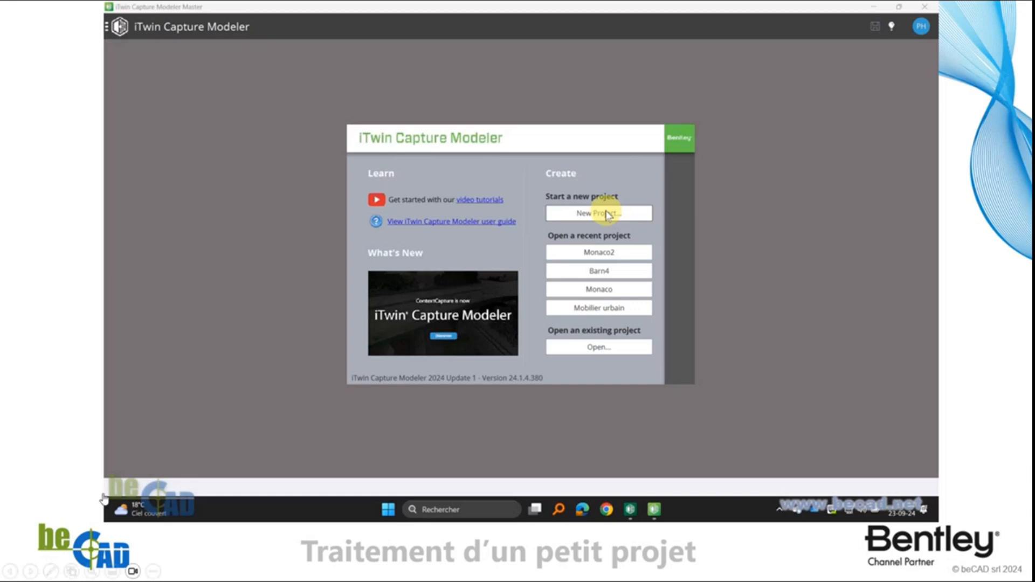
Create a project named Village Suisse in C:/Temp and add a new capture block to it
{"action": "left_click", "coordinate": [126, 511]}
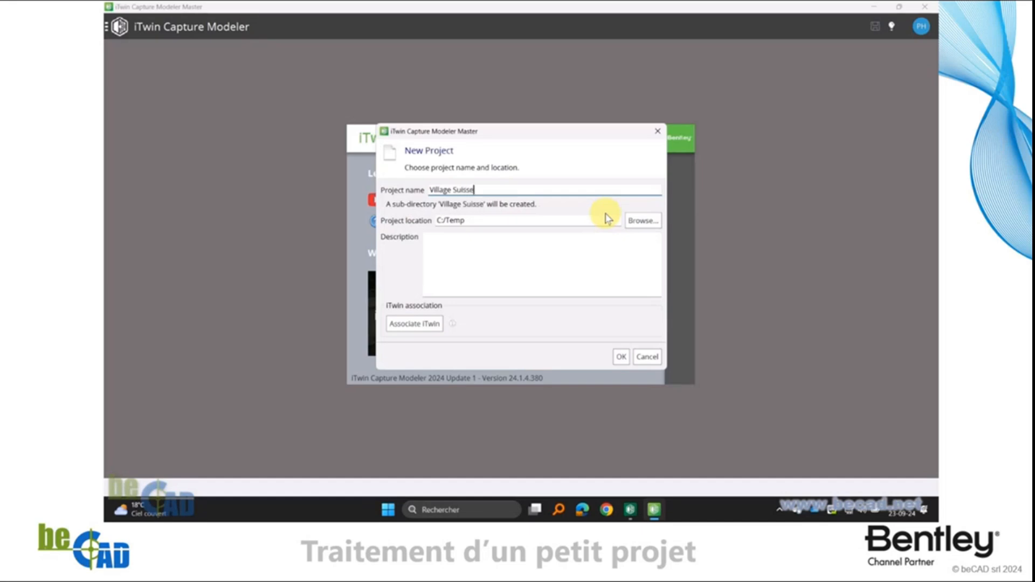
{"action": "left_click", "coordinate": [621, 358]}
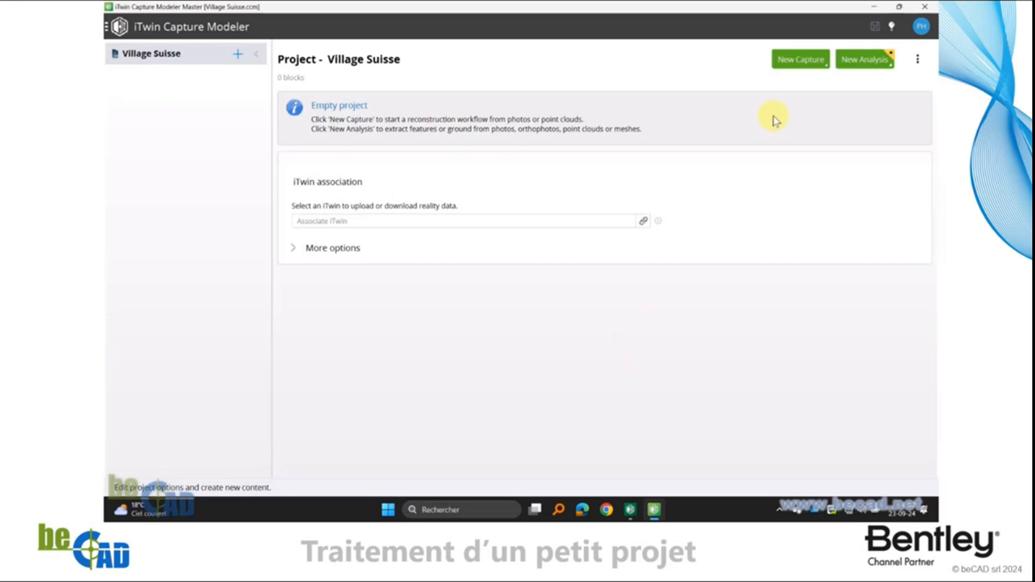
{"action": "left_click", "coordinate": [799, 60]}
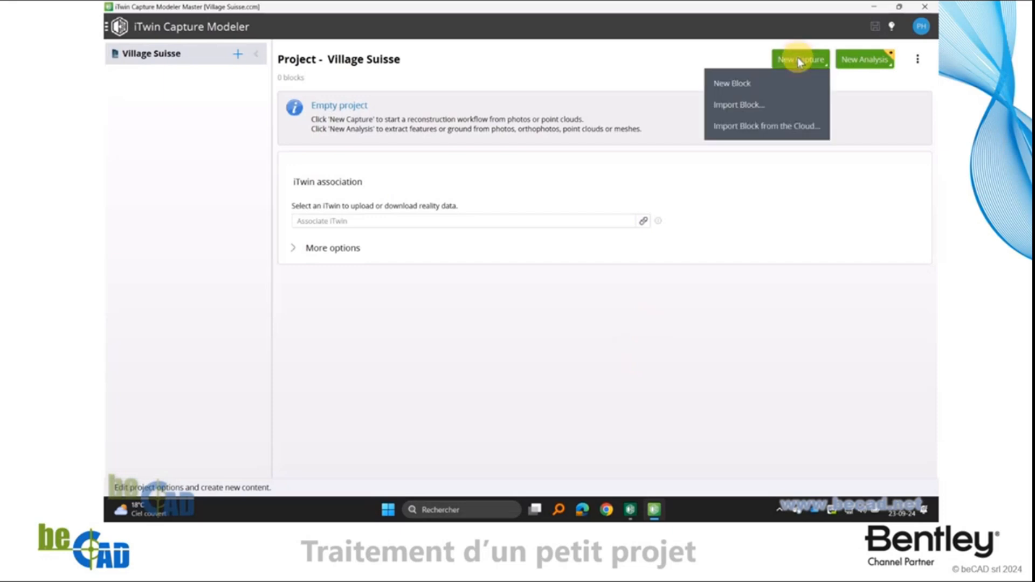
{"action": "left_click", "coordinate": [729, 83]}
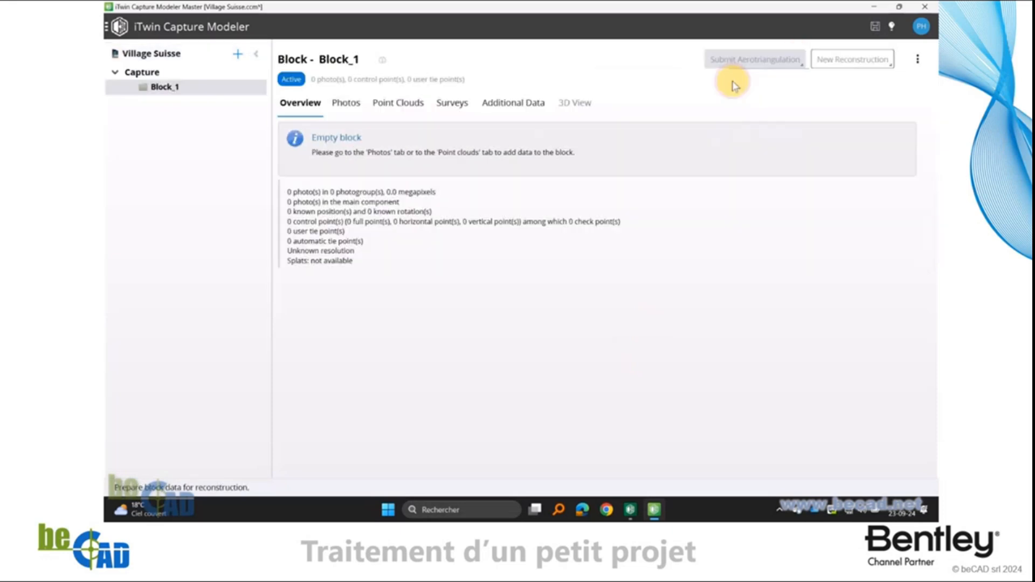
Add the entire IMAGES_Geotagged photo directory from the 007.Wingtra Swiss Village folder in C:/Temp to the block
{"action": "left_click", "coordinate": [336, 106]}
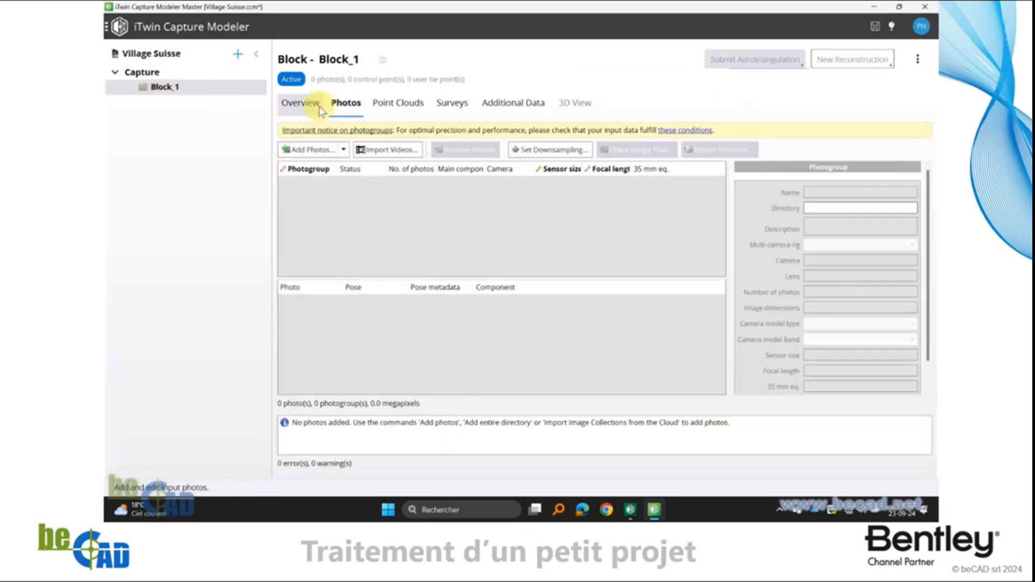
{"action": "left_click", "coordinate": [343, 150]}
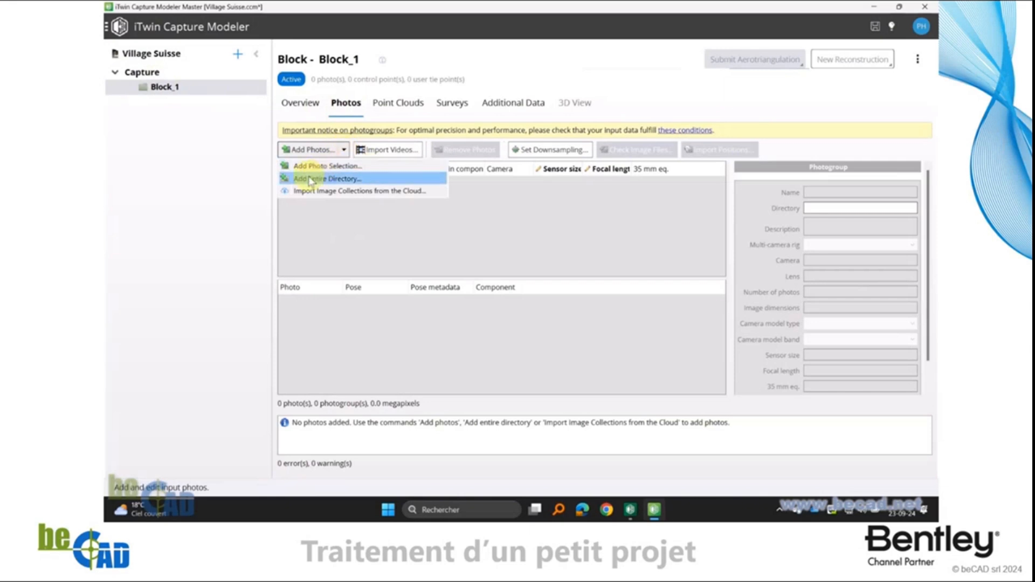
{"action": "left_click", "coordinate": [341, 181]}
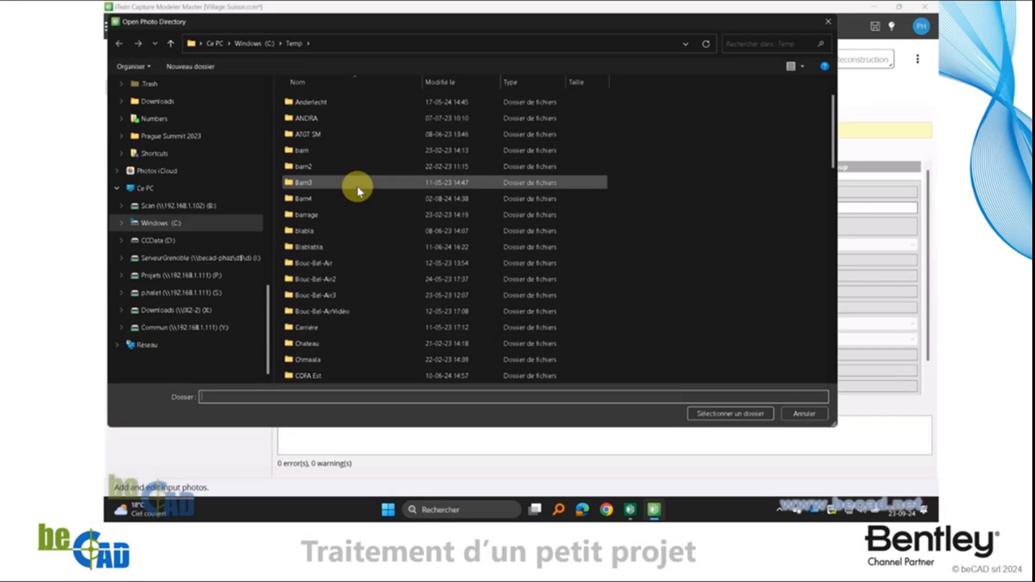
{"action": "double_click", "coordinate": [323, 101]}
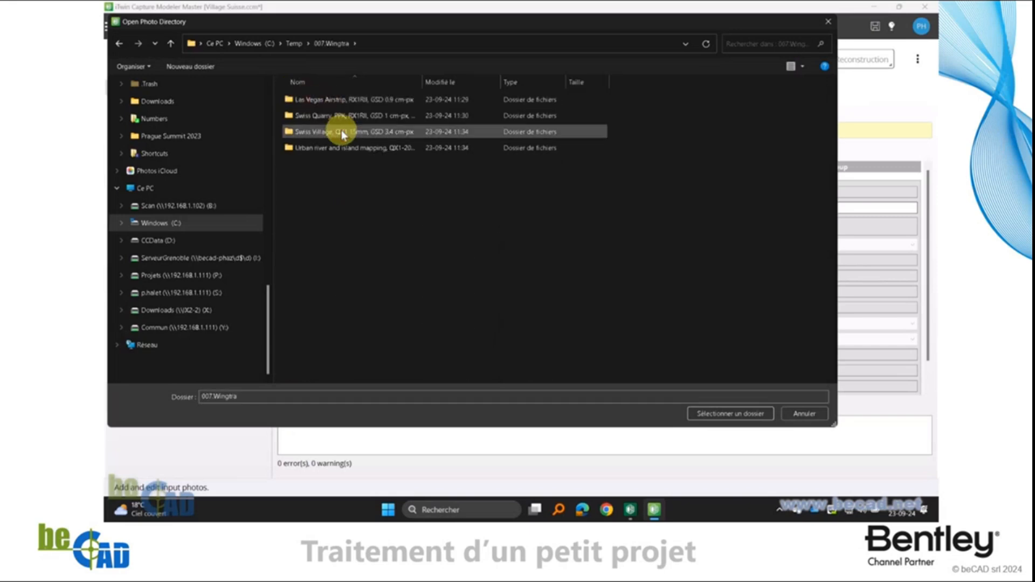
{"action": "double_click", "coordinate": [341, 131]}
{"action": "double_click", "coordinate": [329, 101]}
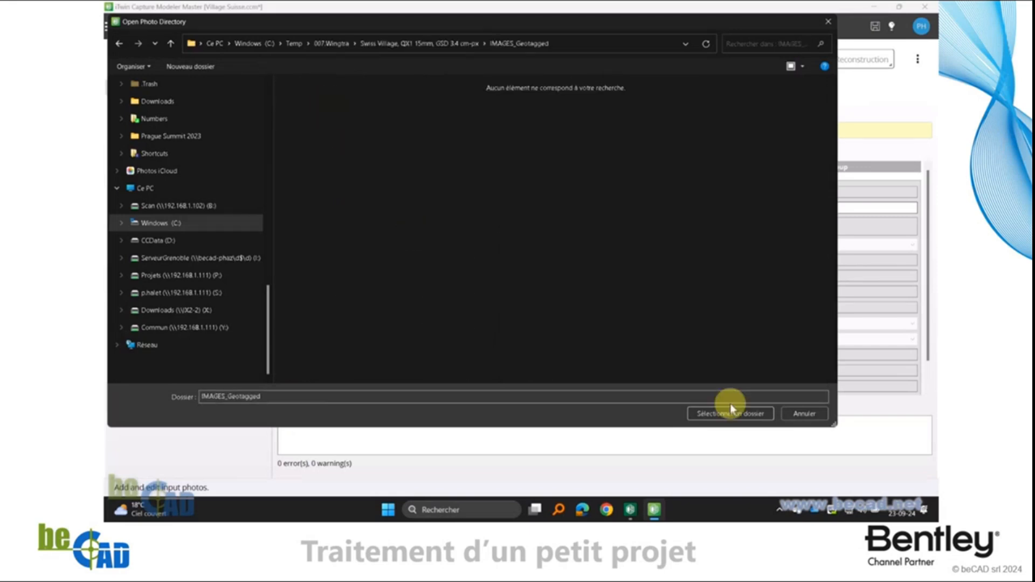
{"action": "left_click", "coordinate": [743, 412]}
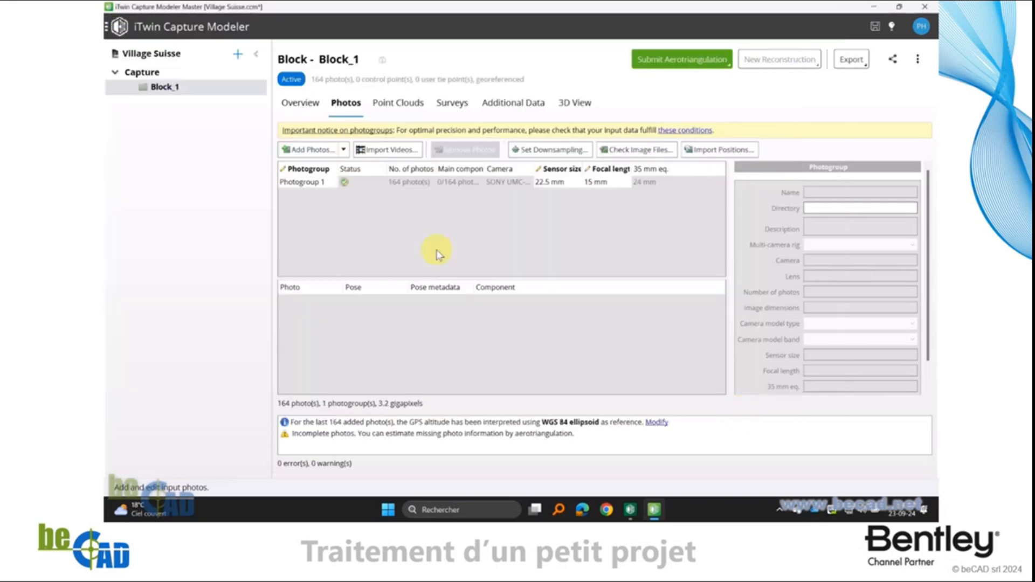
Clear the pose and the pose metadata of all photos in Photogroup 1
{"action": "left_click", "coordinate": [399, 184]}
{"action": "right_click", "coordinate": [399, 182]}
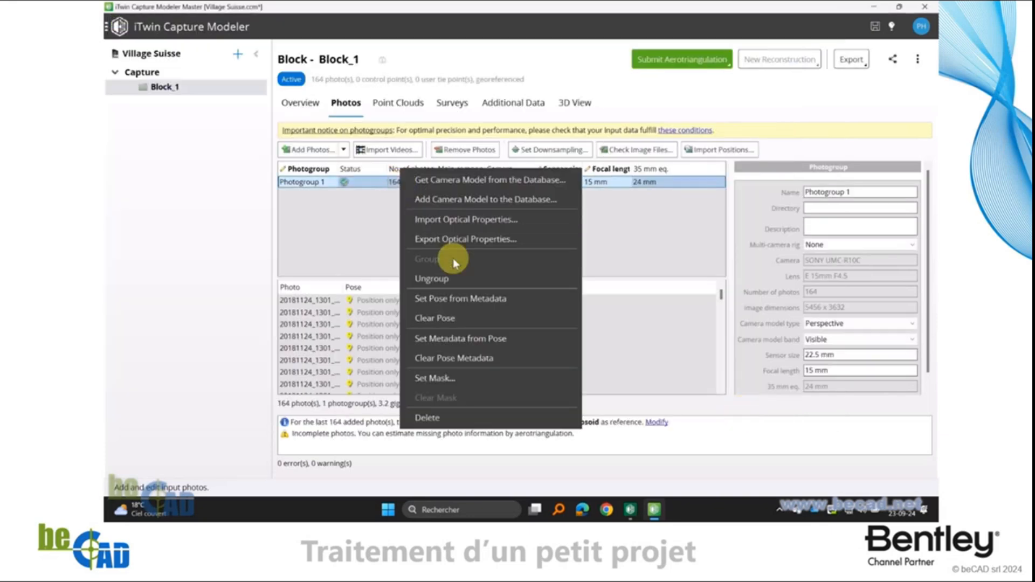
{"action": "left_click", "coordinate": [454, 318]}
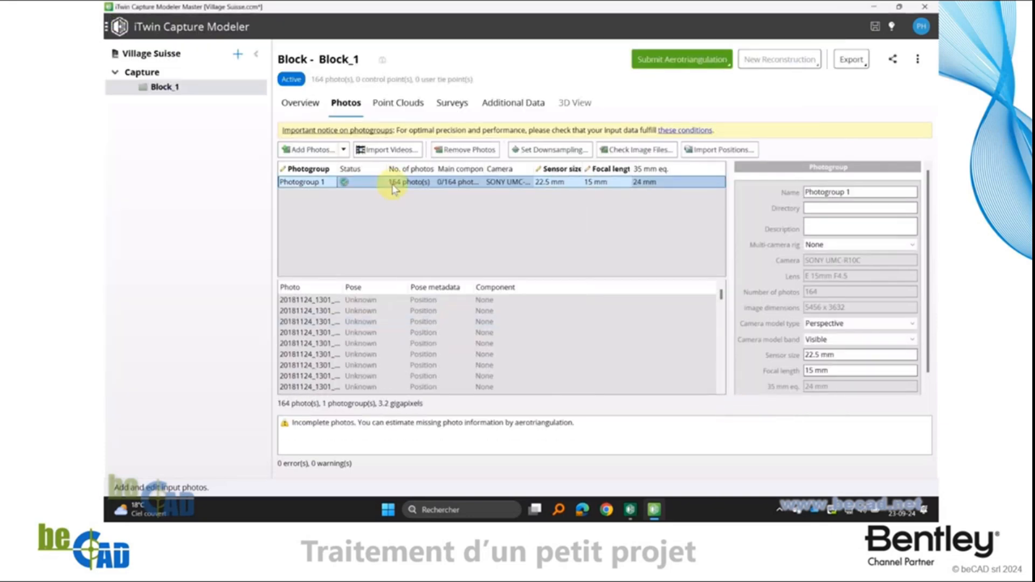
{"action": "right_click", "coordinate": [414, 184]}
{"action": "left_click", "coordinate": [465, 352]}
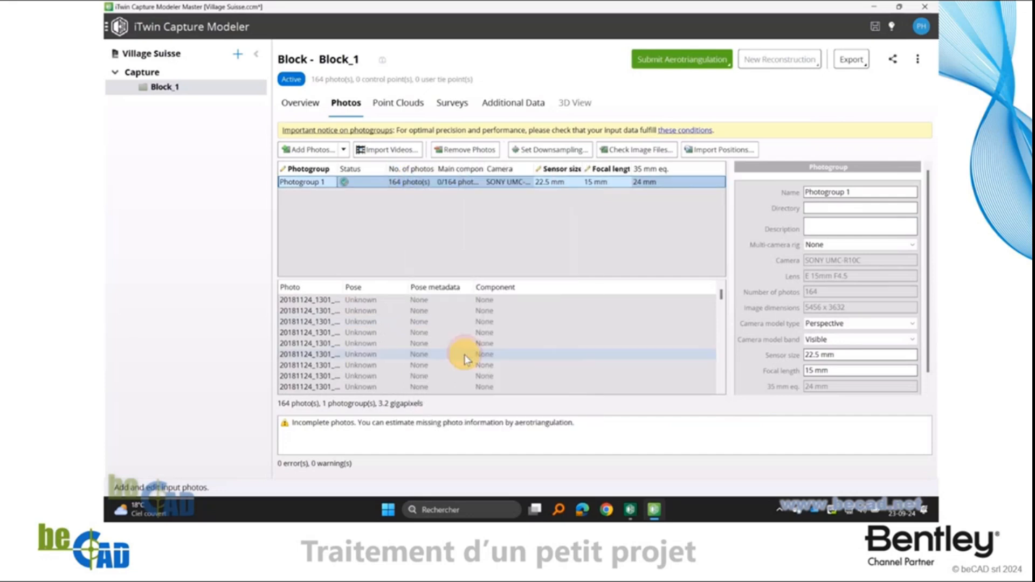
Start a positions import for Block_1 using "20181124_1301 Flight 01 geotags-point-virgules.csv" from the IMAGES_Geotagged folder
{"action": "right_click", "coordinate": [167, 89]}
{"action": "mouse_move", "coordinate": [208, 148]}
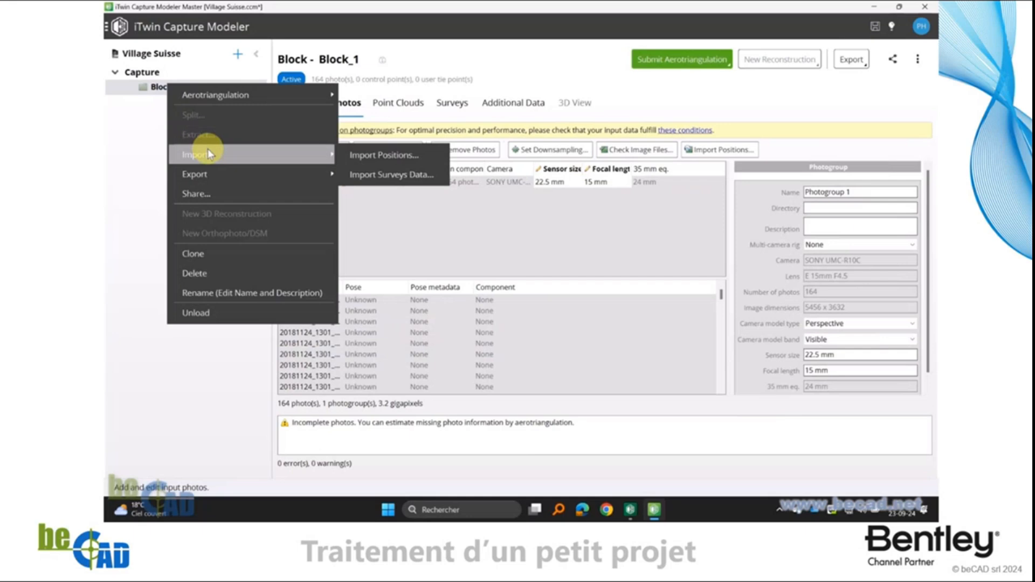
{"action": "left_click", "coordinate": [388, 157]}
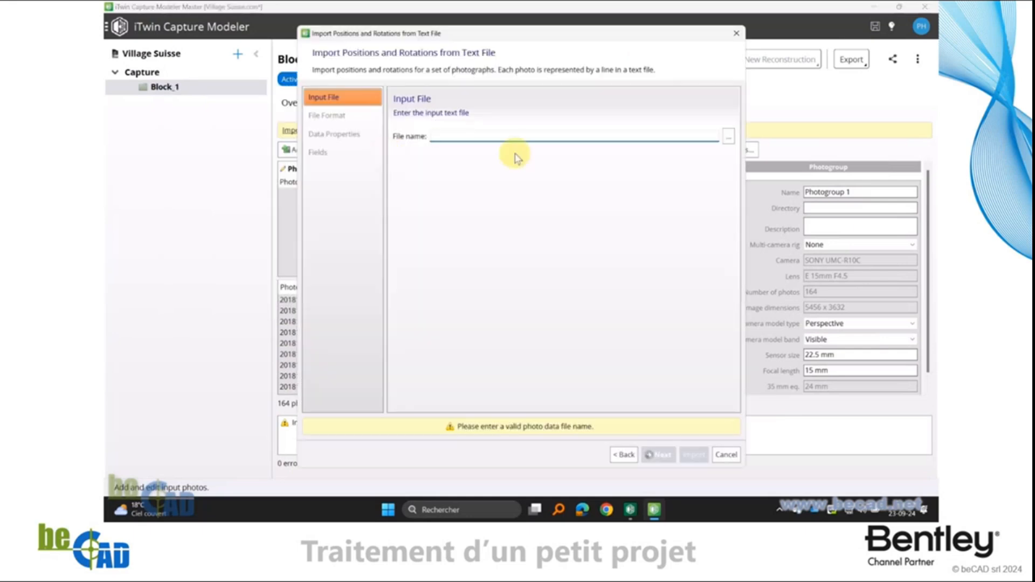
{"action": "left_click", "coordinate": [728, 138]}
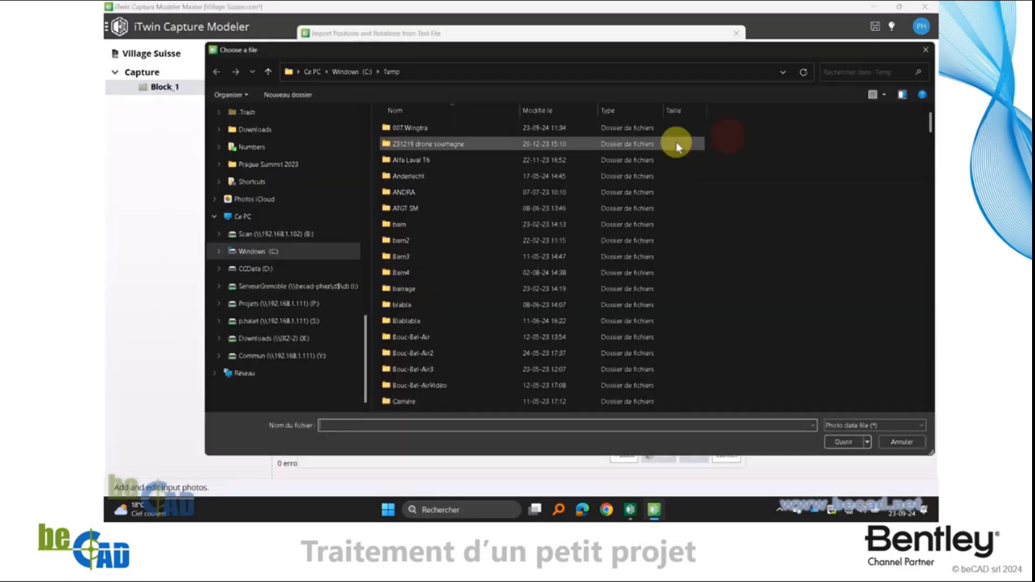
{"action": "double_click", "coordinate": [403, 129]}
{"action": "double_click", "coordinate": [412, 162]}
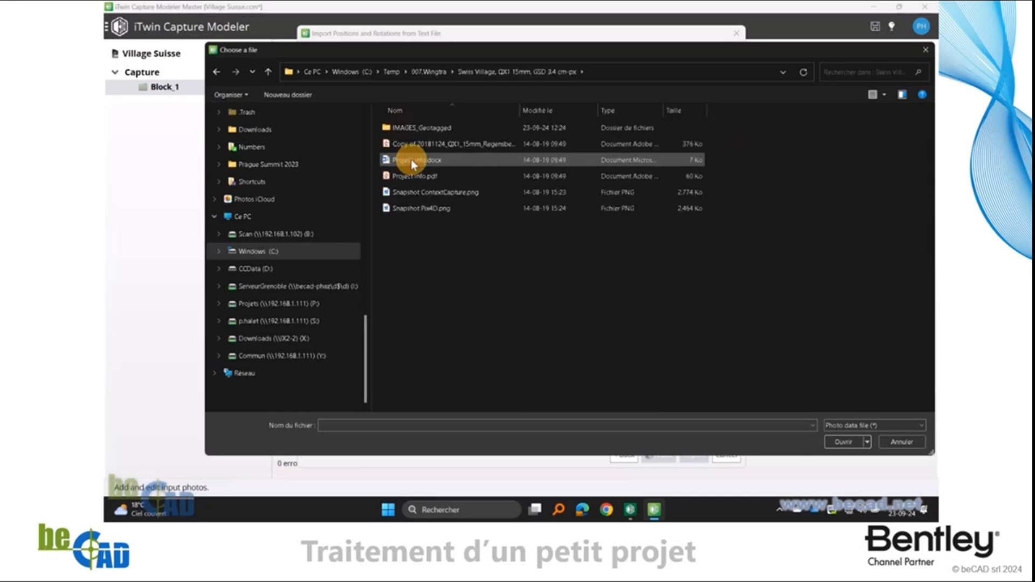
{"action": "double_click", "coordinate": [402, 129]}
{"action": "left_click", "coordinate": [475, 145]}
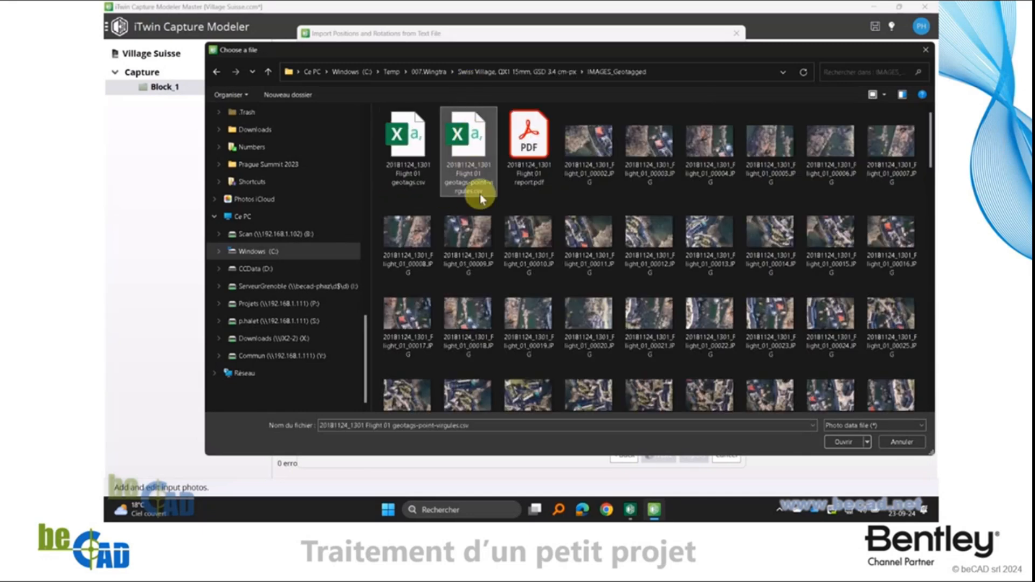
{"action": "left_click", "coordinate": [841, 442]}
{"action": "left_click", "coordinate": [659, 455]}
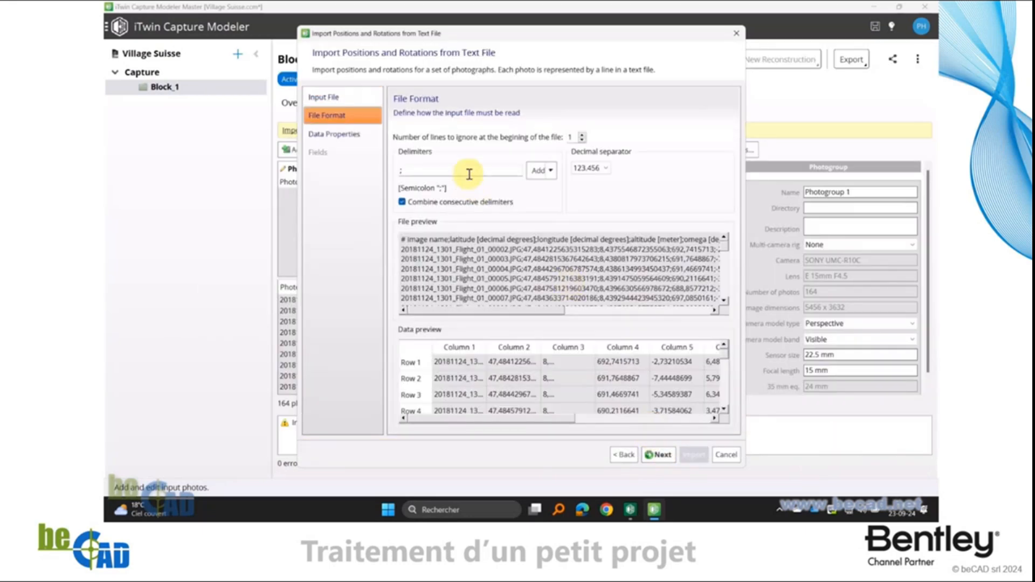
Define the file format with a semicolon delimiter, a comma decimal separator (123,456) and 1 ignored line at the beginning
{"action": "left_click", "coordinate": [443, 171]}
{"action": "key", "text": "BackSpace"}
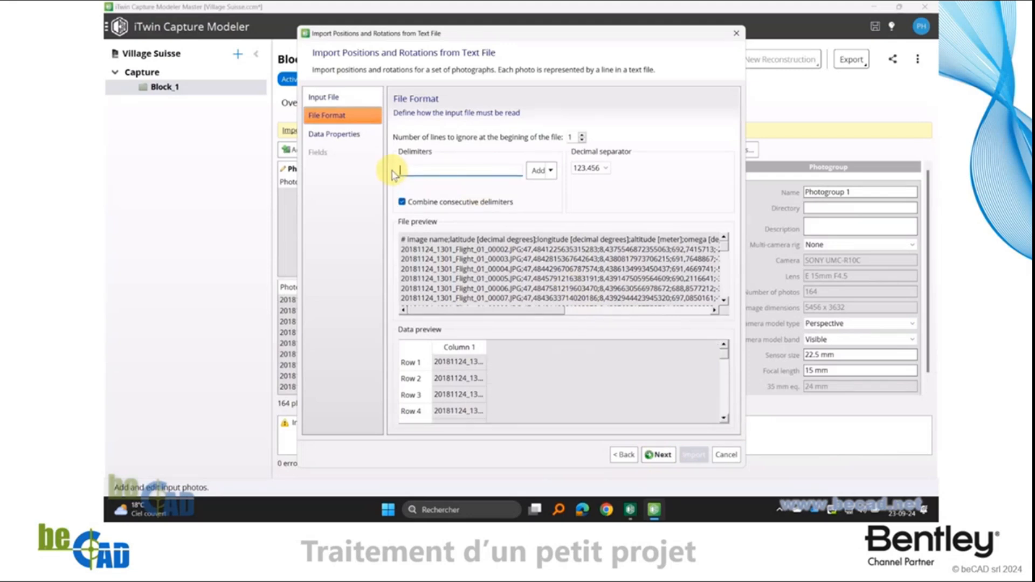
{"action": "type", "text": ";"}
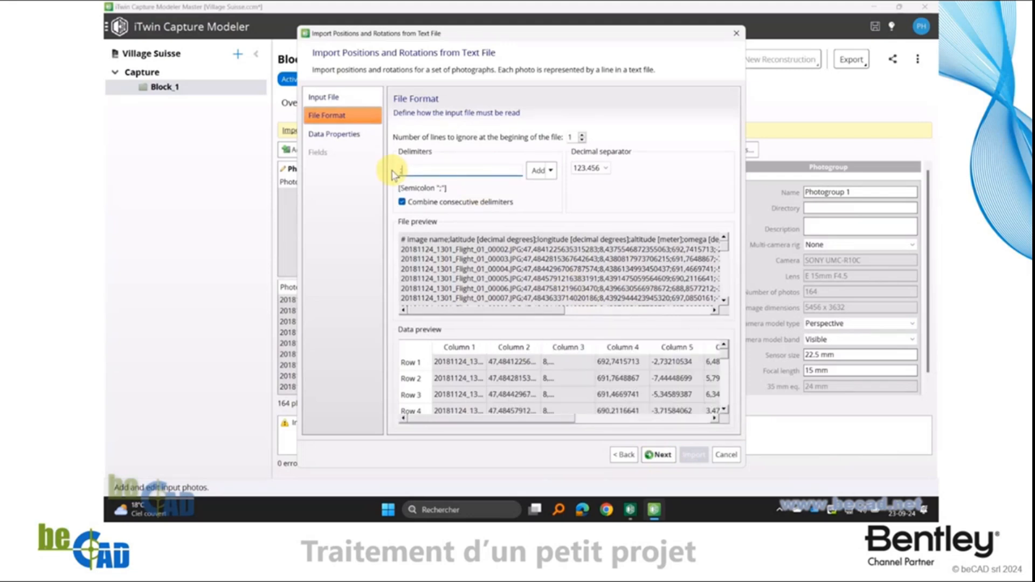
{"action": "left_click", "coordinate": [594, 172]}
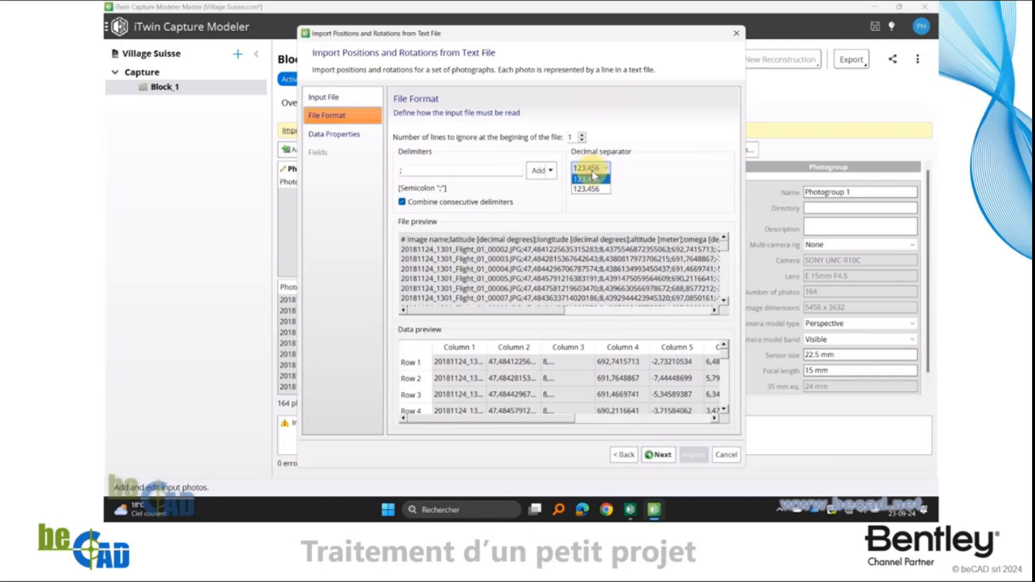
{"action": "left_click", "coordinate": [599, 193]}
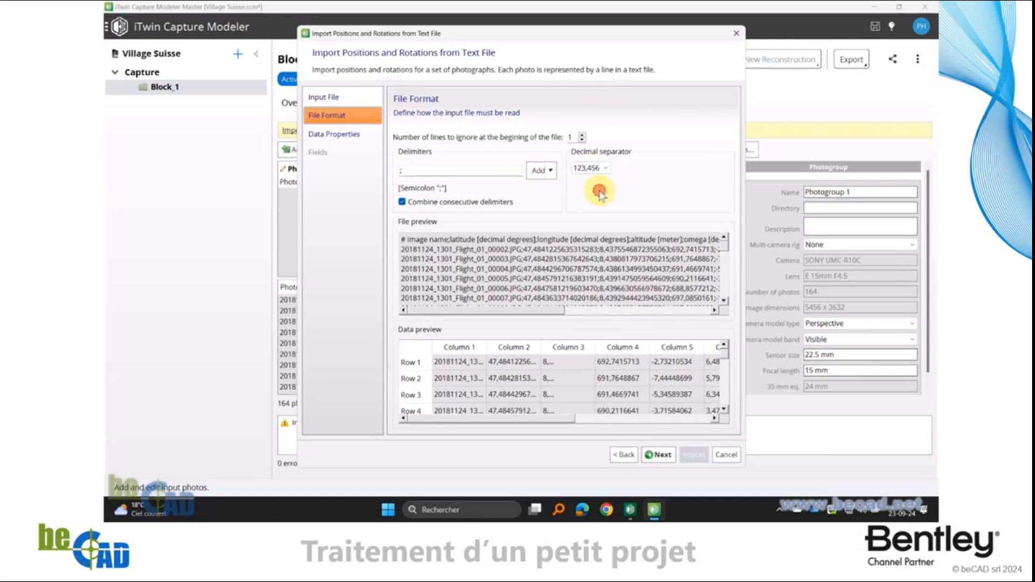
{"action": "left_click", "coordinate": [582, 140]}
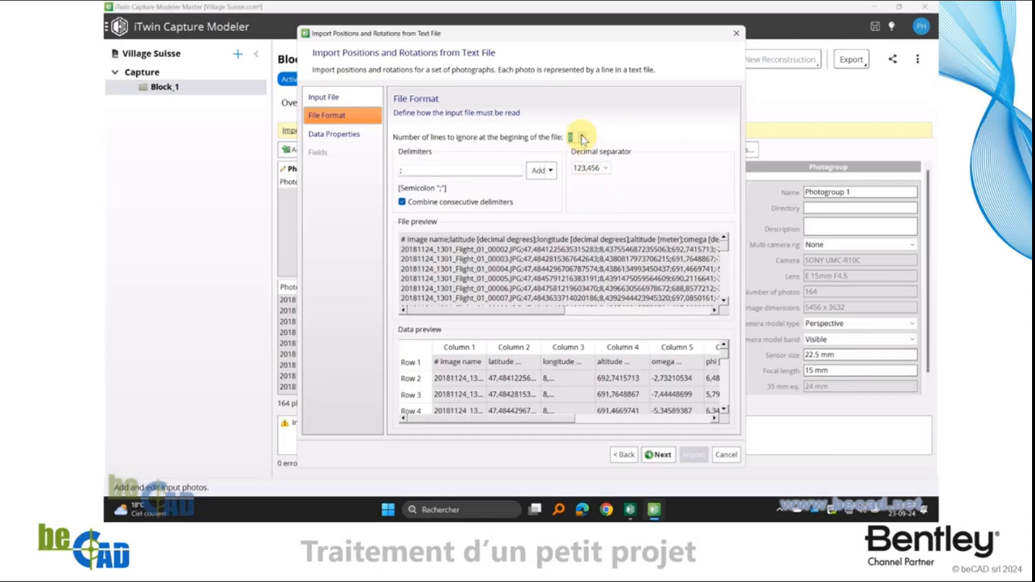
{"action": "left_click", "coordinate": [582, 135]}
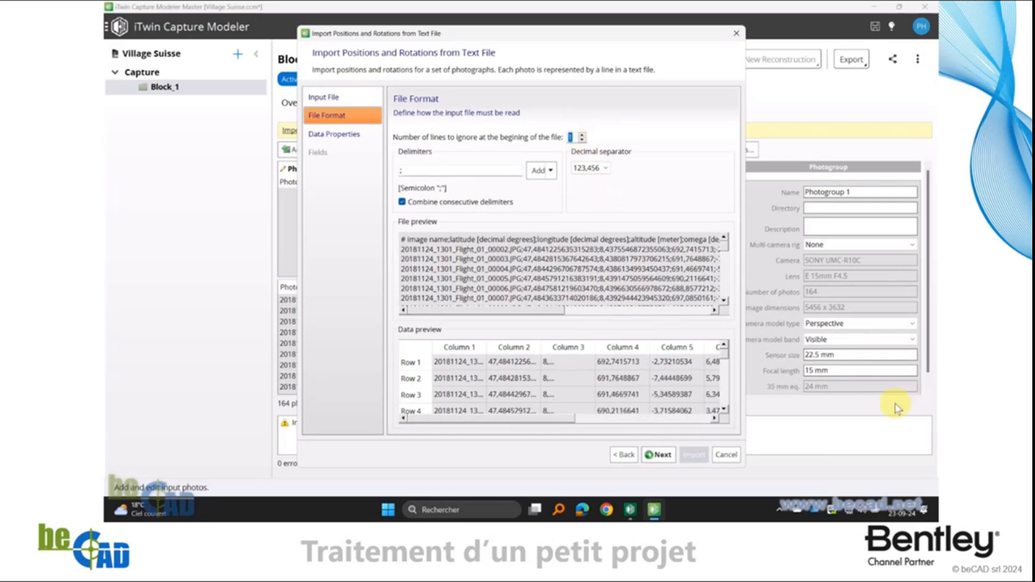
{"action": "left_click", "coordinate": [659, 457]}
Set the imported data's spatial reference system to WGS 84, orthometric height (MSL) geoid EGM96
{"action": "left_click", "coordinate": [599, 152]}
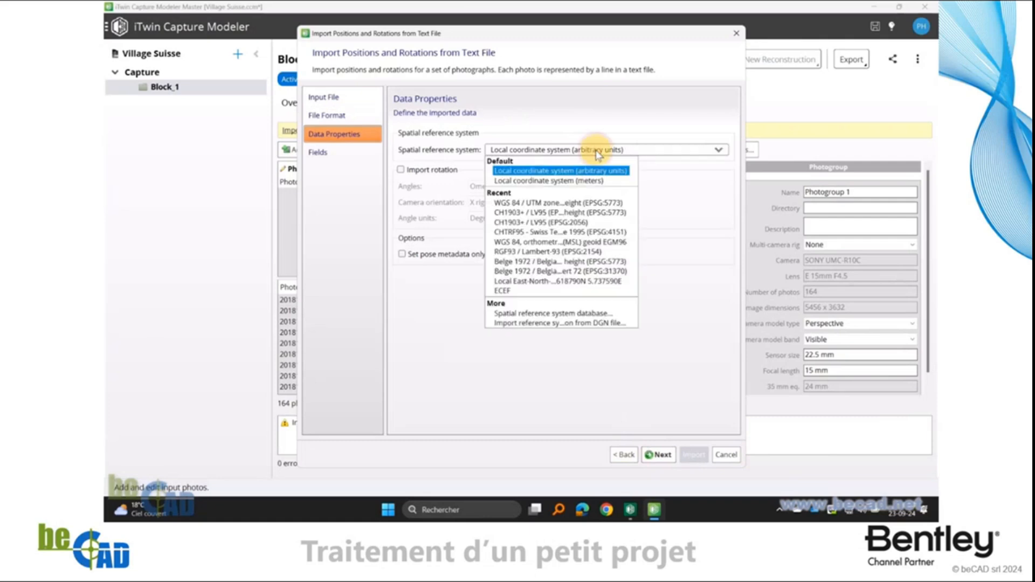
{"action": "left_click", "coordinate": [610, 243]}
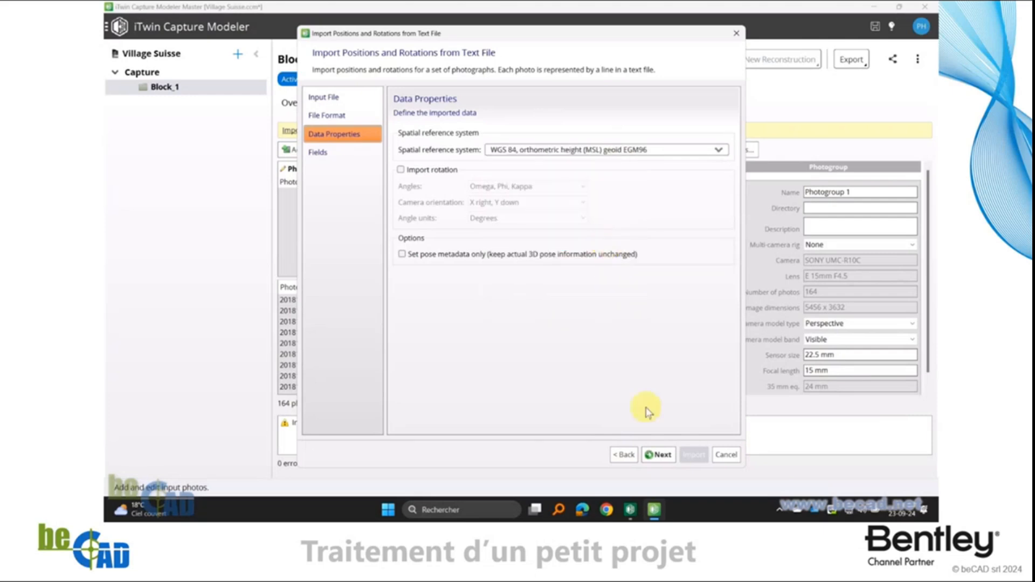
{"action": "left_click", "coordinate": [659, 455]}
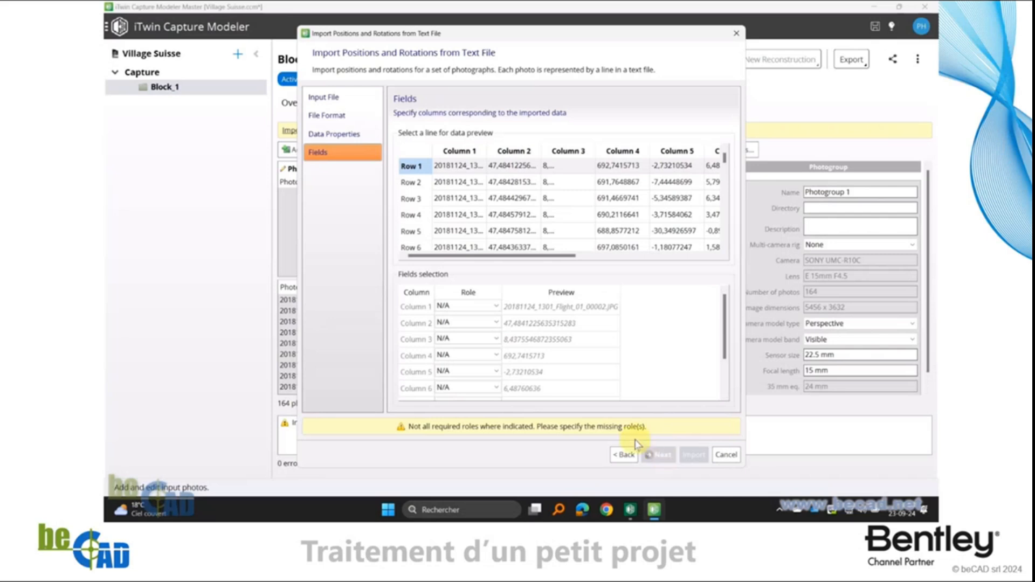
Assign columns 1 to 4 as Photo reference, Latitude, Longitude and Height, and import the photo positions
{"action": "left_click", "coordinate": [461, 311]}
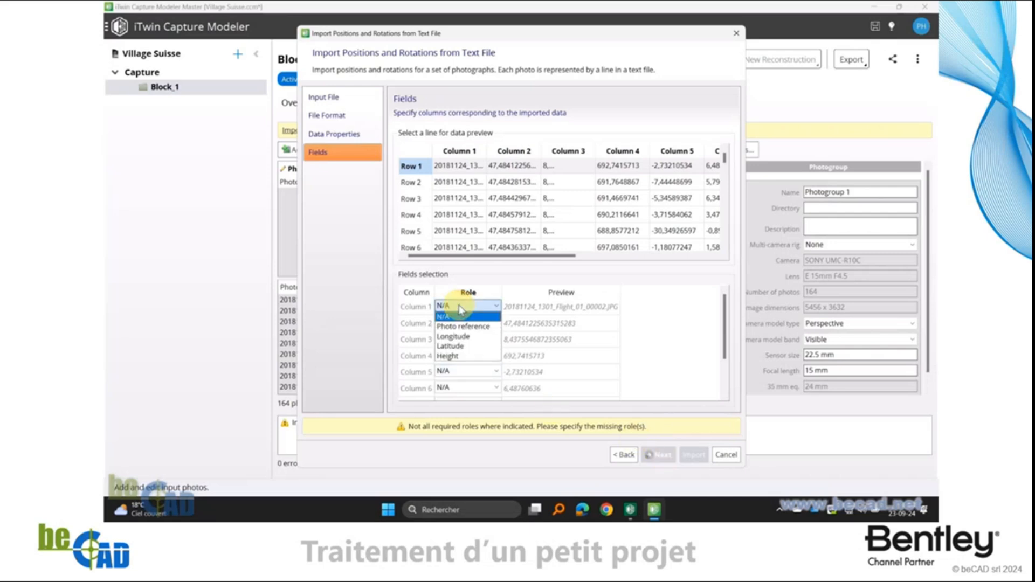
{"action": "left_click", "coordinate": [484, 327]}
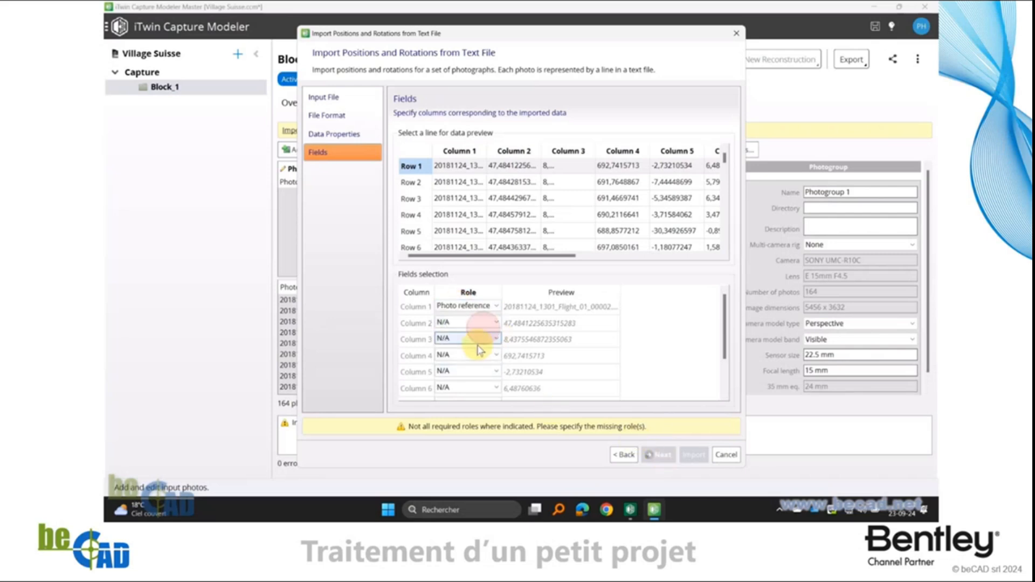
{"action": "left_click", "coordinate": [467, 322]}
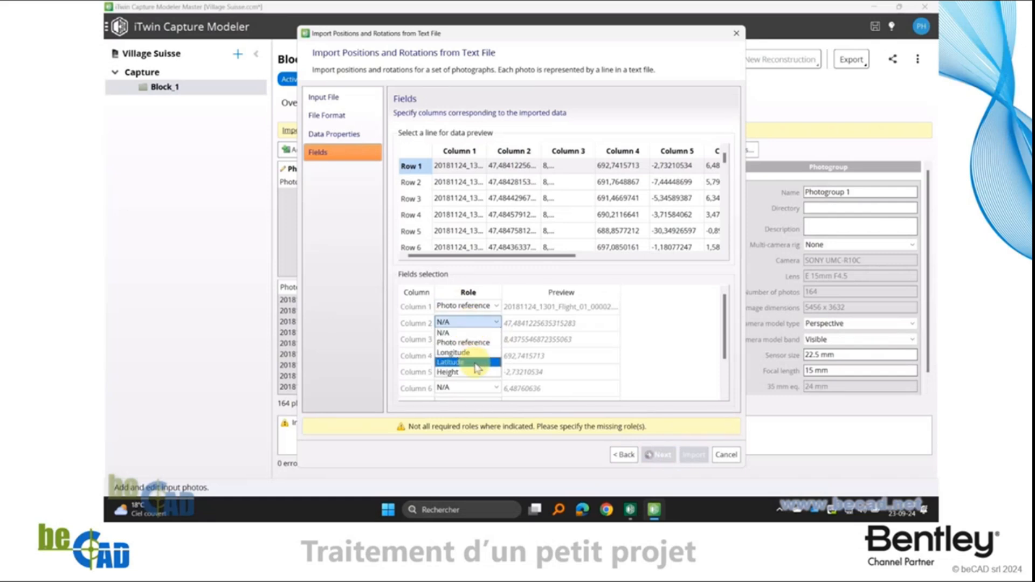
{"action": "left_click", "coordinate": [475, 363]}
{"action": "left_click", "coordinate": [463, 339]}
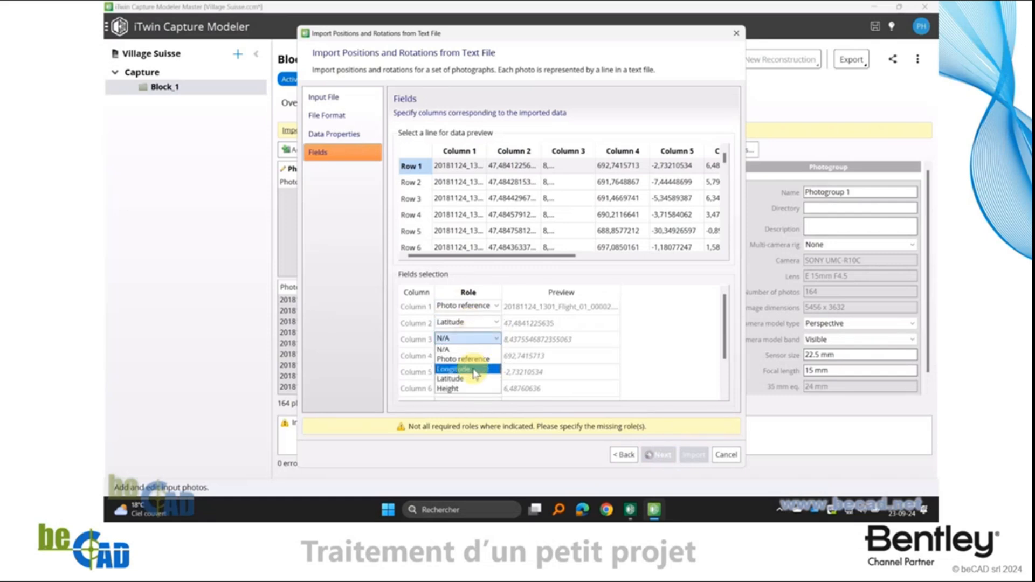
{"action": "left_click", "coordinate": [475, 370]}
{"action": "left_click", "coordinate": [474, 355]}
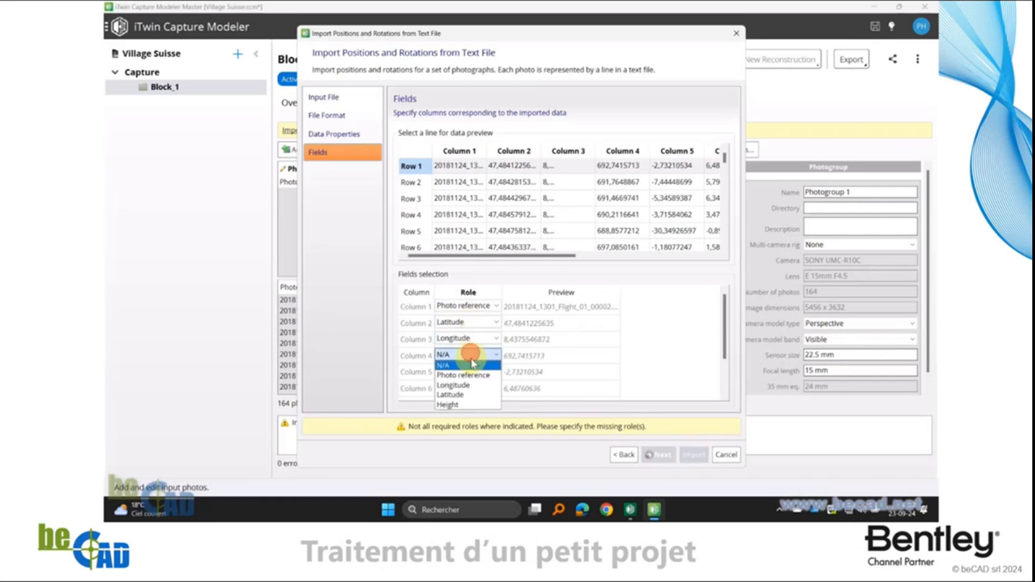
{"action": "left_click", "coordinate": [463, 408]}
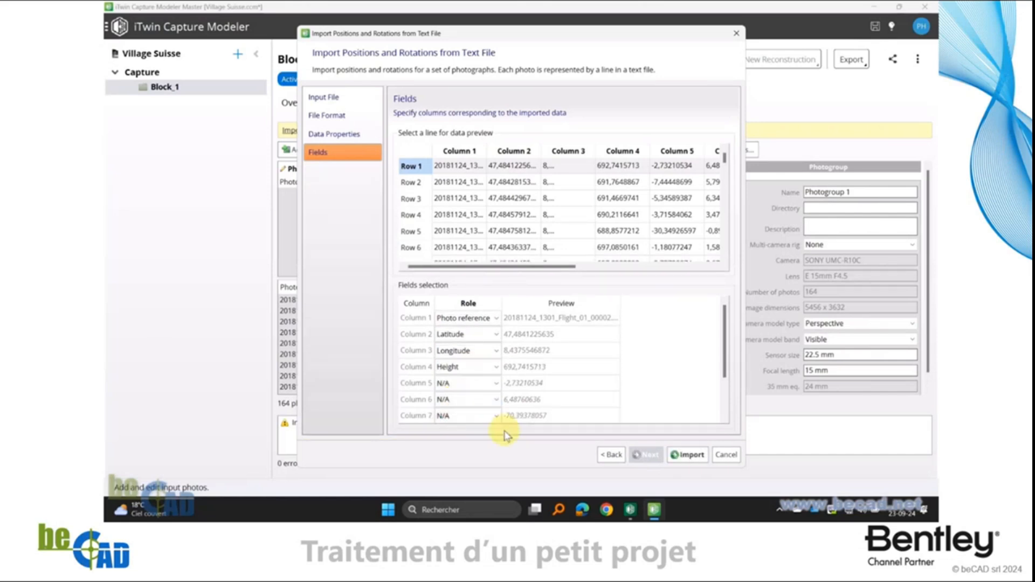
{"action": "left_click", "coordinate": [690, 456]}
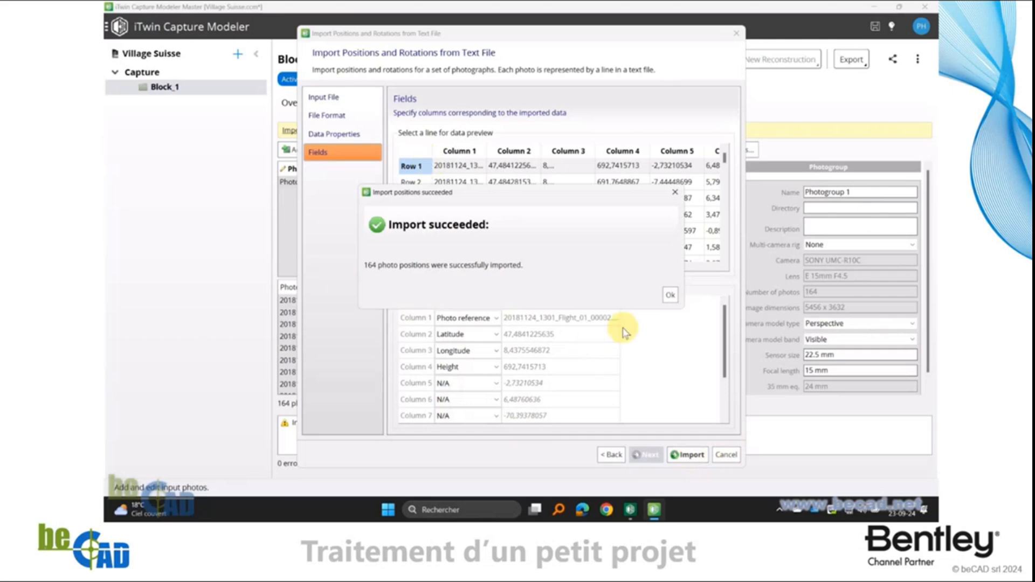
Close the import message and examine Block_1's imported photo positions in the 3D view, finishing from the top
{"action": "left_click", "coordinate": [671, 296]}
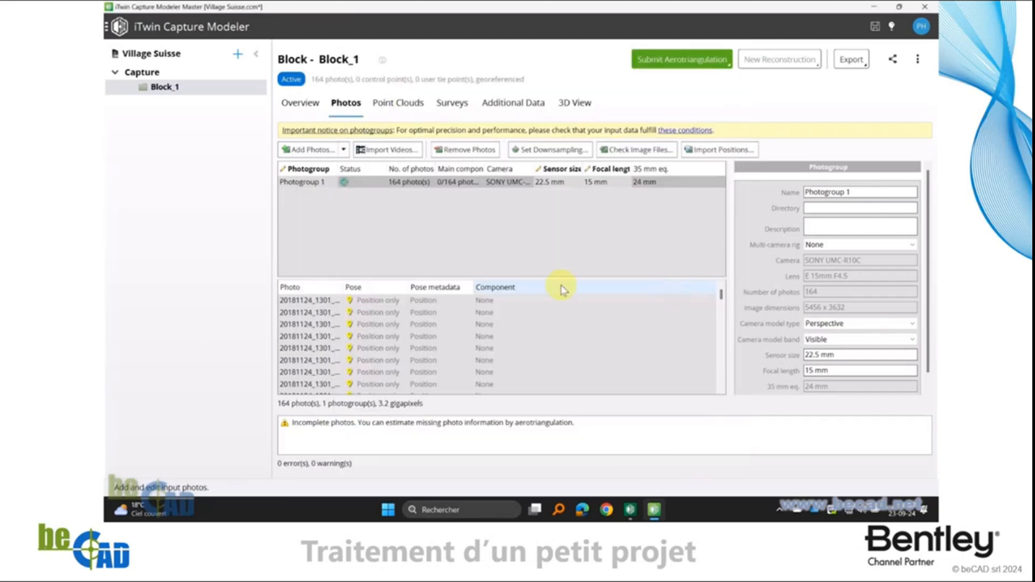
{"action": "left_click", "coordinate": [454, 221]}
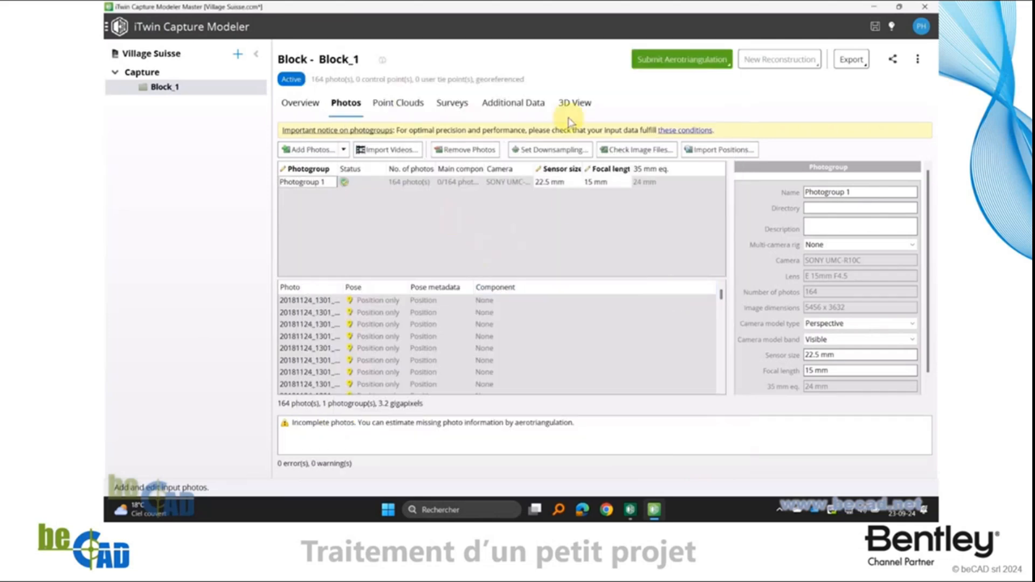
{"action": "left_click", "coordinate": [574, 103]}
{"action": "left_click_drag", "start_coordinate": [673, 365], "coordinate": [765, 228]}
{"action": "left_click_drag", "start_coordinate": [782, 350], "coordinate": [586, 273]}
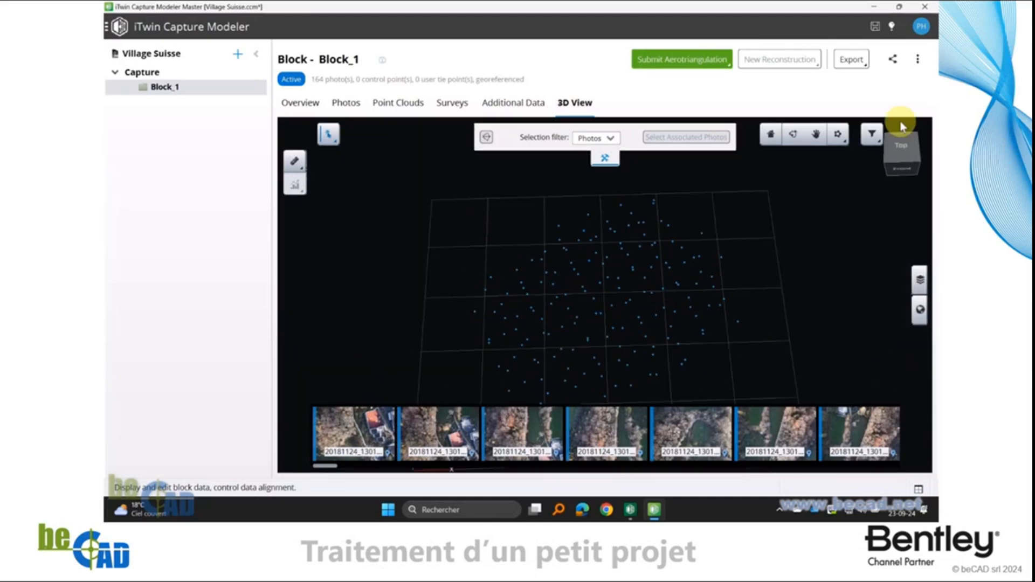
{"action": "left_click", "coordinate": [901, 146]}
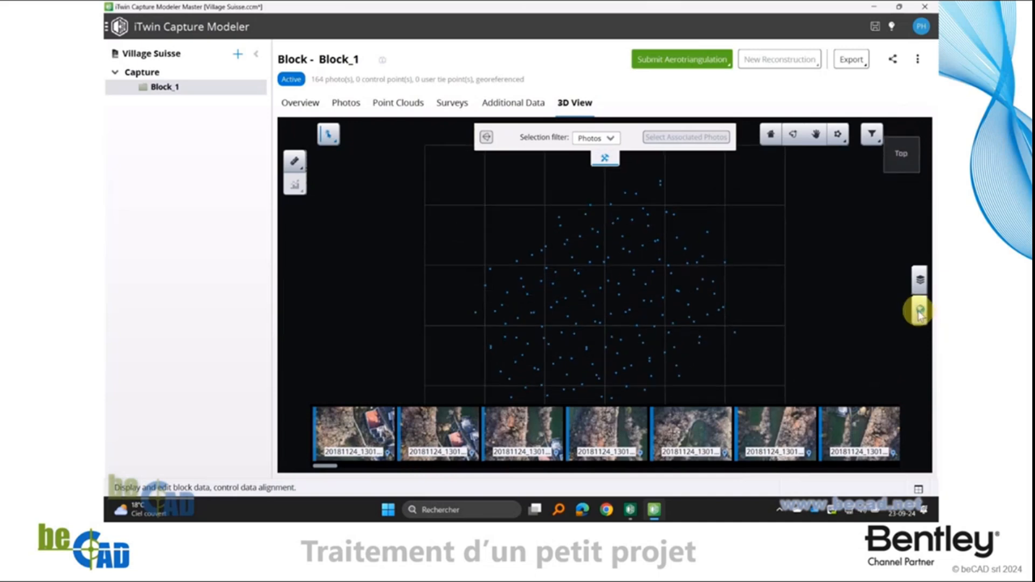
Start a new basemap for the 3D view, name it "Le village" and proceed to the data selection
{"action": "left_click", "coordinate": [919, 312]}
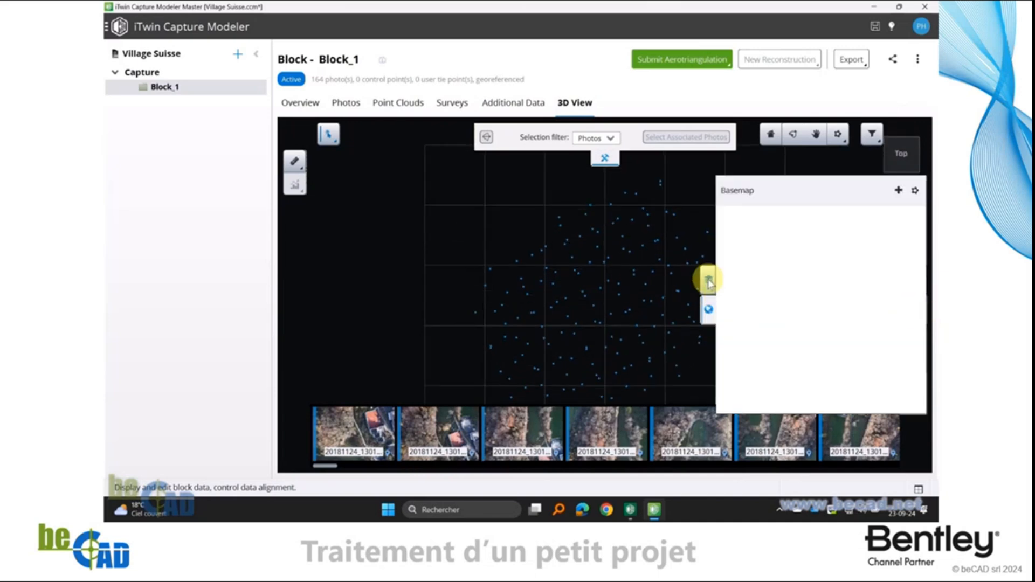
{"action": "left_click", "coordinate": [708, 310]}
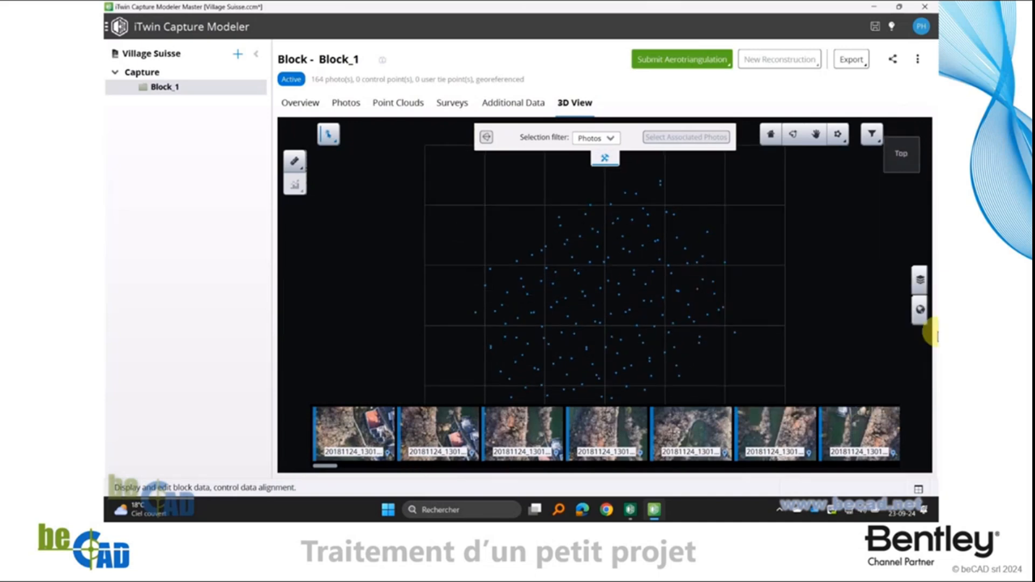
{"action": "left_click", "coordinate": [920, 312]}
{"action": "left_click", "coordinate": [898, 190]}
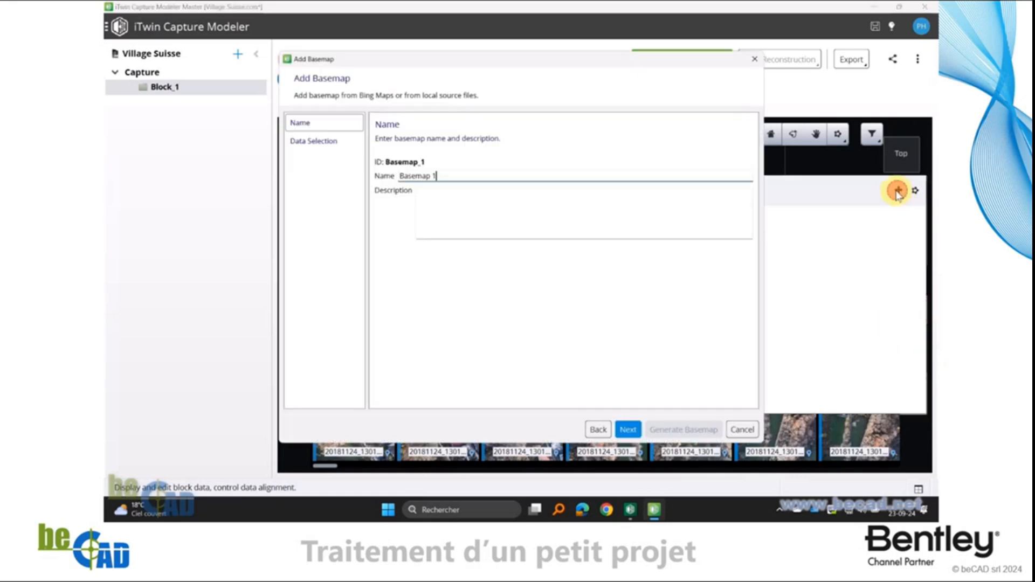
{"action": "left_click", "coordinate": [451, 177]}
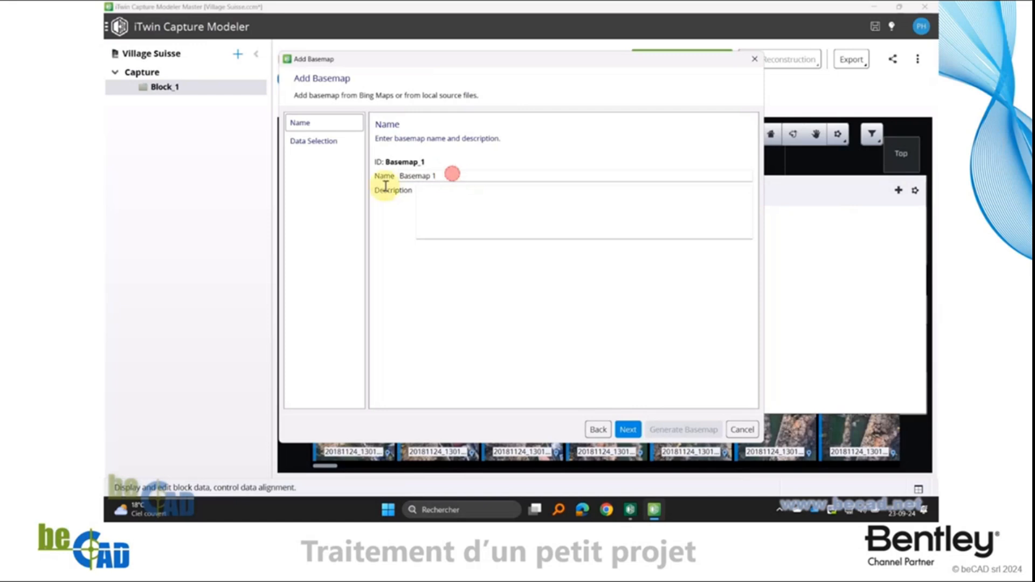
{"action": "key", "text": "ctrl+a"}
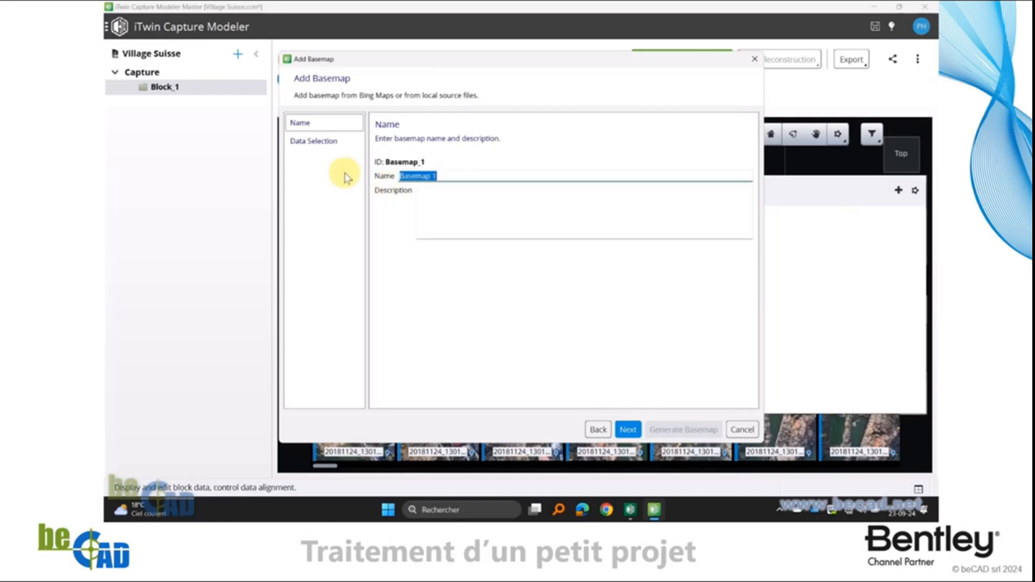
{"action": "type", "text": "Le vo"}
{"action": "key", "text": "BackSpace"}
{"action": "left_click", "coordinate": [630, 431]}
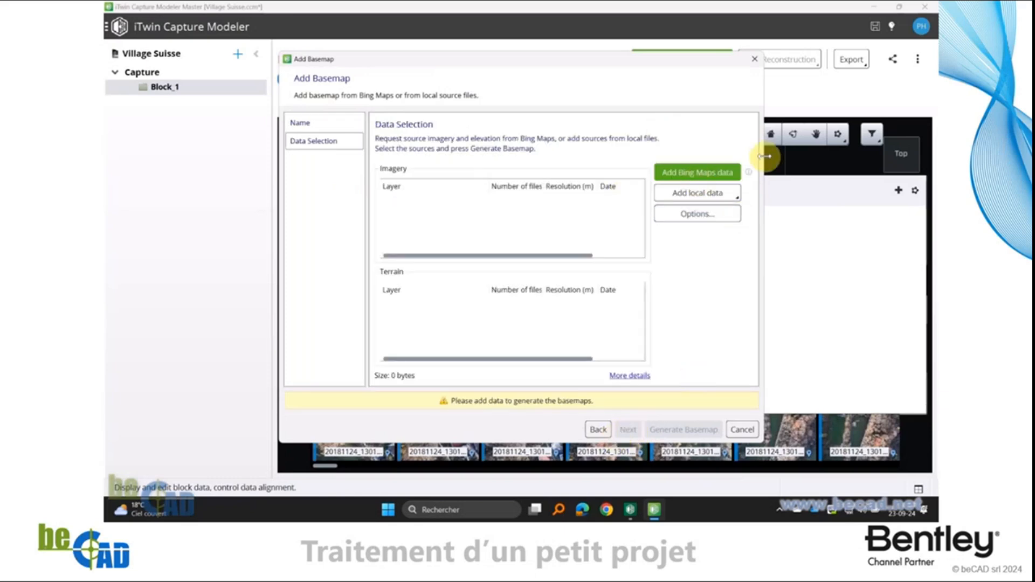
Add Bing Maps imagery and elevation data, accepting the requested access permissions, and generate the basemap
{"action": "left_click", "coordinate": [696, 173]}
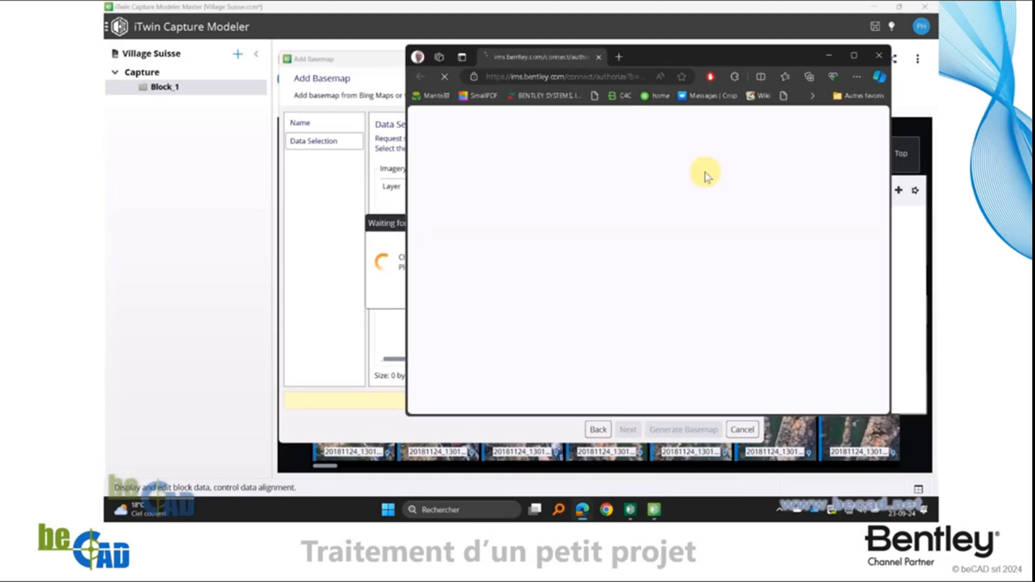
{"action": "left_click", "coordinate": [621, 406]}
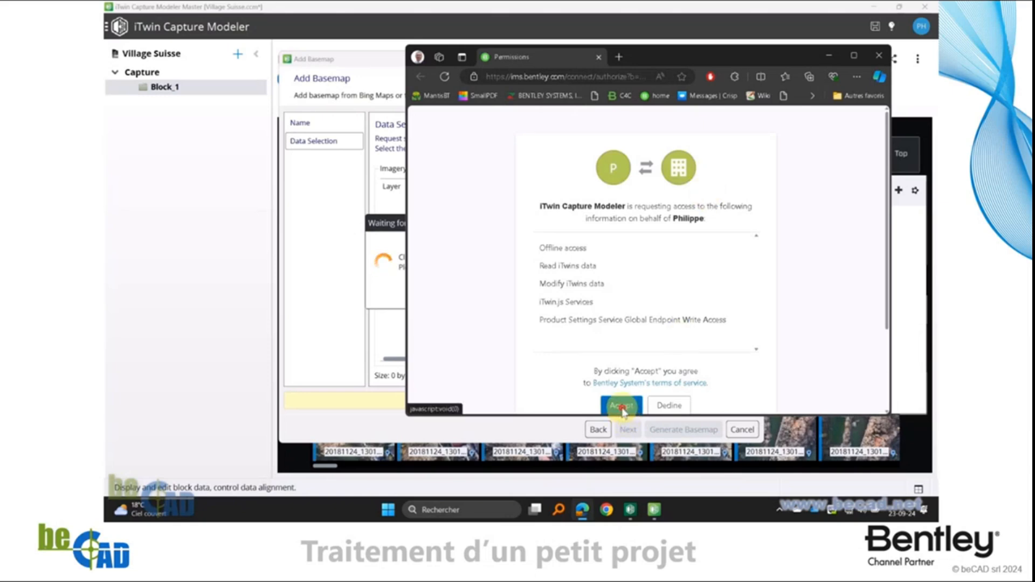
{"action": "left_click", "coordinate": [598, 56]}
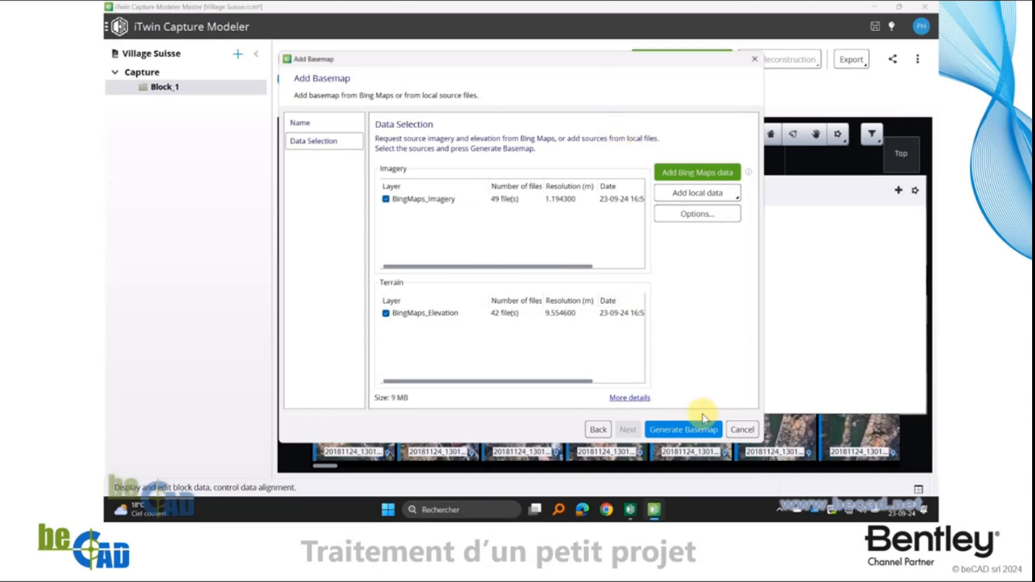
{"action": "left_click", "coordinate": [683, 431]}
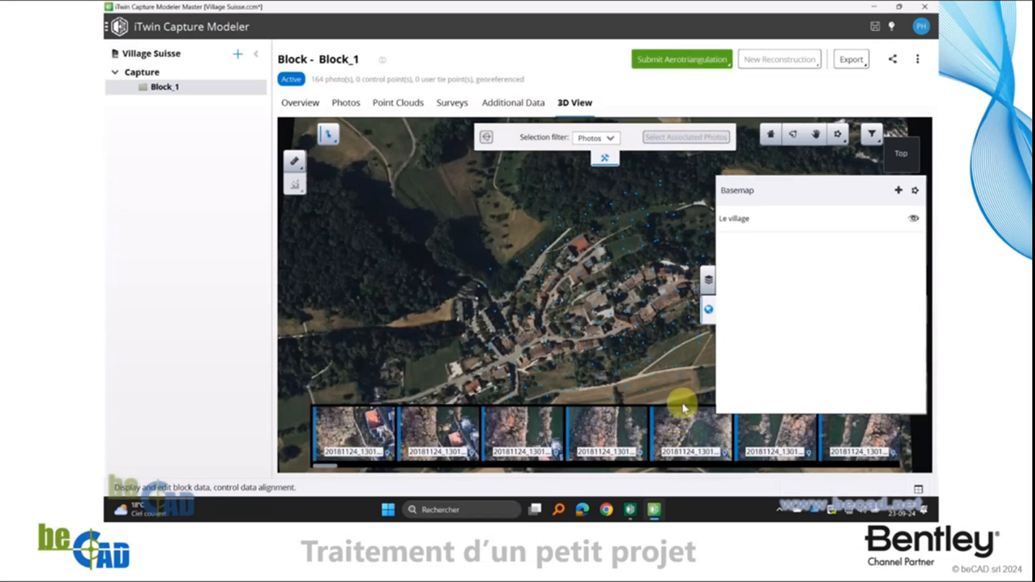
Inspect the photo positions over the generated basemap from an oblique angle and return to the top view
{"action": "mouse_move", "coordinate": [435, 381]}
{"action": "left_mouse_down"}
{"action": "mouse_move", "coordinate": [464, 384]}
{"action": "mouse_move", "coordinate": [591, 254]}
{"action": "mouse_move", "coordinate": [567, 190]}
{"action": "mouse_move", "coordinate": [470, 335]}
{"action": "mouse_move", "coordinate": [588, 281]}
{"action": "mouse_move", "coordinate": [501, 258]}
{"action": "mouse_move", "coordinate": [623, 339]}
{"action": "mouse_move", "coordinate": [649, 339]}
{"action": "mouse_move", "coordinate": [446, 351]}
{"action": "mouse_move", "coordinate": [668, 351]}
{"action": "left_mouse_up"}
{"action": "left_click_drag", "start_coordinate": [516, 384], "coordinate": [571, 308]}
{"action": "left_click", "coordinate": [712, 310]}
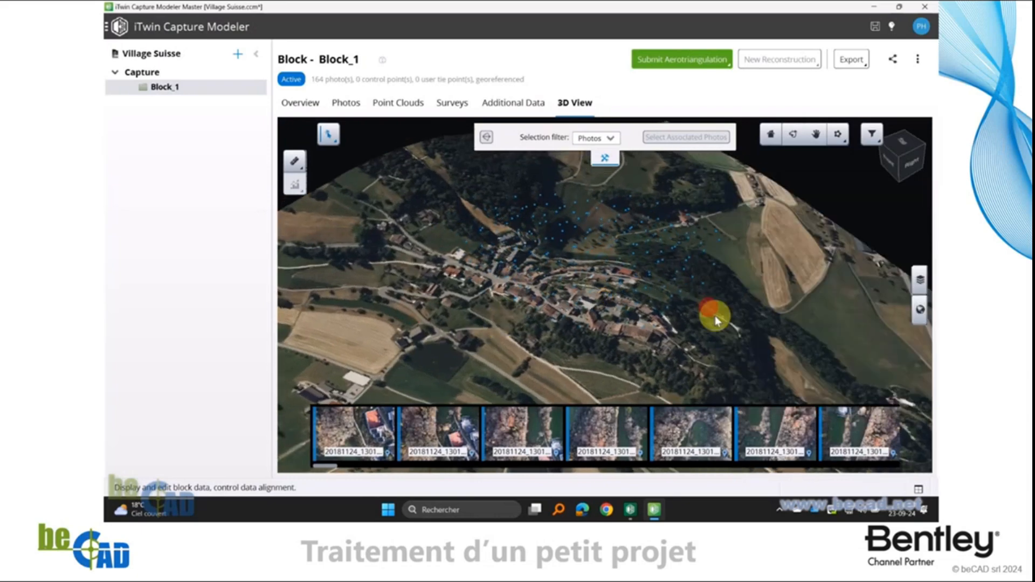
{"action": "left_click", "coordinate": [901, 149]}
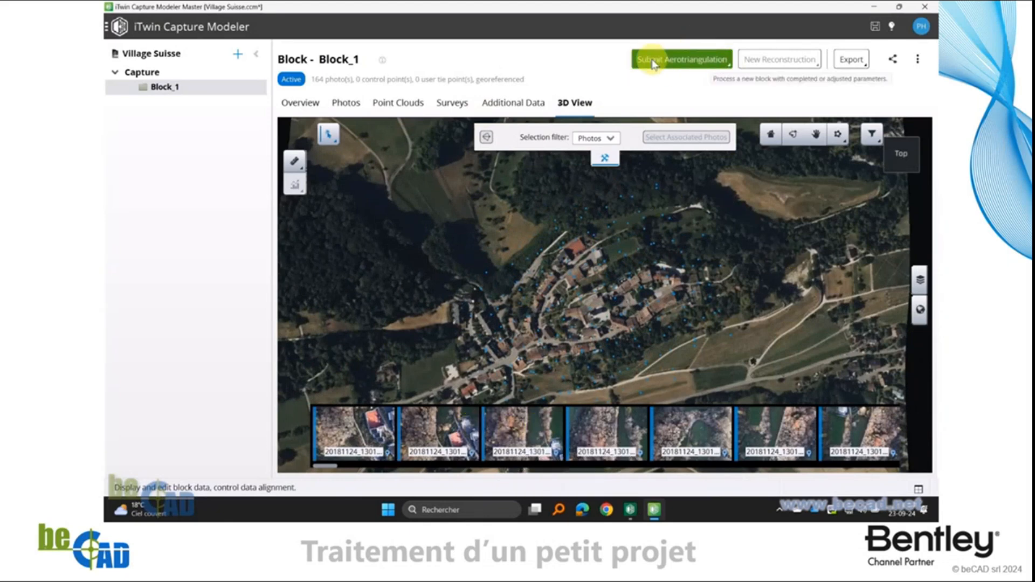
Submit a local aerotriangulation of Block_1 as "Block_1 - AT", with rigid registration on photo positioning metadata and the default settings
{"action": "left_click", "coordinate": [692, 63]}
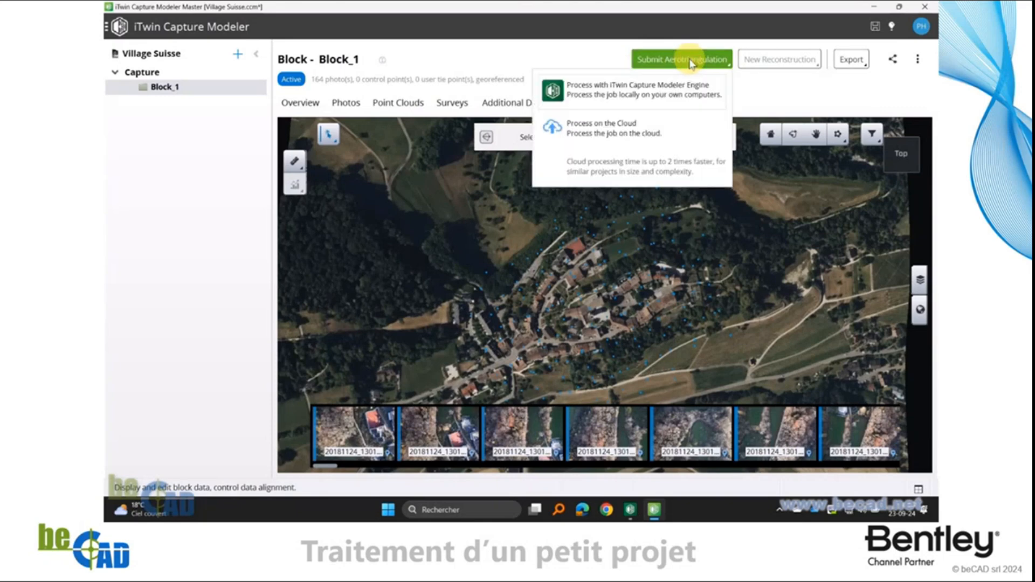
{"action": "left_click", "coordinate": [613, 93]}
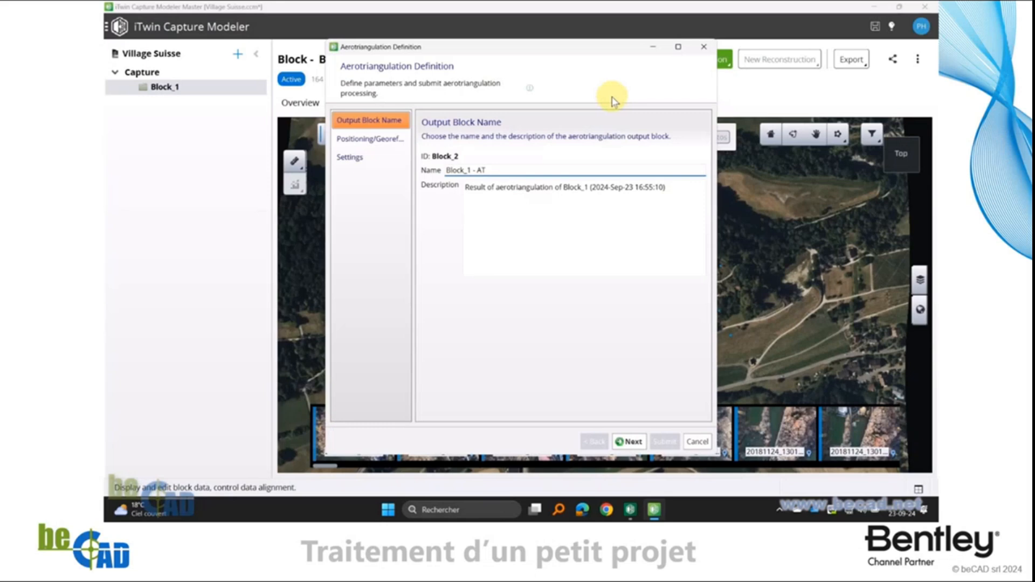
{"action": "left_click", "coordinate": [634, 443]}
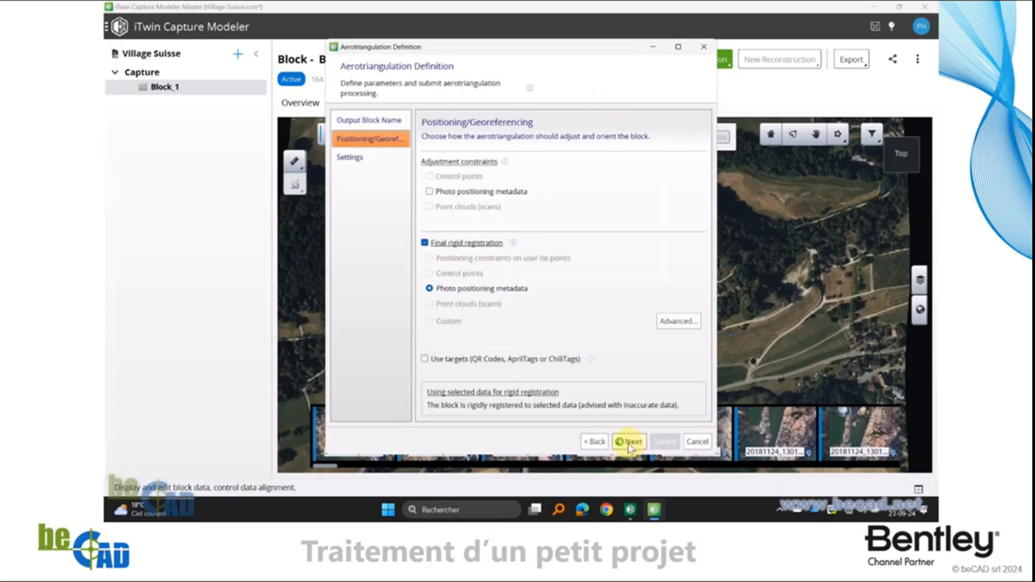
{"action": "left_click", "coordinate": [633, 443]}
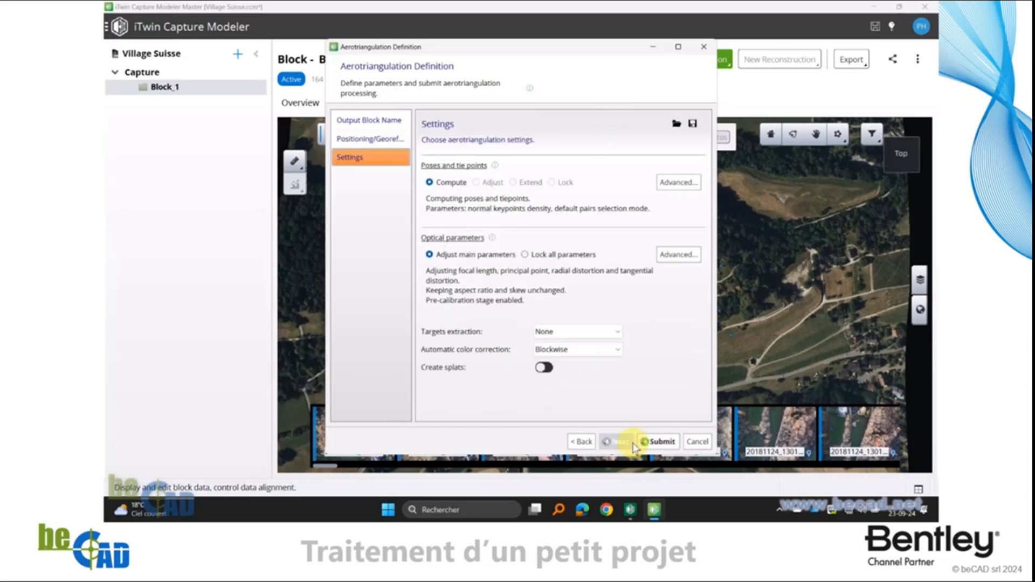
{"action": "left_click", "coordinate": [661, 442]}
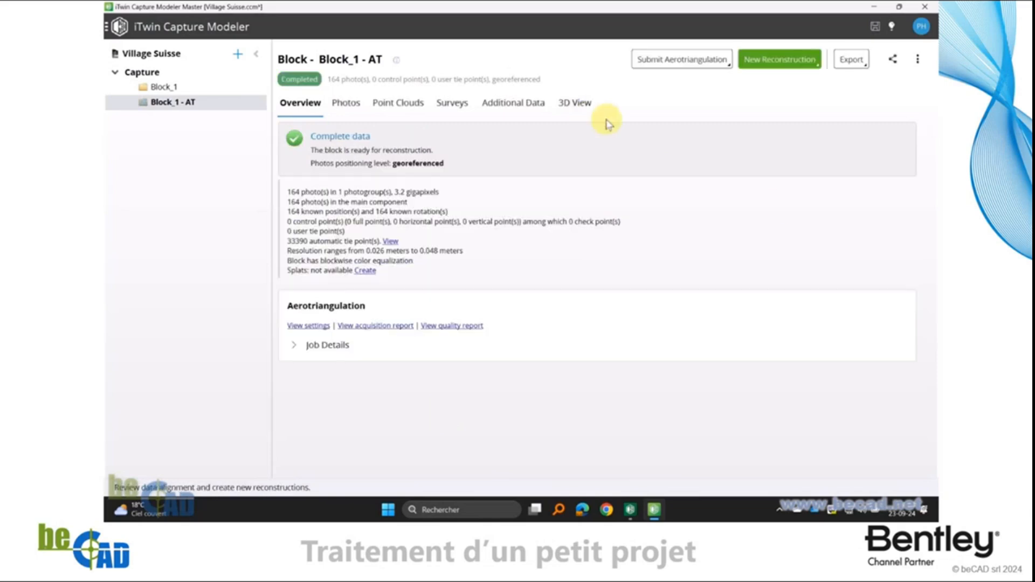
Examine the aerotriangulated photos and tie points of Block_1 - AT over the village basemap in the 3D view
{"action": "left_click", "coordinate": [568, 103]}
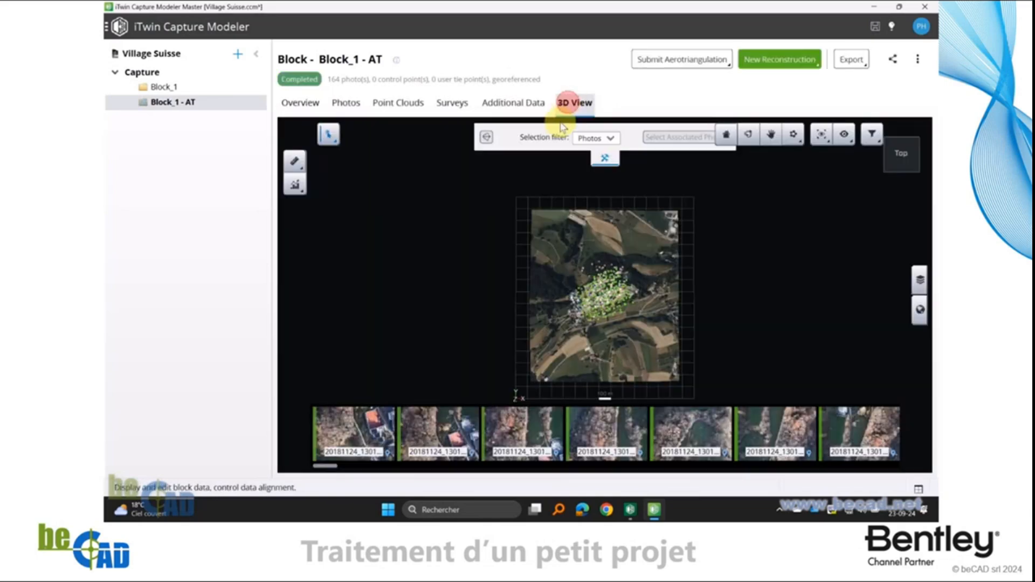
{"action": "left_click", "coordinate": [644, 350]}
{"action": "left_click_drag", "start_coordinate": [644, 349], "coordinate": [504, 213]}
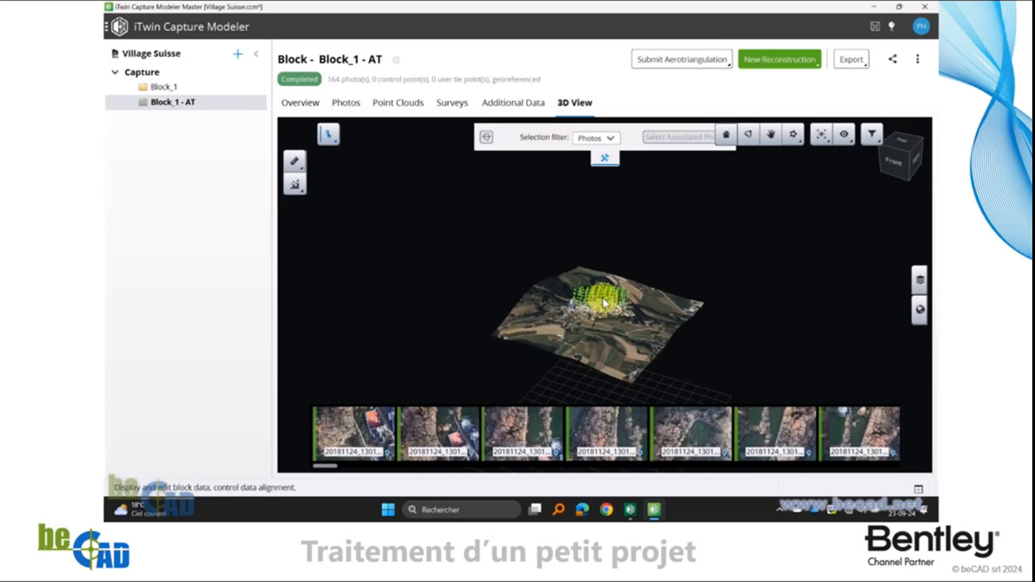
{"action": "scroll", "coordinate": [603, 318], "scroll_direction": "up", "scroll_amount": 5}
{"action": "scroll", "coordinate": [609, 314], "scroll_direction": "up", "scroll_amount": 3}
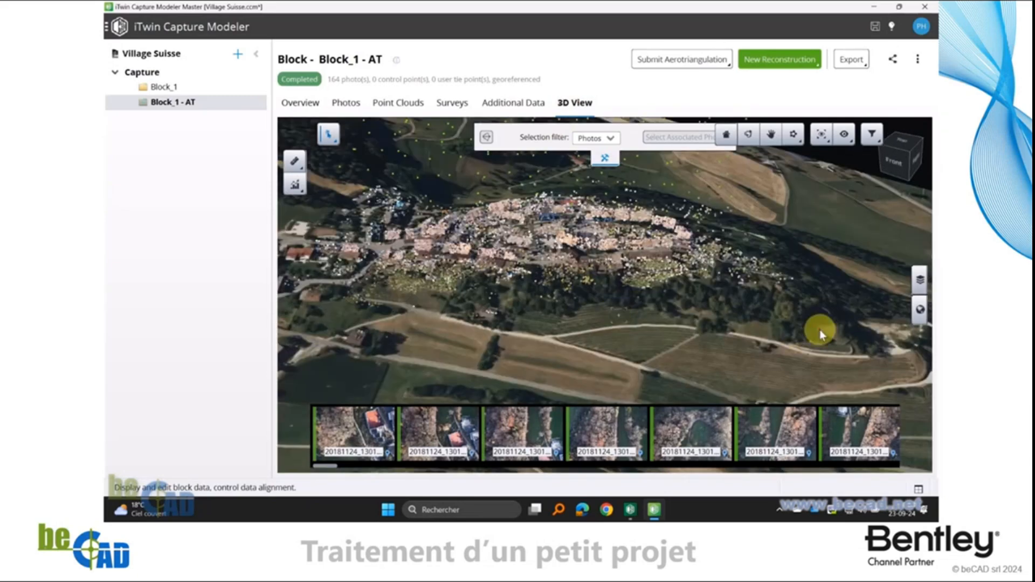
{"action": "mouse_move", "coordinate": [820, 329]}
{"action": "left_mouse_down"}
{"action": "mouse_move", "coordinate": [462, 291]}
{"action": "mouse_move", "coordinate": [730, 325]}
{"action": "mouse_move", "coordinate": [570, 283]}
{"action": "mouse_move", "coordinate": [739, 346]}
{"action": "mouse_move", "coordinate": [832, 339]}
{"action": "mouse_move", "coordinate": [621, 333]}
{"action": "mouse_move", "coordinate": [666, 325]}
{"action": "mouse_move", "coordinate": [675, 300]}
{"action": "mouse_move", "coordinate": [699, 307]}
{"action": "mouse_move", "coordinate": [565, 292]}
{"action": "mouse_move", "coordinate": [668, 331]}
{"action": "mouse_move", "coordinate": [736, 315]}
{"action": "mouse_move", "coordinate": [384, 285]}
{"action": "mouse_move", "coordinate": [765, 300]}
{"action": "mouse_move", "coordinate": [451, 281]}
{"action": "mouse_move", "coordinate": [542, 287]}
{"action": "mouse_move", "coordinate": [432, 261]}
{"action": "mouse_move", "coordinate": [455, 290]}
{"action": "mouse_move", "coordinate": [845, 331]}
{"action": "mouse_move", "coordinate": [425, 312]}
{"action": "mouse_move", "coordinate": [813, 296]}
{"action": "left_mouse_up"}
{"action": "left_click_drag", "start_coordinate": [406, 332], "coordinate": [442, 279]}
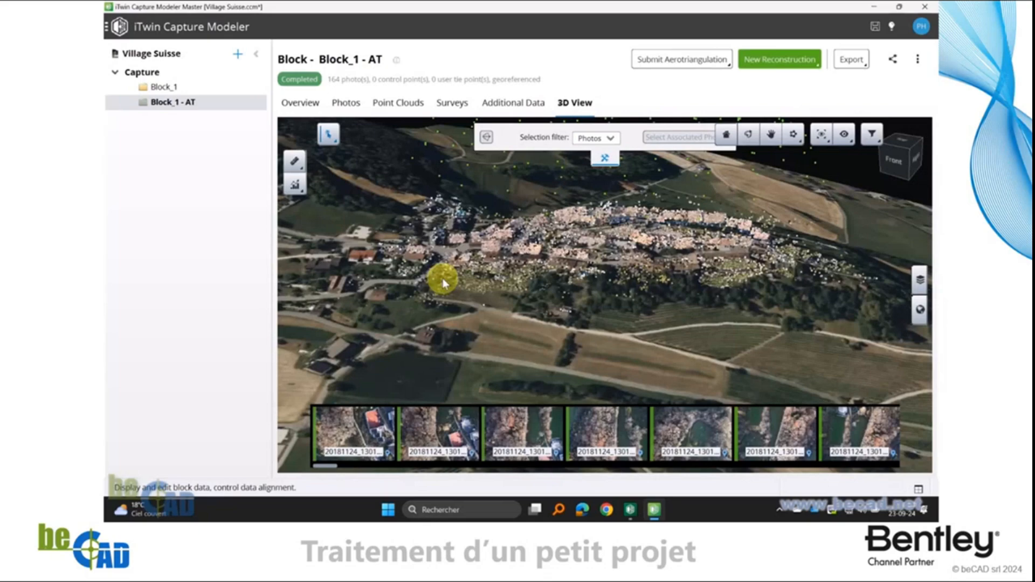
Hide the "Le village" basemap in the 3D view to look at the tie points of Block_1 - AT alone
{"action": "left_click", "coordinate": [921, 310]}
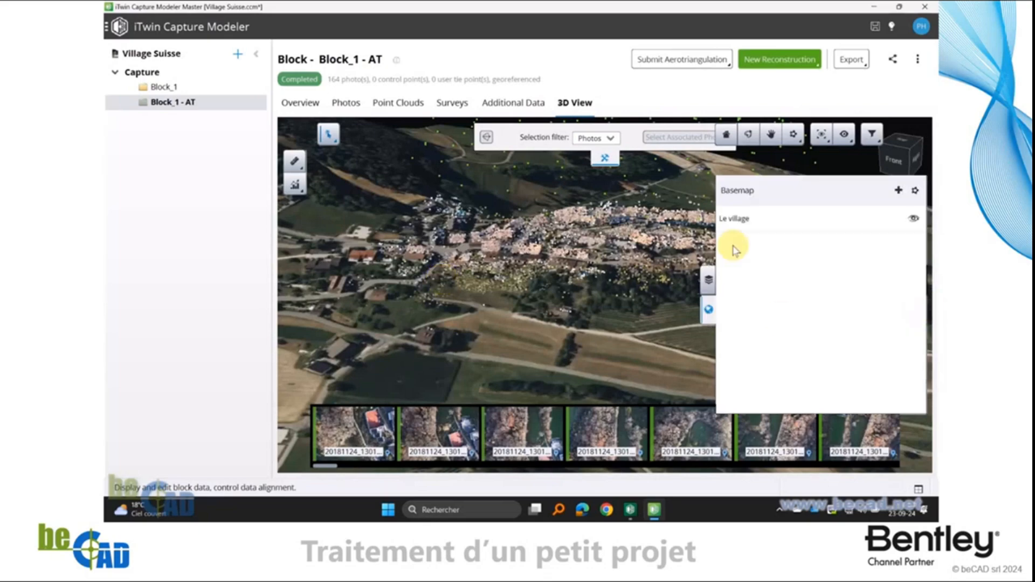
{"action": "left_click", "coordinate": [915, 220]}
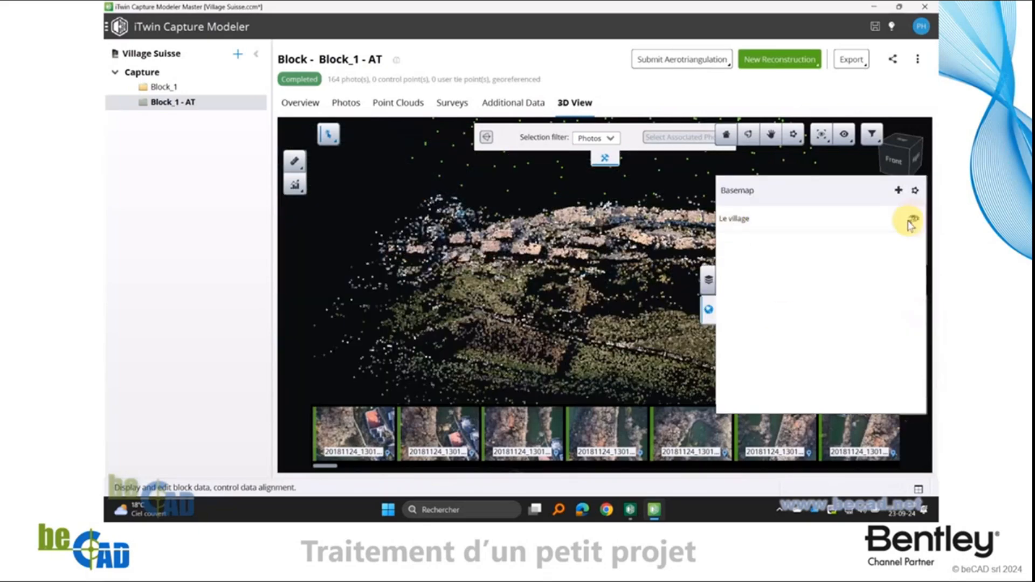
{"action": "left_click_drag", "start_coordinate": [439, 356], "coordinate": [377, 318]}
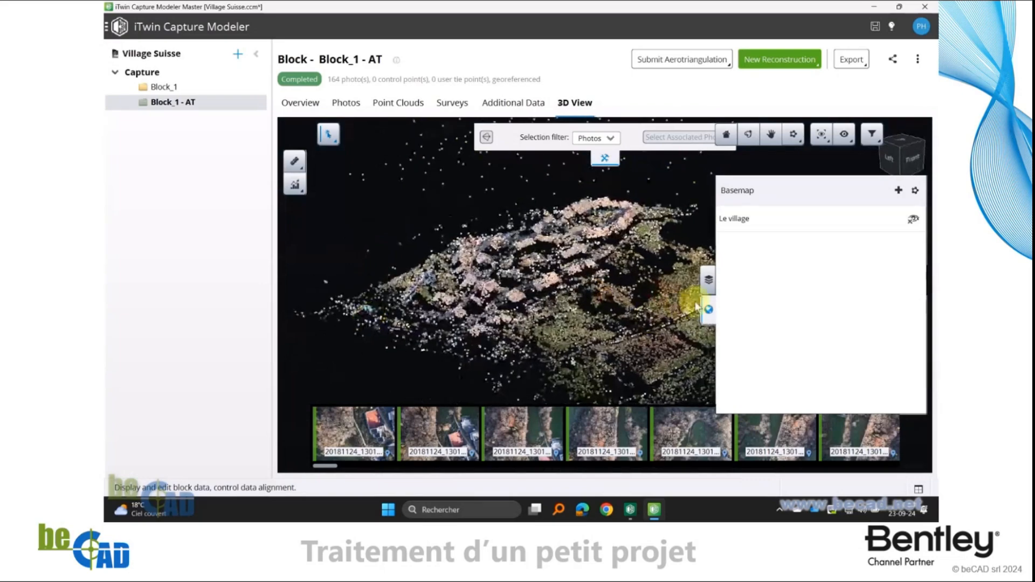
Compare the tie points with the basemap alternately shown and hidden, then view them from the top without it
{"action": "left_click", "coordinate": [914, 219]}
{"action": "left_click", "coordinate": [914, 220]}
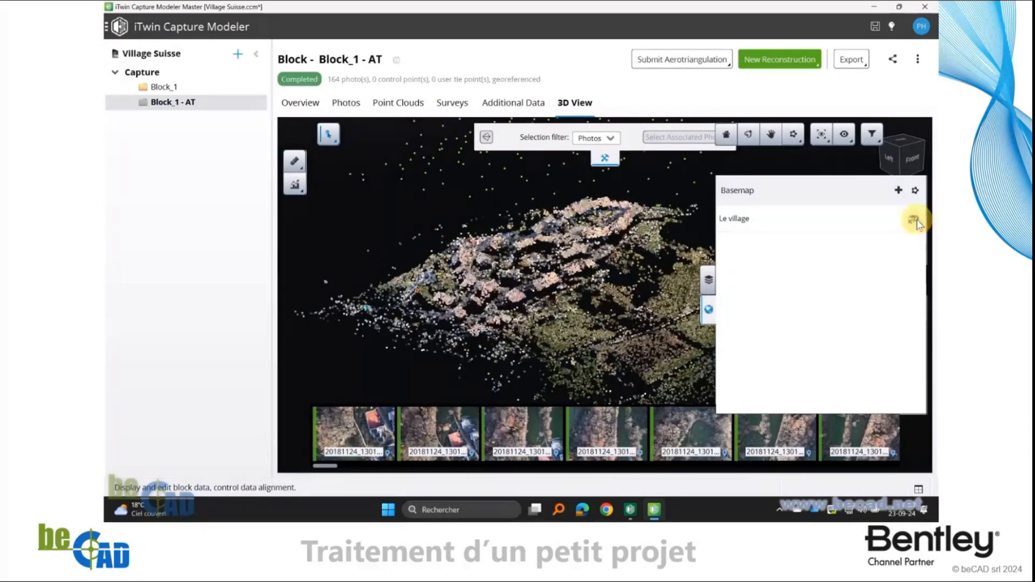
{"action": "left_click", "coordinate": [915, 220]}
{"action": "left_click", "coordinate": [915, 220]}
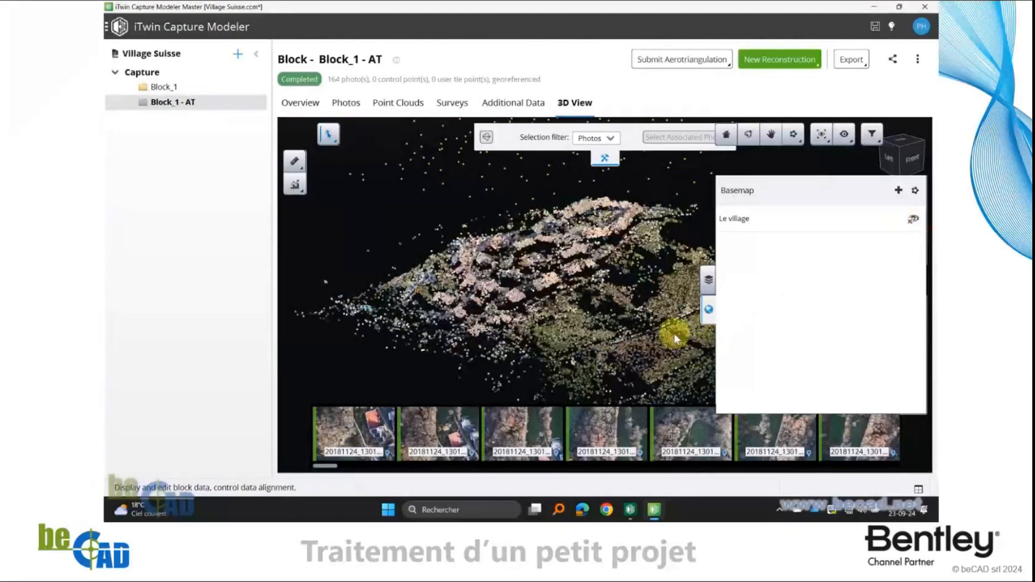
{"action": "left_click", "coordinate": [705, 309]}
{"action": "middle_click_drag", "start_coordinate": [670, 265], "coordinate": [611, 334]}
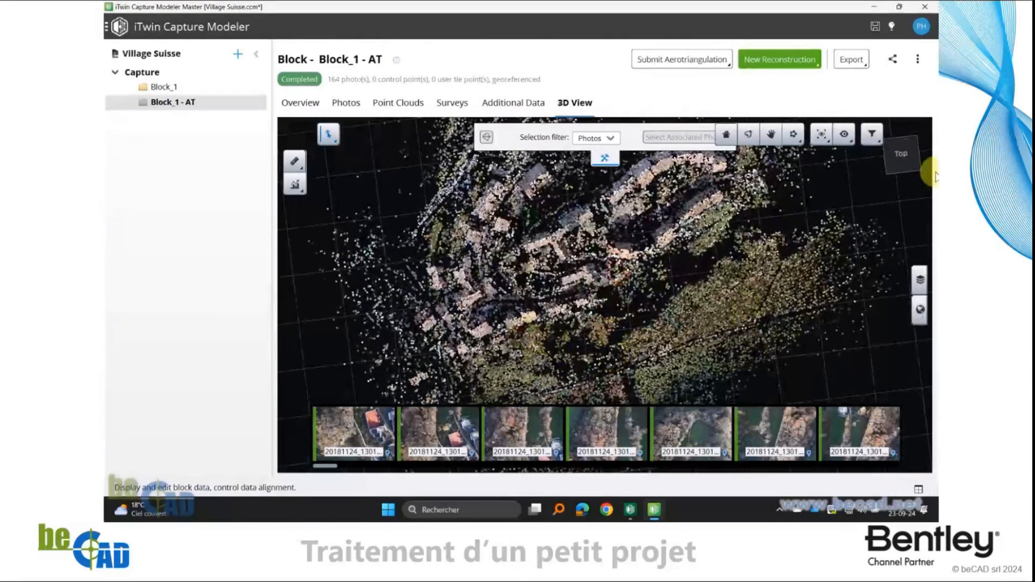
{"action": "left_click", "coordinate": [903, 156]}
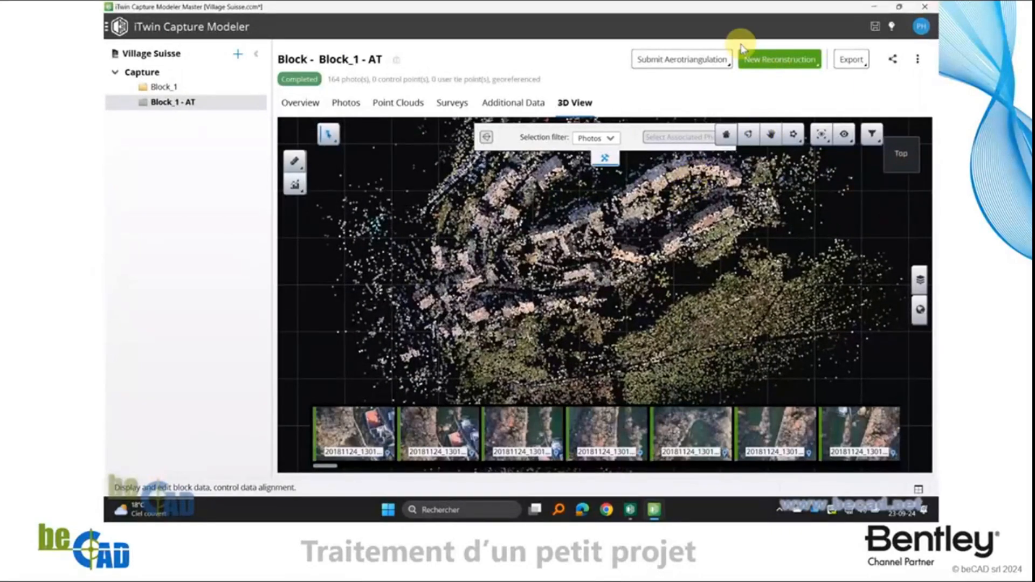
Create a new 3D reconstruction from Block_1 - AT and set its spatial framework tiling to Regular planar grid
{"action": "left_click", "coordinate": [778, 58]}
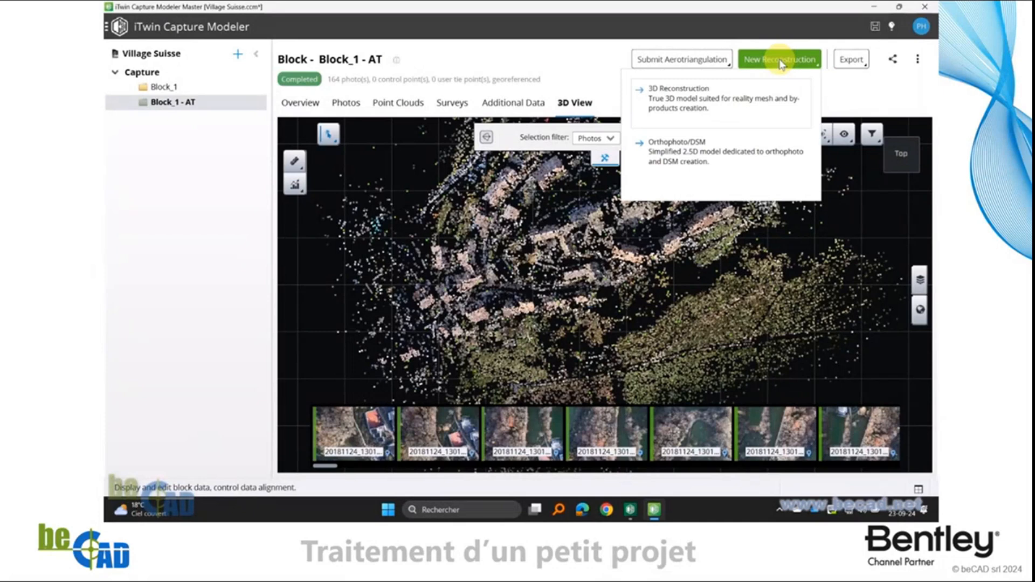
{"action": "left_click", "coordinate": [669, 103]}
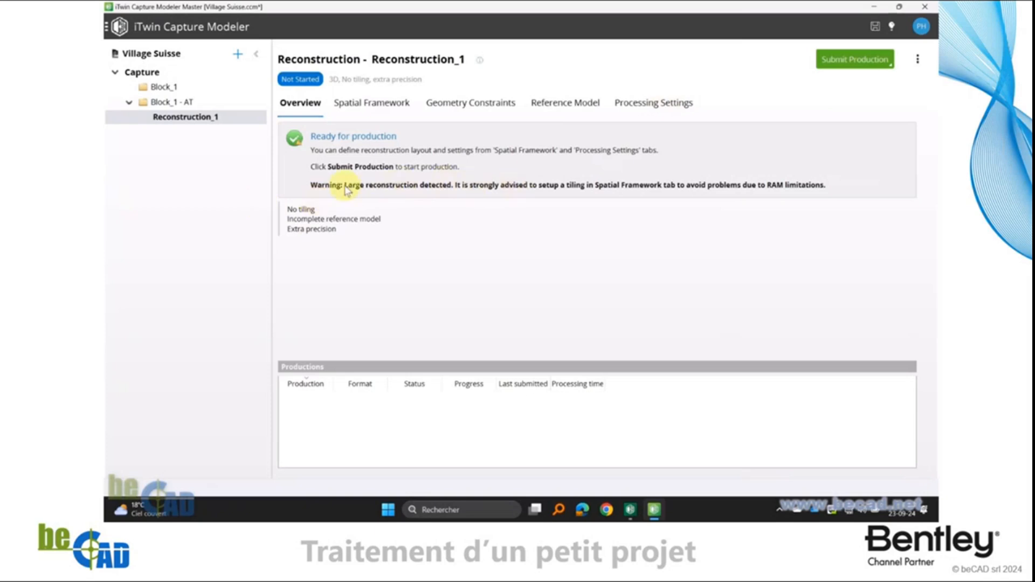
{"action": "left_click", "coordinate": [371, 102]}
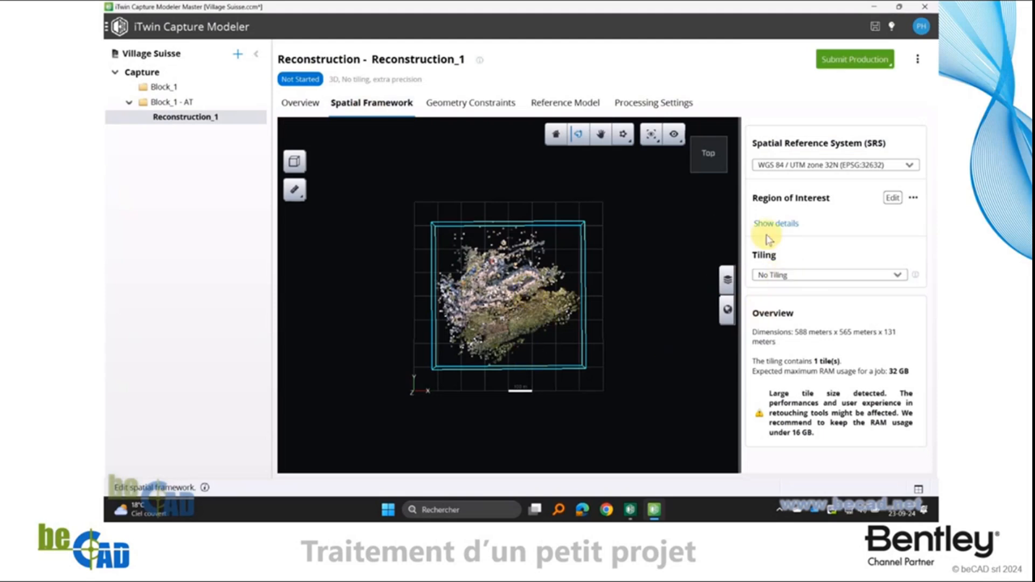
{"action": "left_click", "coordinate": [778, 276]}
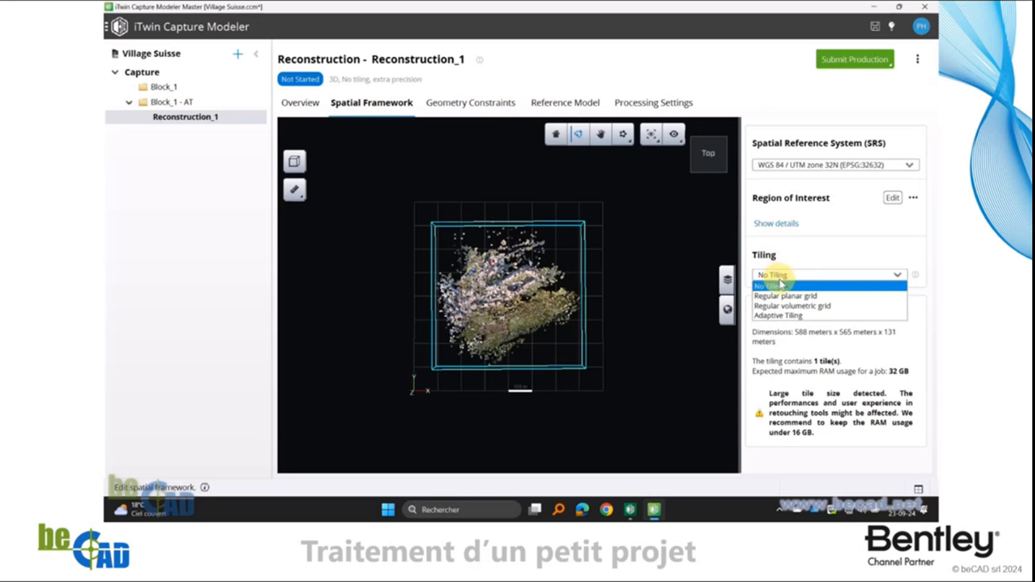
{"action": "left_click", "coordinate": [808, 299]}
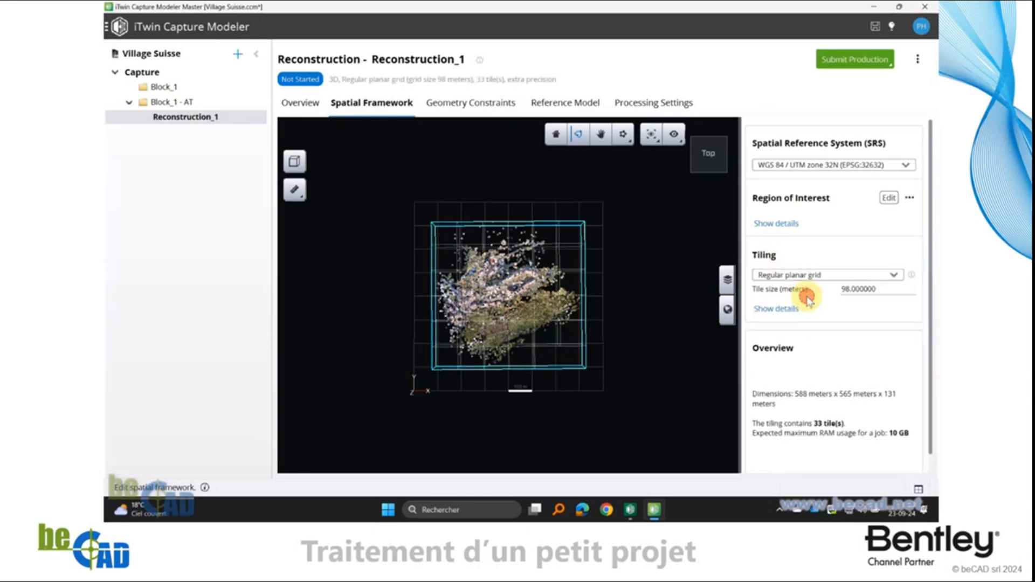
Set the regular planar grid's tile size to 150 meters and check the tiled box in perspective and from the top
{"action": "double_click", "coordinate": [878, 289]}
{"action": "type", "text": "150"}
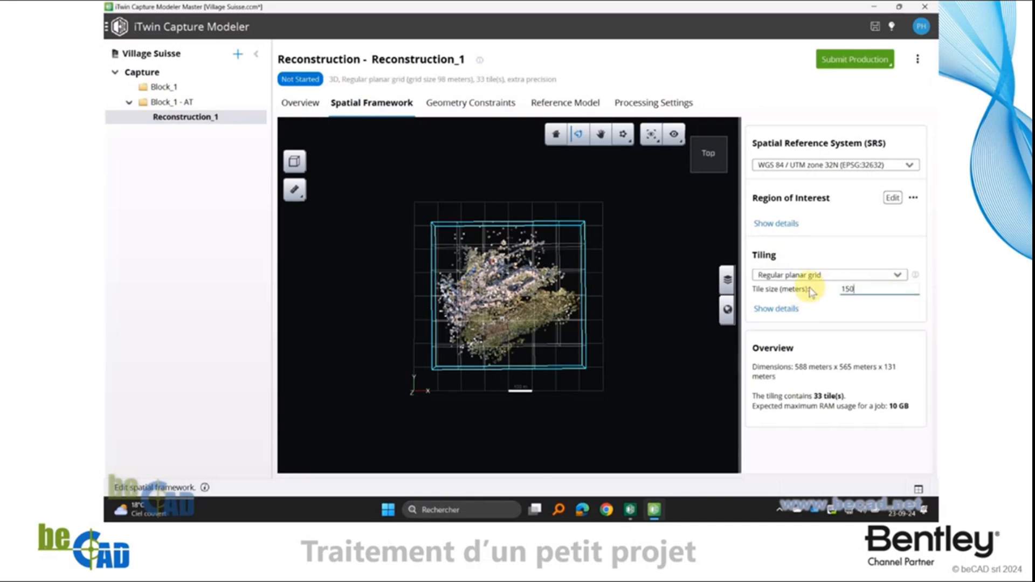
{"action": "key", "text": "Return"}
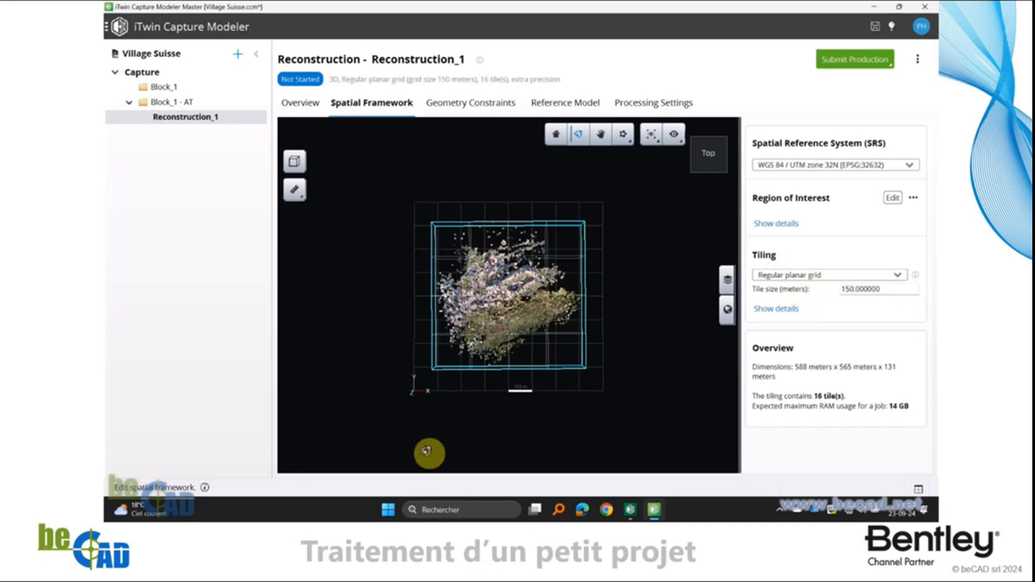
{"action": "mouse_move", "coordinate": [602, 383]}
{"action": "left_mouse_down"}
{"action": "mouse_move", "coordinate": [584, 388]}
{"action": "mouse_move", "coordinate": [513, 323]}
{"action": "mouse_move", "coordinate": [548, 374]}
{"action": "mouse_move", "coordinate": [490, 342]}
{"action": "mouse_move", "coordinate": [474, 348]}
{"action": "left_mouse_up"}
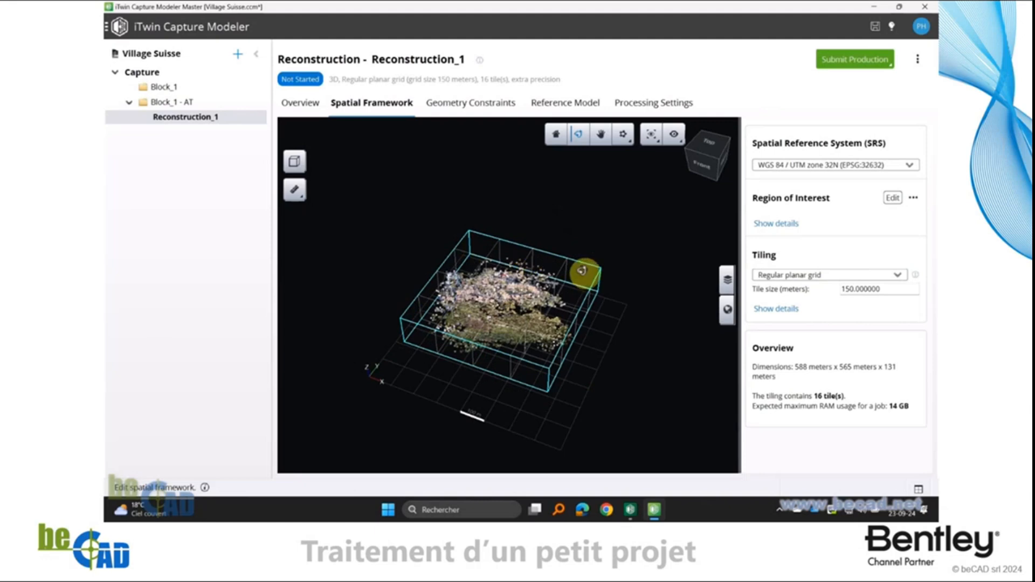
{"action": "mouse_move", "coordinate": [436, 300]}
{"action": "left_mouse_down"}
{"action": "mouse_move", "coordinate": [468, 384]}
{"action": "mouse_move", "coordinate": [497, 422]}
{"action": "mouse_move", "coordinate": [455, 351]}
{"action": "left_mouse_up"}
{"action": "left_click", "coordinate": [715, 149]}
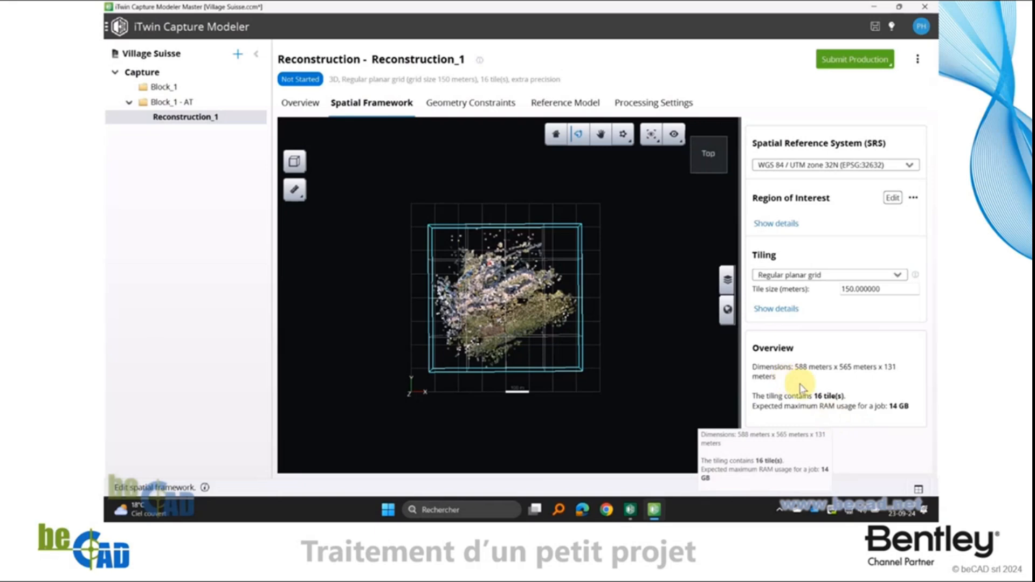
Try a tile size of 200 meters and read the expected RAM usage in the tiling overview
{"action": "left_click_drag", "start_coordinate": [898, 288], "coordinate": [807, 291]}
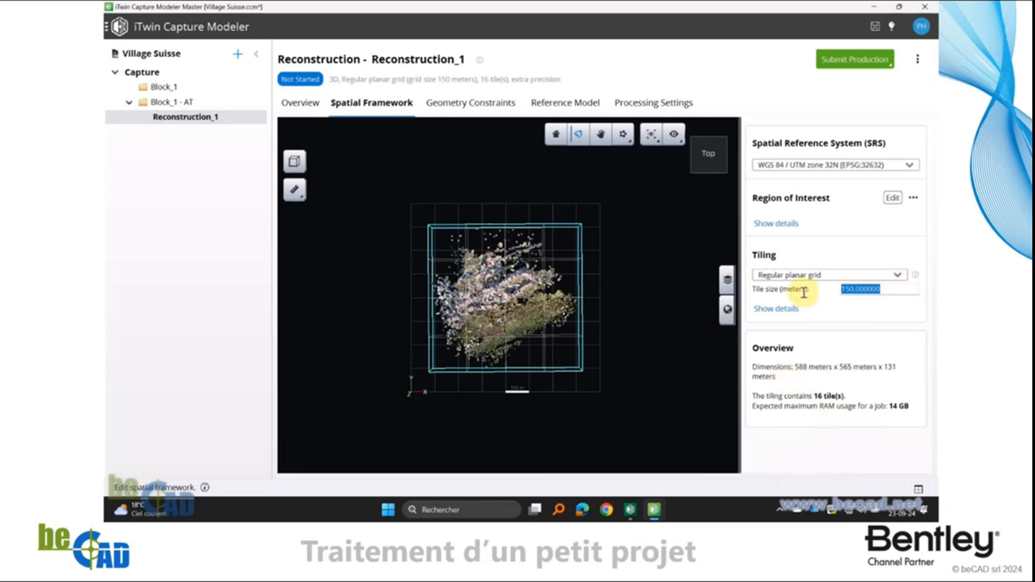
{"action": "type", "text": "200"}
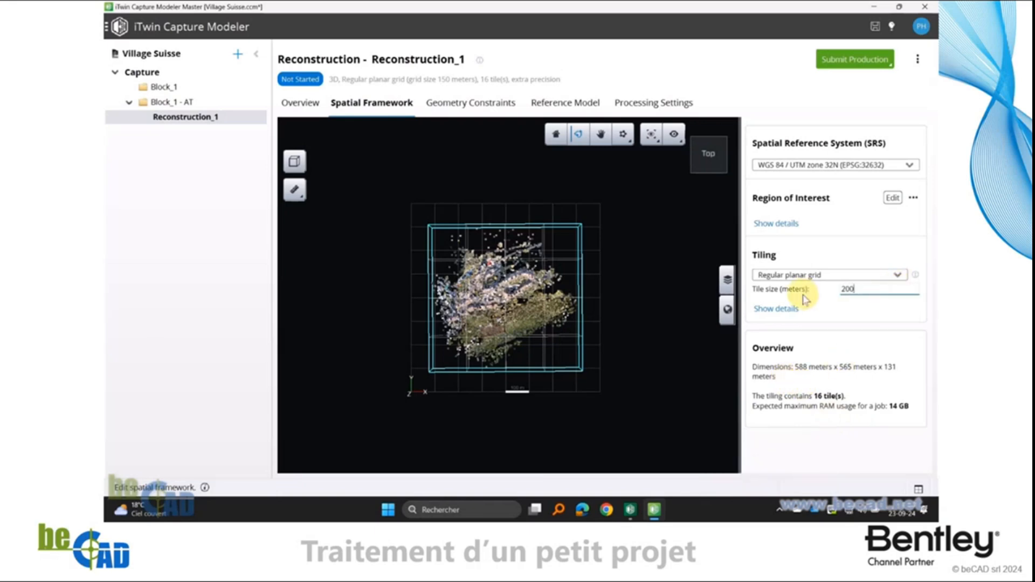
{"action": "key", "text": "Return"}
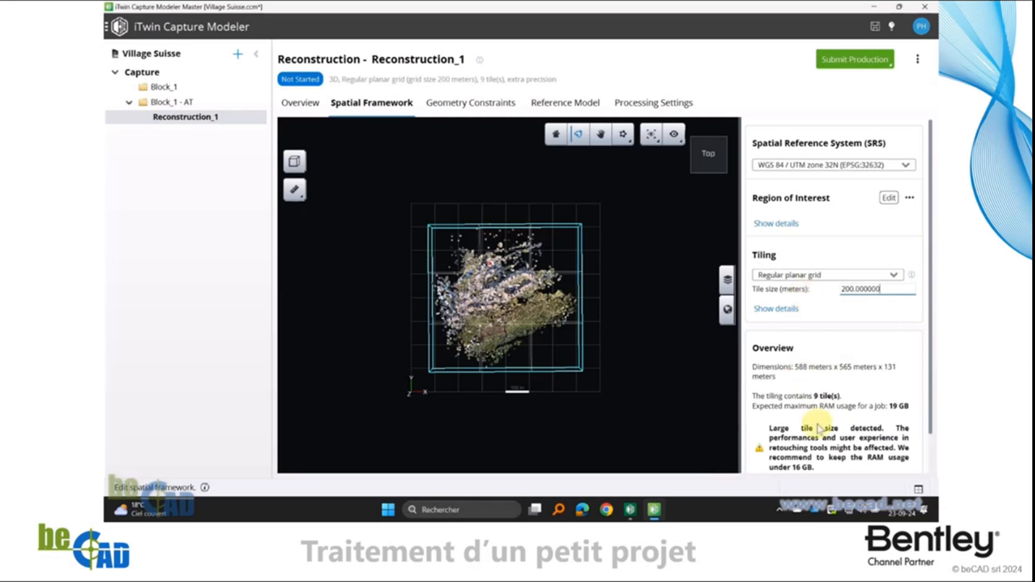
{"action": "left_click", "coordinate": [929, 345]}
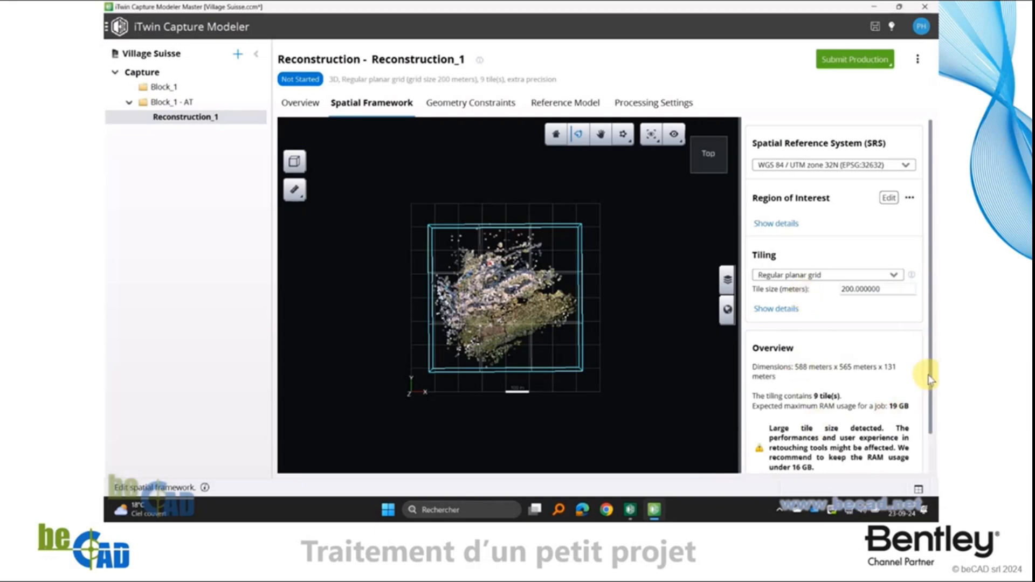
{"action": "scroll", "coordinate": [929, 376], "scroll_direction": "down", "scroll_amount": 2}
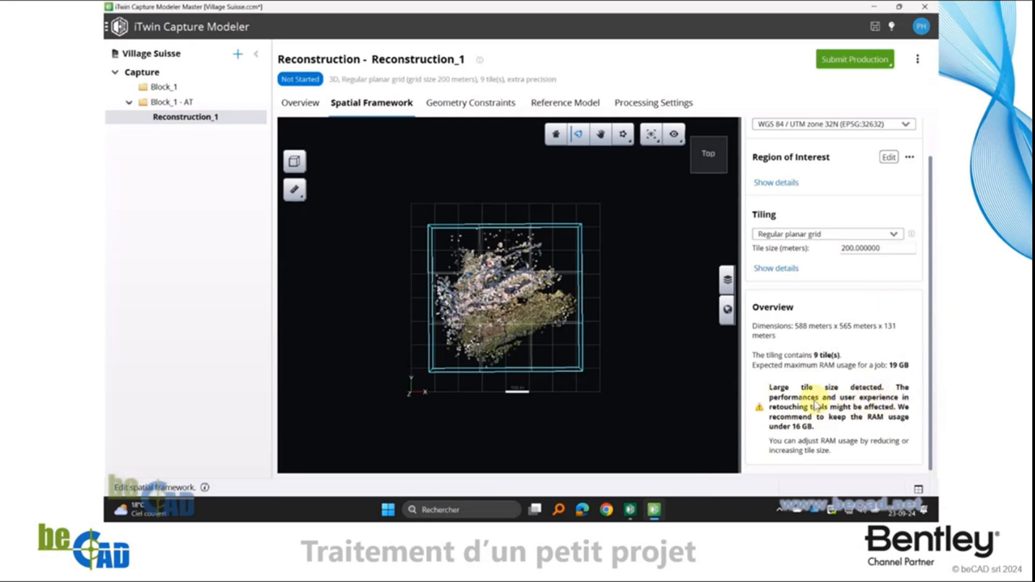
Return the tile size of the regular planar grid to 150 meters
{"action": "double_click", "coordinate": [889, 249]}
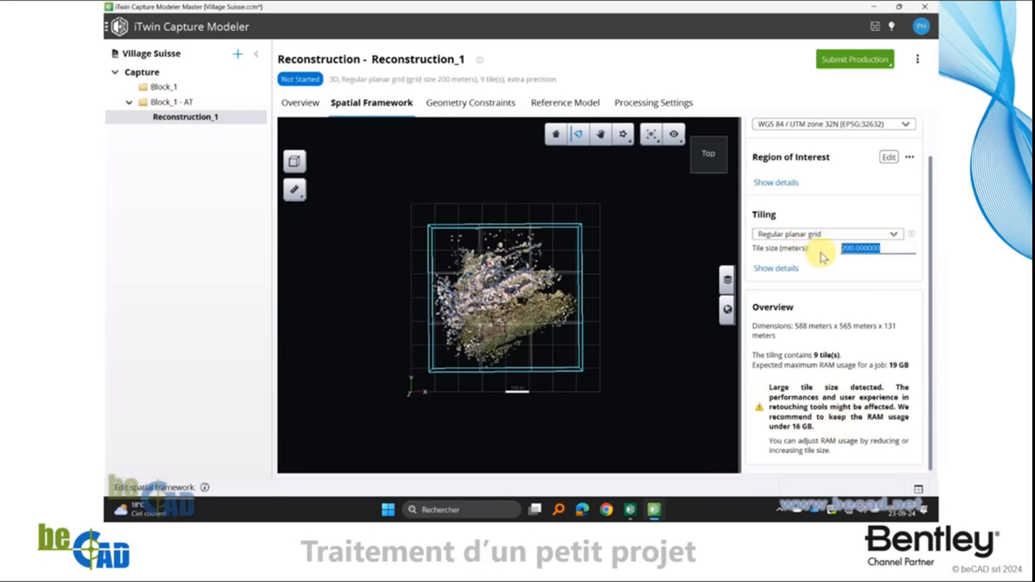
{"action": "type", "text": "150"}
{"action": "key", "text": "Return"}
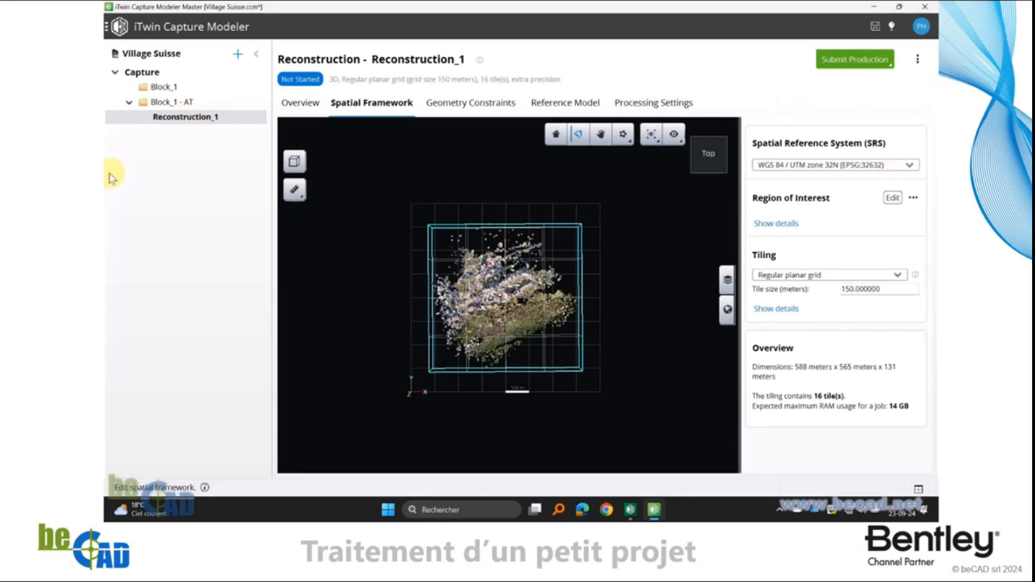
Define a new production processed locally with iTwin Capture Modeler Engine, with Export 3D mesh as its purpose
{"action": "left_click", "coordinate": [858, 62]}
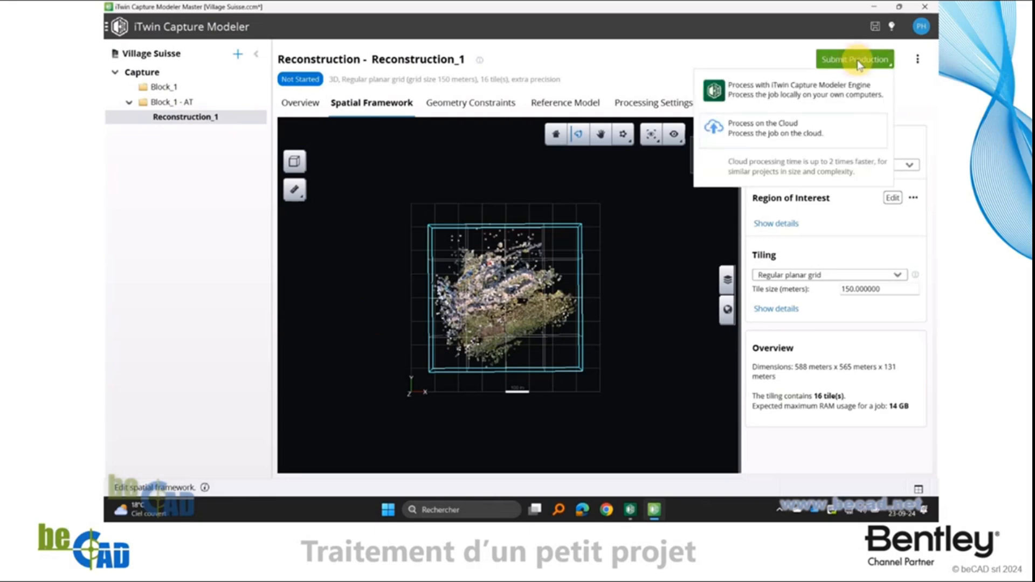
{"action": "left_click", "coordinate": [818, 96]}
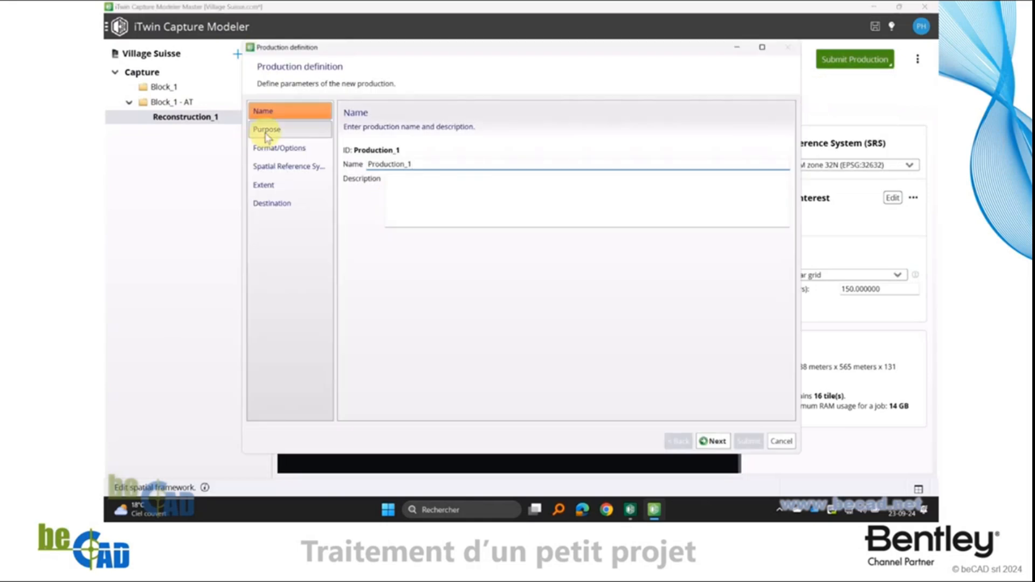
{"action": "left_click", "coordinate": [713, 441]}
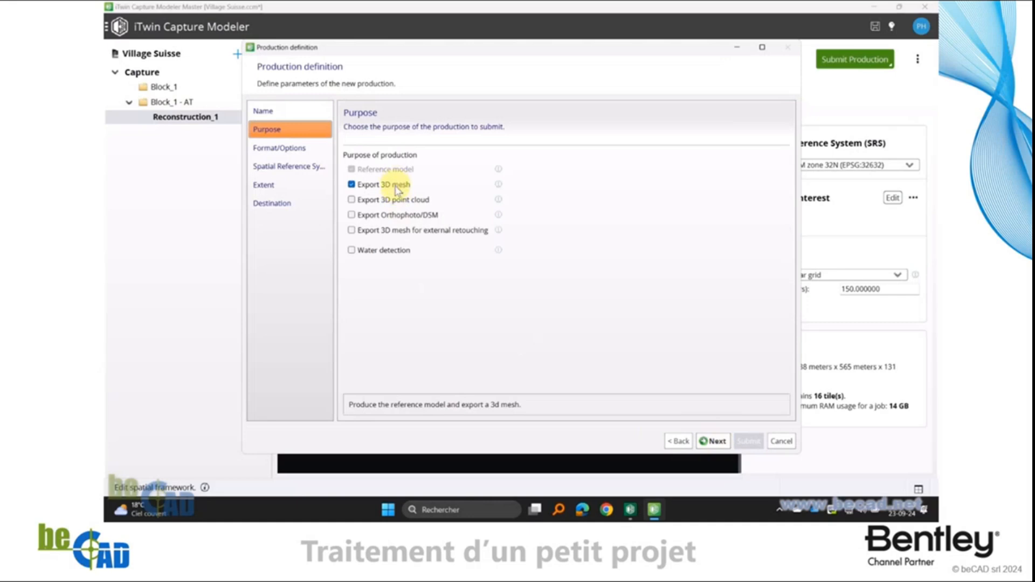
{"action": "left_click", "coordinate": [396, 186]}
{"action": "left_click", "coordinate": [353, 184]}
{"action": "left_click", "coordinate": [404, 201]}
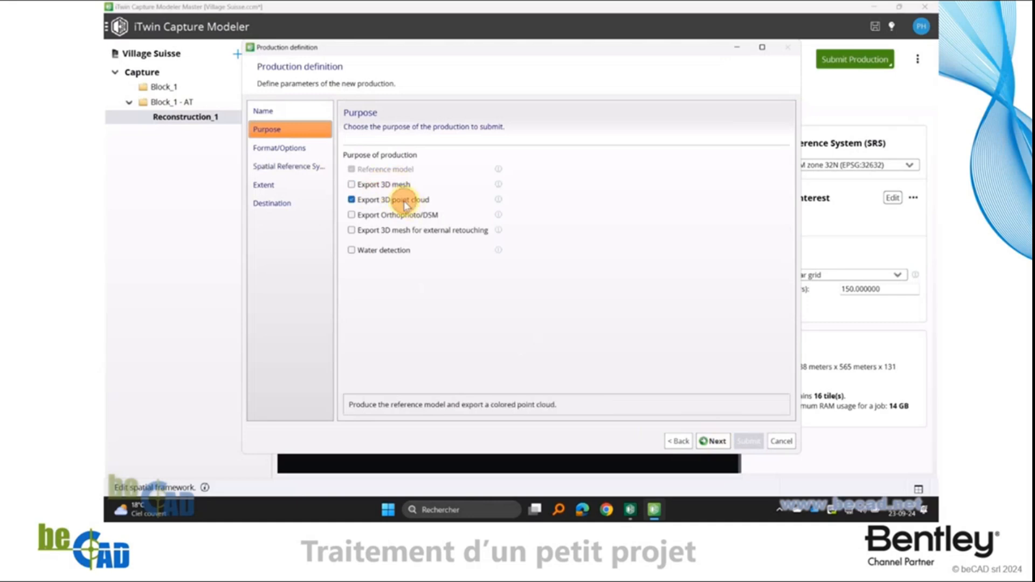
{"action": "left_click", "coordinate": [408, 216]}
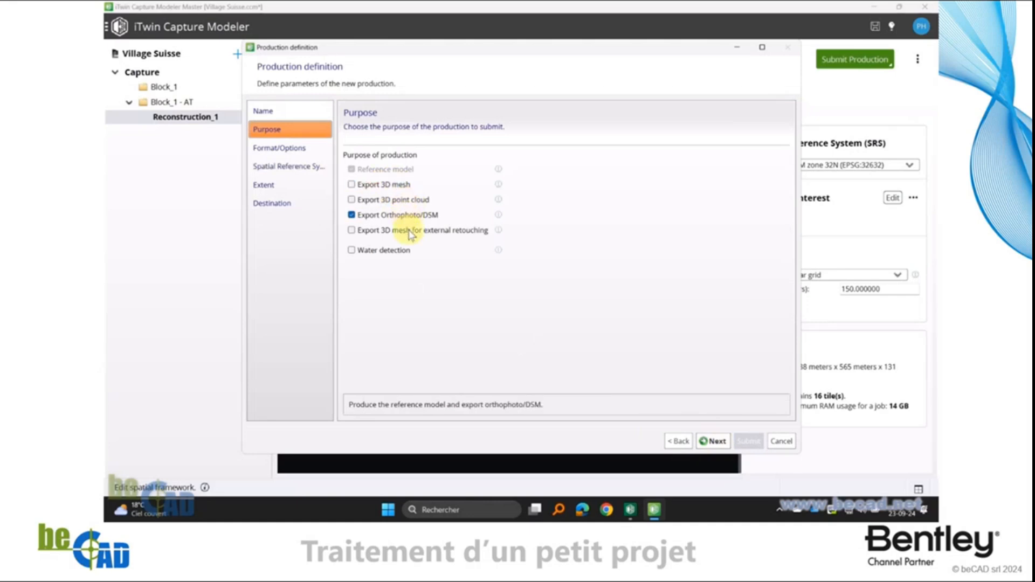
{"action": "left_click", "coordinate": [410, 232]}
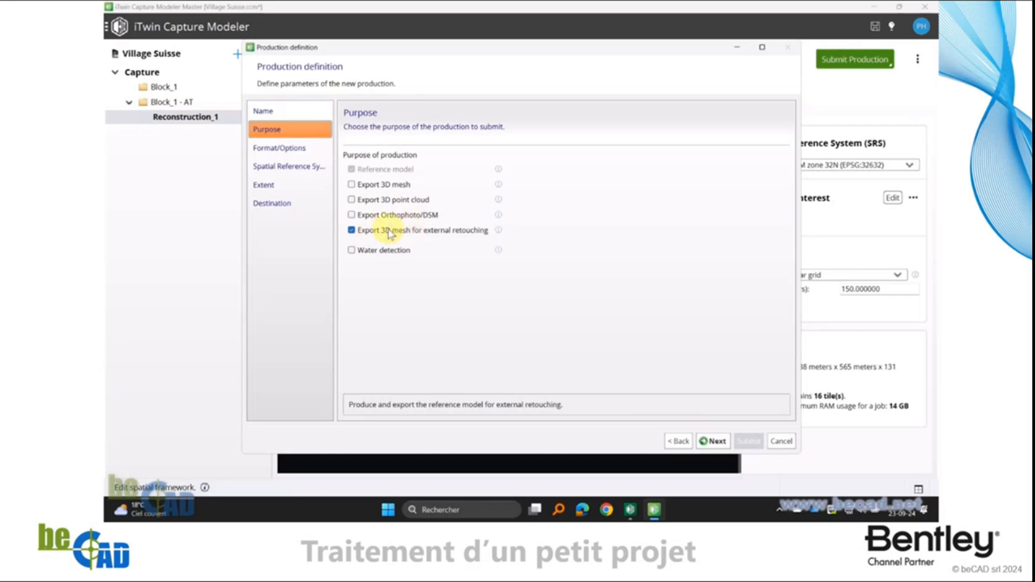
{"action": "left_click", "coordinate": [385, 185]}
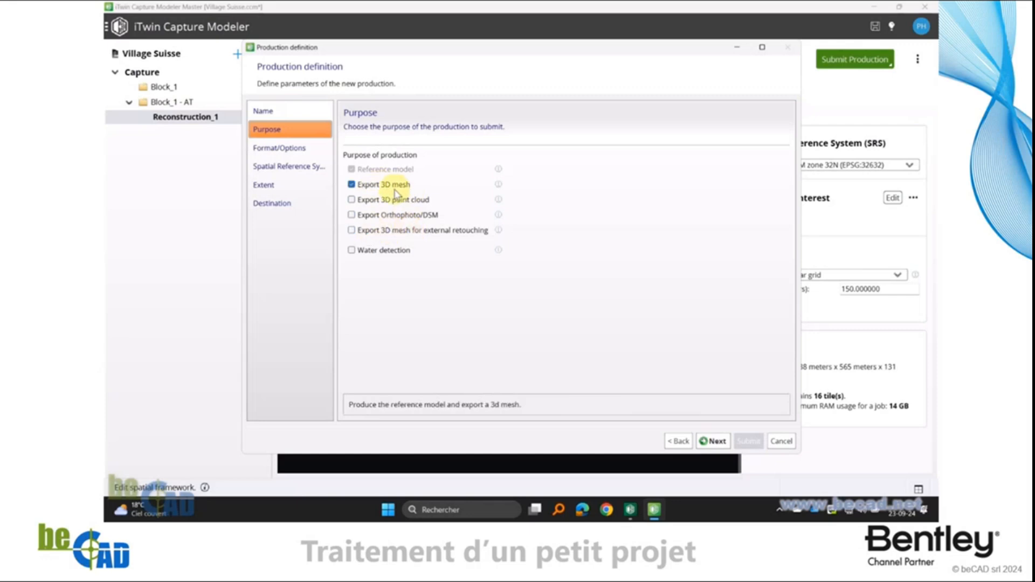
{"action": "left_click", "coordinate": [715, 443]}
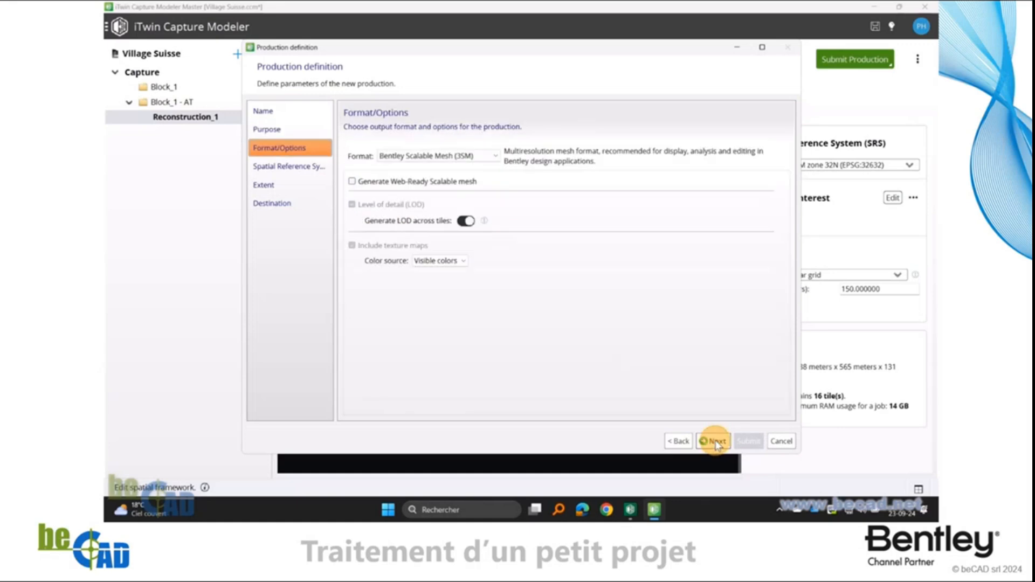
Review the available mesh formats and the LOD across tiles hint, and accept Bentley Scalable Mesh (3SM) as output format
{"action": "left_click", "coordinate": [421, 157]}
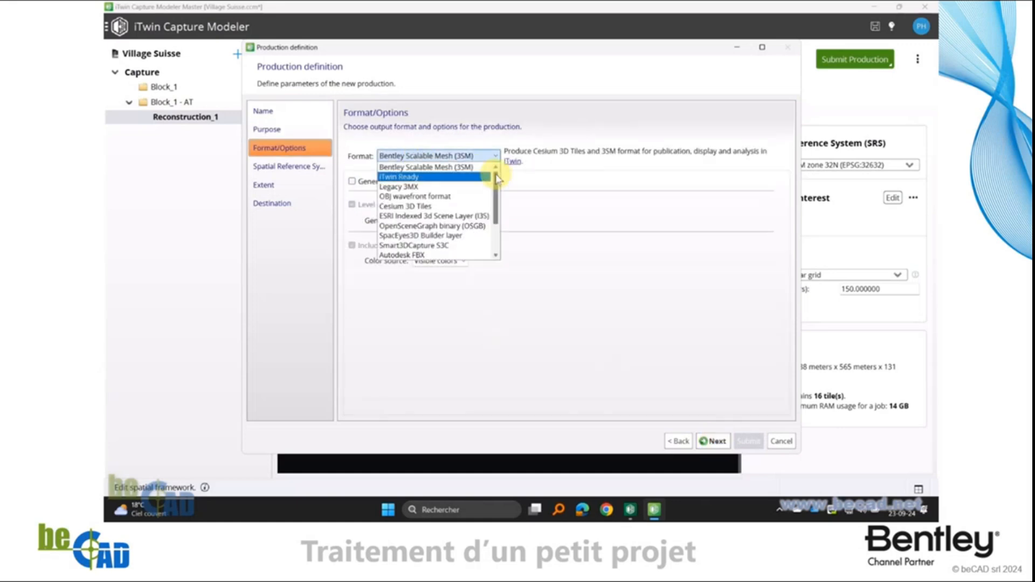
{"action": "left_click_drag", "start_coordinate": [495, 171], "coordinate": [504, 229]}
{"action": "left_click_drag", "start_coordinate": [502, 225], "coordinate": [502, 166]}
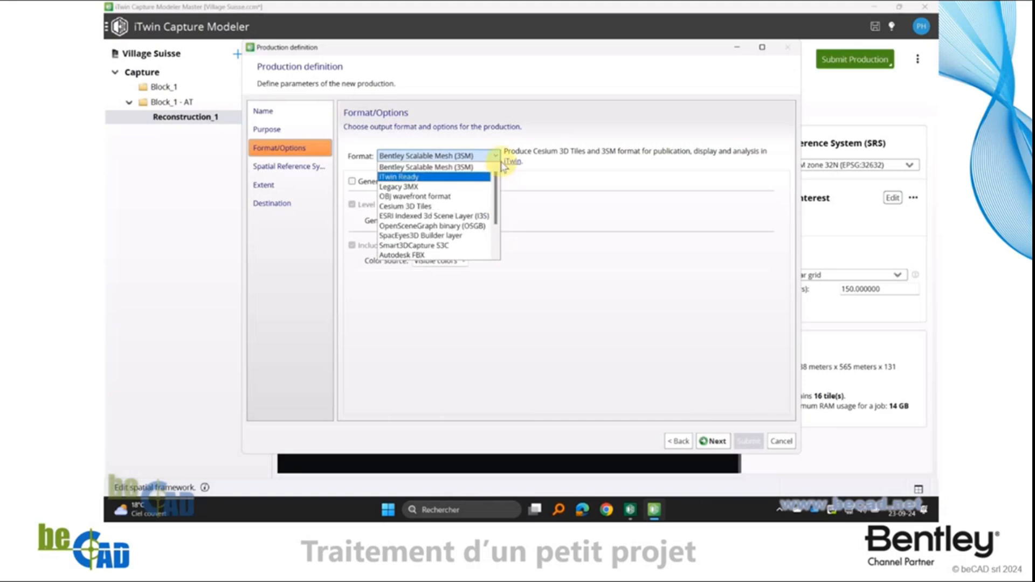
{"action": "left_click", "coordinate": [557, 196]}
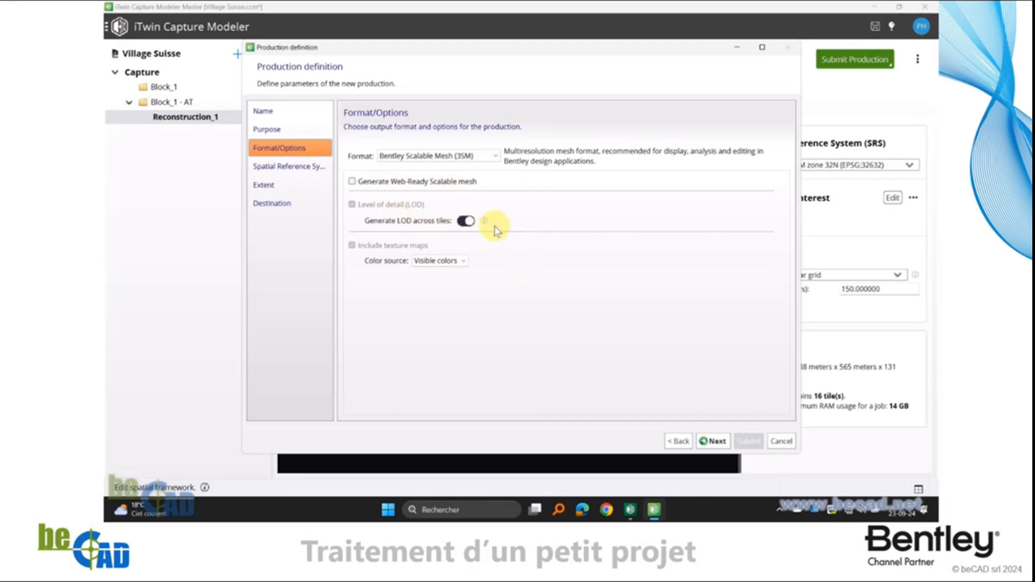
{"action": "mouse_move", "coordinate": [485, 225]}
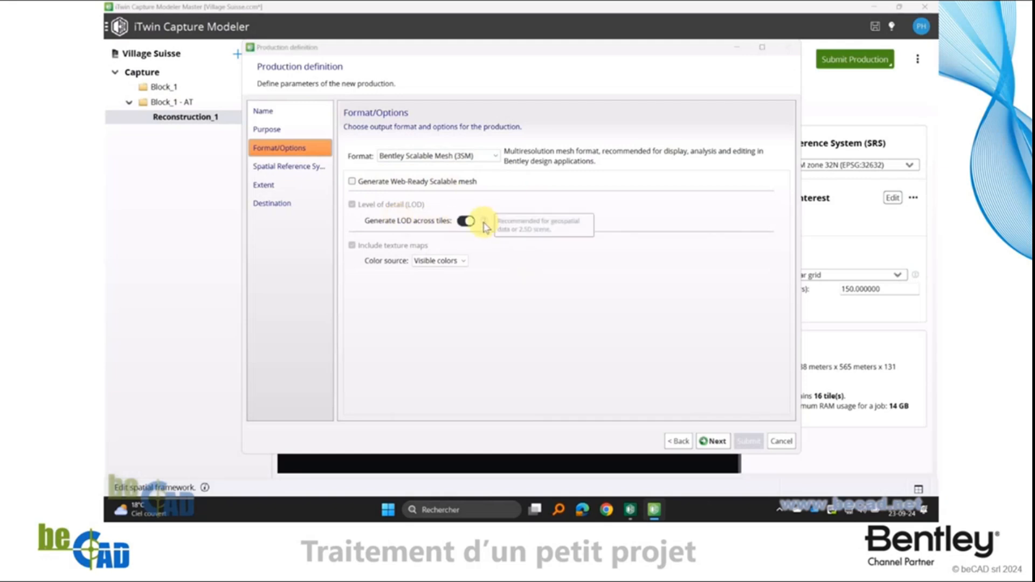
{"action": "left_click", "coordinate": [511, 266]}
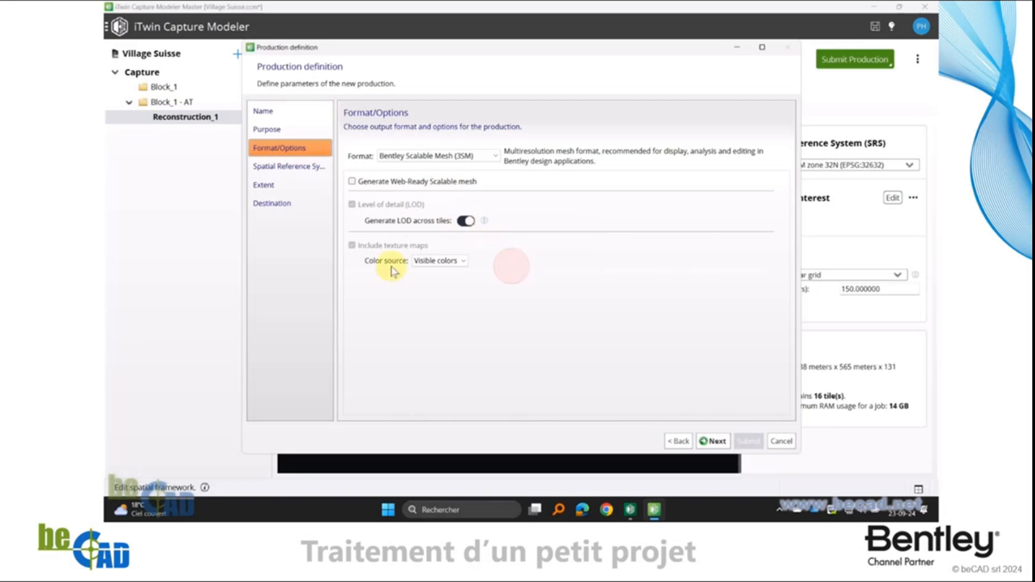
{"action": "left_click", "coordinate": [717, 442]}
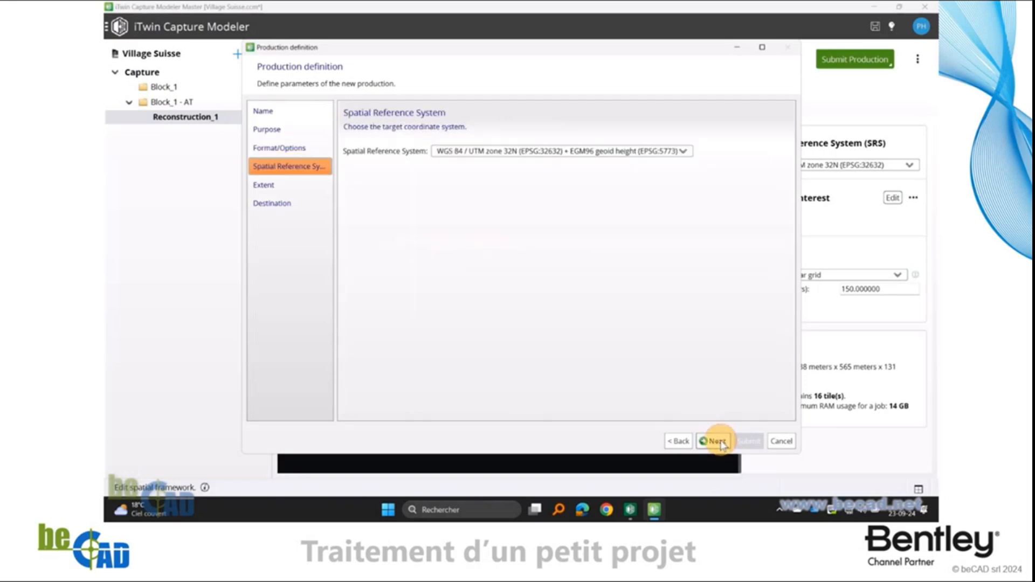
Accept WGS 84 / UTM zone 32N + EGM96 geoid height, the default extent and the proposed output directory, and submit the production
{"action": "left_click", "coordinate": [606, 156]}
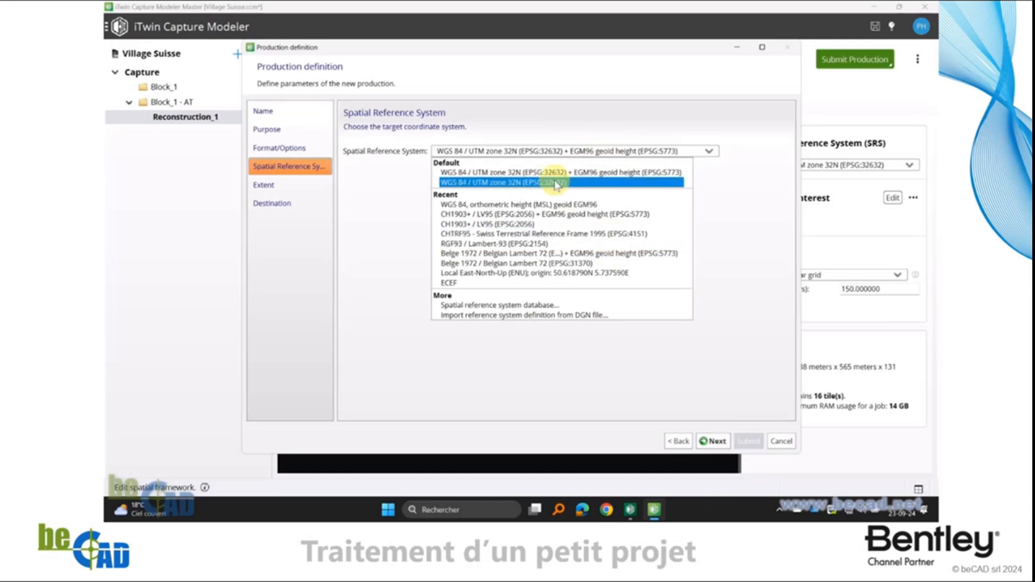
{"action": "left_click", "coordinate": [755, 210]}
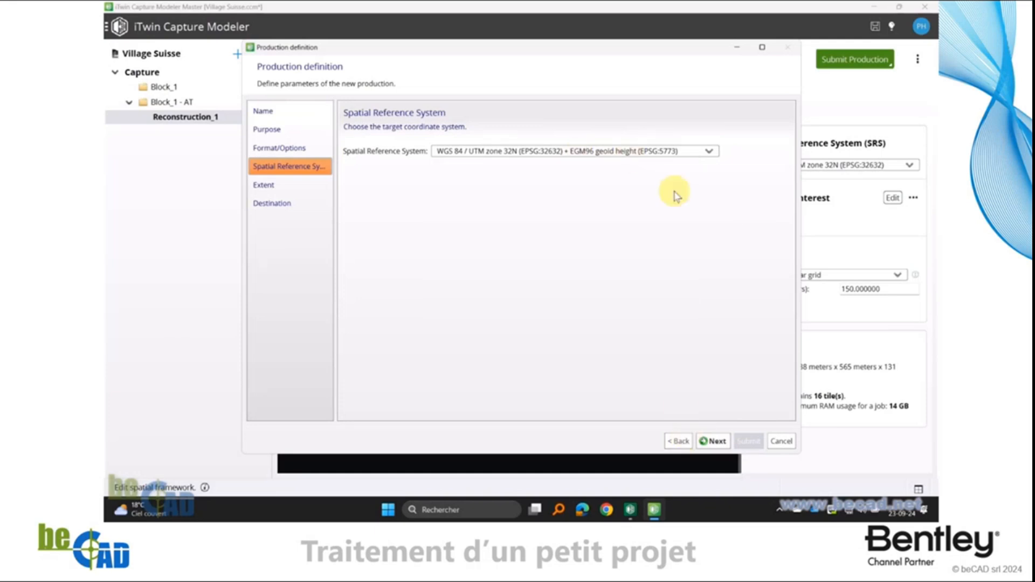
{"action": "left_click", "coordinate": [716, 442]}
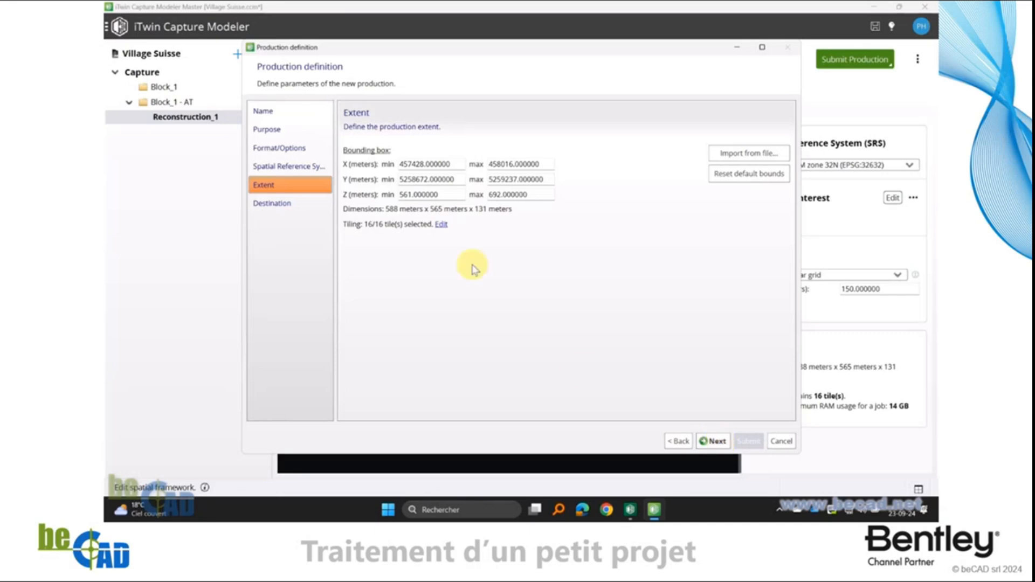
{"action": "left_click", "coordinate": [715, 441]}
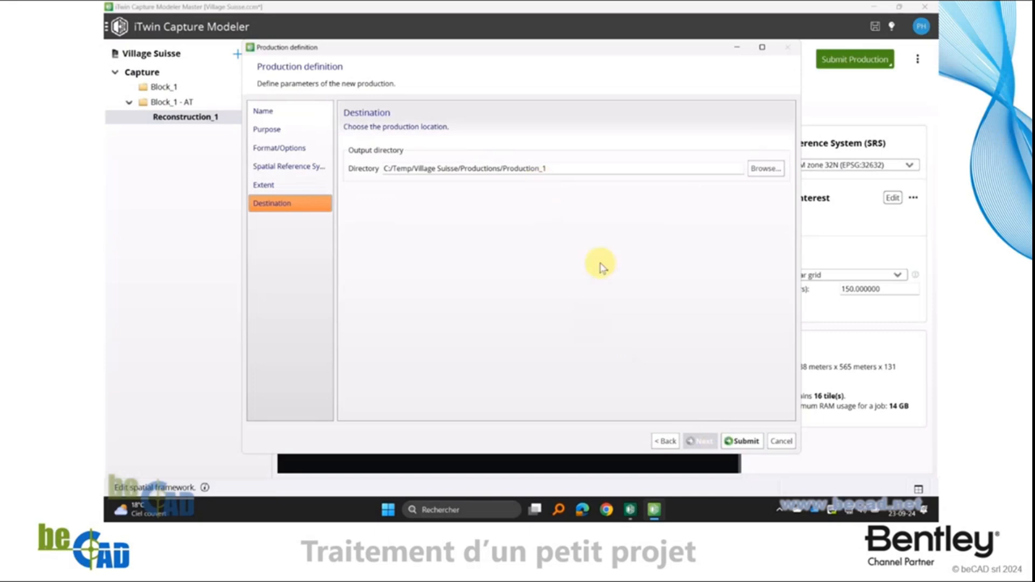
{"action": "left_click", "coordinate": [742, 441]}
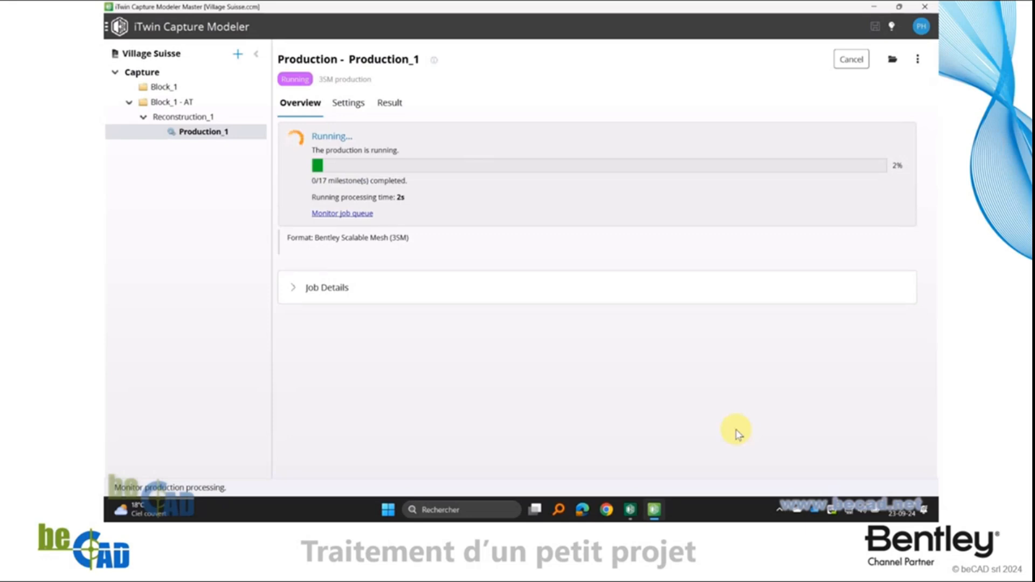
Expand the production's job details and review the tile reconstruction and LOD generation milestones
{"action": "left_click", "coordinate": [293, 289]}
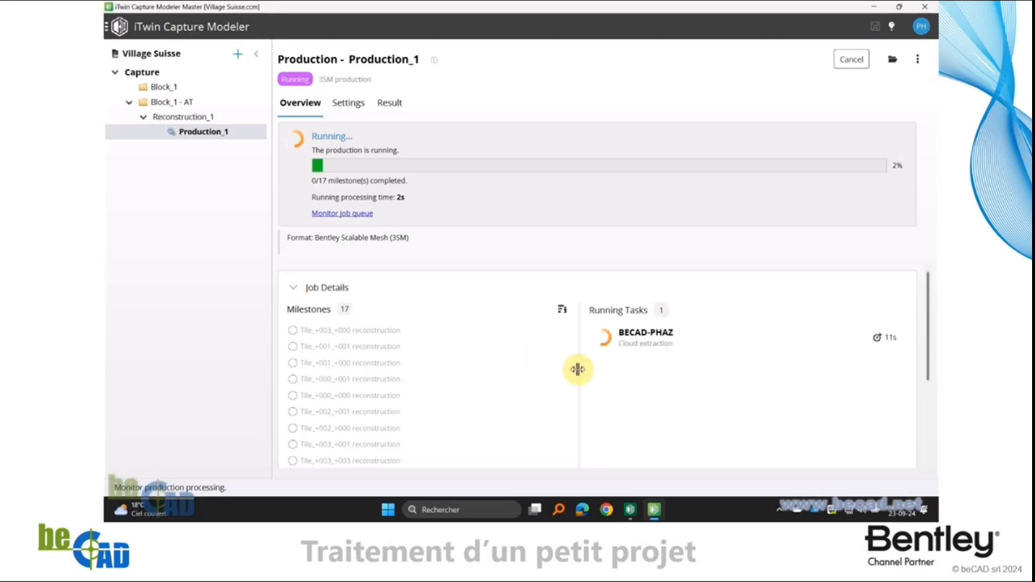
{"action": "left_click_drag", "start_coordinate": [578, 371], "coordinate": [640, 376]}
{"action": "scroll", "coordinate": [496, 372], "scroll_direction": "down", "scroll_amount": 3}
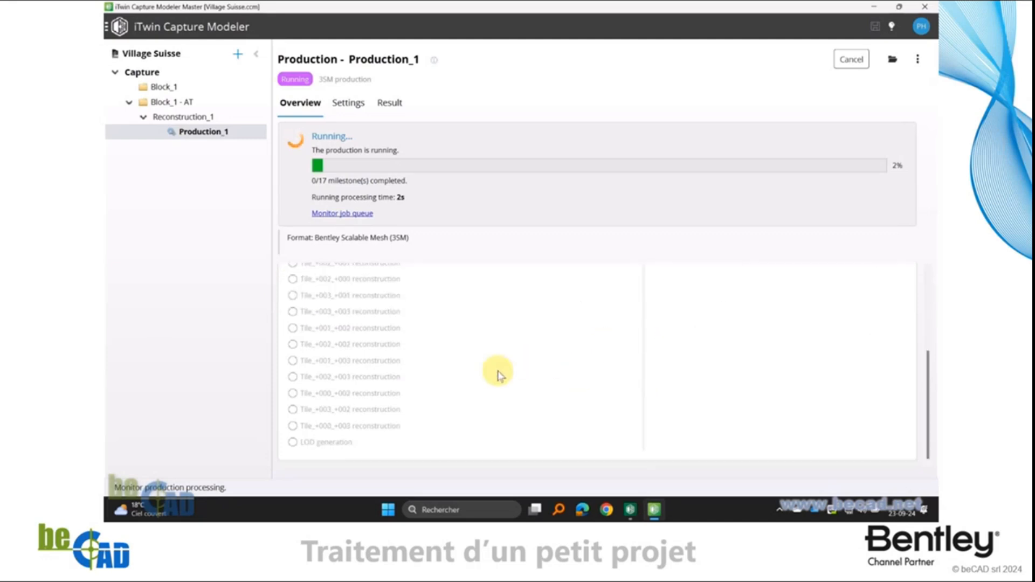
{"action": "scroll", "coordinate": [359, 429], "scroll_direction": "up", "scroll_amount": 3}
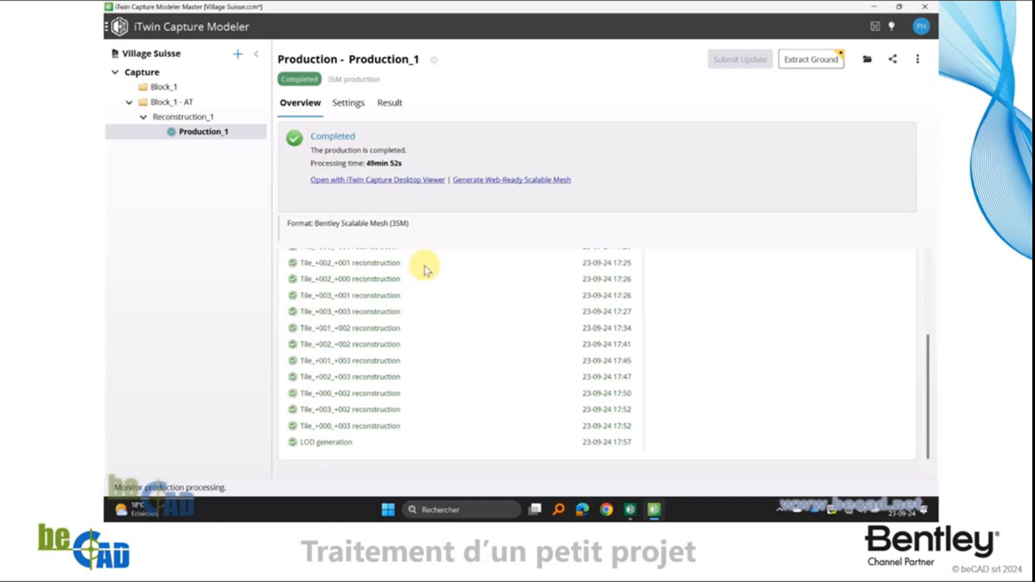
{"action": "scroll", "coordinate": [509, 376], "scroll_direction": "up", "scroll_amount": 3}
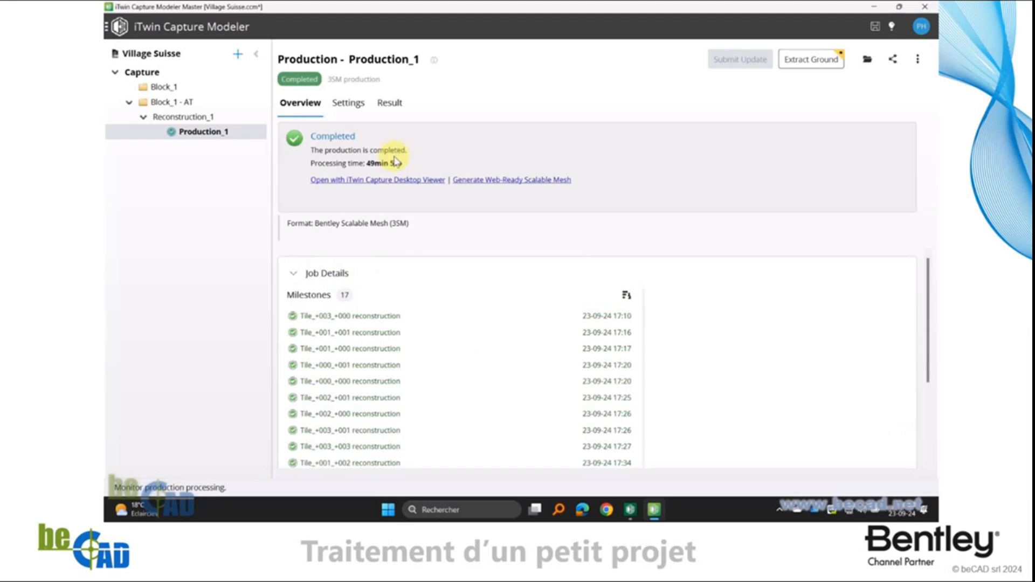
Display the completed production's 3D mesh and inspect the village from a close, oblique viewpoint
{"action": "left_click", "coordinate": [390, 104]}
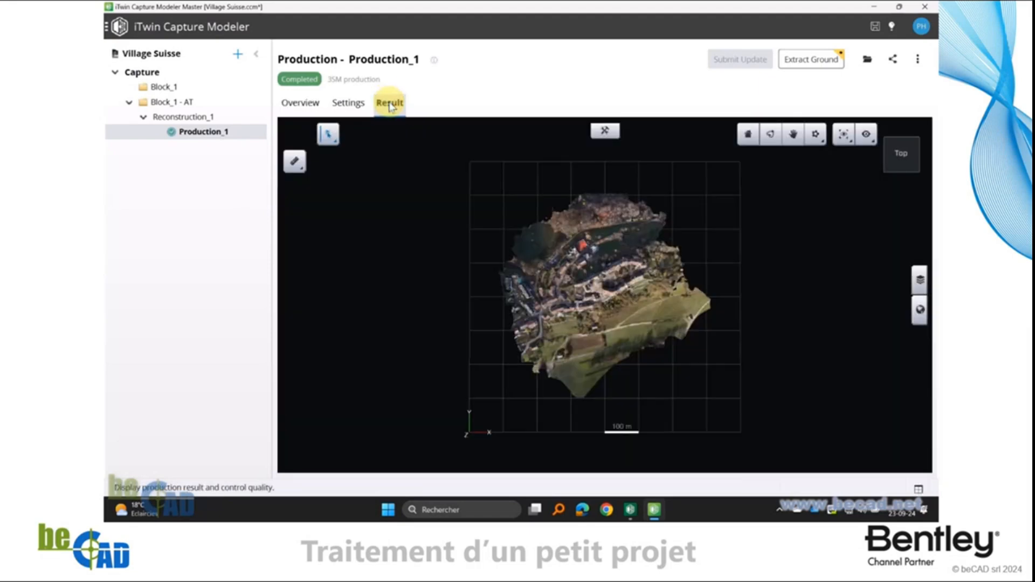
{"action": "left_click_drag", "start_coordinate": [688, 387], "coordinate": [567, 315]}
{"action": "scroll", "coordinate": [602, 305], "scroll_direction": "up", "scroll_amount": 5}
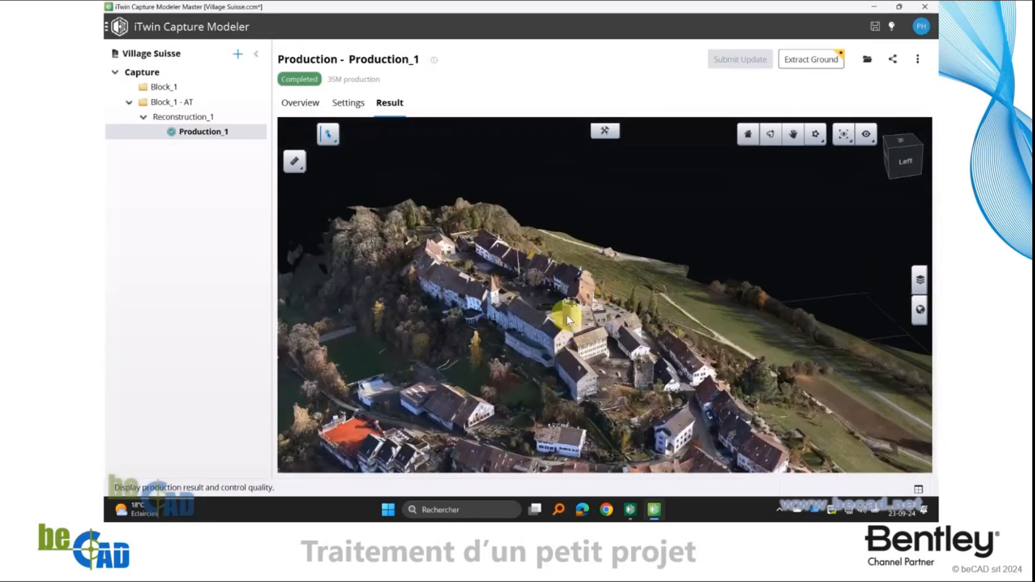
Examine the round crenellated tower and the surrounding roofs in the Production_1 mesh from a close, steep viewpoint
{"action": "scroll", "coordinate": [567, 315], "scroll_direction": "up", "scroll_amount": 6}
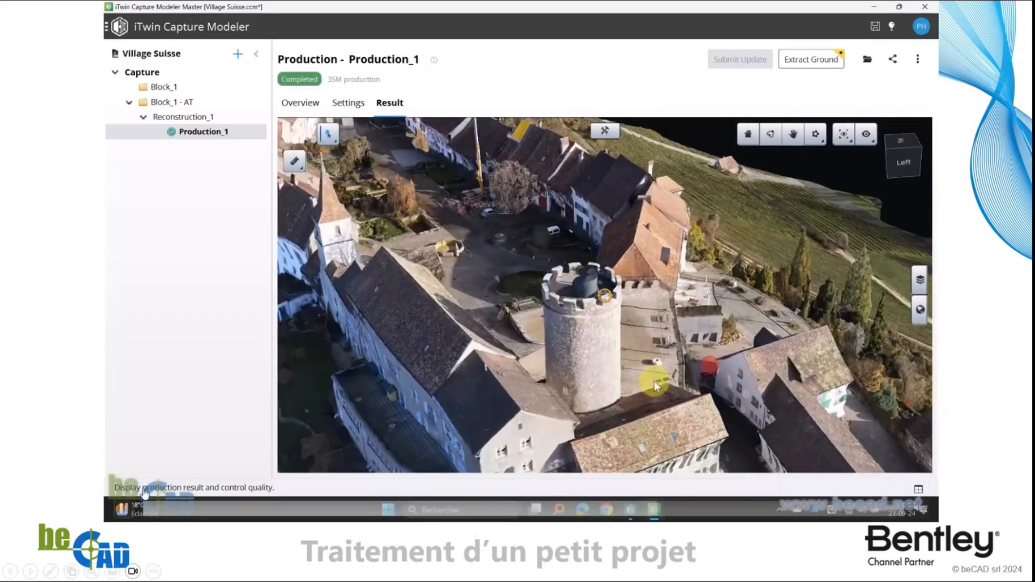
{"action": "left_click_drag", "start_coordinate": [654, 380], "coordinate": [651, 389]}
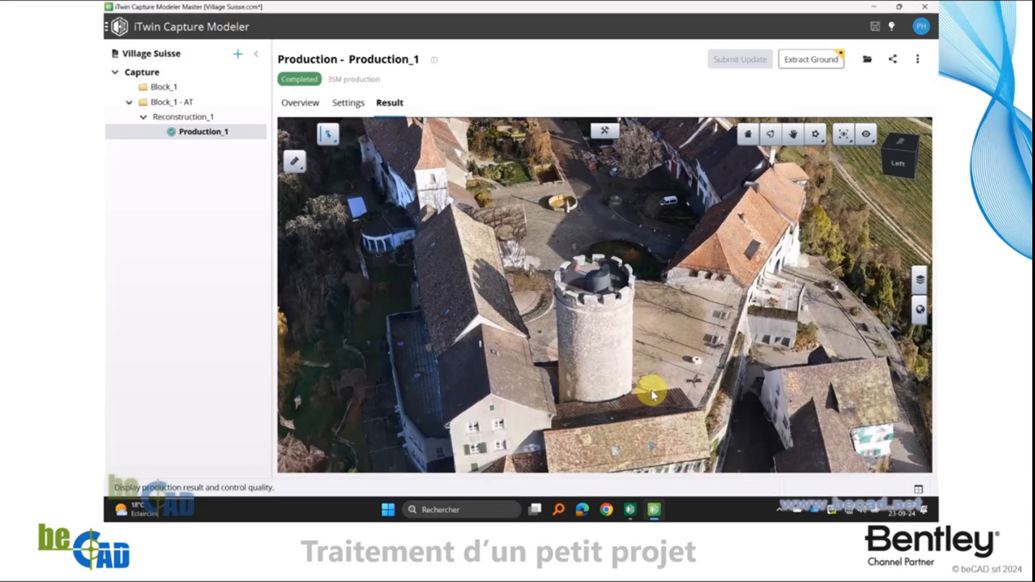
{"action": "mouse_move", "coordinate": [125, 510]}
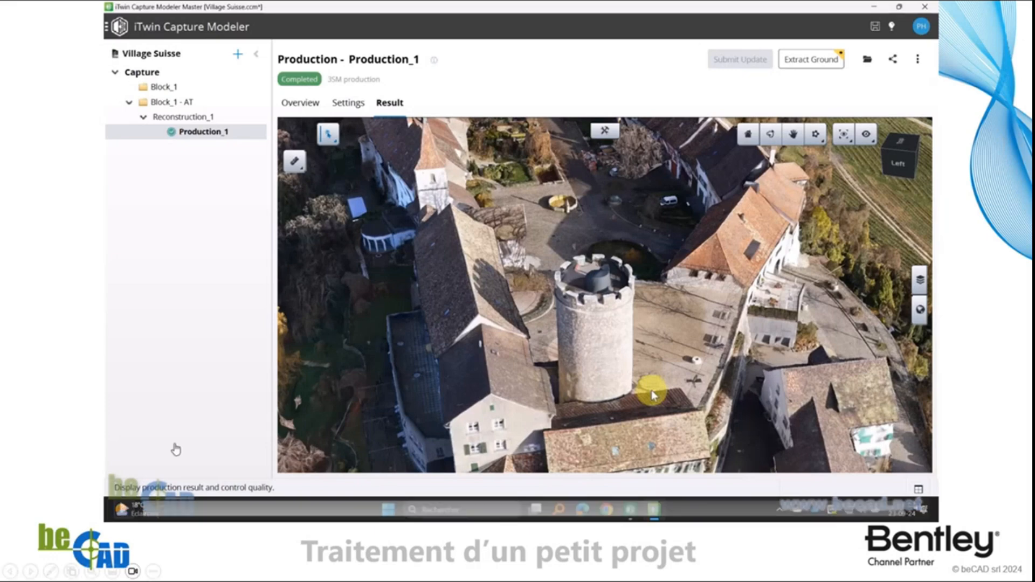
{"action": "left_click", "coordinate": [126, 507]}
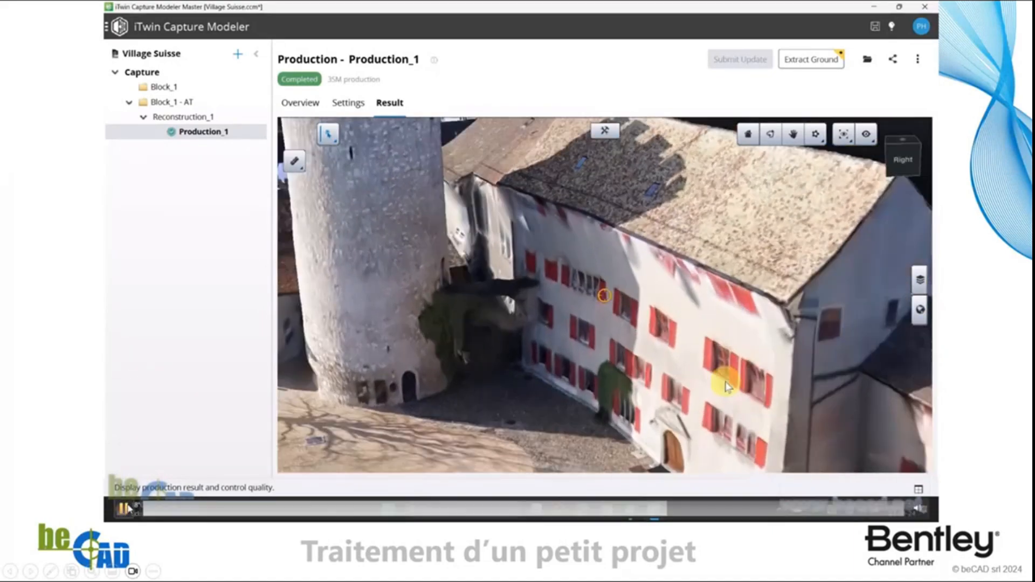
{"action": "left_click", "coordinate": [124, 509]}
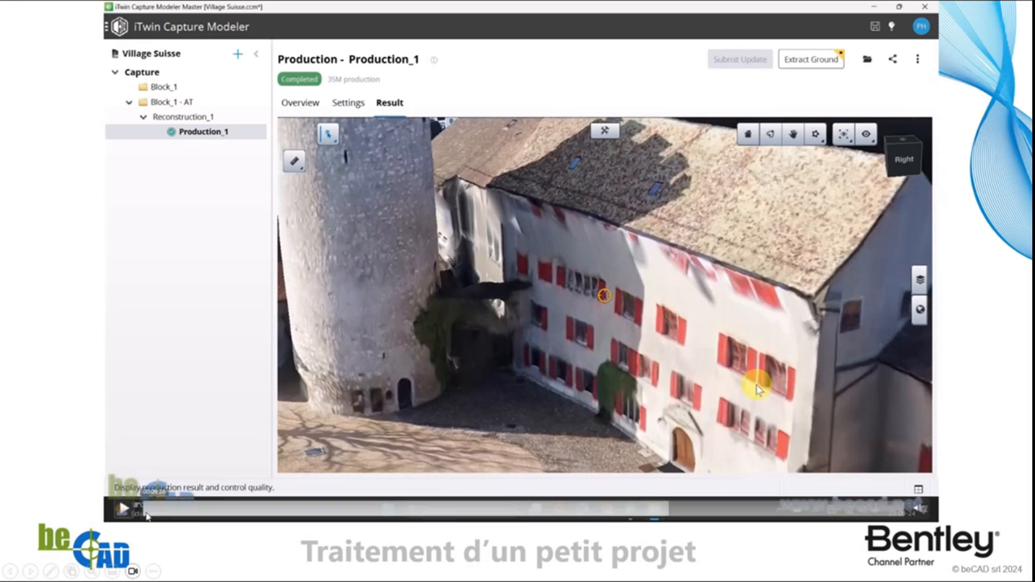
{"action": "left_click", "coordinate": [123, 508]}
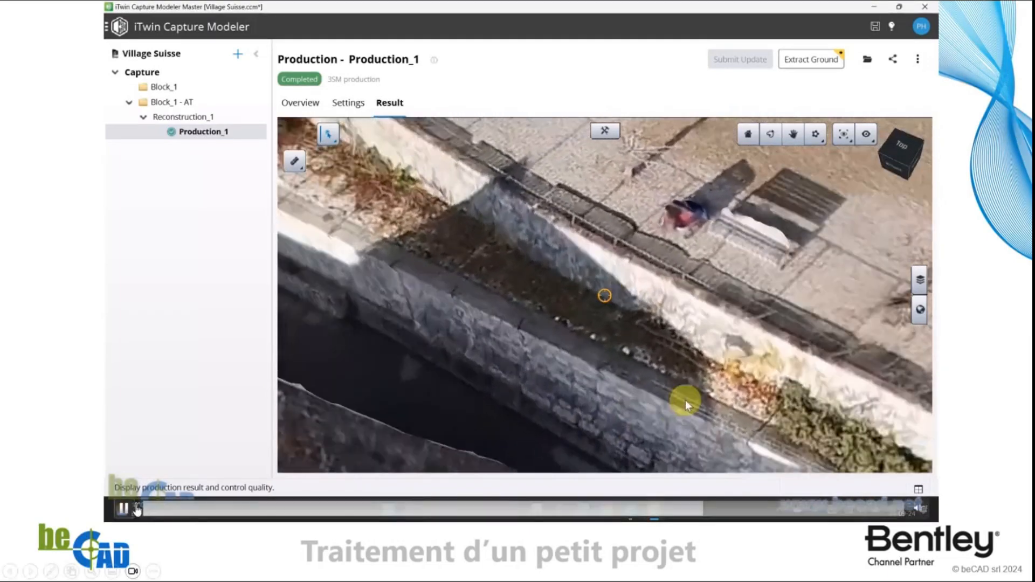
{"action": "left_click", "coordinate": [125, 508]}
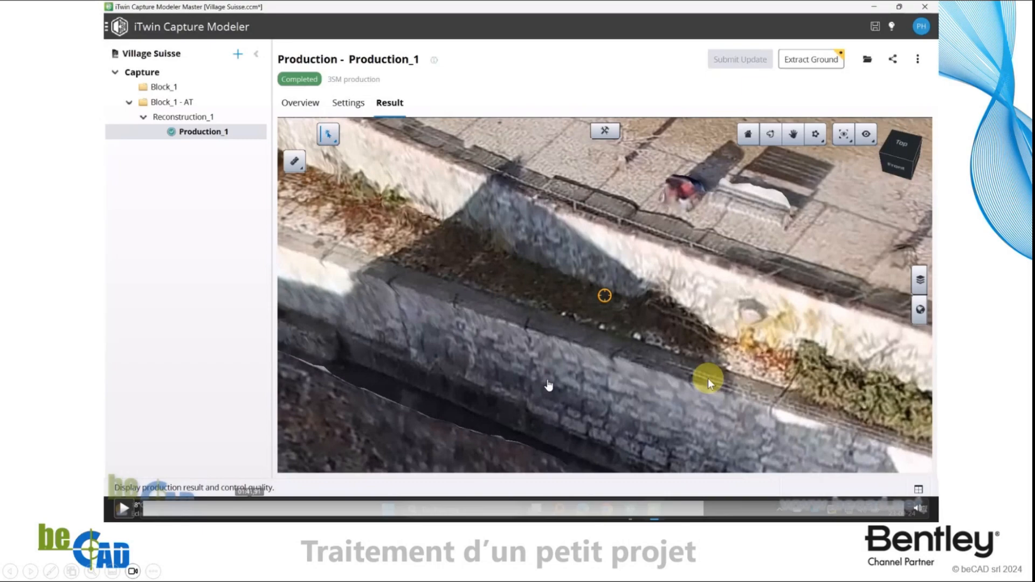
{"action": "left_click", "coordinate": [123, 509]}
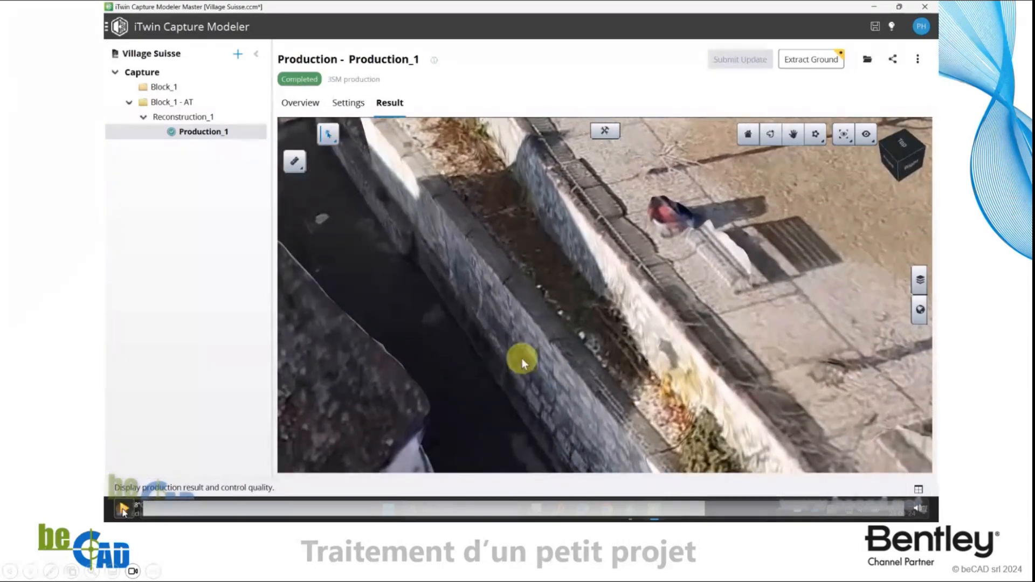
{"action": "left_click", "coordinate": [123, 509]}
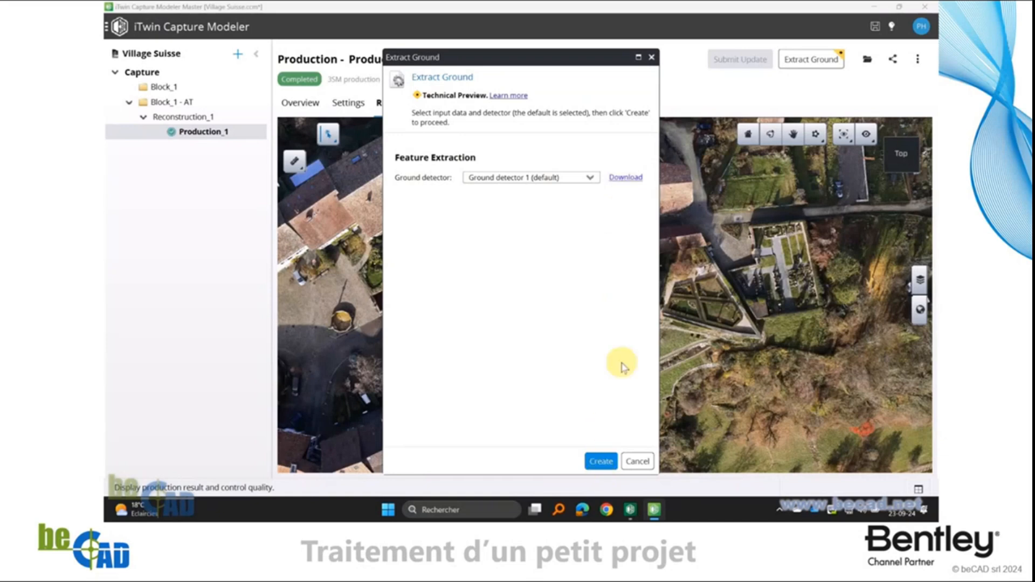
Create a ground extraction from Production_1 with Ground detector 1 (default) and review its input settings
{"action": "left_click", "coordinate": [601, 462]}
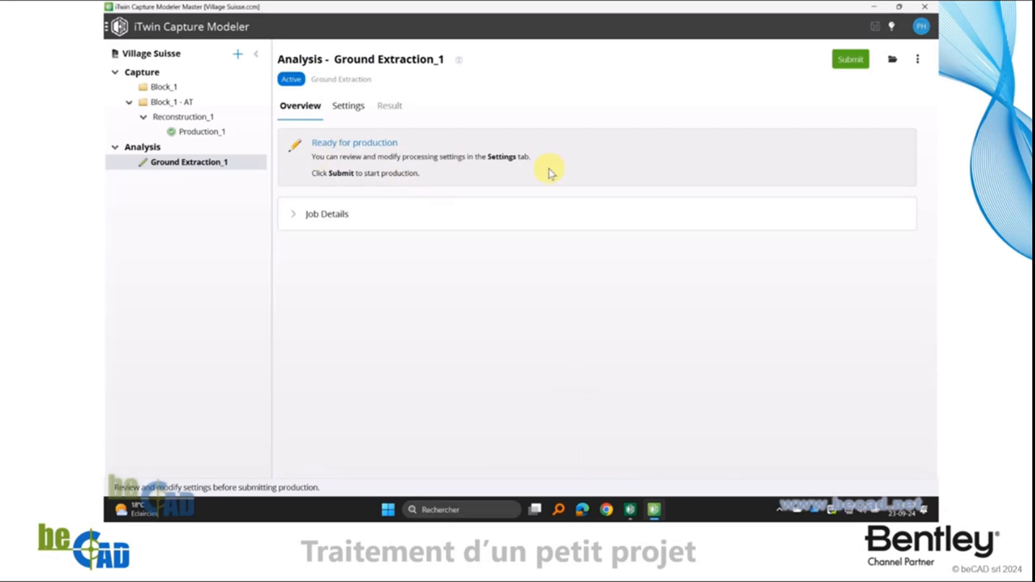
{"action": "left_click", "coordinate": [348, 108]}
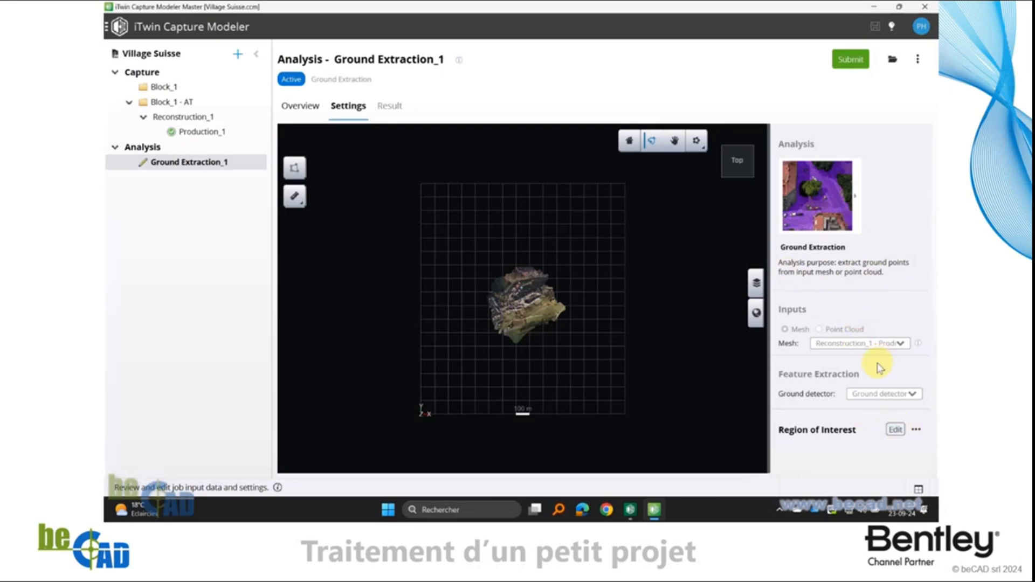
{"action": "left_click", "coordinate": [297, 108]}
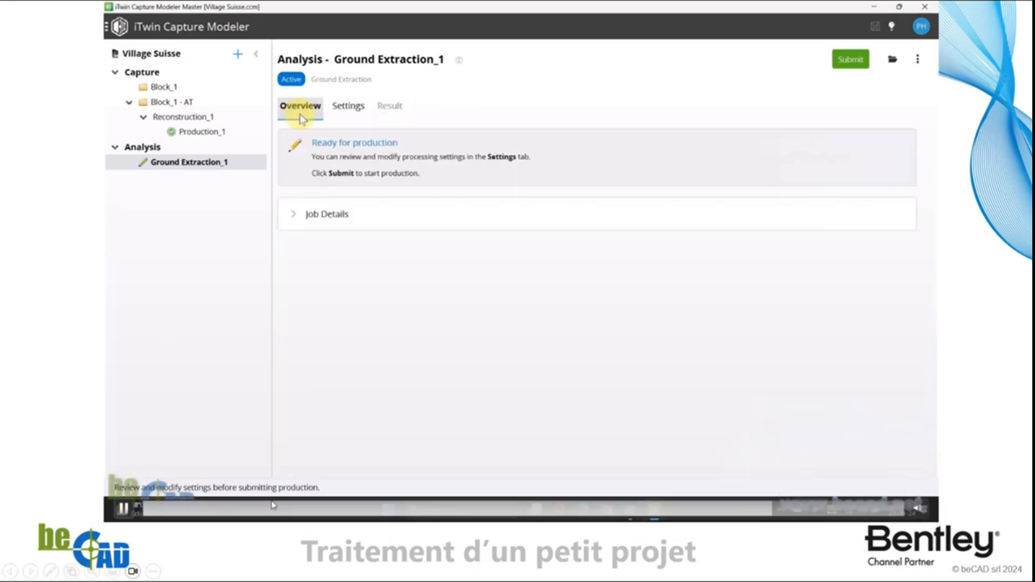
Submit the ground extraction with POD as additional output, keeping the default WGS 84 / UTM zone 32N spatial reference system
{"action": "left_click", "coordinate": [852, 61]}
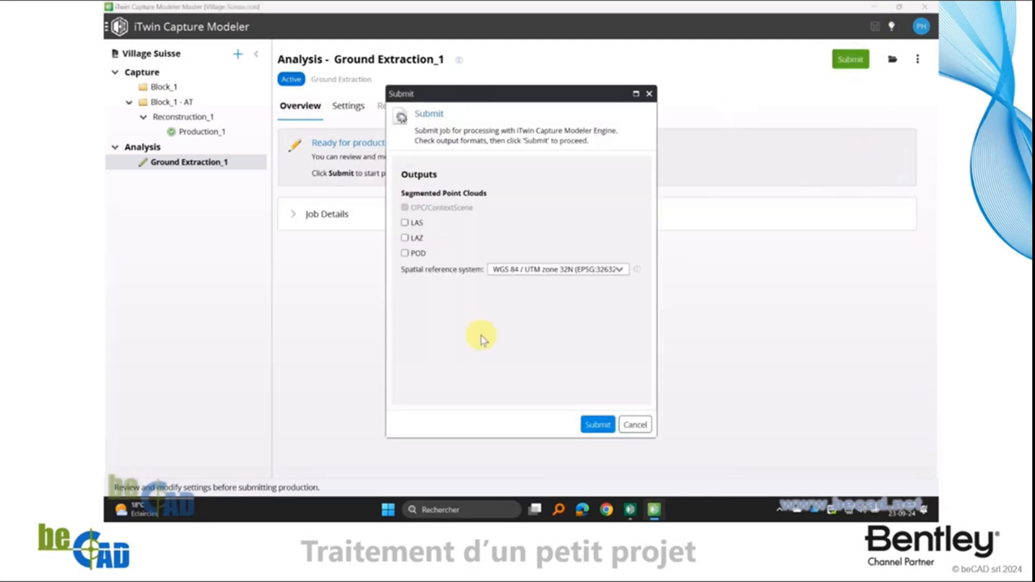
{"action": "left_click", "coordinate": [405, 253]}
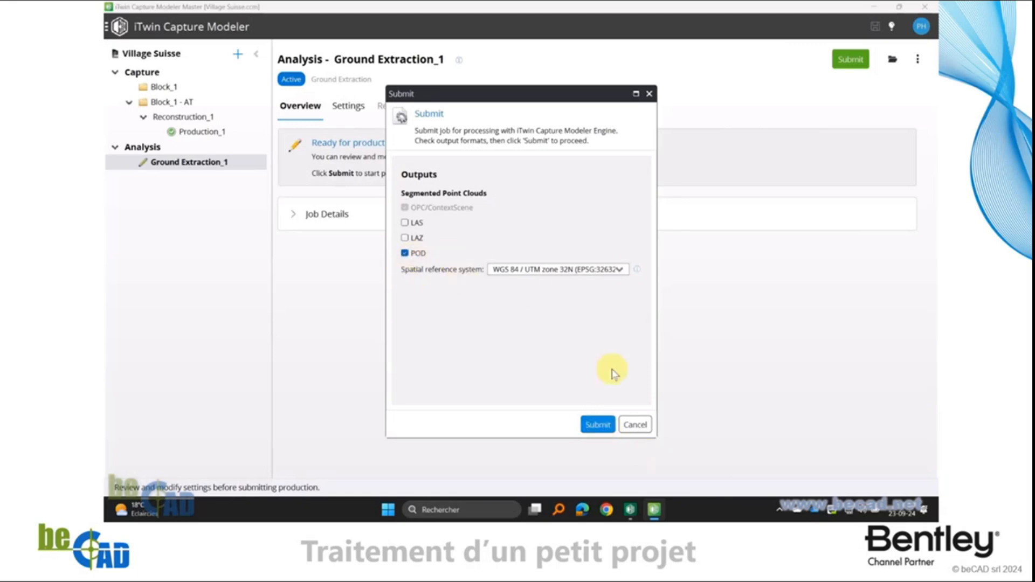
{"action": "left_click", "coordinate": [618, 269]}
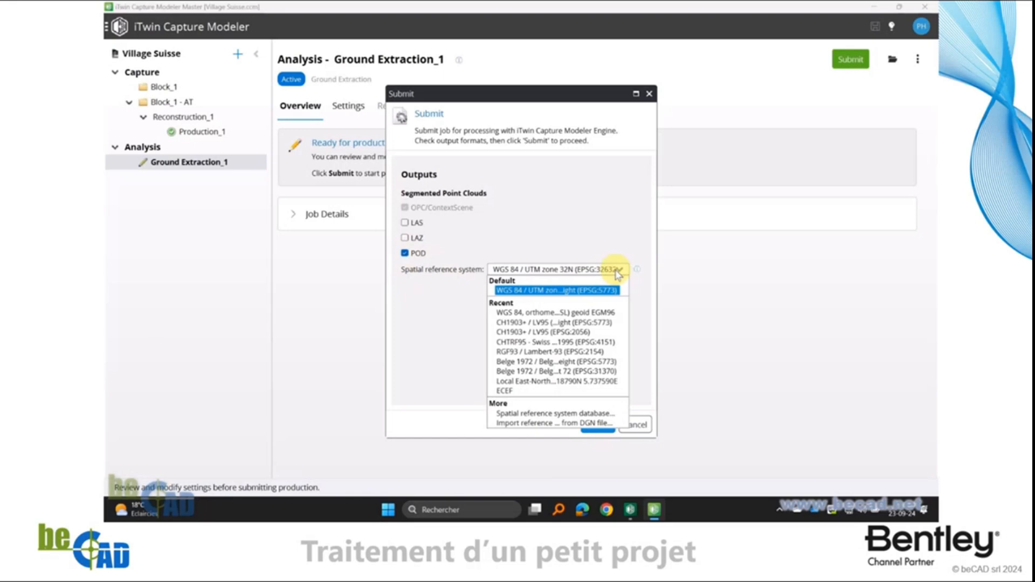
{"action": "left_click", "coordinate": [563, 209]}
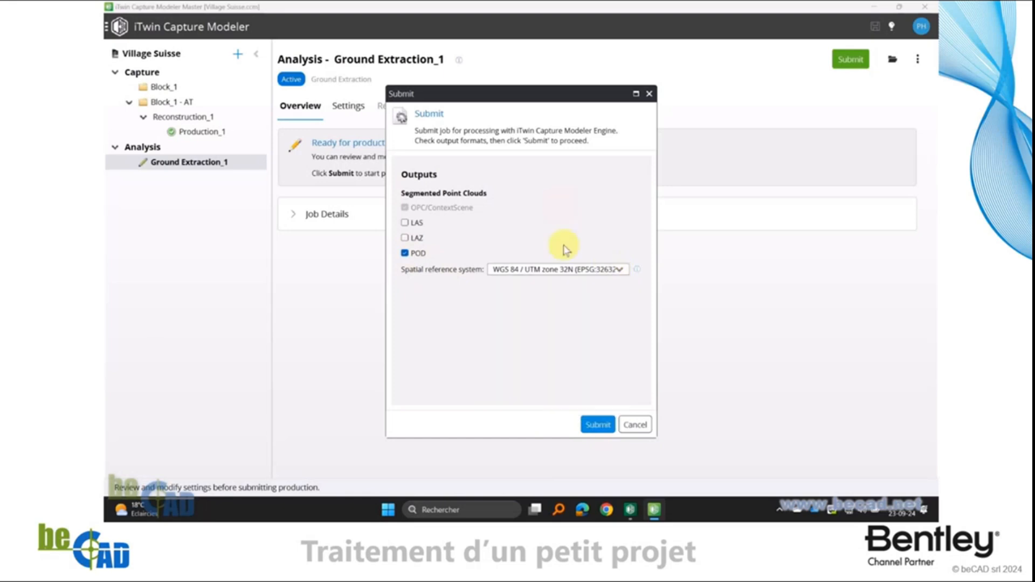
{"action": "left_click", "coordinate": [598, 426]}
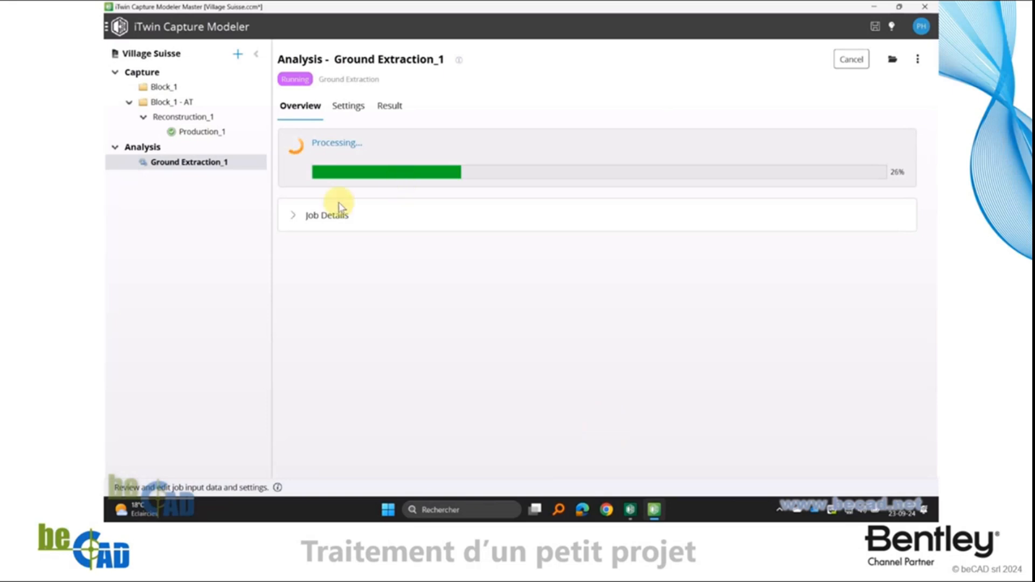
Review the ground extraction's job milestones and display the resulting segmented point cloud over the mesh
{"action": "left_click", "coordinate": [292, 215]}
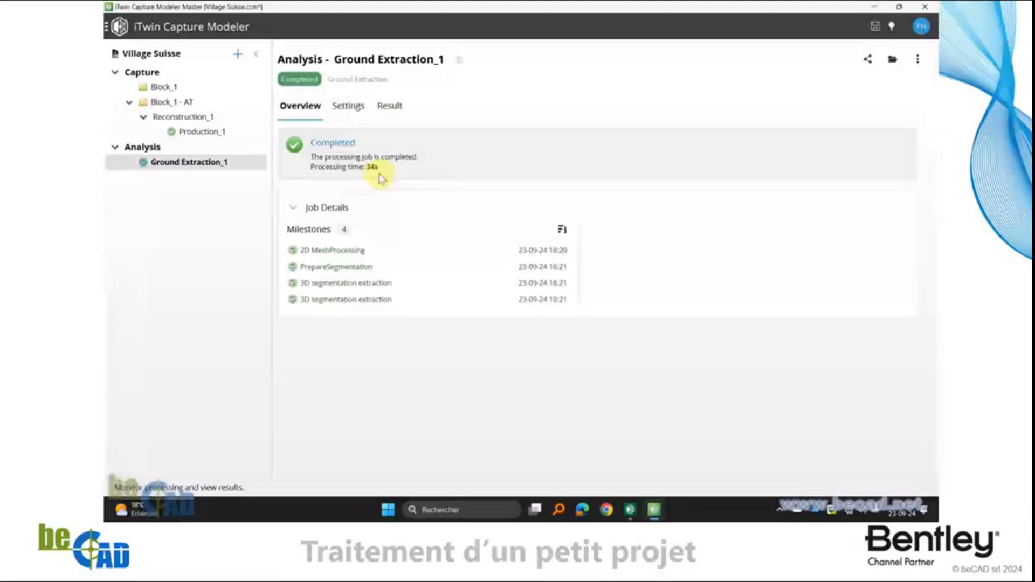
{"action": "left_click", "coordinate": [390, 108]}
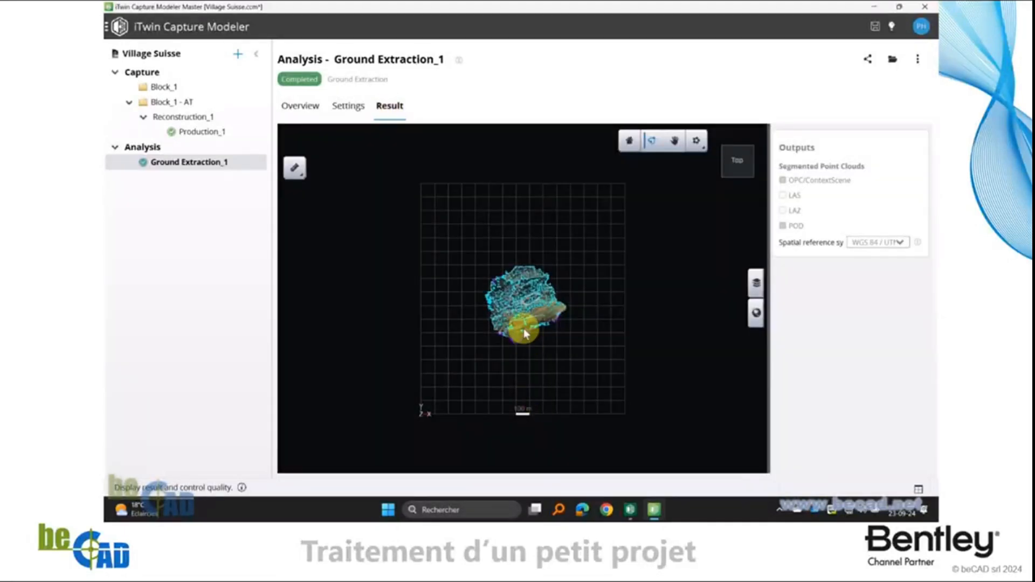
{"action": "scroll", "coordinate": [524, 333], "scroll_direction": "up", "scroll_amount": 5}
{"action": "left_click_drag", "start_coordinate": [436, 389], "coordinate": [557, 390]}
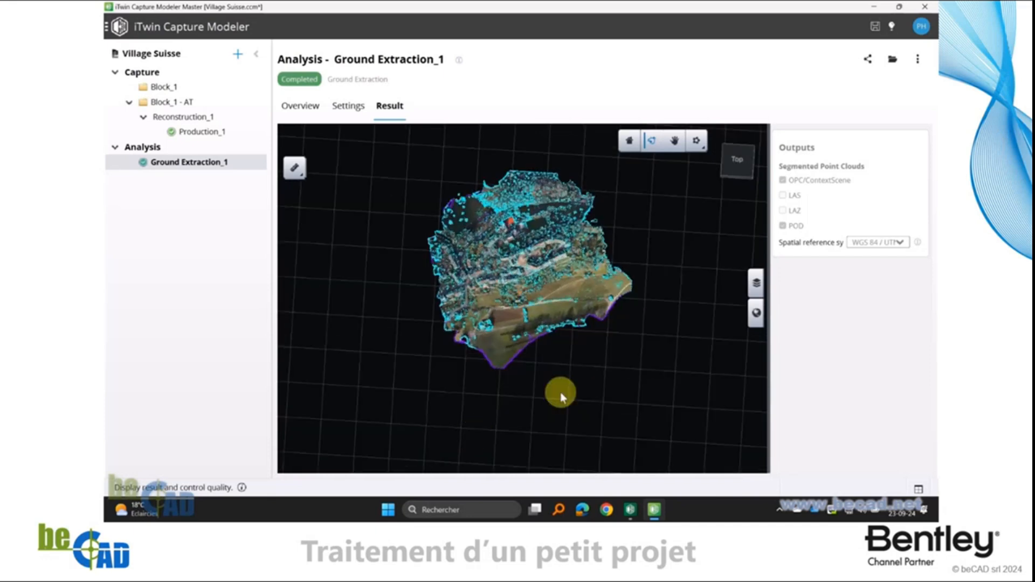
Hide the 3D Meshes layer and examine the ground and non-ground points around the fields and slope up close
{"action": "left_click", "coordinate": [757, 283]}
{"action": "left_click", "coordinate": [757, 283]}
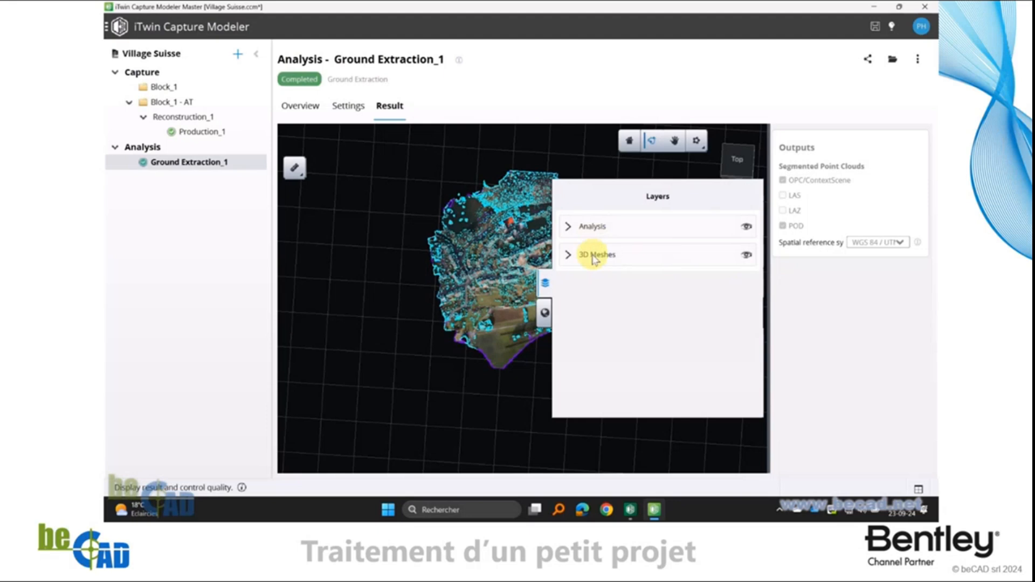
{"action": "left_click", "coordinate": [747, 255]}
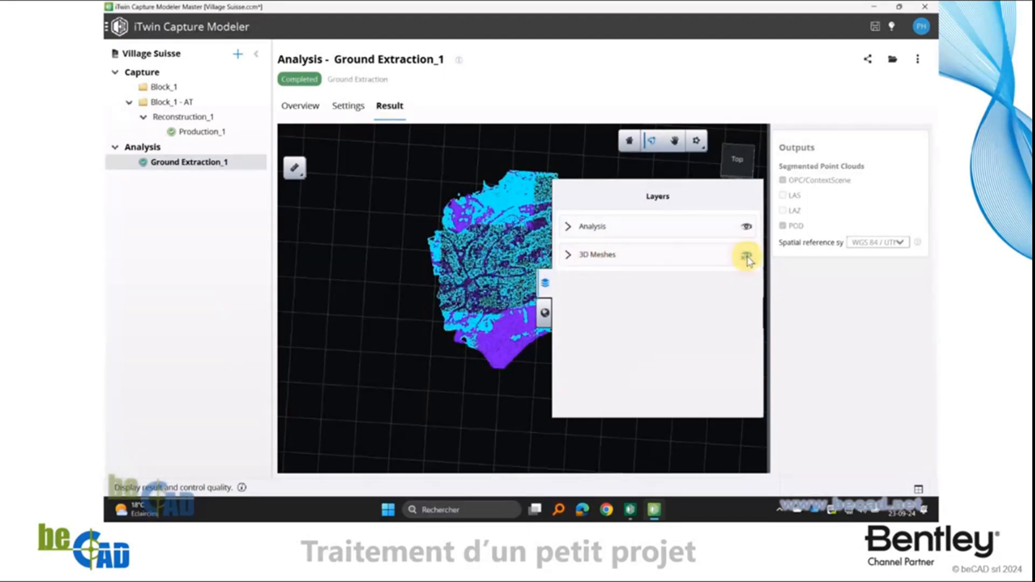
{"action": "left_click", "coordinate": [546, 284]}
{"action": "scroll", "coordinate": [523, 318], "scroll_direction": "up", "scroll_amount": 5}
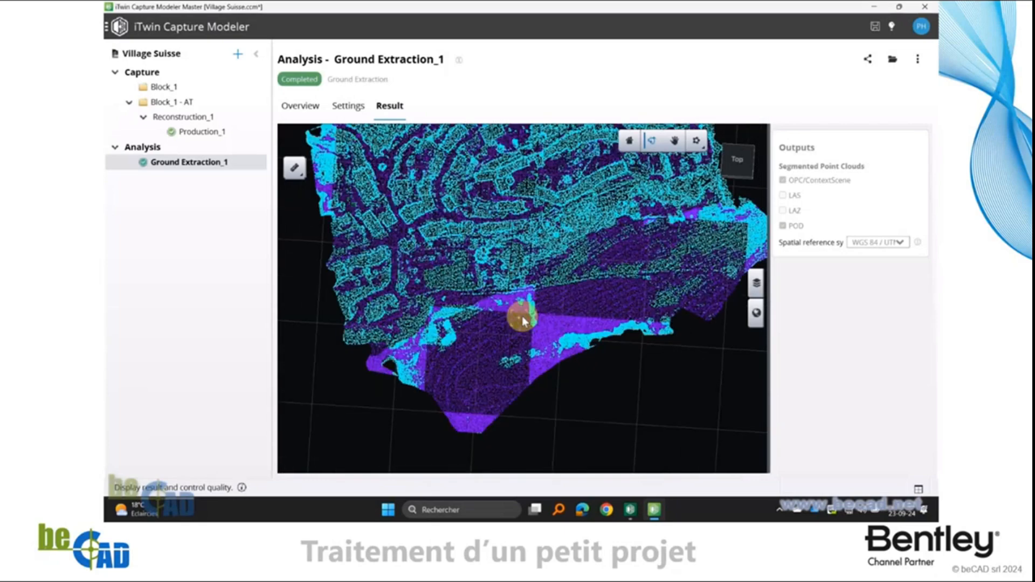
{"action": "left_click_drag", "start_coordinate": [377, 405], "coordinate": [449, 299]}
{"action": "scroll", "coordinate": [610, 319], "scroll_direction": "up", "scroll_amount": 7}
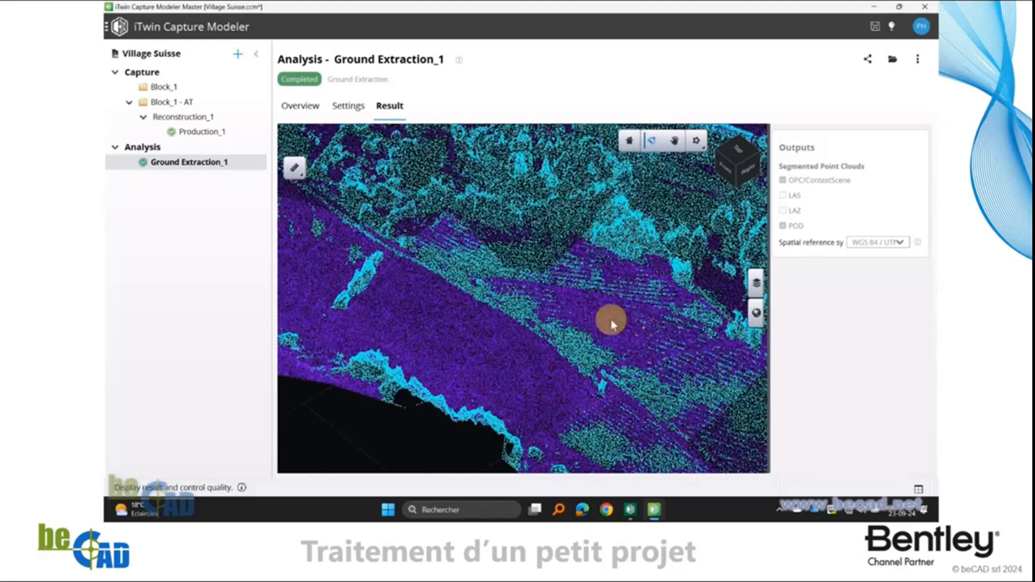
{"action": "mouse_move", "coordinate": [668, 372]}
{"action": "left_mouse_down"}
{"action": "mouse_move", "coordinate": [547, 326]}
{"action": "mouse_move", "coordinate": [422, 246]}
{"action": "mouse_move", "coordinate": [640, 324]}
{"action": "left_mouse_up"}
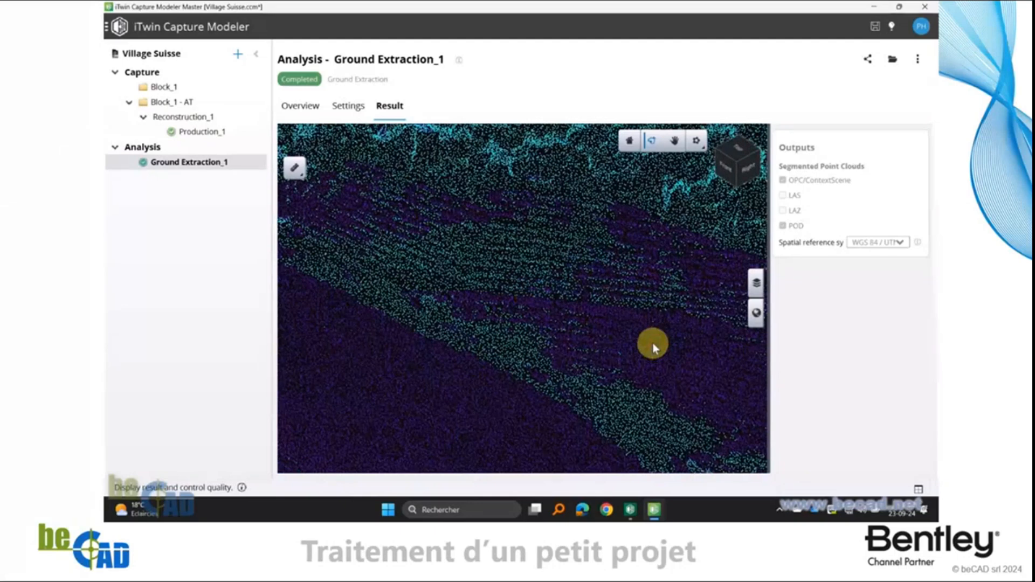
Exclude the Non Ground class from the Analysis layer, keeping only the Ground class displayed
{"action": "left_click", "coordinate": [757, 284]}
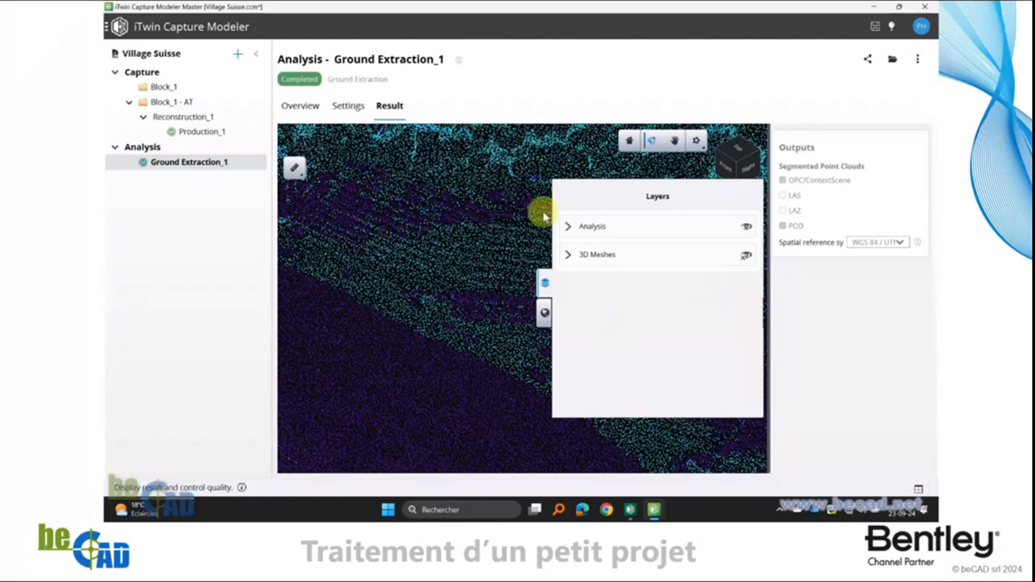
{"action": "left_click", "coordinate": [568, 227]}
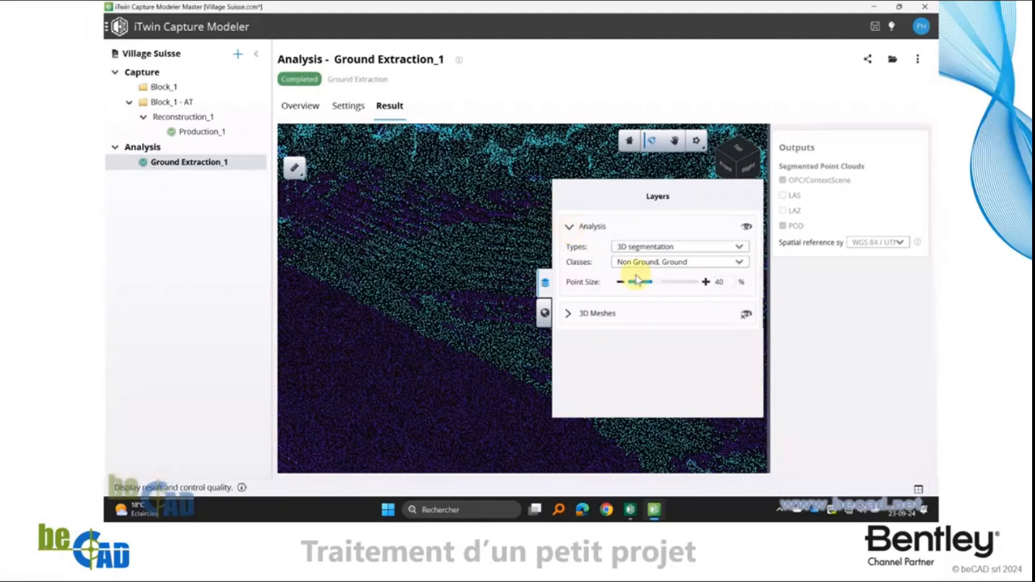
{"action": "left_click", "coordinate": [660, 261]}
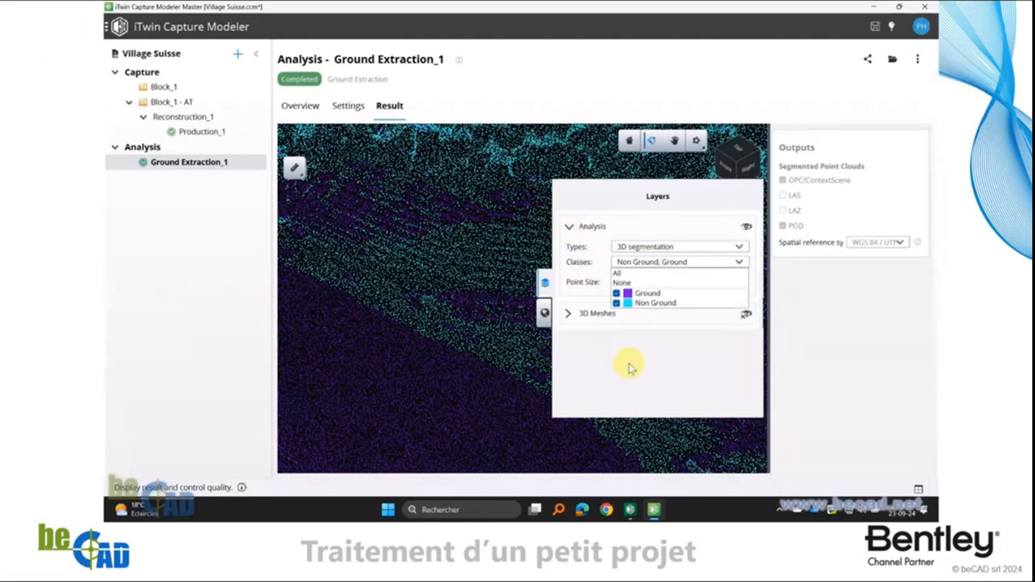
{"action": "left_click", "coordinate": [617, 303]}
{"action": "left_click", "coordinate": [690, 377]}
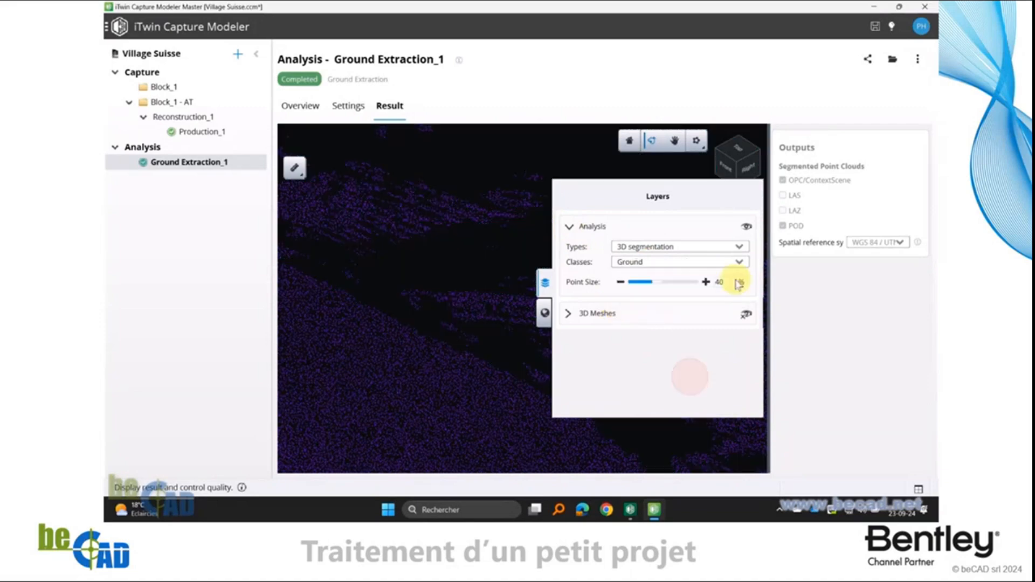
{"action": "left_click", "coordinate": [545, 282]}
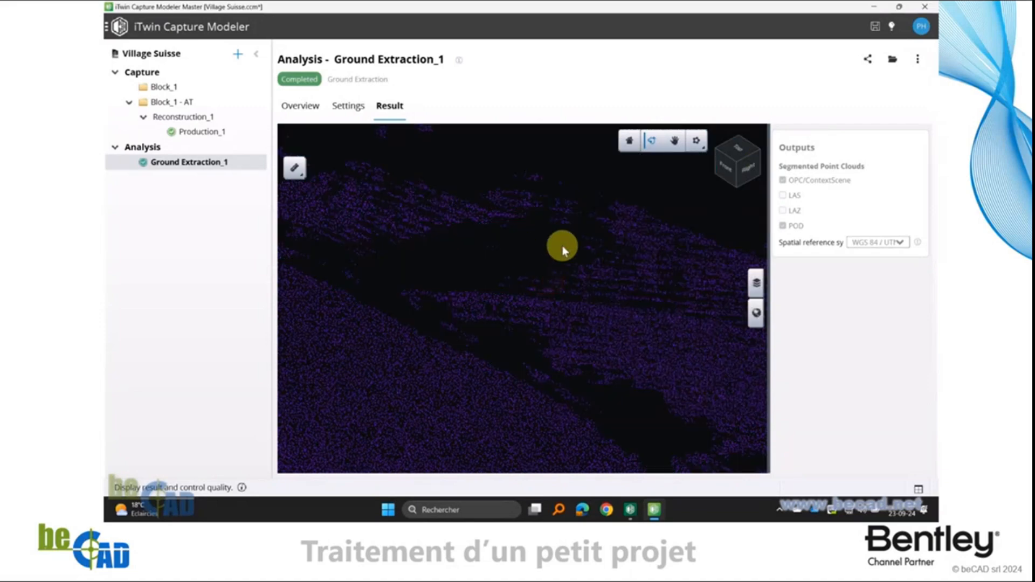
Examine the whole terrain of ground-only points from the side and from an oblique viewpoint
{"action": "scroll", "coordinate": [563, 246], "scroll_direction": "down", "scroll_amount": 5}
{"action": "left_click_drag", "start_coordinate": [671, 334], "coordinate": [527, 240]}
{"action": "left_click_drag", "start_coordinate": [668, 250], "coordinate": [551, 250]}
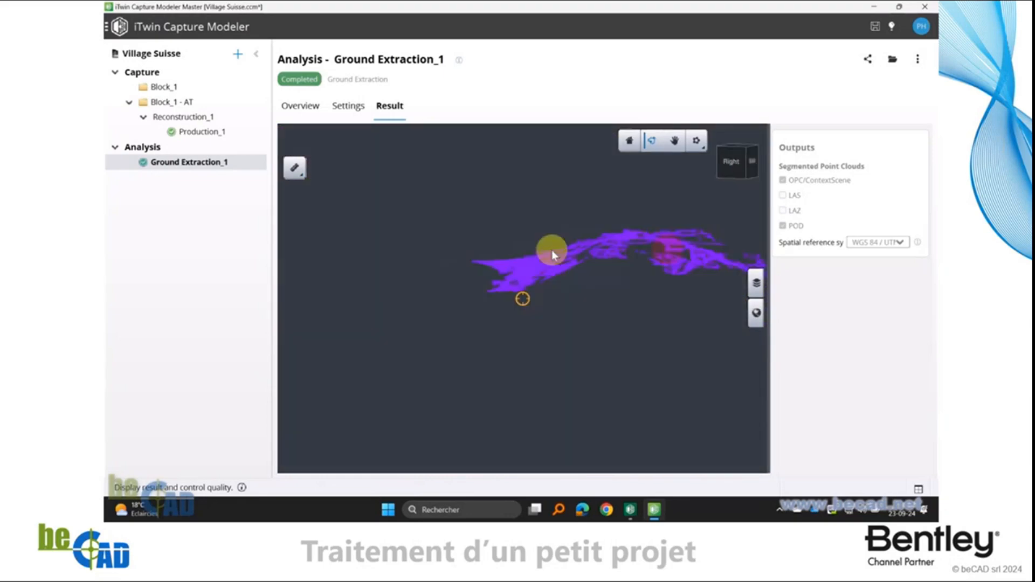
{"action": "left_click_drag", "start_coordinate": [476, 249], "coordinate": [480, 297]}
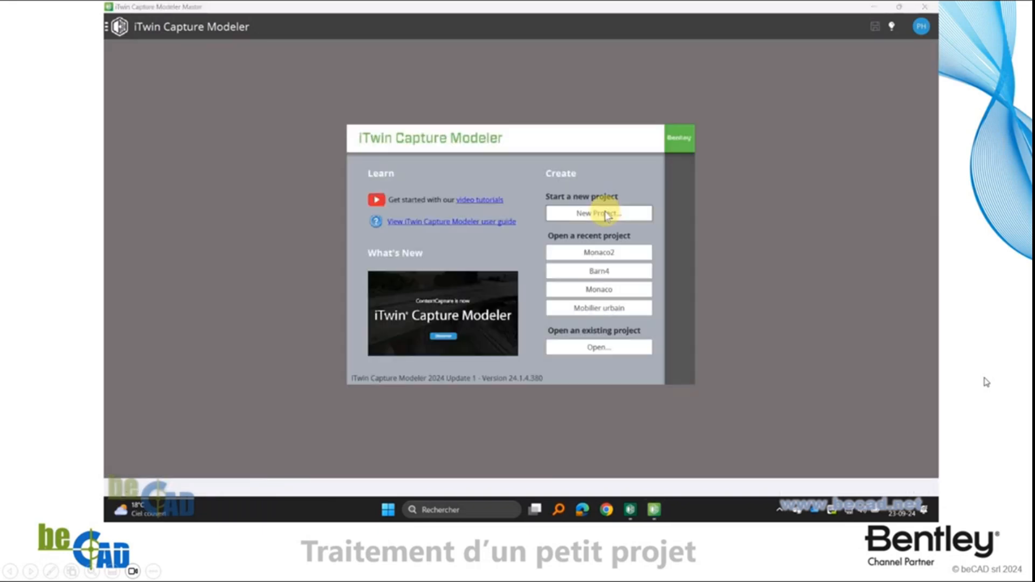
{"action": "left_click", "coordinate": [605, 214]}
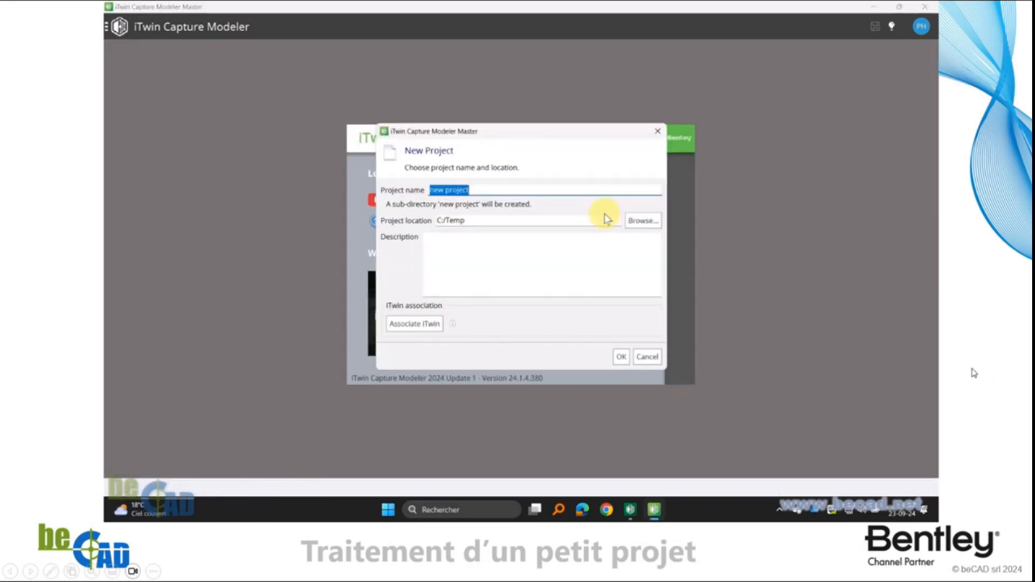
{"action": "left_click", "coordinate": [970, 420]}
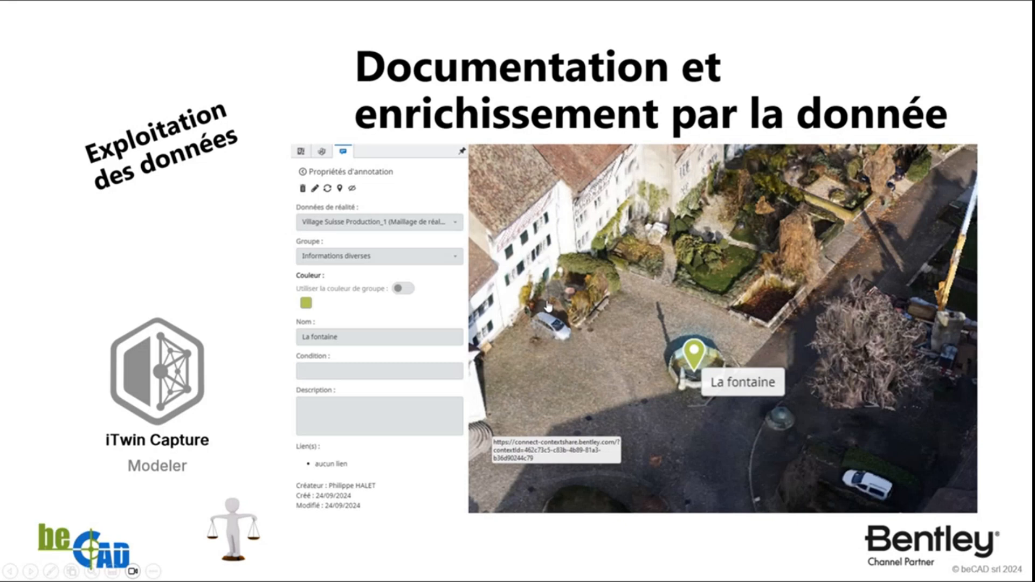
Open the comparison image Snapshot Pix4D.png linked in the presentation, accepting the security notice
{"action": "left_click", "coordinate": [258, 527]}
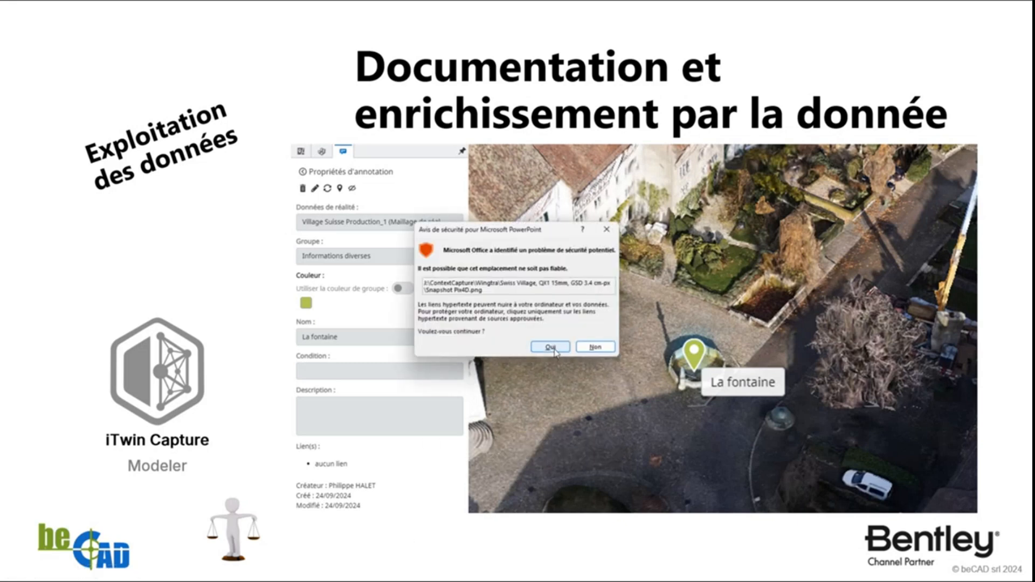
{"action": "left_click", "coordinate": [558, 349]}
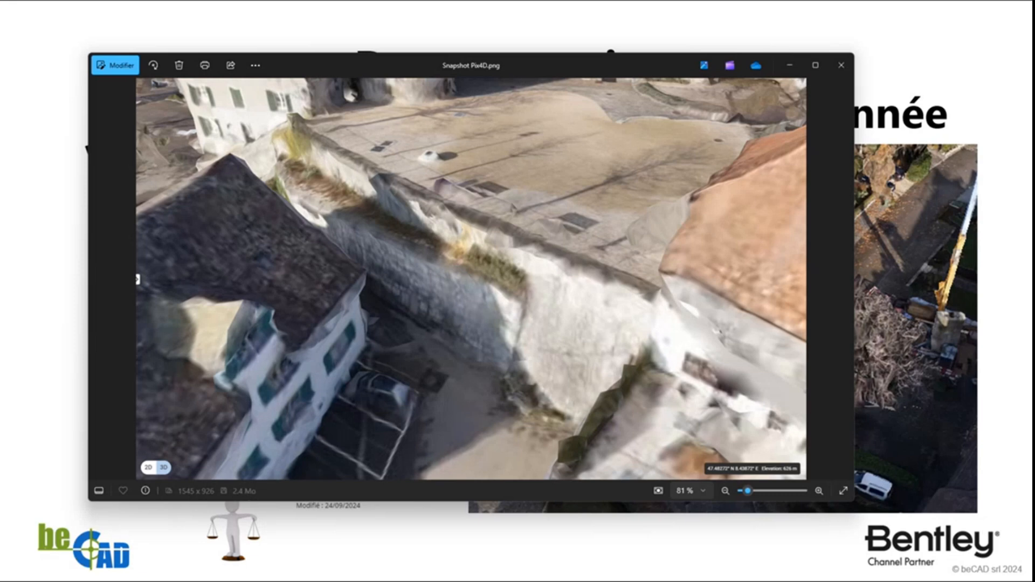
Switch to iTwin Capture Modeler beside the Pix4D snapshot and display the 3D result of the Maillage 3SM production
{"action": "left_click_drag", "start_coordinate": [0, 84], "coordinate": [556, 33]}
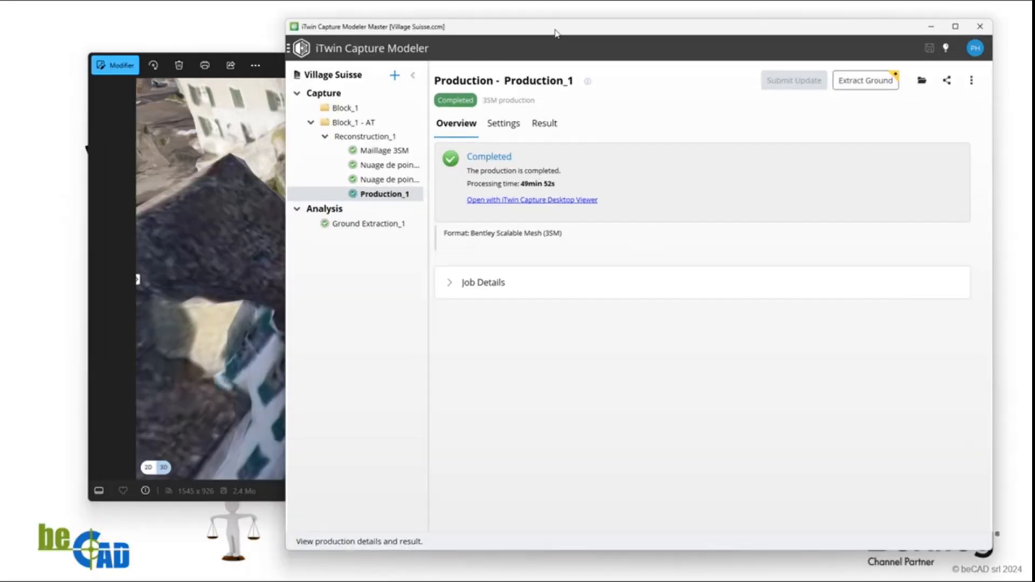
{"action": "left_click", "coordinate": [374, 152]}
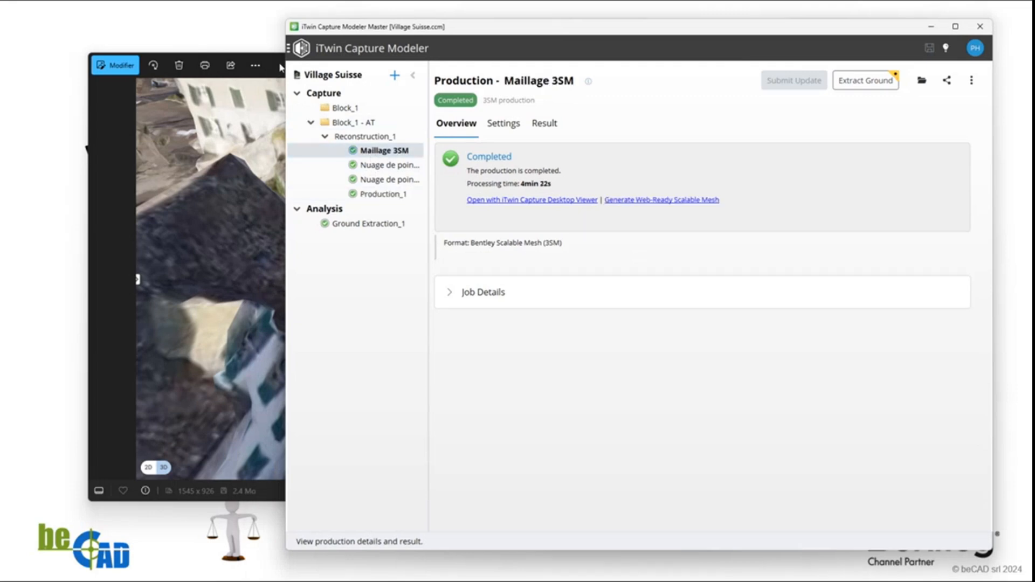
{"action": "left_click", "coordinate": [124, 141]}
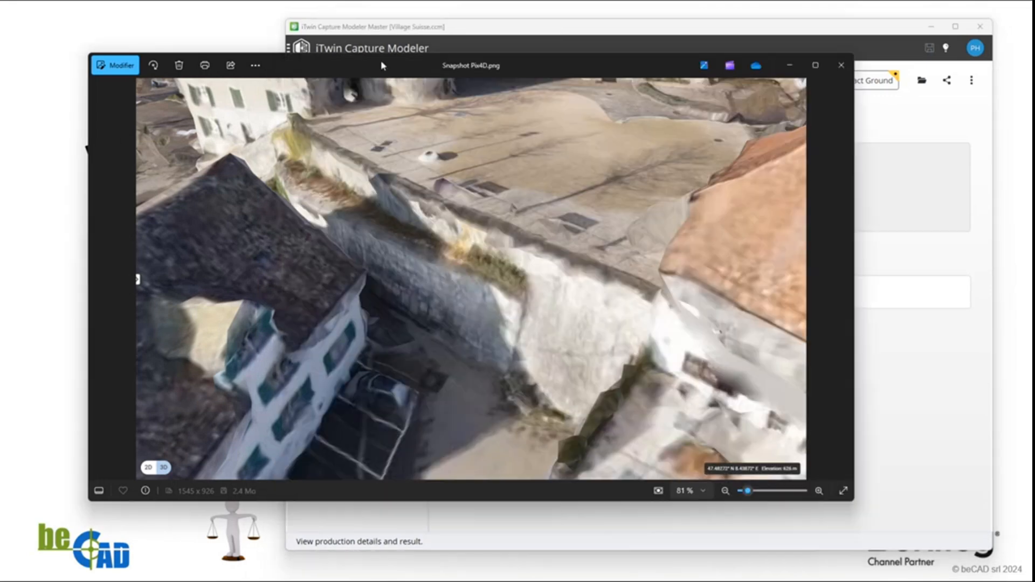
{"action": "left_click_drag", "start_coordinate": [382, 65], "coordinate": [163, 143]}
{"action": "left_click", "coordinate": [843, 317]}
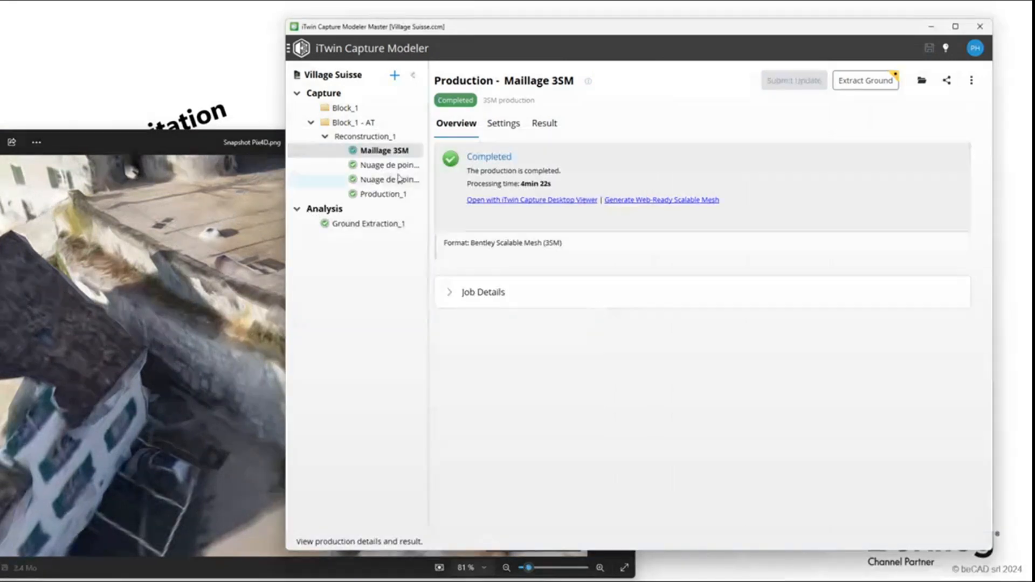
{"action": "left_click", "coordinate": [545, 124]}
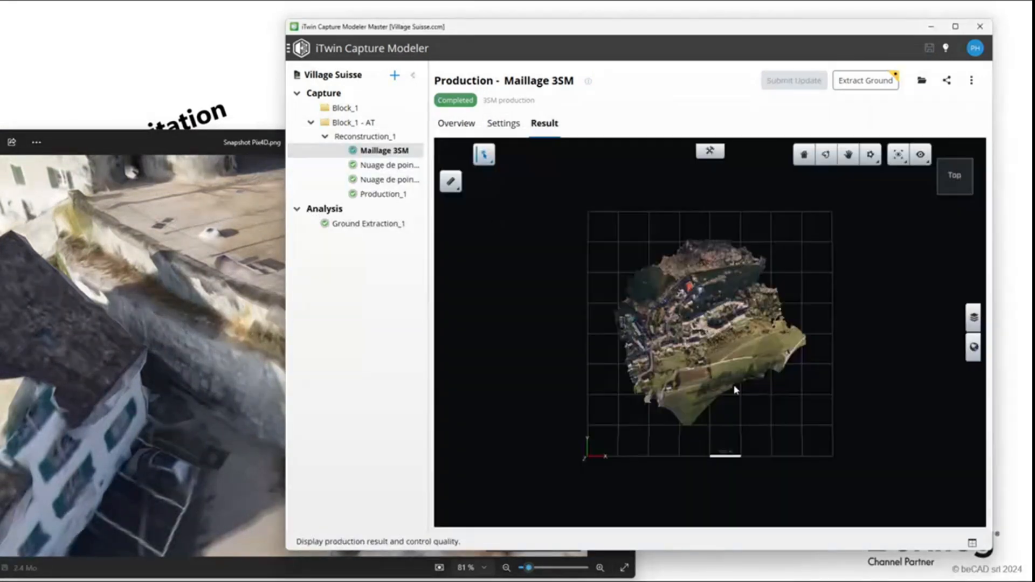
Frame the stone retaining wall below the square in the mesh from the same viewpoint as the Pix4D snapshot
{"action": "left_click_drag", "start_coordinate": [724, 351], "coordinate": [582, 241]}
{"action": "scroll", "coordinate": [714, 346], "scroll_direction": "up", "scroll_amount": 5}
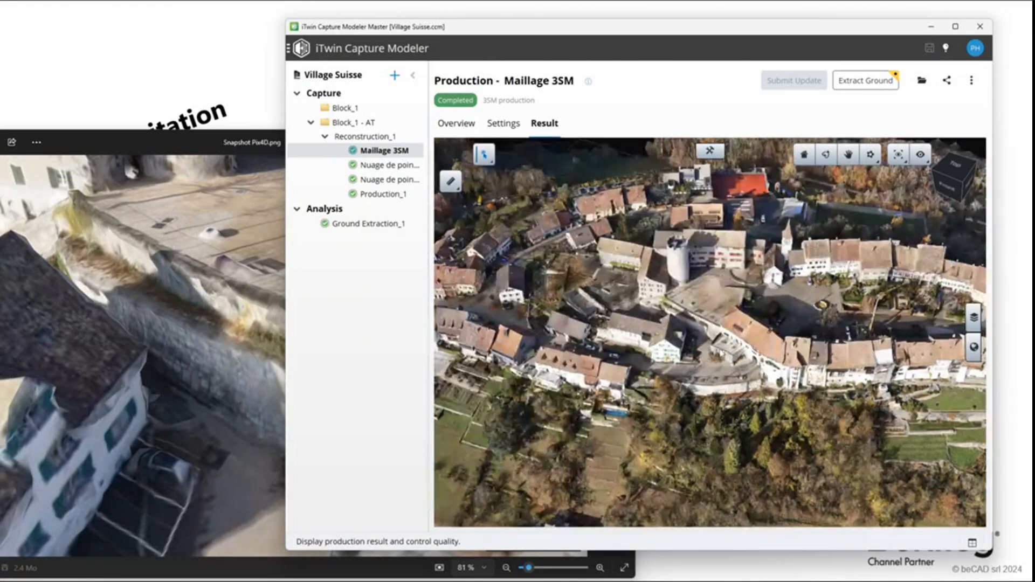
{"action": "scroll", "coordinate": [712, 337], "scroll_direction": "up", "scroll_amount": 10}
{"action": "middle_click_drag", "start_coordinate": [678, 341], "coordinate": [739, 380], "text": "shift"}
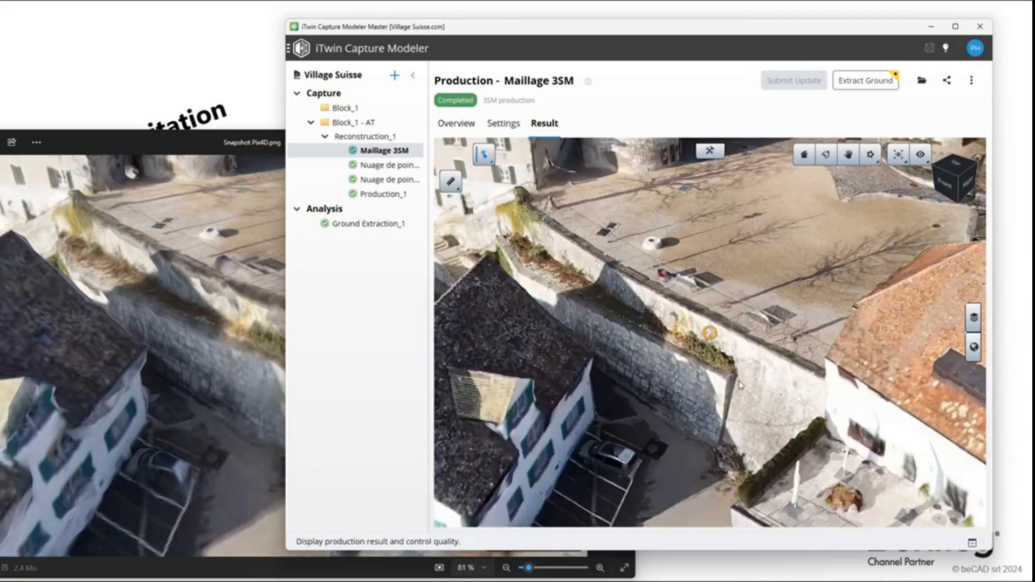
Compare Snapshot Pix4D.png side by side with the Maillage 3SM mesh, and move the snapshot out of the way
{"action": "left_click", "coordinate": [205, 258]}
{"action": "left_click_drag", "start_coordinate": [431, 141], "coordinate": [371, 64]}
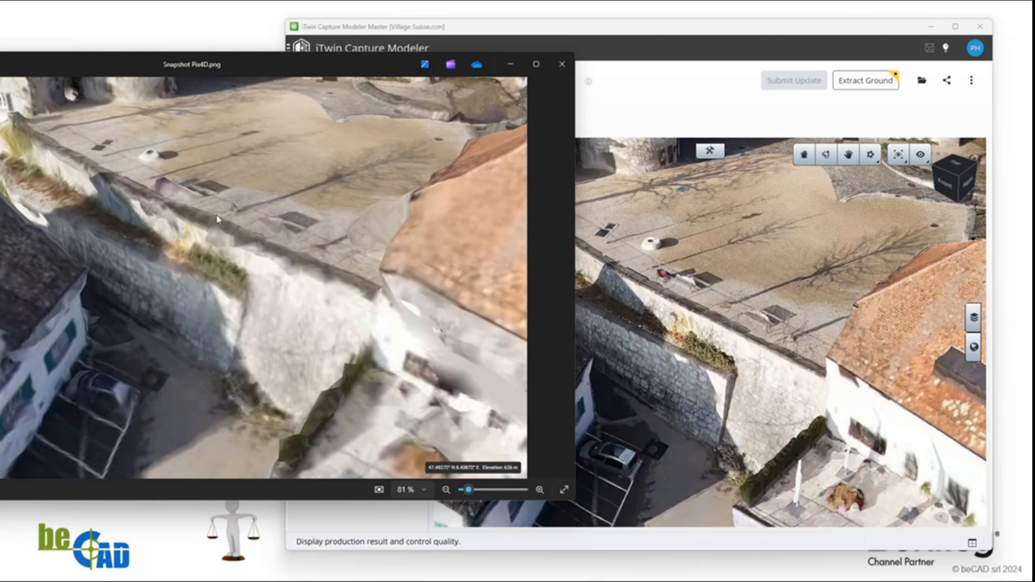
{"action": "left_click_drag", "start_coordinate": [356, 59], "coordinate": [290, 70]}
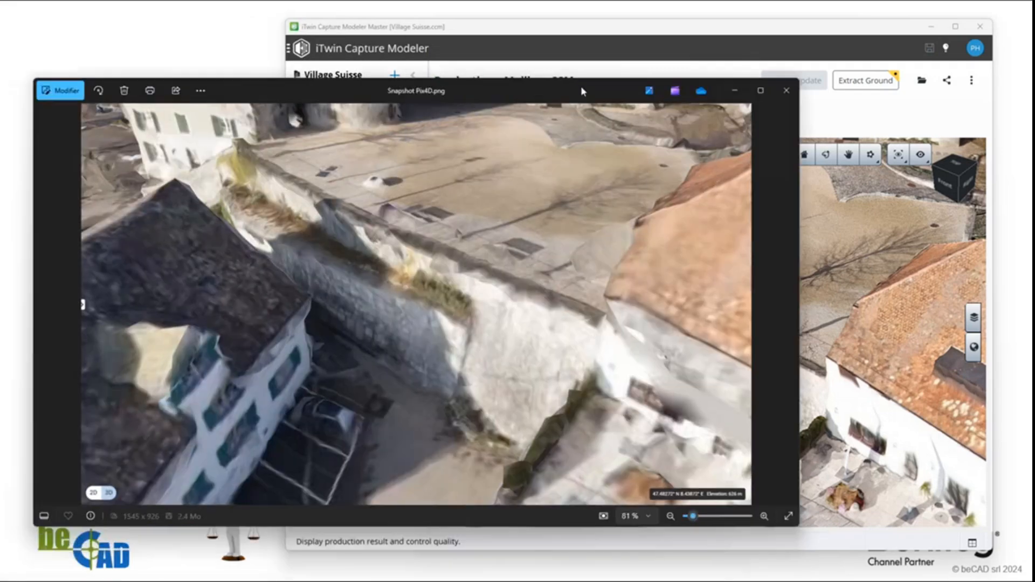
{"action": "left_click_drag", "start_coordinate": [582, 91], "coordinate": [585, 71]}
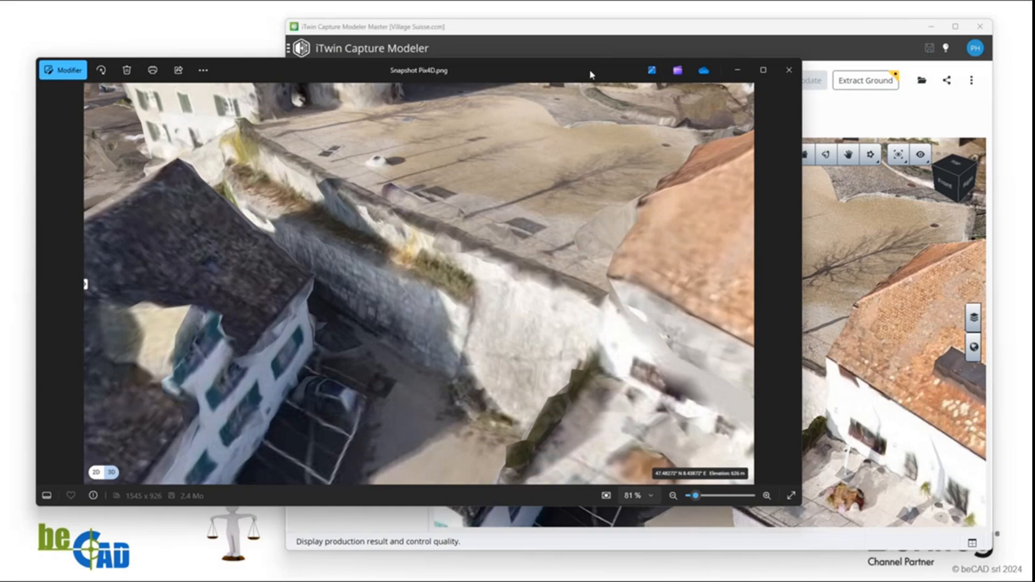
{"action": "left_click_drag", "start_coordinate": [588, 71], "coordinate": [0, 115]}
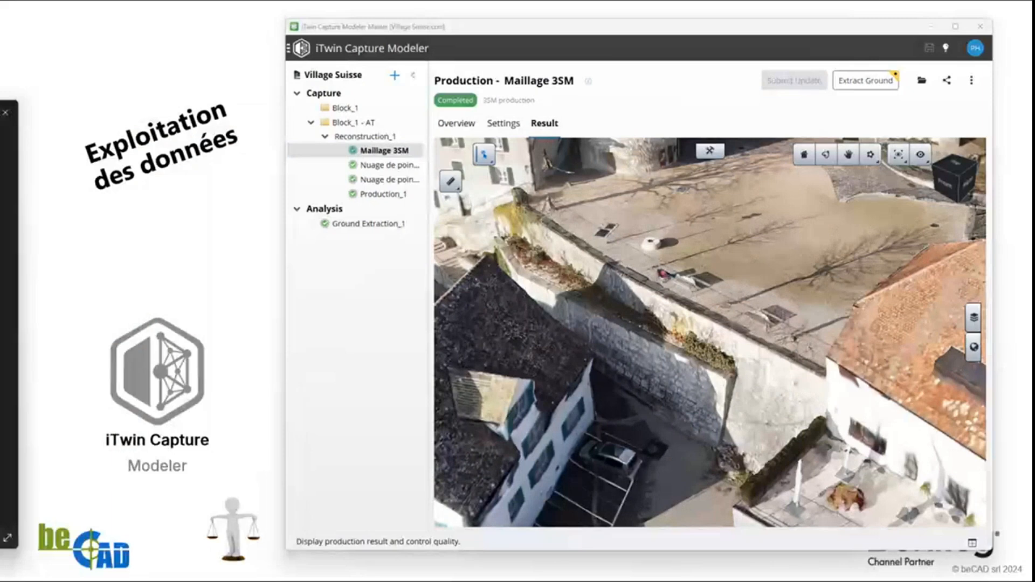
Maximize the iTwin Capture Modeler window and view the Reality Management sharing options for Maillage 3SM, closing them without uploading
{"action": "left_click", "coordinate": [701, 50]}
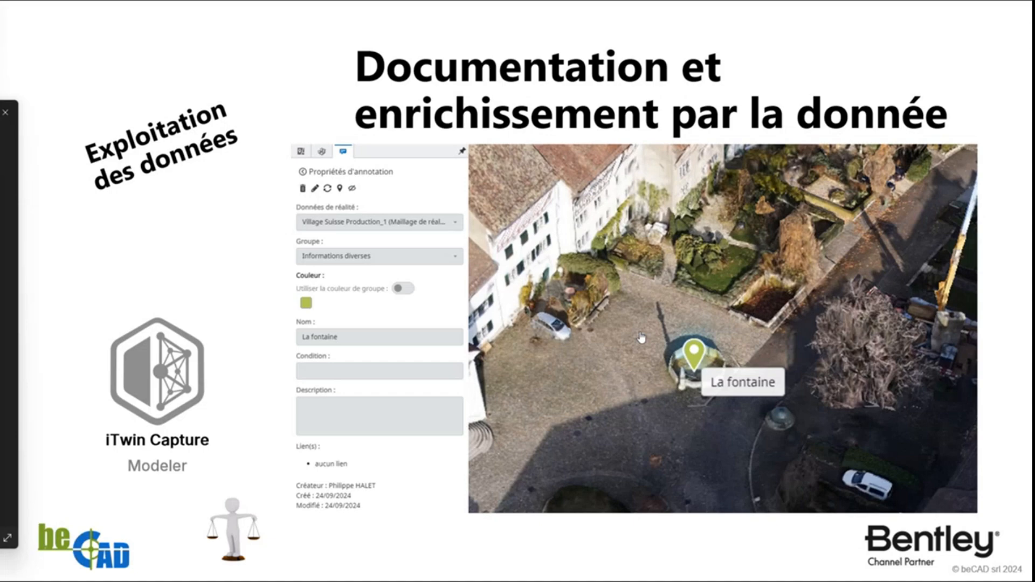
{"action": "key", "text": "alt+Tab"}
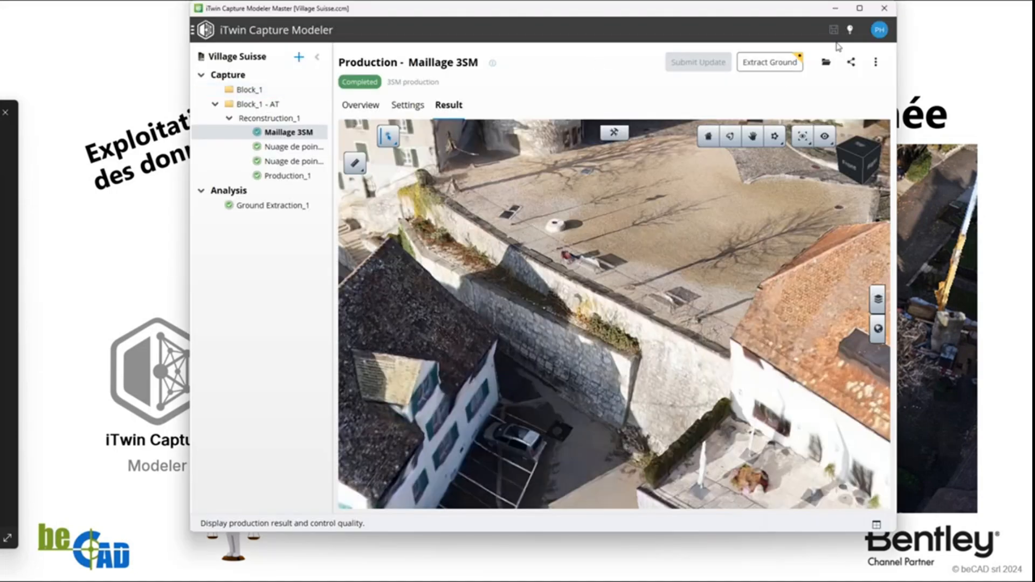
{"action": "left_click", "coordinate": [860, 8]}
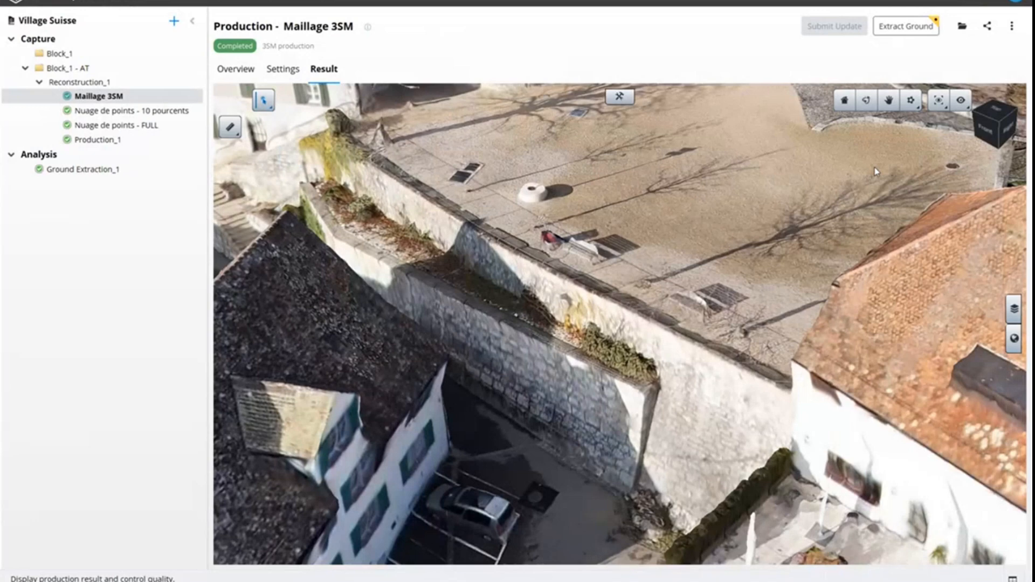
{"action": "left_click", "coordinate": [987, 26]}
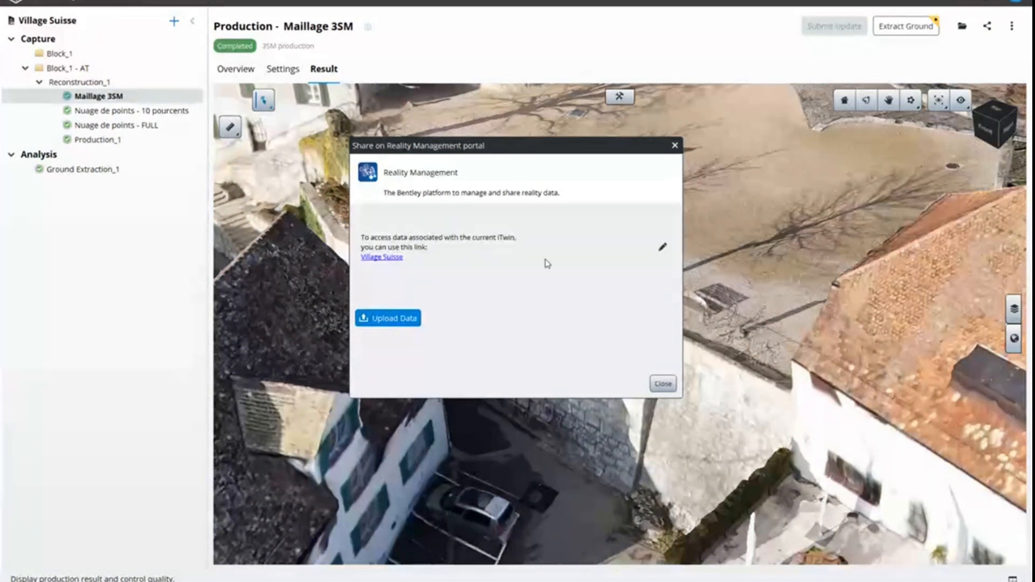
{"action": "left_click", "coordinate": [675, 146]}
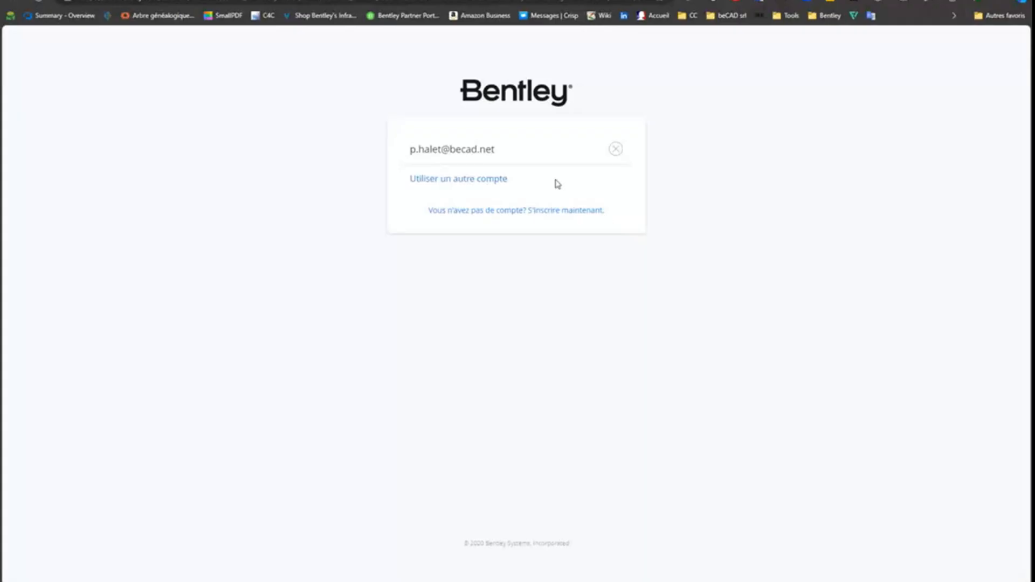
In the browser, sign in to the Bentley portal and open the web-ready Village Suisse Production_1 mesh in the reality data viewer
{"action": "left_click", "coordinate": [479, 181]}
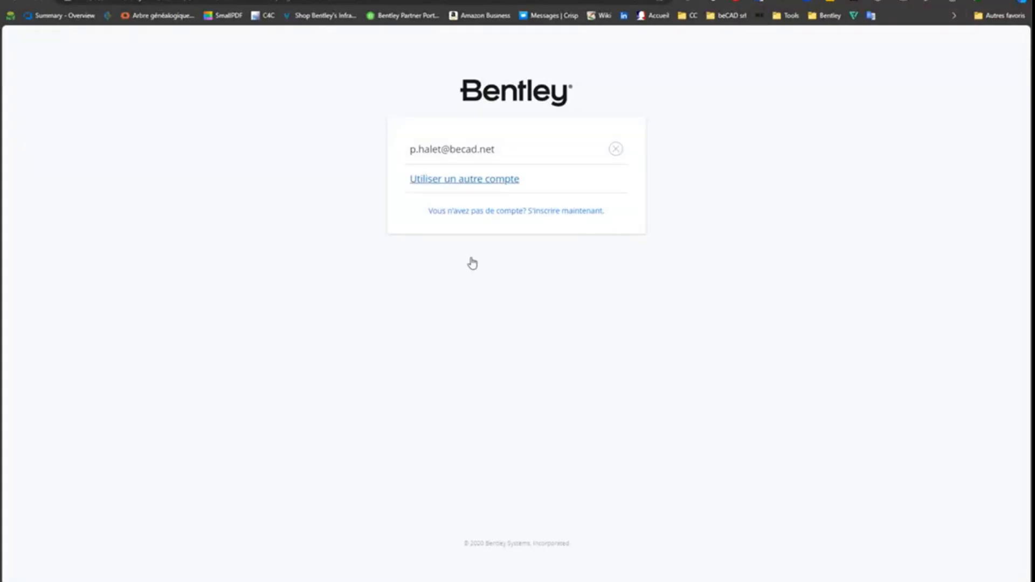
{"action": "left_click", "coordinate": [492, 237]}
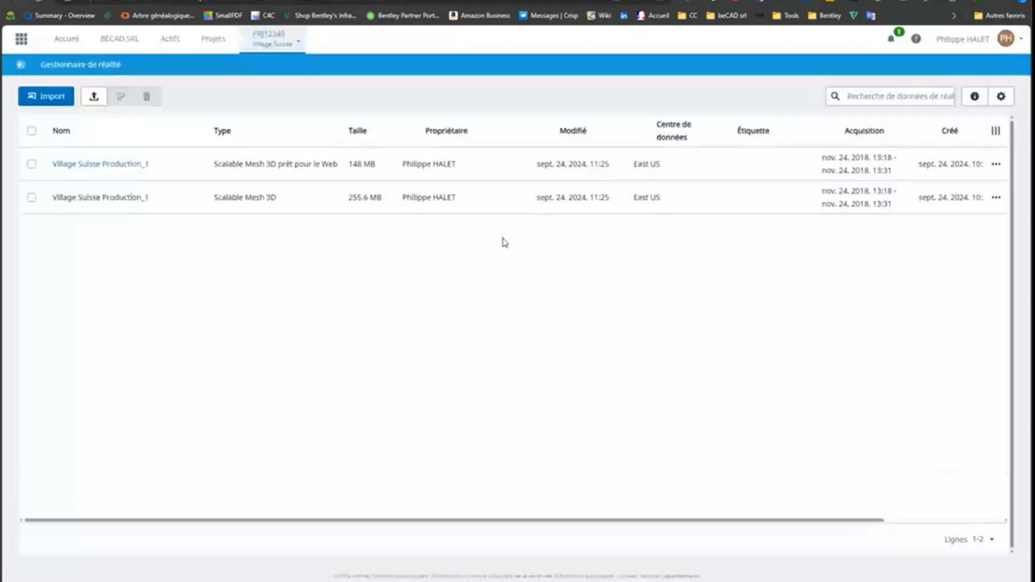
{"action": "left_click", "coordinate": [114, 166]}
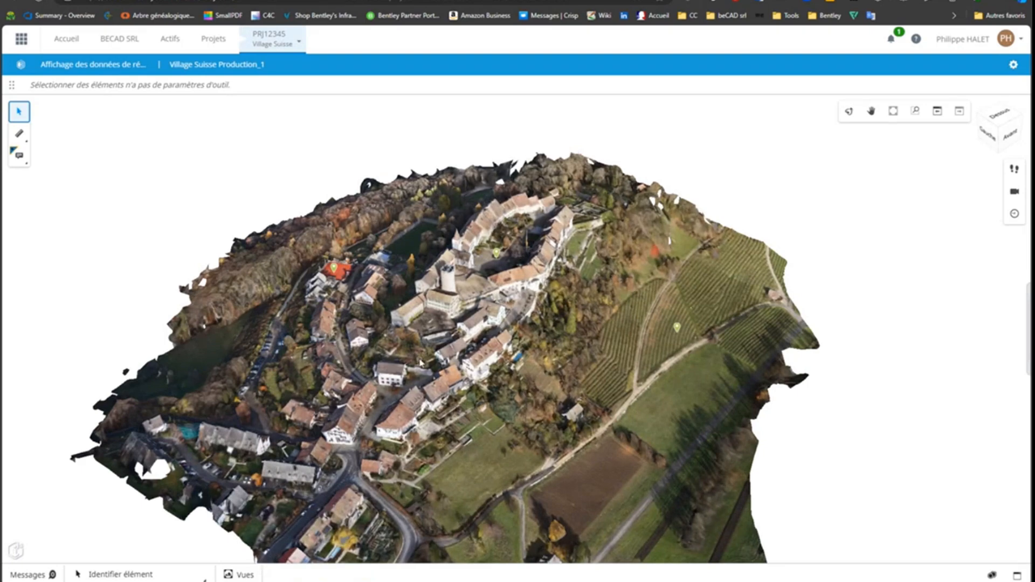
{"action": "left_click_drag", "start_coordinate": [423, 363], "coordinate": [340, 301]}
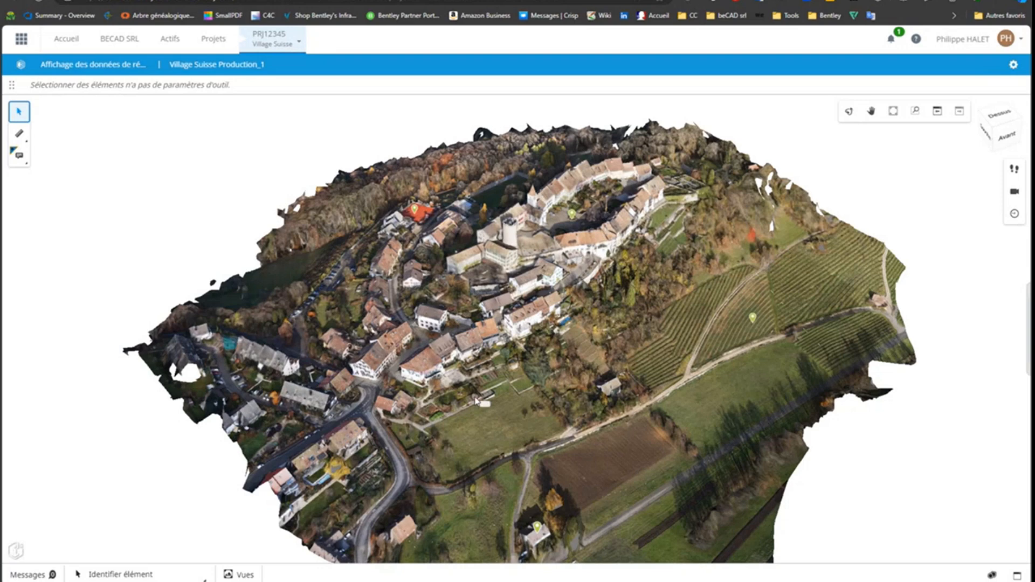
Expand the ungrouped saved views and display La tour, La vieille ville and Terrain de sport in turn
{"action": "left_click", "coordinate": [246, 575]}
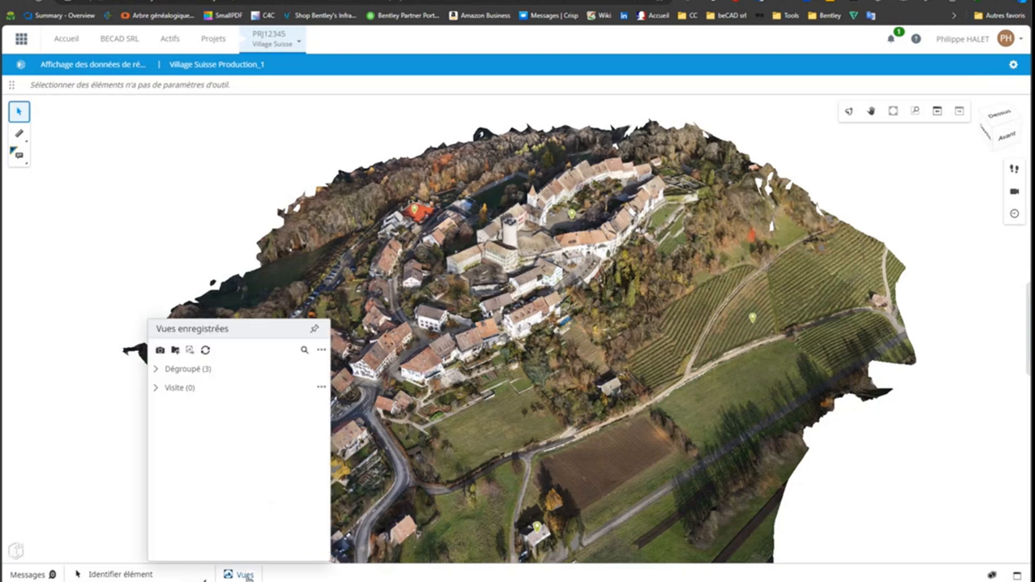
{"action": "left_click", "coordinate": [156, 369]}
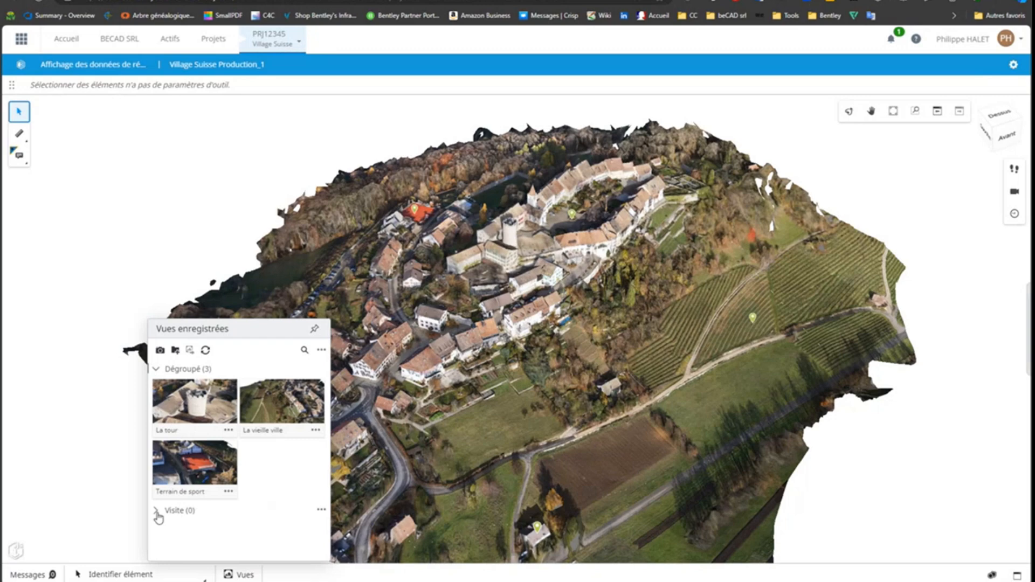
{"action": "left_click", "coordinate": [197, 406]}
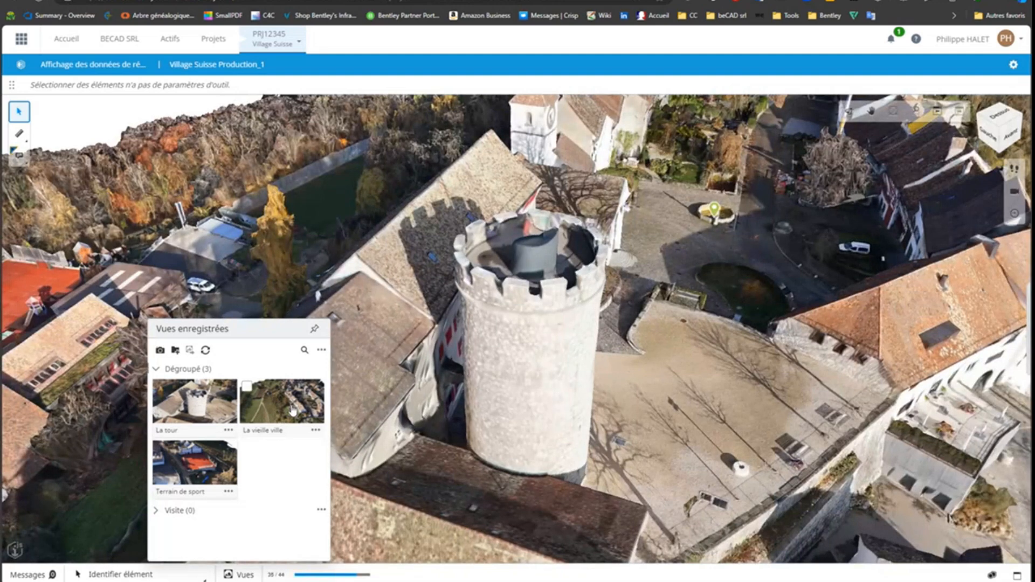
{"action": "left_click", "coordinate": [292, 412]}
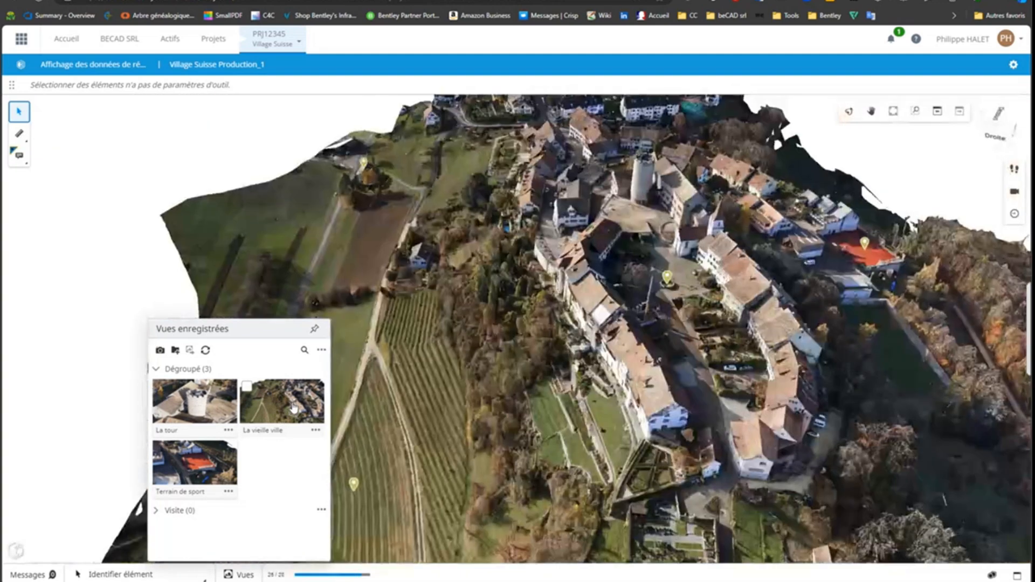
{"action": "left_click", "coordinate": [190, 477]}
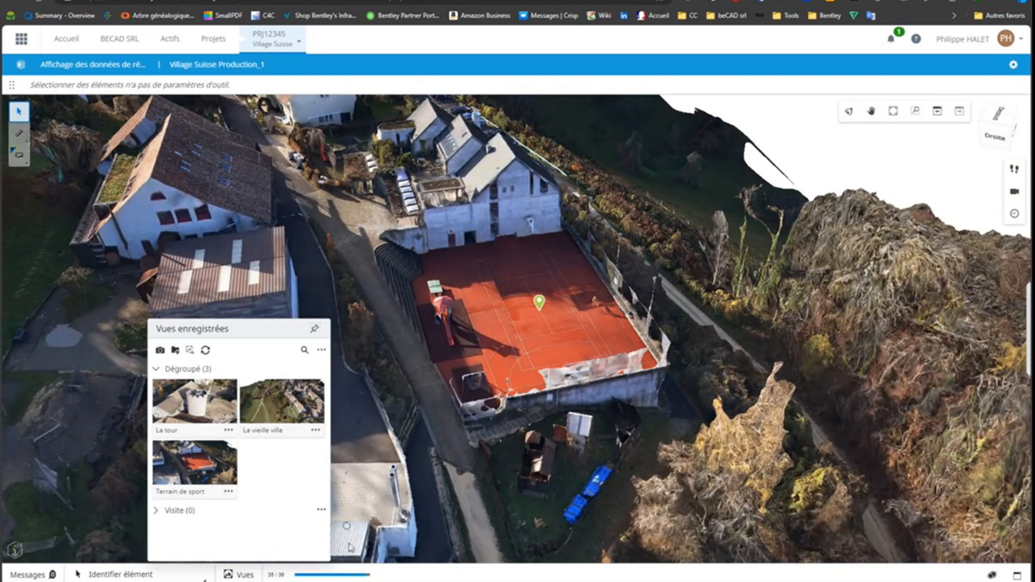
View the properties of the Terrain de sport, Le vignoble and isolated house pin annotations in Informations diverses
{"action": "left_click", "coordinate": [539, 302]}
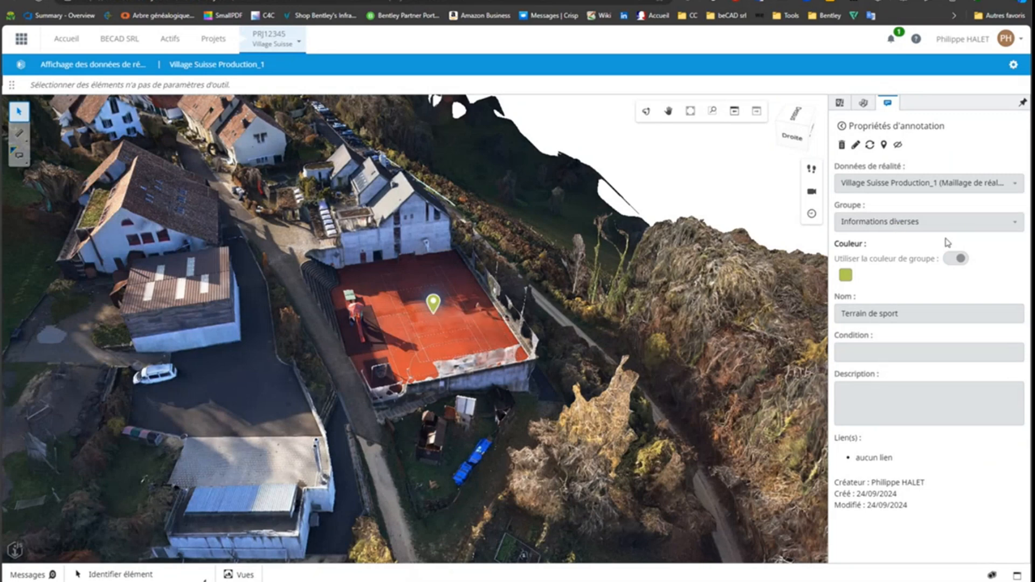
{"action": "left_click", "coordinate": [843, 127]}
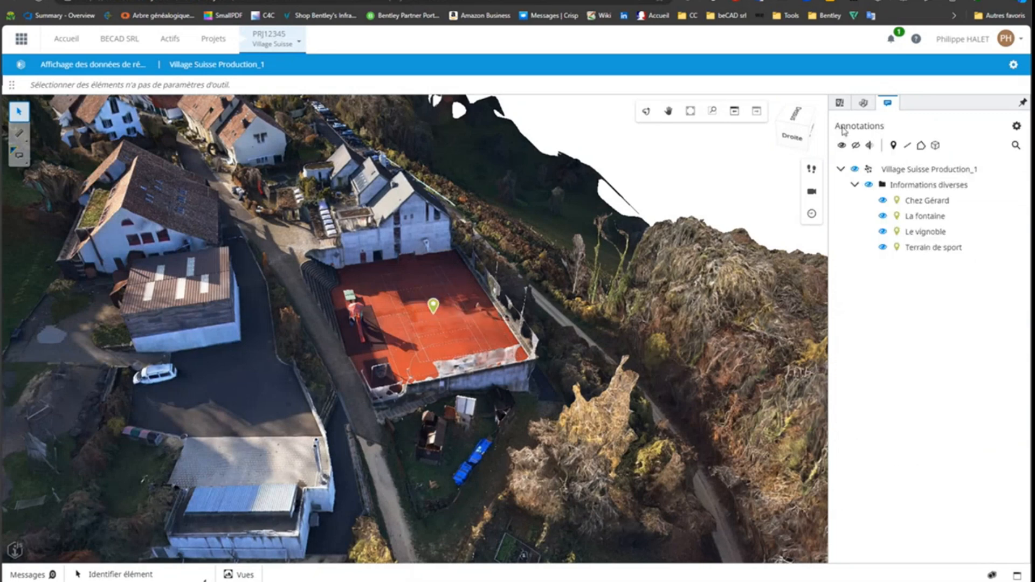
{"action": "left_click", "coordinate": [926, 232]}
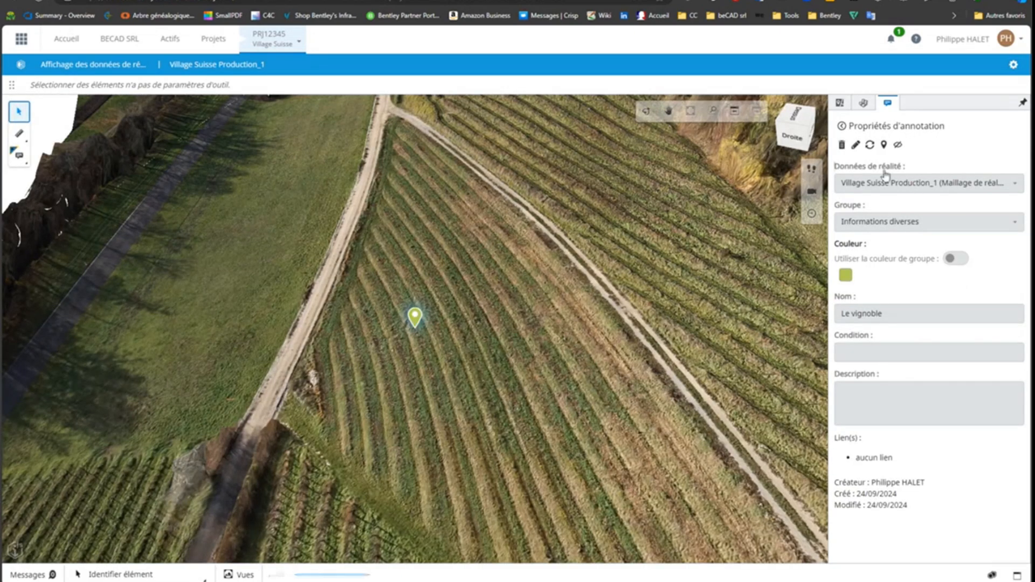
{"action": "left_click", "coordinate": [842, 127]}
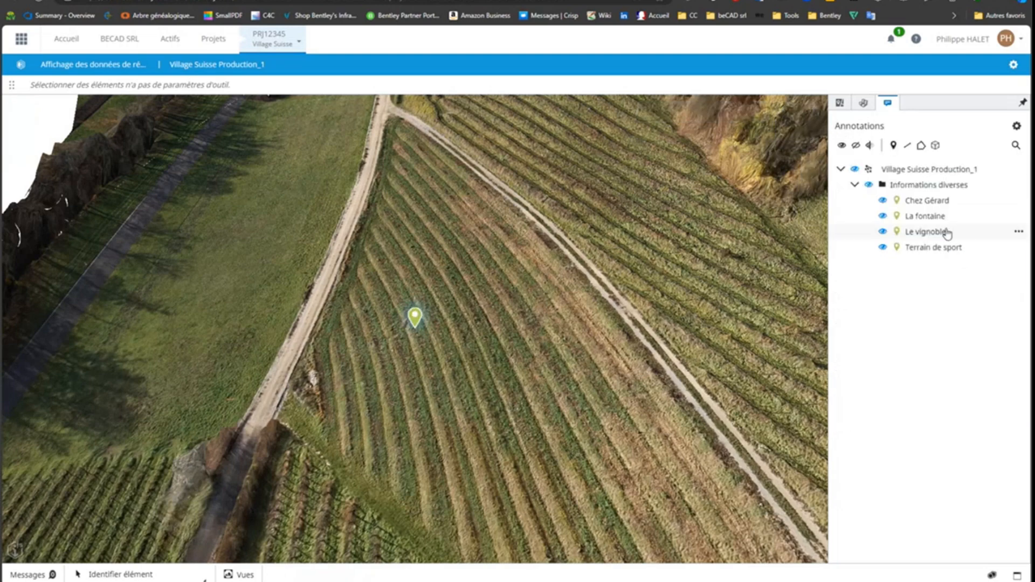
{"action": "left_click", "coordinate": [930, 203]}
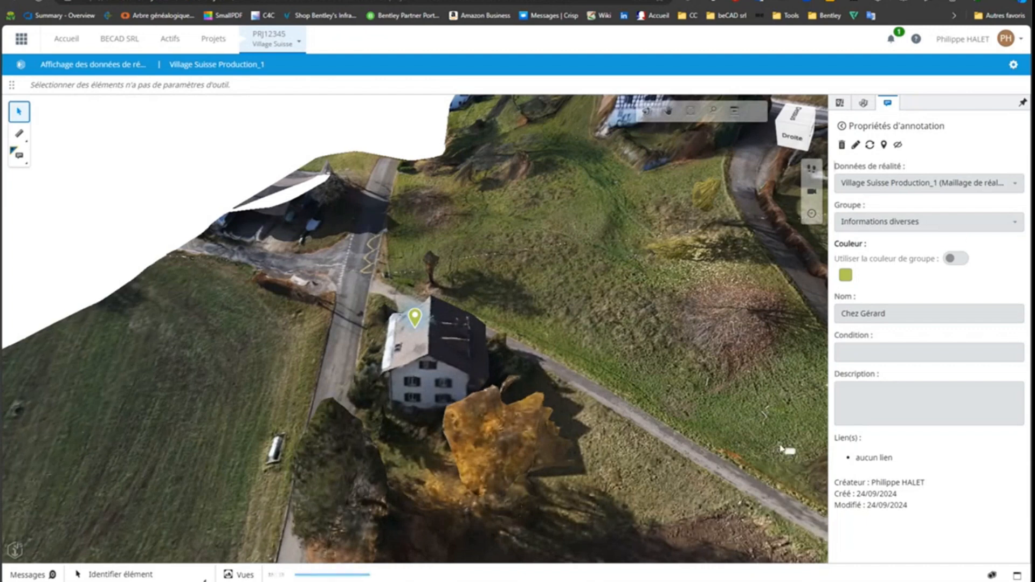
Place a closed polygonal shape annotation around the road junction beside the isolated house
{"action": "left_click", "coordinate": [20, 158]}
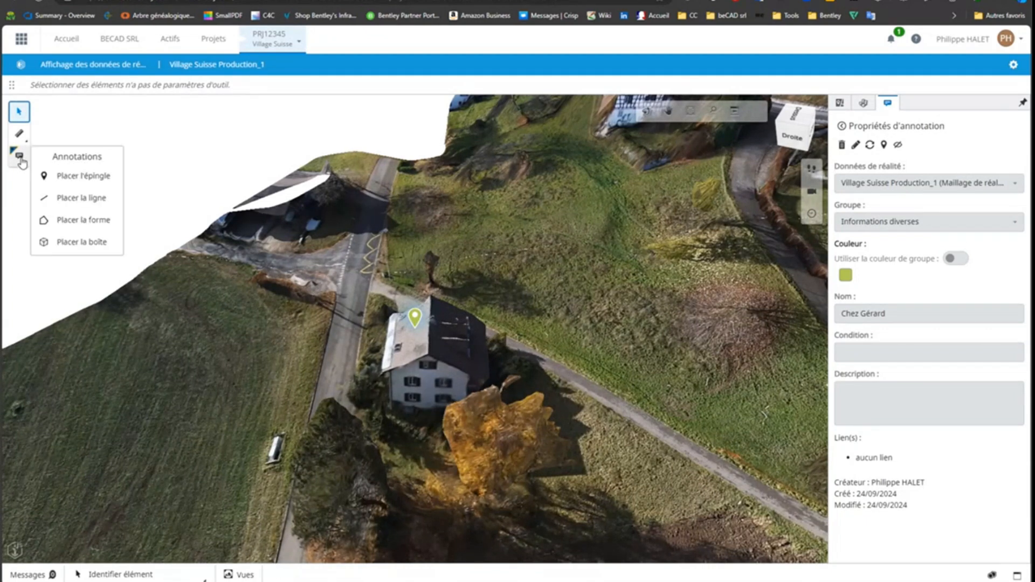
{"action": "left_click", "coordinate": [93, 221]}
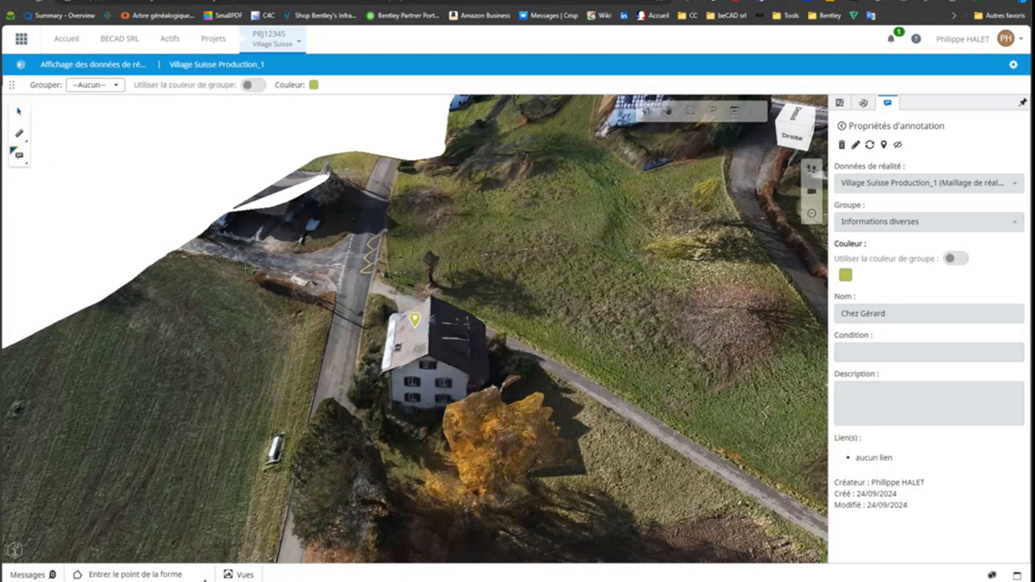
{"action": "left_click", "coordinate": [345, 230]}
{"action": "left_click", "coordinate": [395, 229]}
{"action": "left_click", "coordinate": [379, 292]}
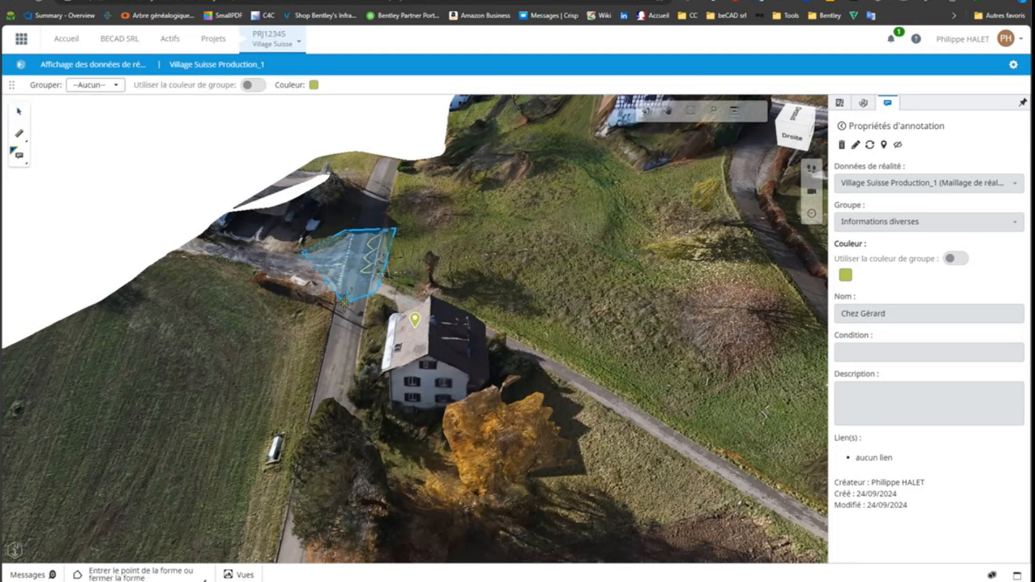
{"action": "left_click", "coordinate": [344, 303]}
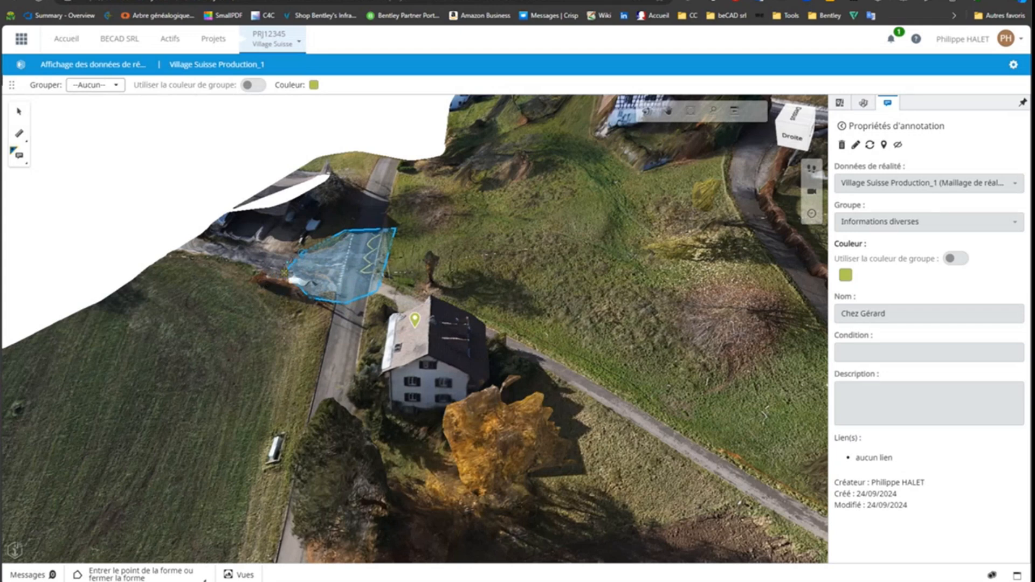
{"action": "left_click", "coordinate": [287, 268]}
{"action": "left_click", "coordinate": [295, 258]}
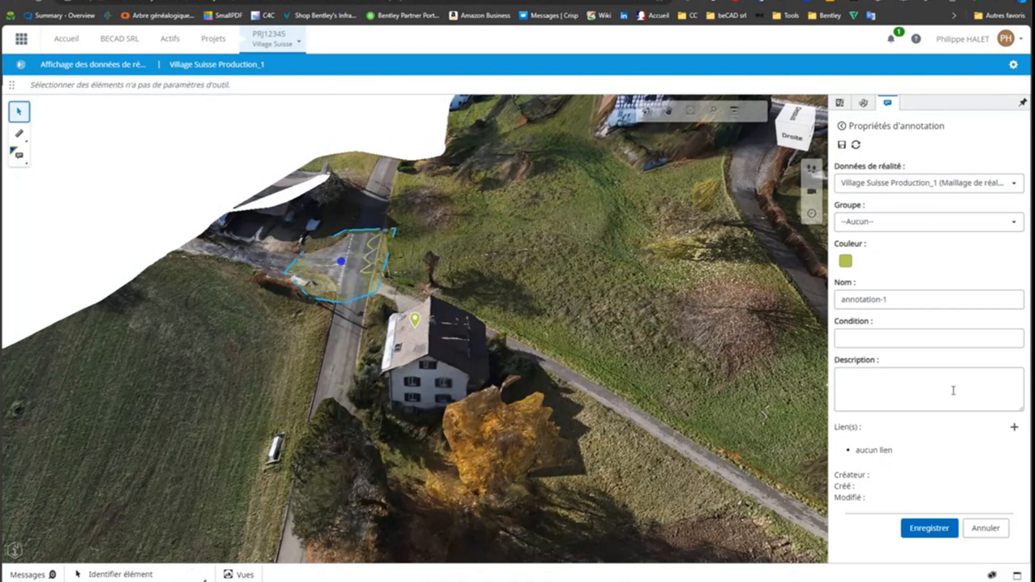
Name the road junction shape annotation "Carrefour à réviser" and save it
{"action": "left_click_drag", "start_coordinate": [915, 299], "coordinate": [822, 300]}
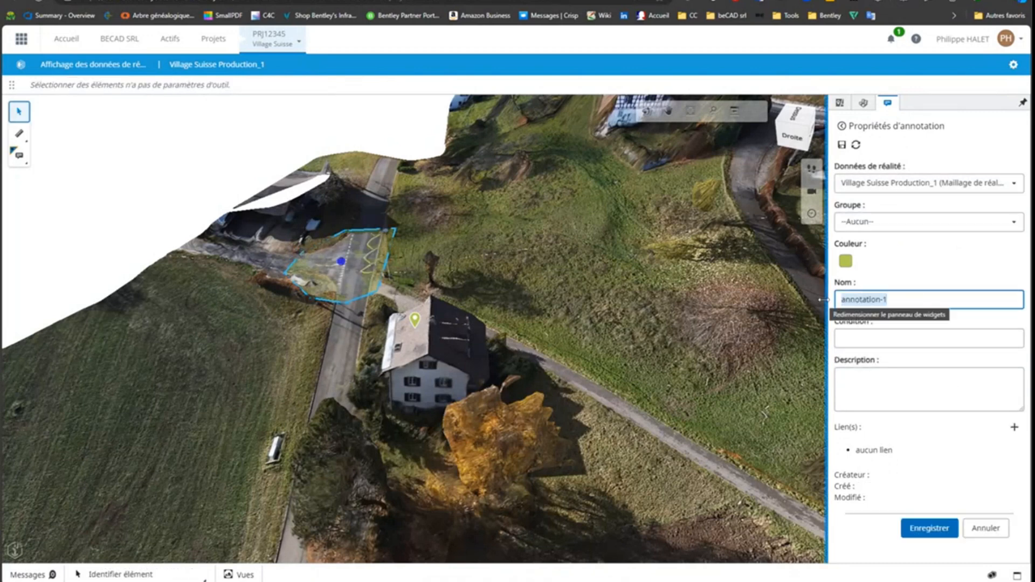
{"action": "type", "text": "Carre"}
{"action": "type", "text": "fou"}
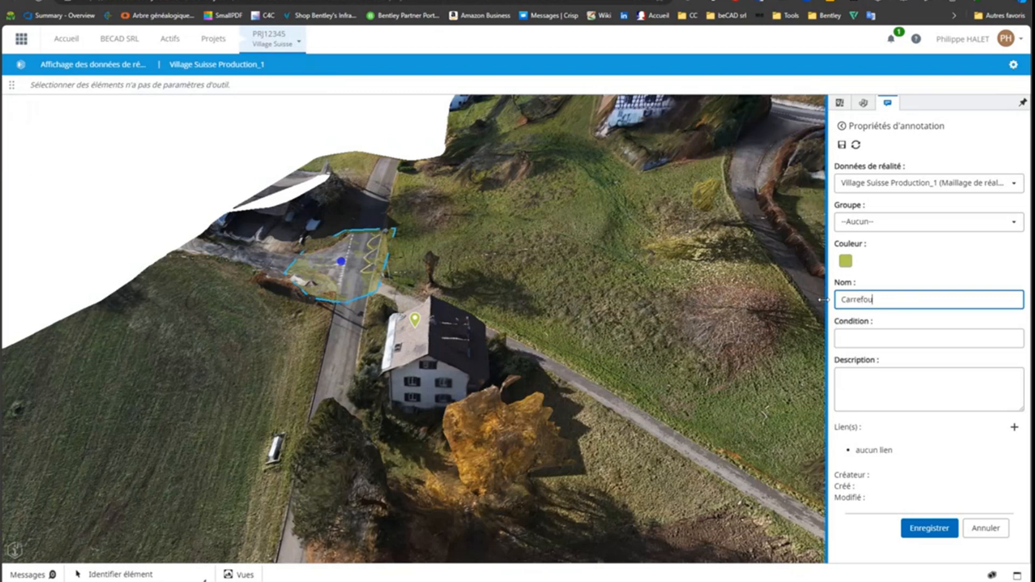
{"action": "type", "text": "r à réviser"}
{"action": "left_click", "coordinate": [843, 146]}
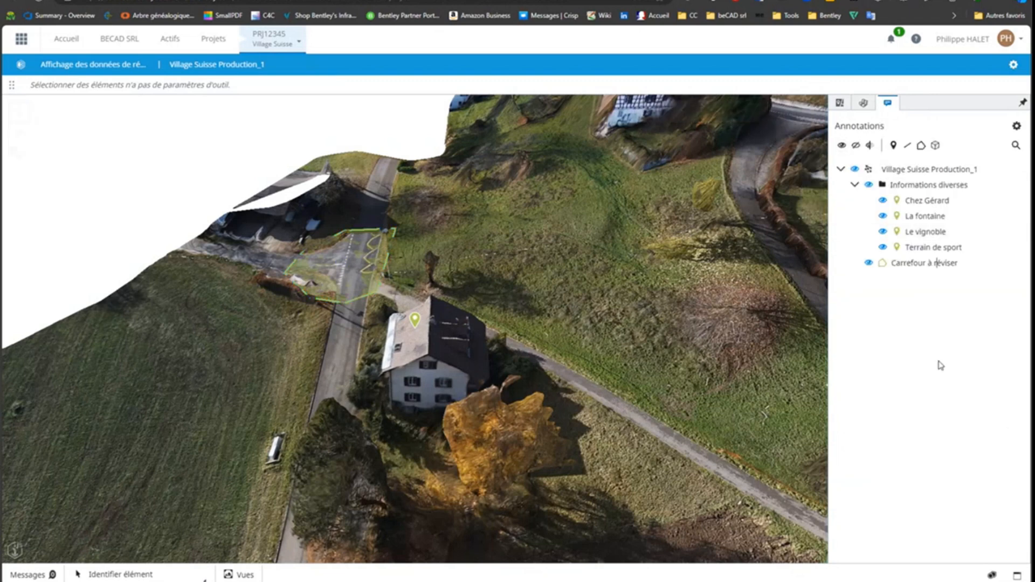
View the Le vignoble annotation's properties, return to the annotation list and open the Carrefour à réviser annotation
{"action": "left_click", "coordinate": [922, 233]}
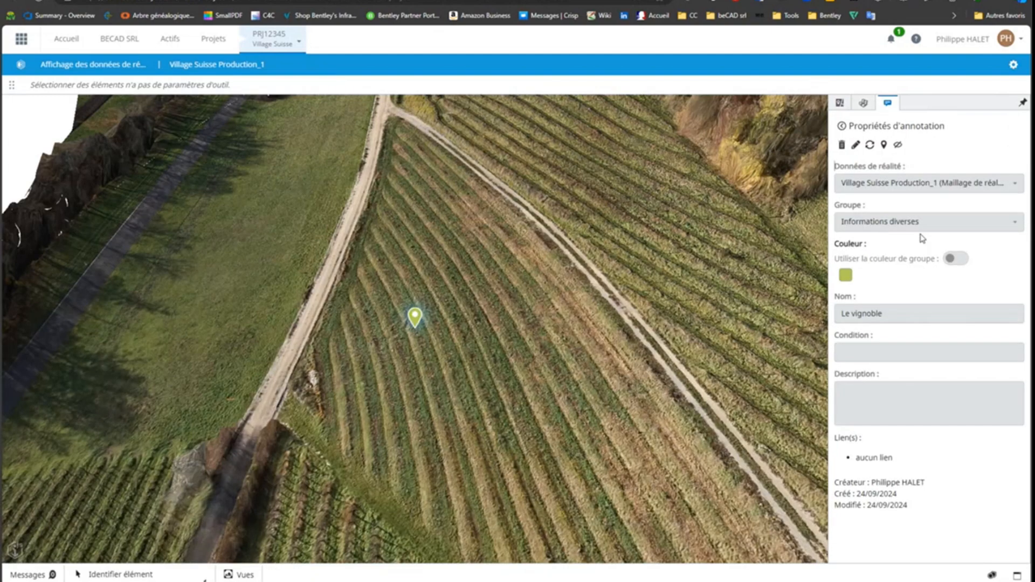
{"action": "left_click", "coordinate": [841, 126]}
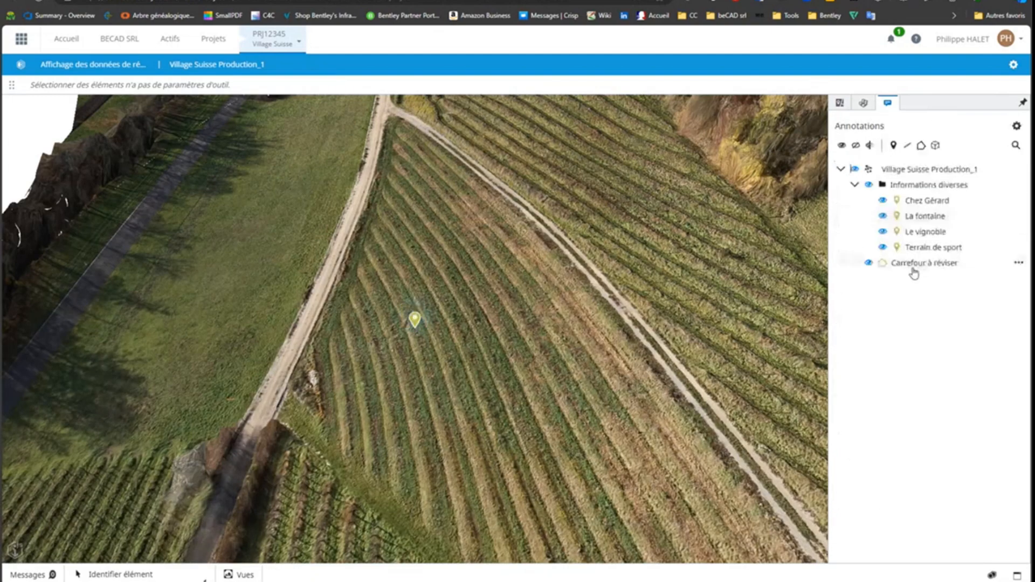
{"action": "left_click", "coordinate": [917, 265]}
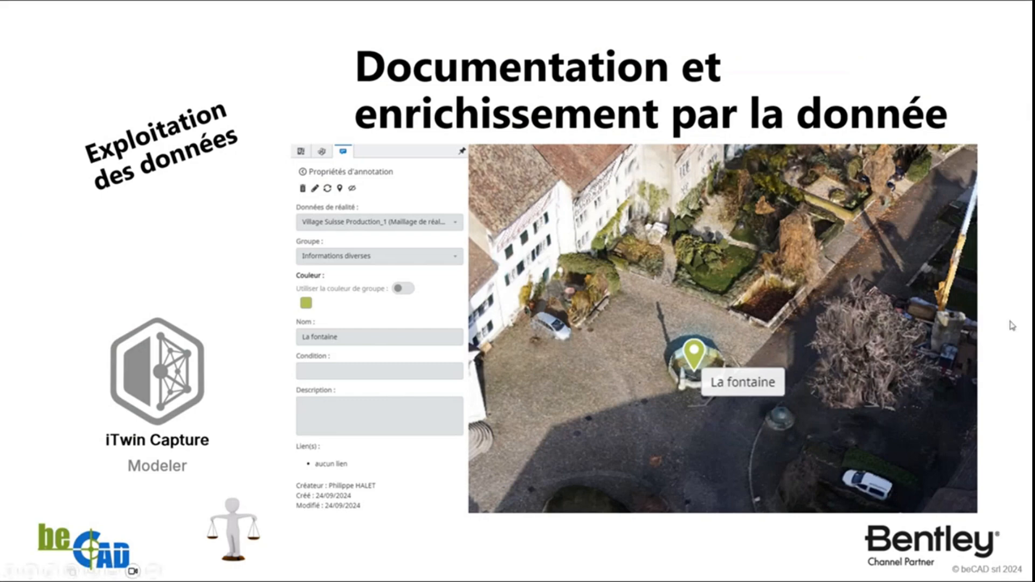
{"action": "key", "text": "Right"}
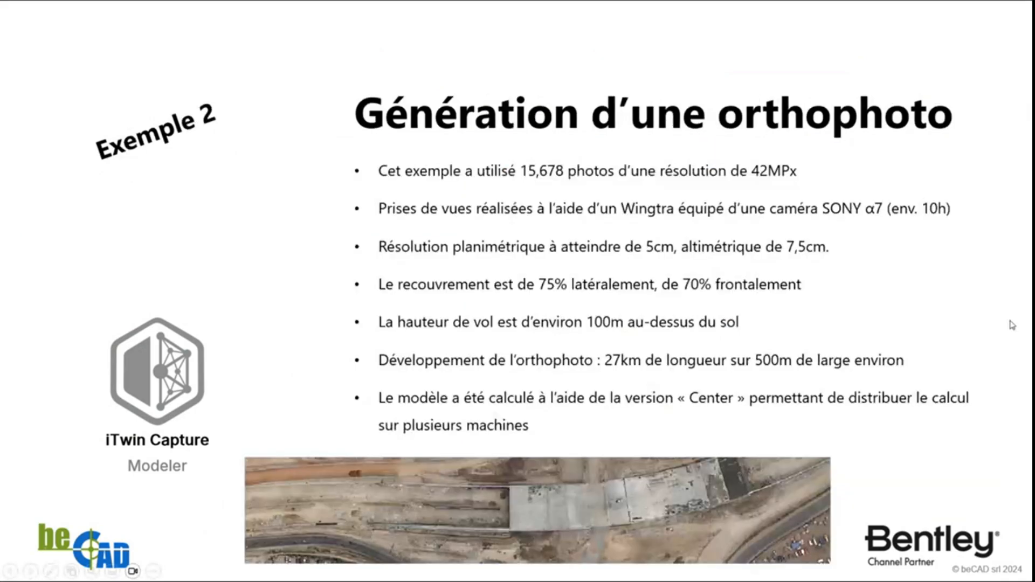
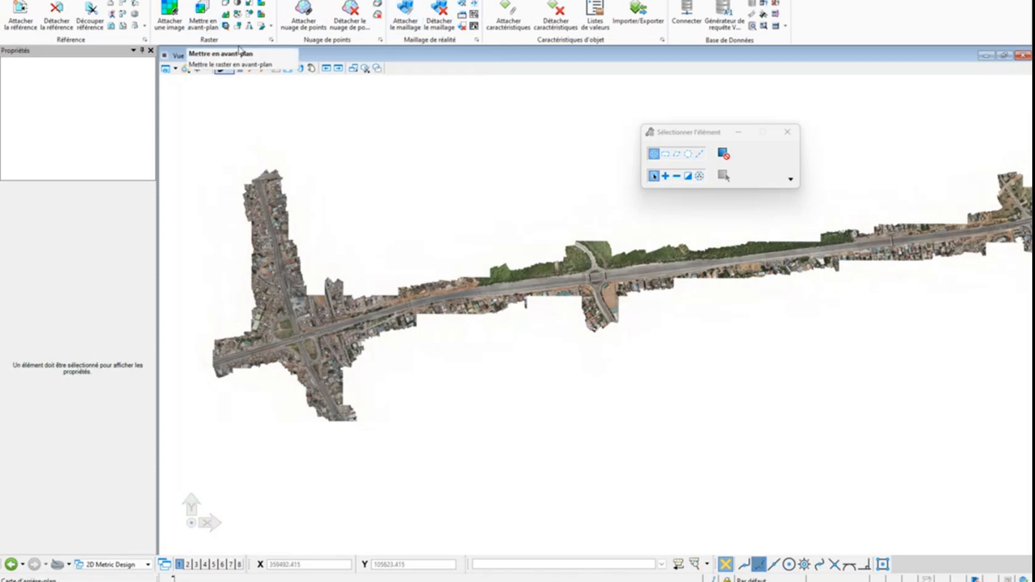
Detach the BRUT_2cm_UTM30N.ecw raster from the 2D drawing using Raster Manager
{"action": "left_click", "coordinate": [271, 40]}
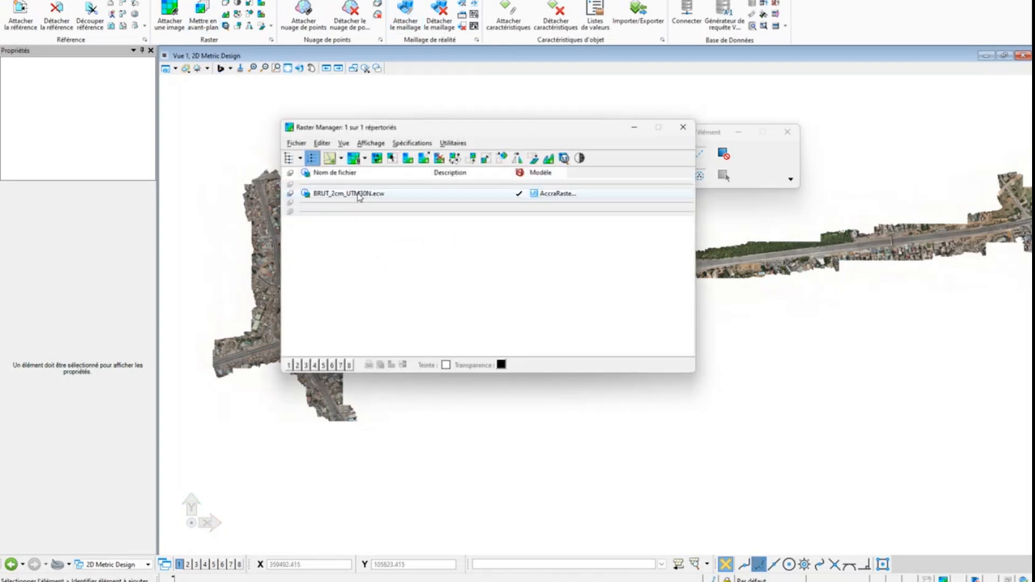
{"action": "right_click", "coordinate": [366, 190]}
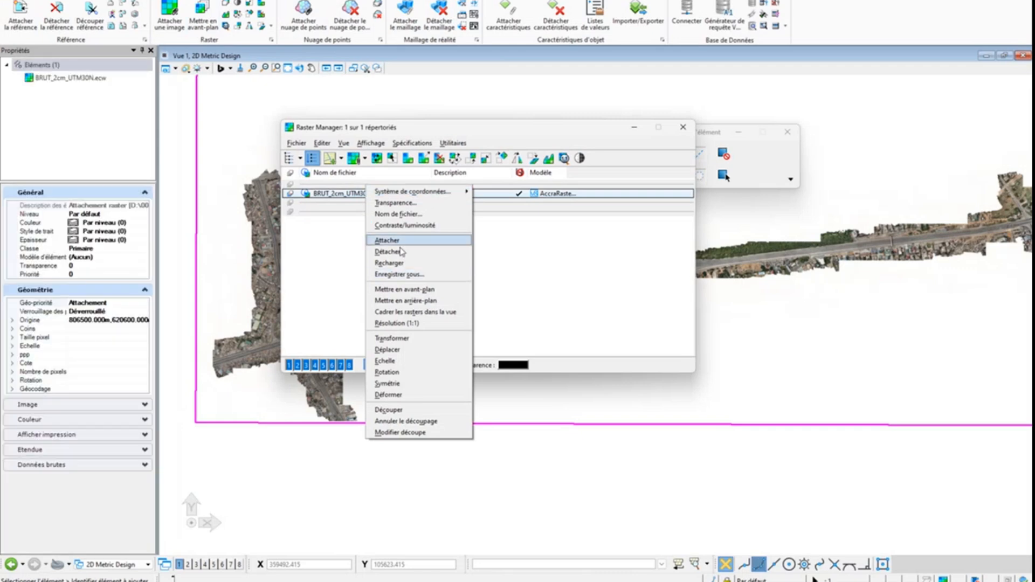
{"action": "left_click", "coordinate": [389, 263]}
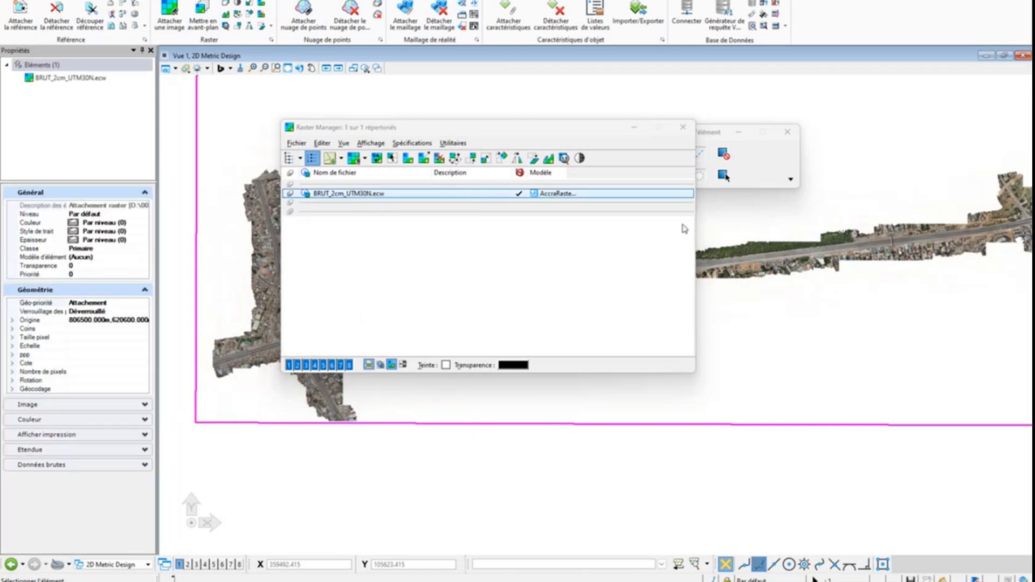
{"action": "left_click", "coordinate": [683, 127]}
Attach the raster BRUT_2cm_UTM30N.ecw from the 001.Netis folder with the default attachment options
{"action": "left_click", "coordinate": [174, 18]}
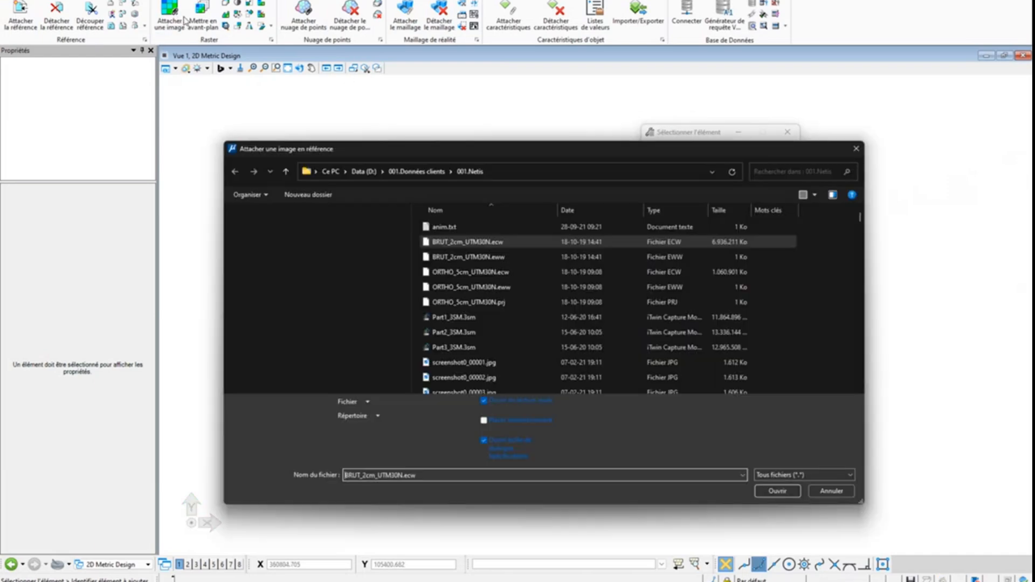
{"action": "left_click", "coordinate": [474, 244]}
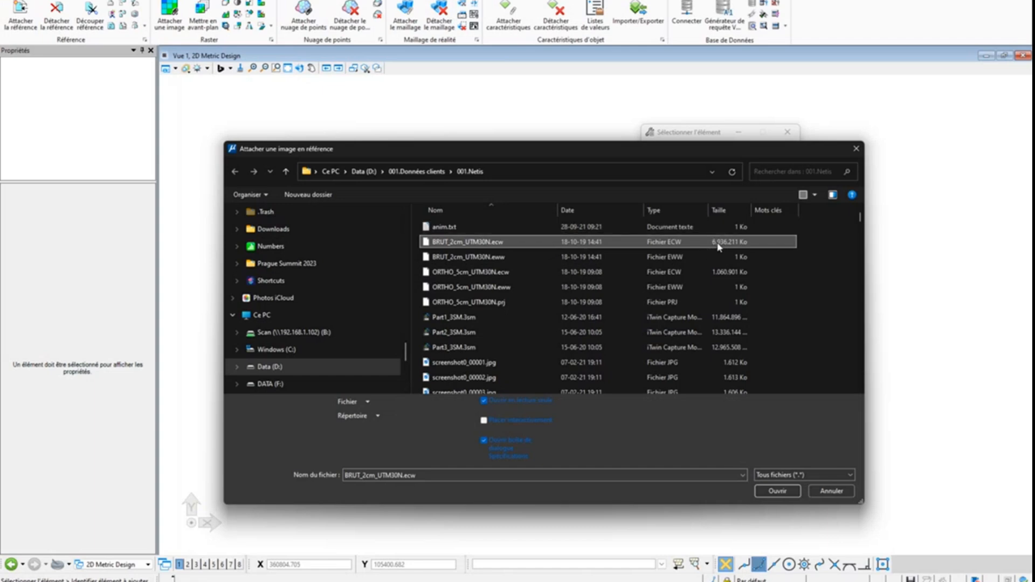
{"action": "left_click", "coordinate": [778, 490]}
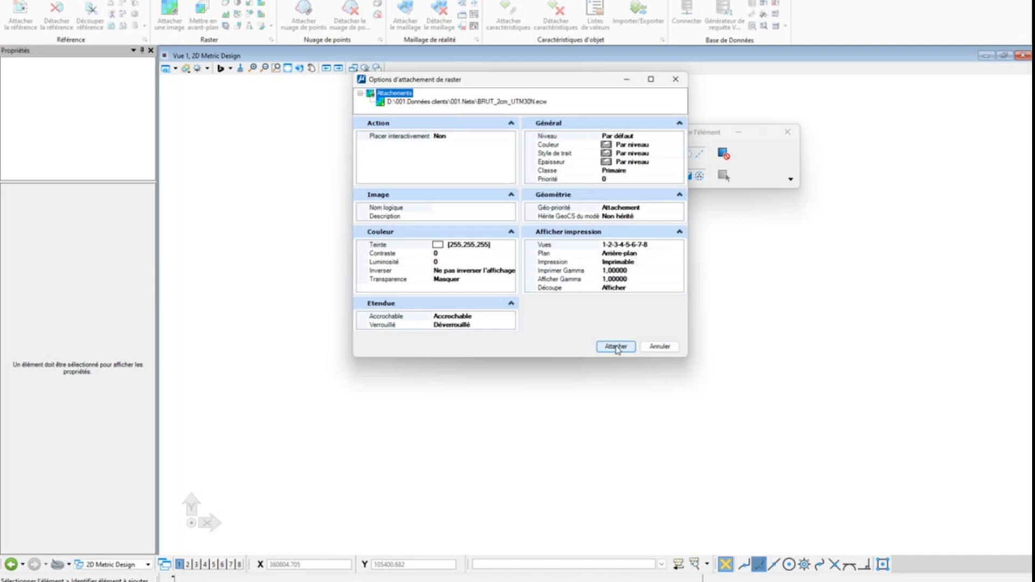
{"action": "left_click", "coordinate": [616, 347]}
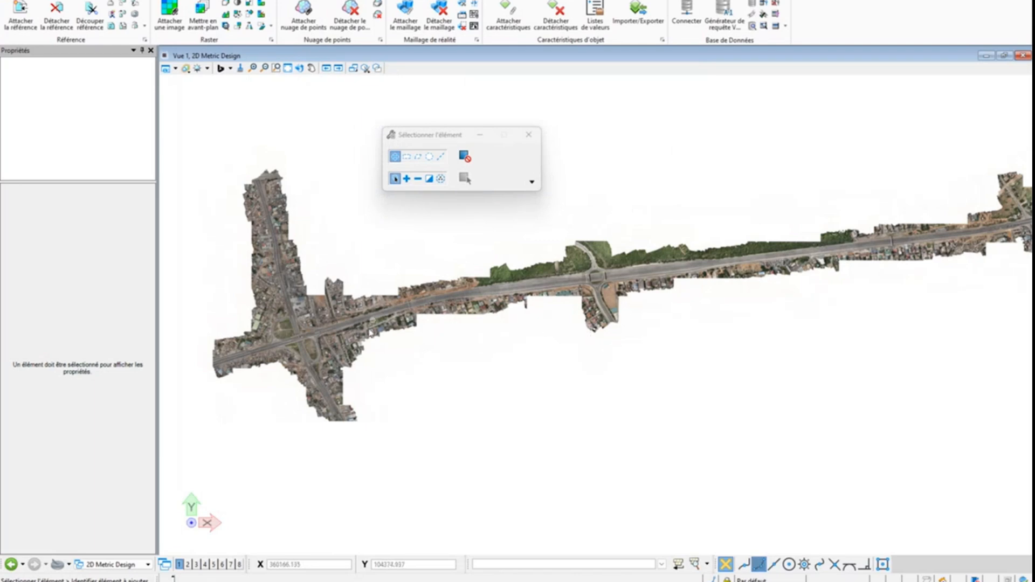
Examine the orthophoto's detail at the western interchange, down to the cars and lane arrows on the bridge
{"action": "middle_click_drag", "start_coordinate": [297, 335], "coordinate": [308, 335]}
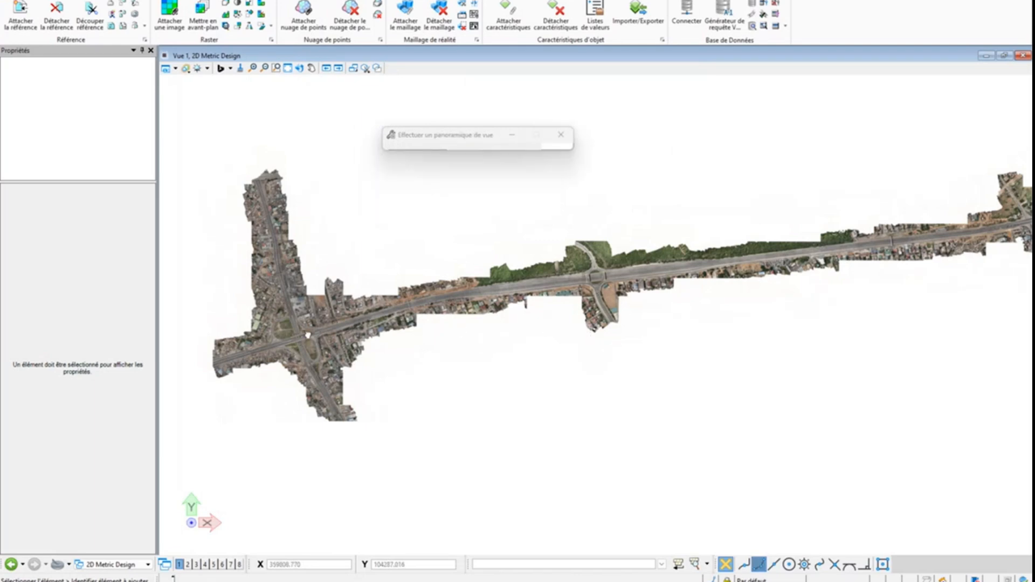
{"action": "scroll", "coordinate": [425, 323], "scroll_direction": "up", "scroll_amount": 6}
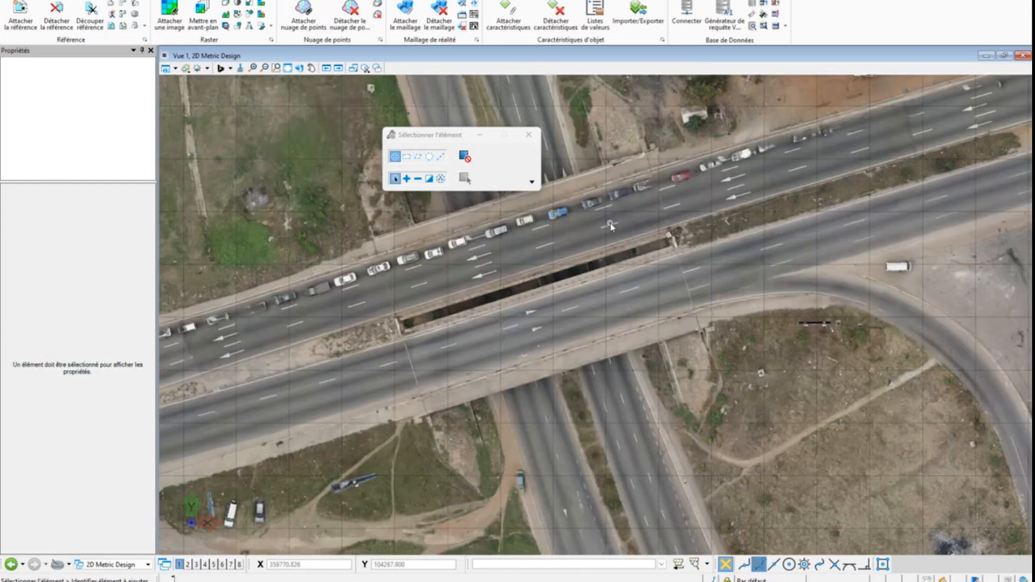
{"action": "middle_click_drag", "start_coordinate": [610, 224], "coordinate": [605, 357]}
{"action": "scroll", "coordinate": [493, 406], "scroll_direction": "up", "scroll_amount": 4}
{"action": "scroll", "coordinate": [485, 400], "scroll_direction": "down", "scroll_amount": 2}
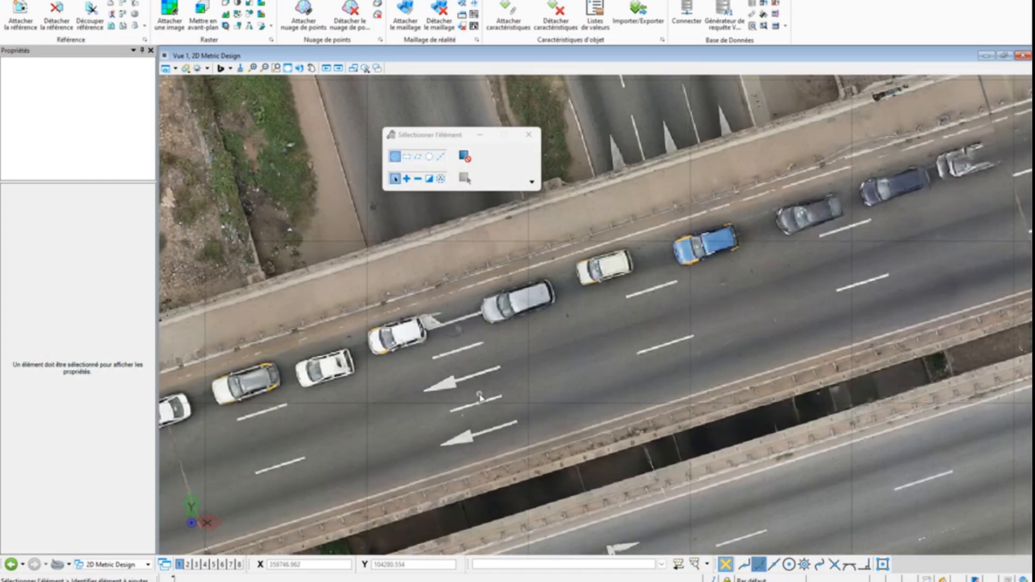
{"action": "scroll", "coordinate": [480, 397], "scroll_direction": "up", "scroll_amount": 2}
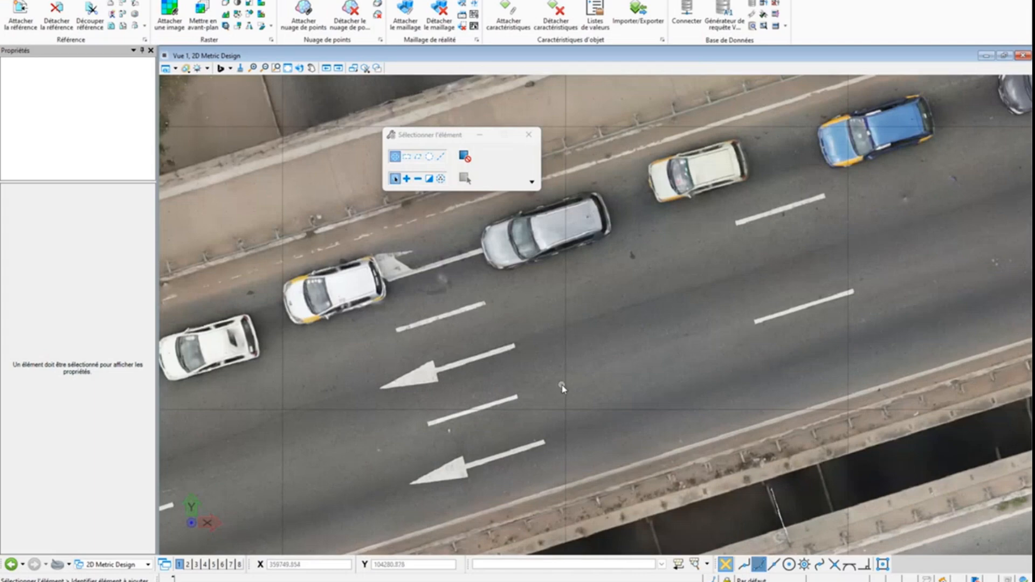
{"action": "scroll", "coordinate": [514, 382], "scroll_direction": "down", "scroll_amount": 8}
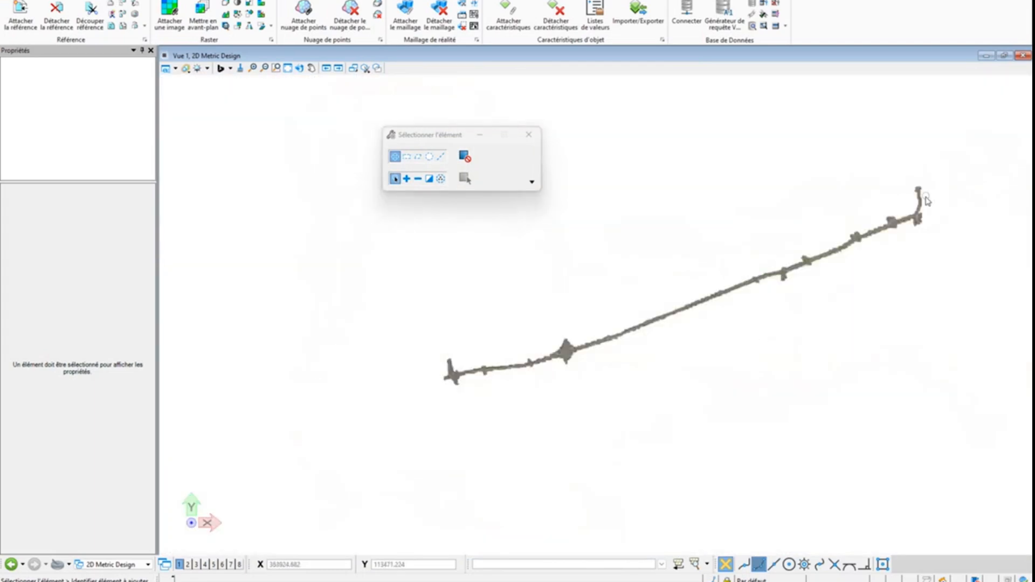
Examine the orthophoto at the eastern end of the corridor, including the storage yard beside the blue roof, and follow the road westward
{"action": "scroll", "coordinate": [924, 210], "scroll_direction": "up", "scroll_amount": 3}
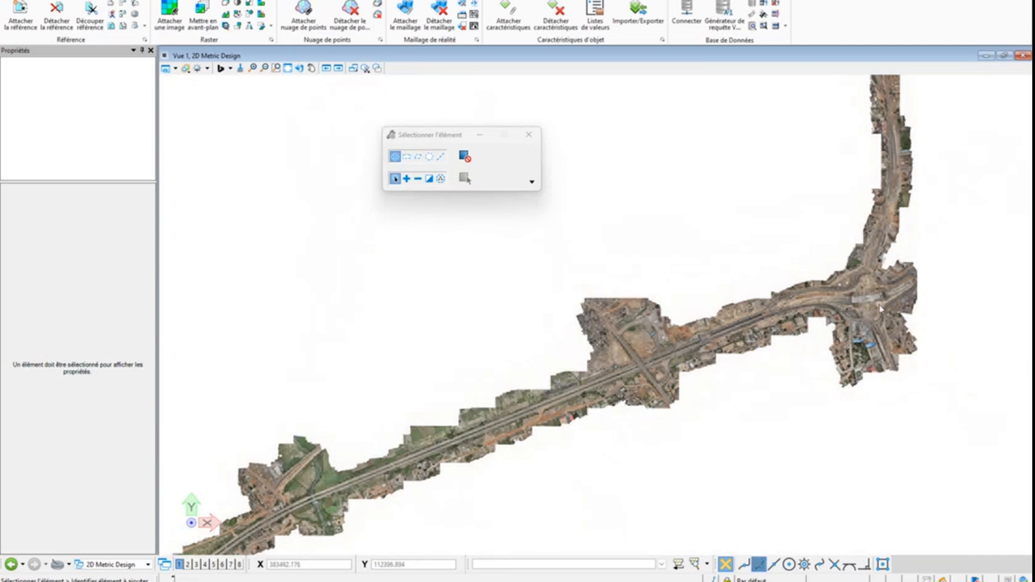
{"action": "scroll", "coordinate": [852, 308], "scroll_direction": "up", "scroll_amount": 3}
{"action": "scroll", "coordinate": [803, 319], "scroll_direction": "up", "scroll_amount": 5}
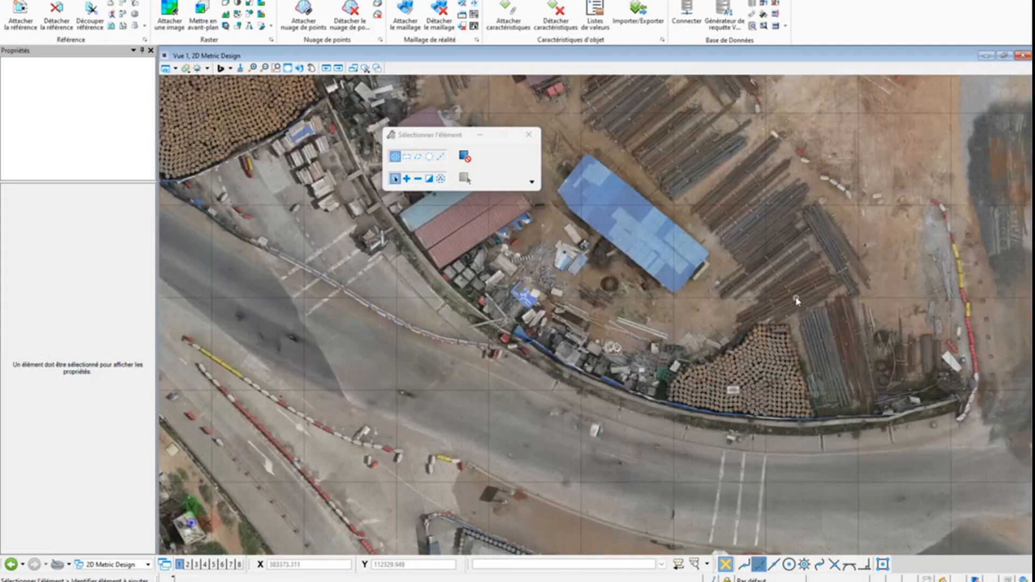
{"action": "middle_click_drag", "start_coordinate": [797, 210], "coordinate": [727, 346]}
{"action": "scroll", "coordinate": [669, 321], "scroll_direction": "up", "scroll_amount": 4}
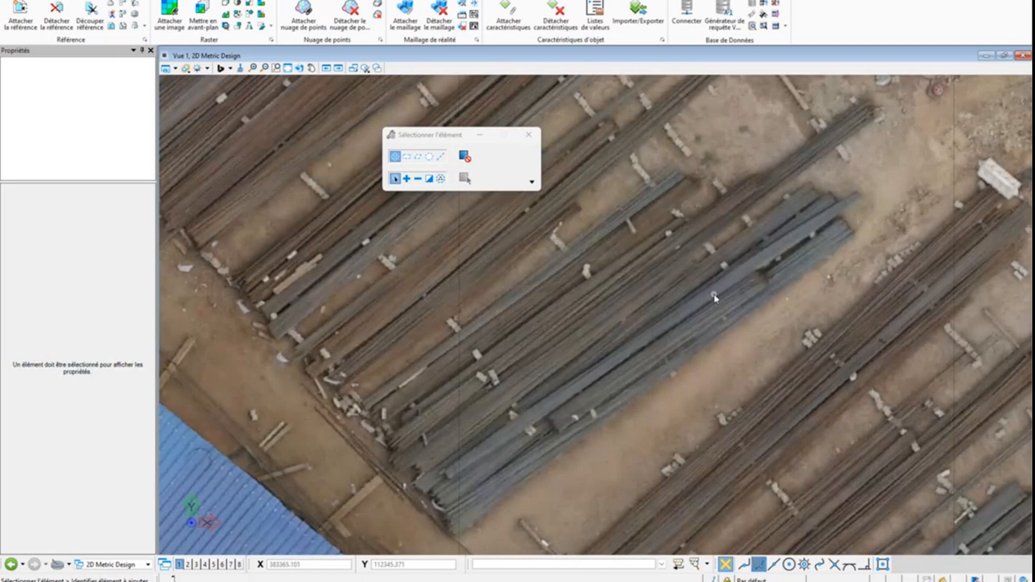
{"action": "scroll", "coordinate": [715, 297], "scroll_direction": "down", "scroll_amount": 8}
{"action": "scroll", "coordinate": [829, 290], "scroll_direction": "down", "scroll_amount": 3}
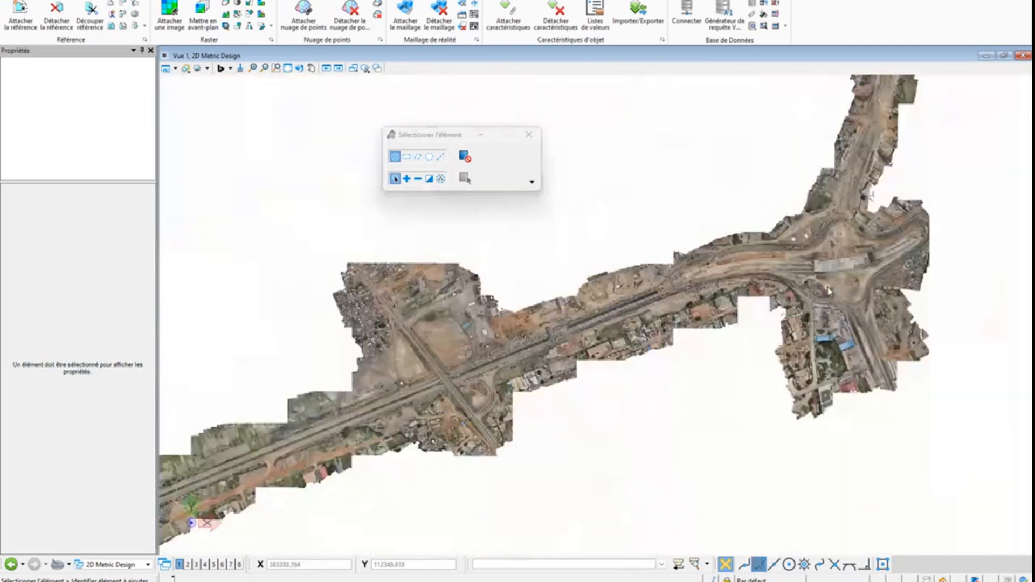
{"action": "middle_click_drag", "start_coordinate": [254, 528], "coordinate": [698, 282]}
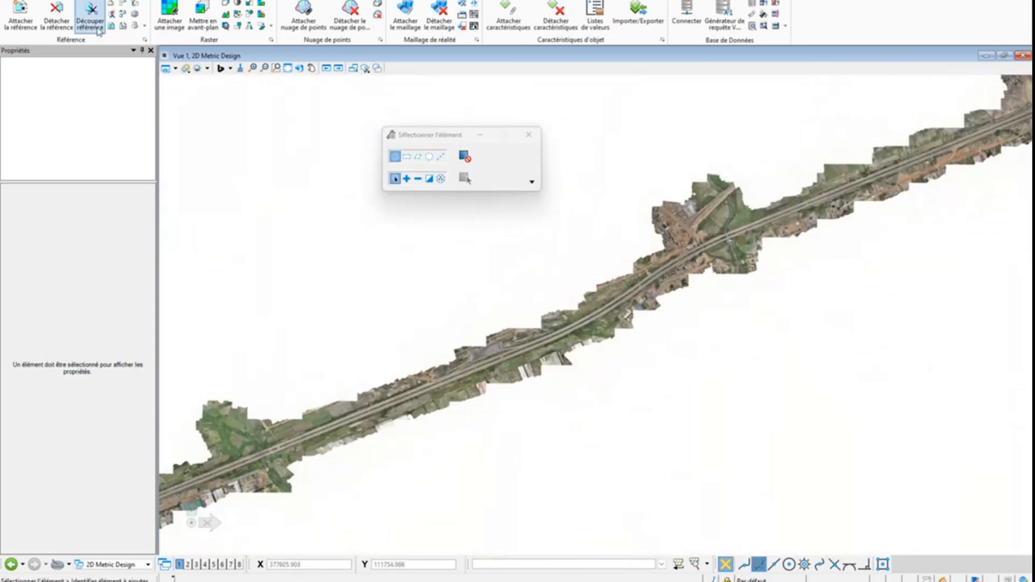
Open Accra3SM.dgn from the Documents folder and fit the whole road corridor mesh in View 1
{"action": "left_click", "coordinate": [14, 1]}
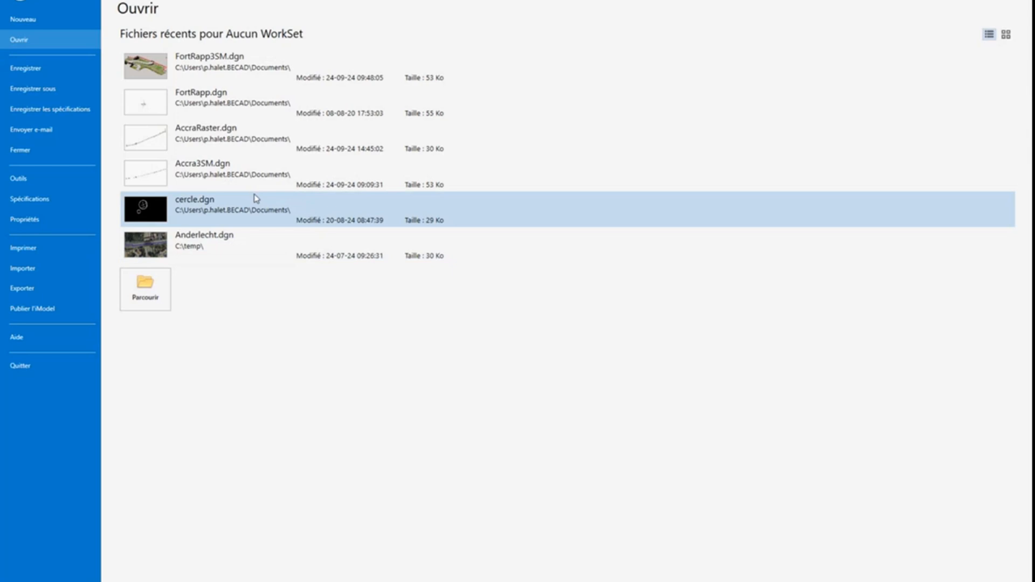
{"action": "left_click", "coordinate": [146, 294]}
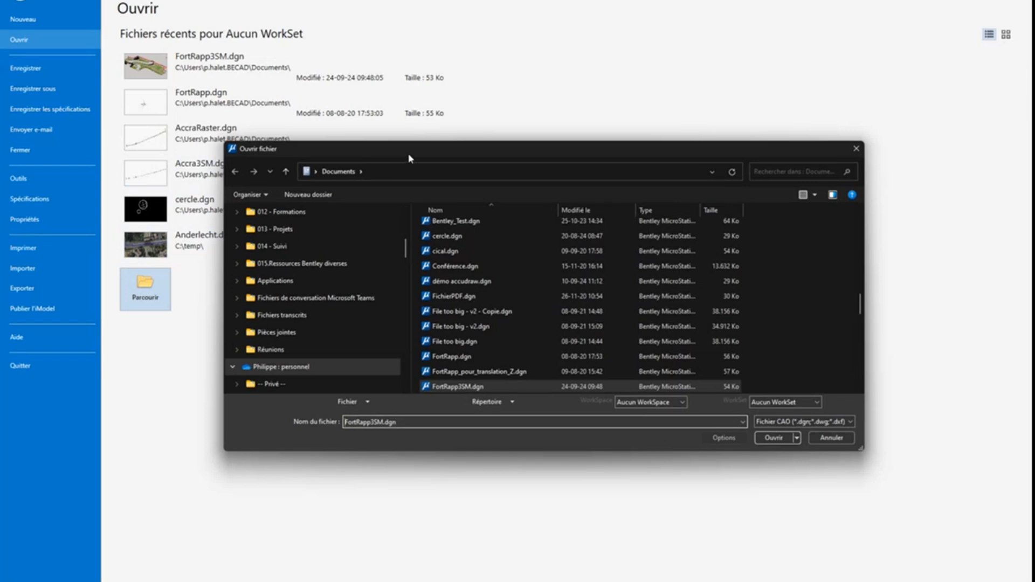
{"action": "scroll", "coordinate": [497, 333], "scroll_direction": "up", "scroll_amount": 5}
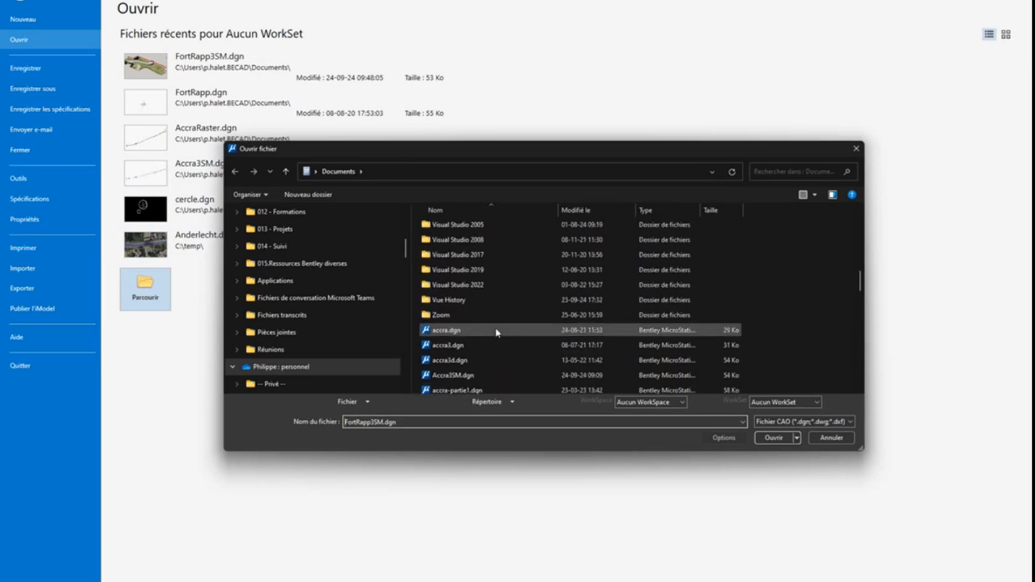
{"action": "scroll", "coordinate": [498, 332], "scroll_direction": "down", "scroll_amount": 1}
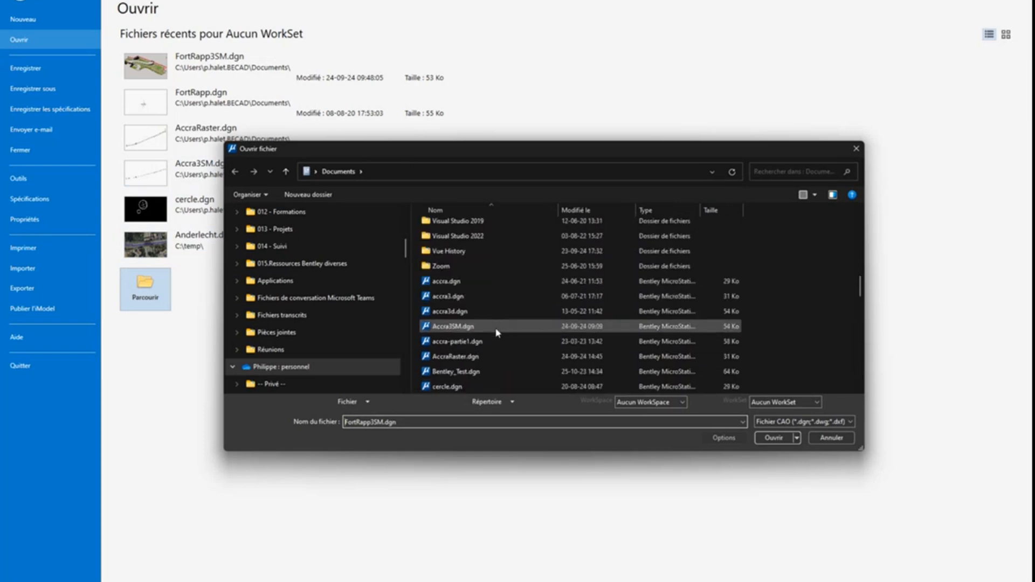
{"action": "scroll", "coordinate": [497, 333], "scroll_direction": "down", "scroll_amount": 1}
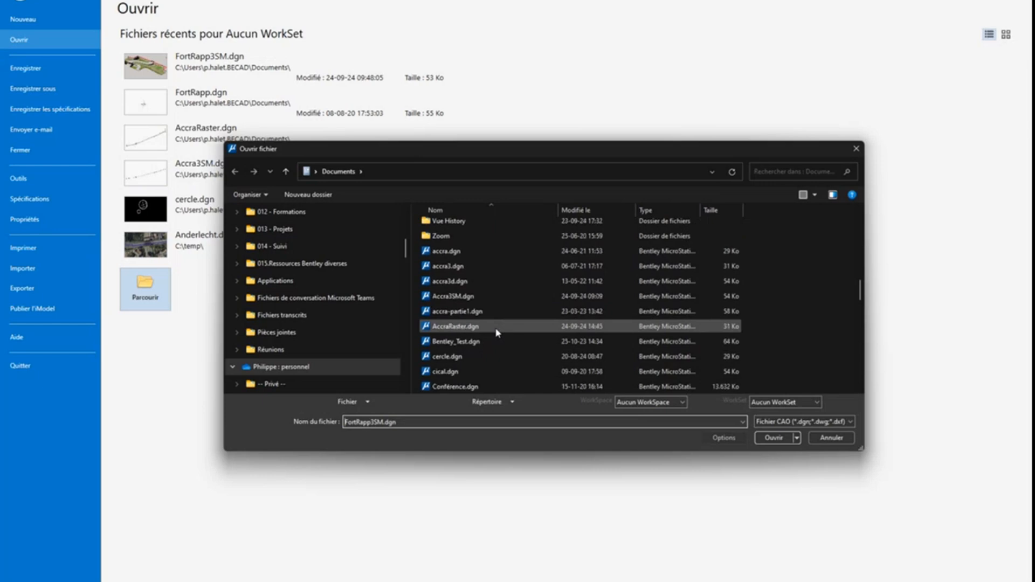
{"action": "left_click", "coordinate": [489, 298]}
{"action": "left_click", "coordinate": [773, 435]}
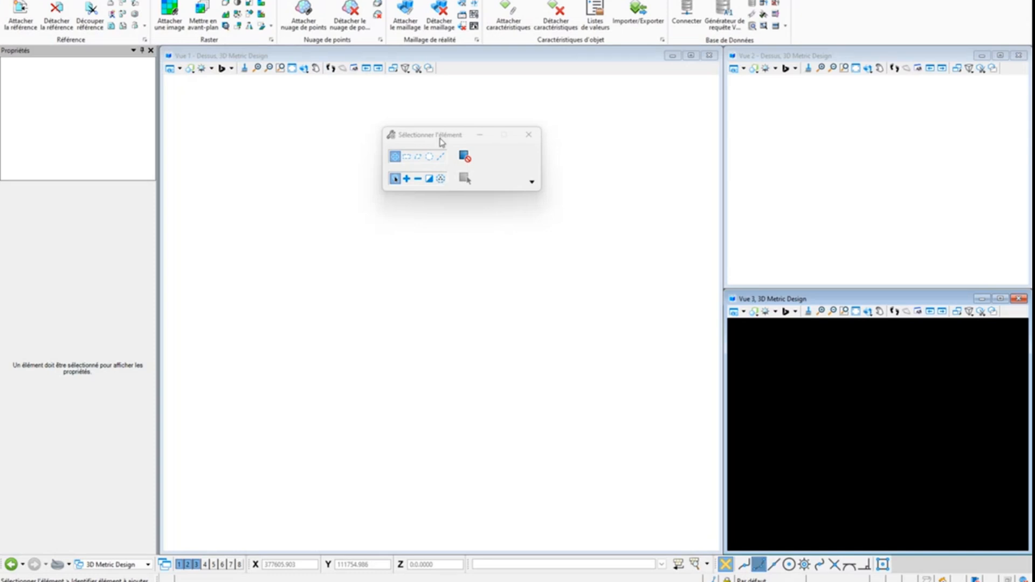
{"action": "left_click", "coordinate": [292, 69]}
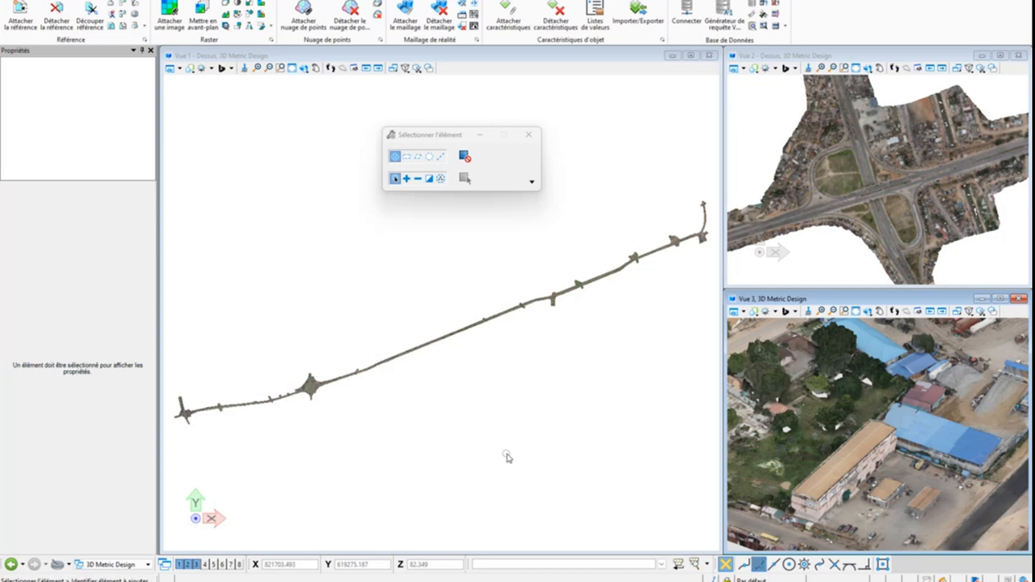
Examine the 3D mesh around the building with the tan roof in View 3 and the western interchange in View 1
{"action": "scroll", "coordinate": [880, 440], "scroll_direction": "up", "scroll_amount": 5}
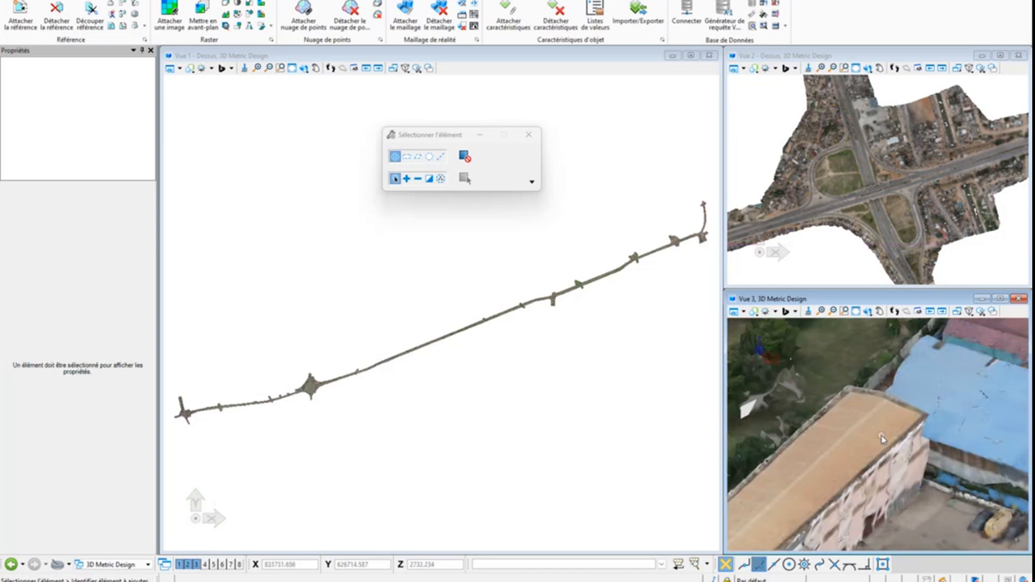
{"action": "mouse_move", "coordinate": [875, 445]}
{"action": "middle_mouse_down", "text": "shift"}
{"action": "mouse_move", "coordinate": [904, 433]}
{"action": "mouse_move", "coordinate": [900, 408]}
{"action": "mouse_move", "coordinate": [868, 422]}
{"action": "mouse_move", "coordinate": [881, 430]}
{"action": "middle_mouse_up", "text": "shift"}
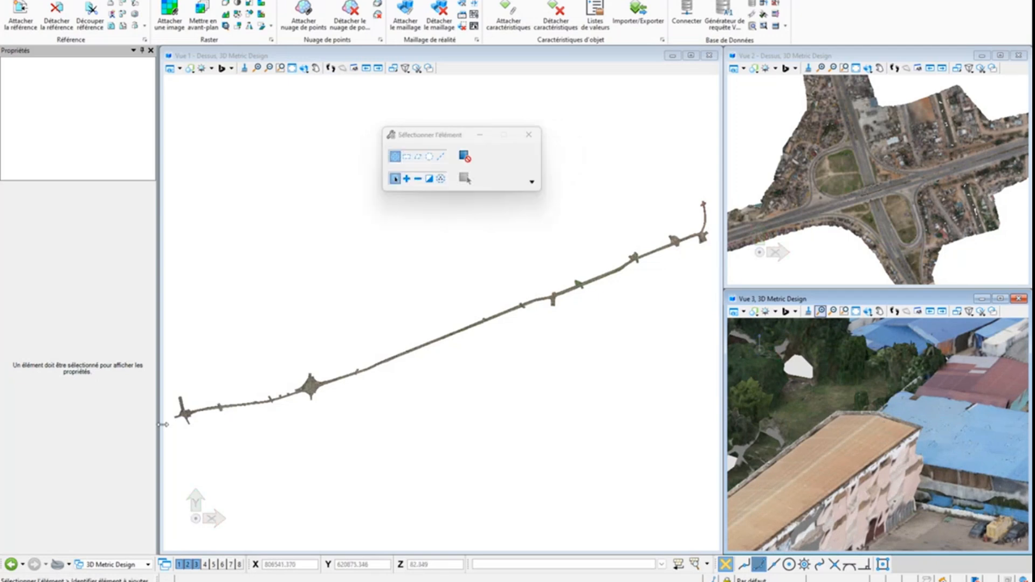
{"action": "scroll", "coordinate": [175, 421], "scroll_direction": "up", "scroll_amount": 8}
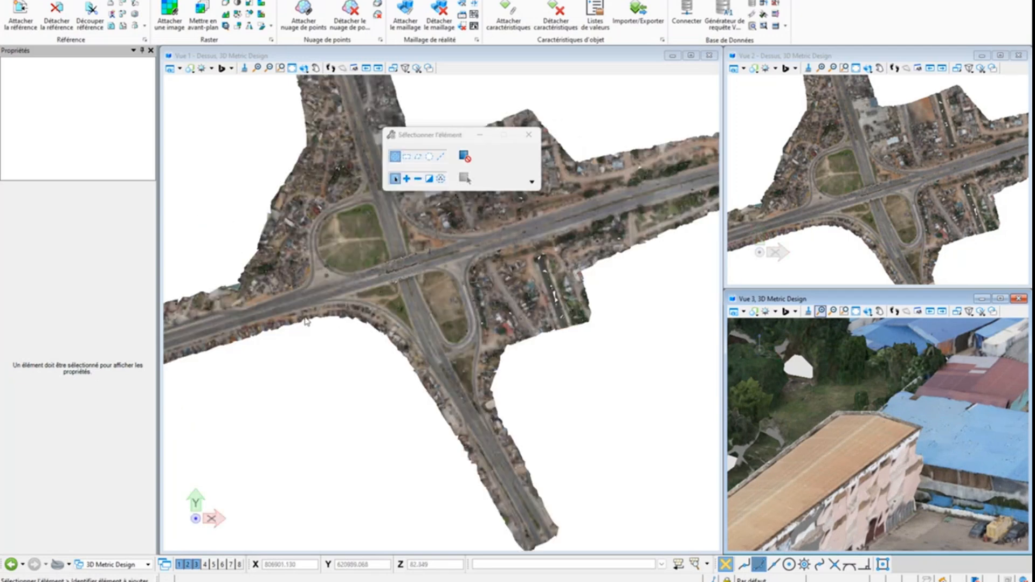
{"action": "middle_click_drag", "start_coordinate": [351, 317], "coordinate": [395, 315], "text": "shift"}
{"action": "scroll", "coordinate": [396, 315], "scroll_direction": "up", "scroll_amount": 6}
{"action": "scroll", "coordinate": [396, 308], "scroll_direction": "down", "scroll_amount": 2}
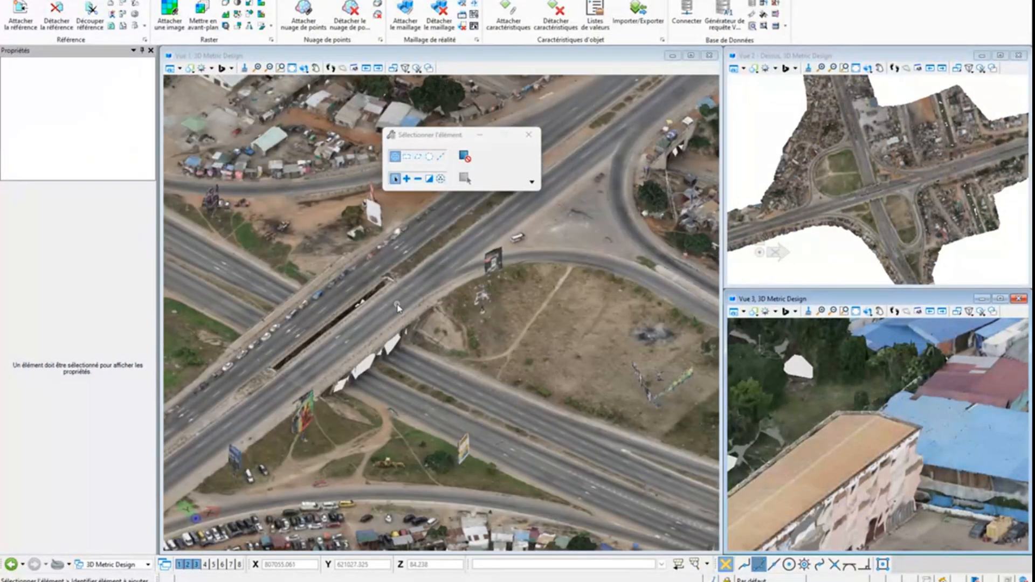
{"action": "mouse_move", "coordinate": [469, 350]}
{"action": "middle_mouse_down", "text": "shift"}
{"action": "mouse_move", "coordinate": [437, 336]}
{"action": "mouse_move", "coordinate": [463, 351]}
{"action": "middle_mouse_up", "text": "shift"}
{"action": "middle_click_drag", "start_coordinate": [376, 348], "coordinate": [437, 312], "text": "shift"}
{"action": "scroll", "coordinate": [437, 313], "scroll_direction": "down", "scroll_amount": 5}
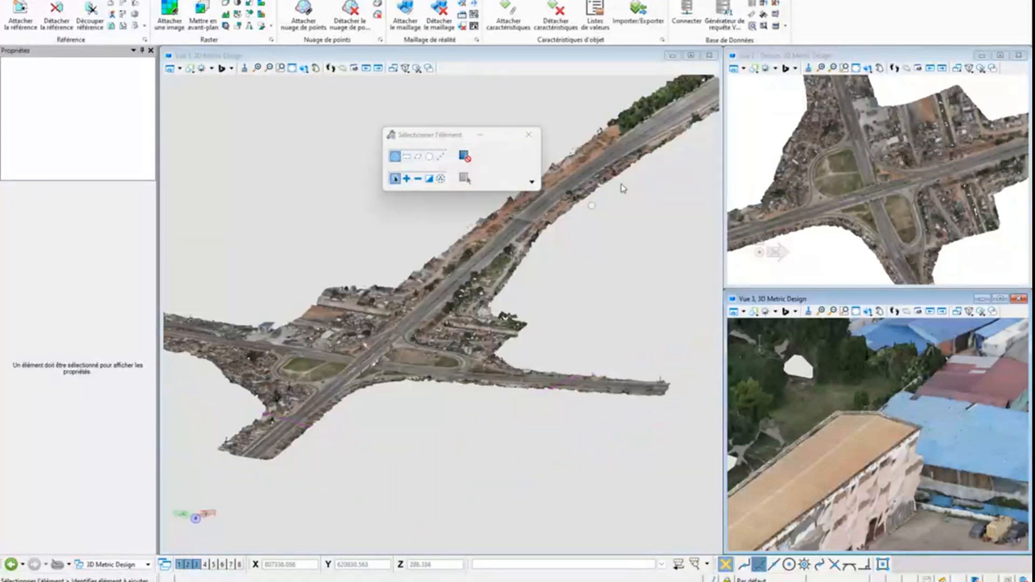
Examine the mesh around the roundabout junction over the highway and follow the road corridor further along
{"action": "middle_click_drag", "start_coordinate": [615, 172], "coordinate": [613, 175]}
{"action": "scroll", "coordinate": [593, 227], "scroll_direction": "up", "scroll_amount": 3}
{"action": "scroll", "coordinate": [576, 247], "scroll_direction": "up", "scroll_amount": 3}
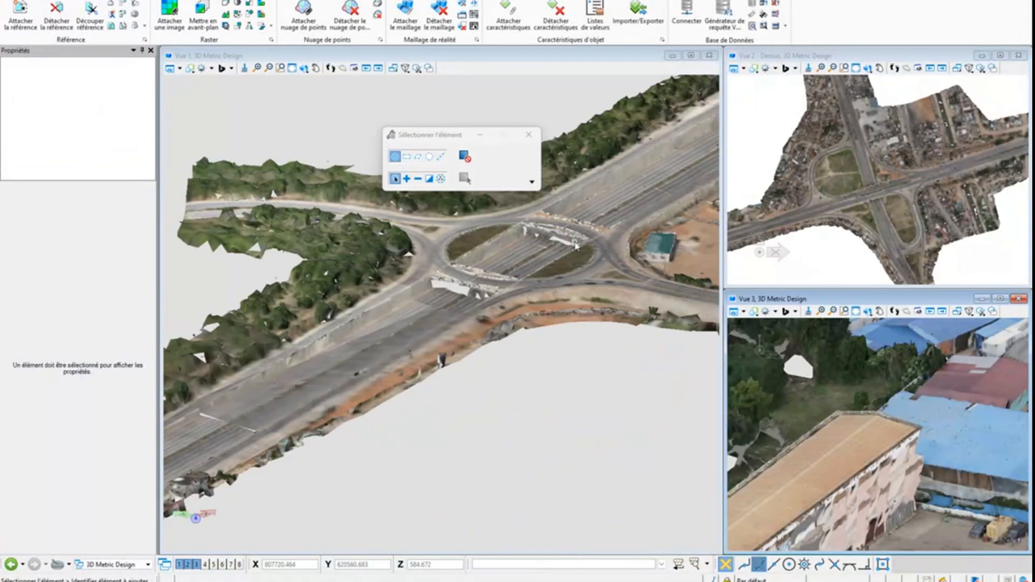
{"action": "middle_click_drag", "start_coordinate": [576, 247], "coordinate": [522, 426], "text": "shift"}
{"action": "middle_click_drag", "start_coordinate": [338, 333], "coordinate": [475, 351], "text": "shift"}
{"action": "scroll", "coordinate": [470, 349], "scroll_direction": "down", "scroll_amount": 6}
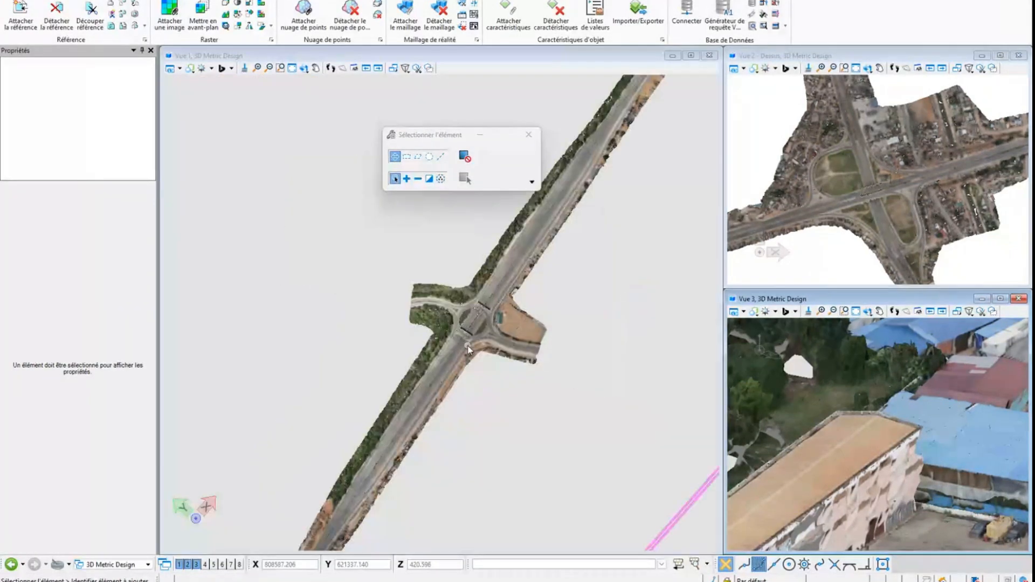
{"action": "middle_click_drag", "start_coordinate": [641, 130], "coordinate": [425, 390]}
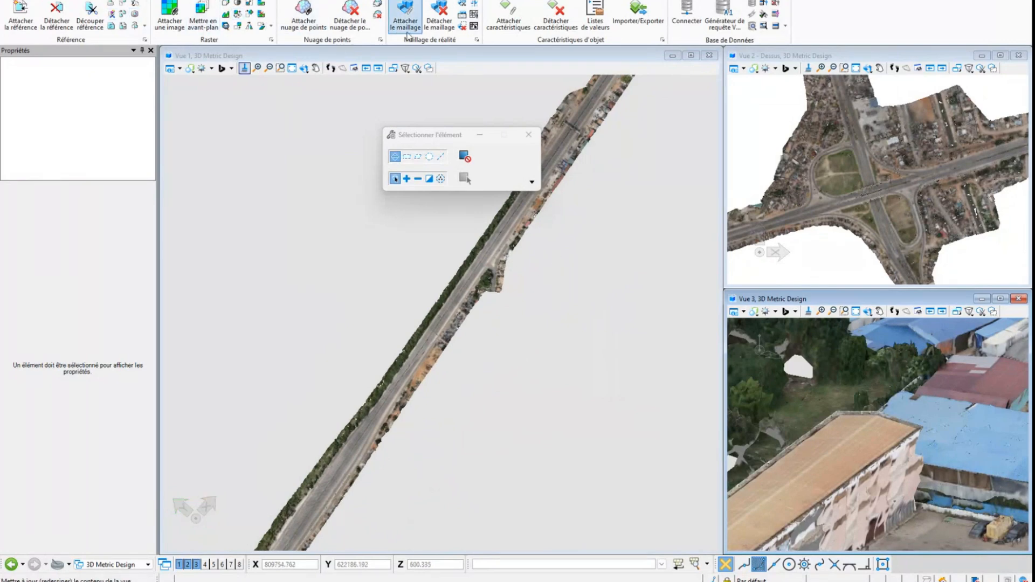
Check the full file sizes of the three 3SM parts in the 001.Netis folder without attaching a mesh
{"action": "left_click", "coordinate": [405, 13]}
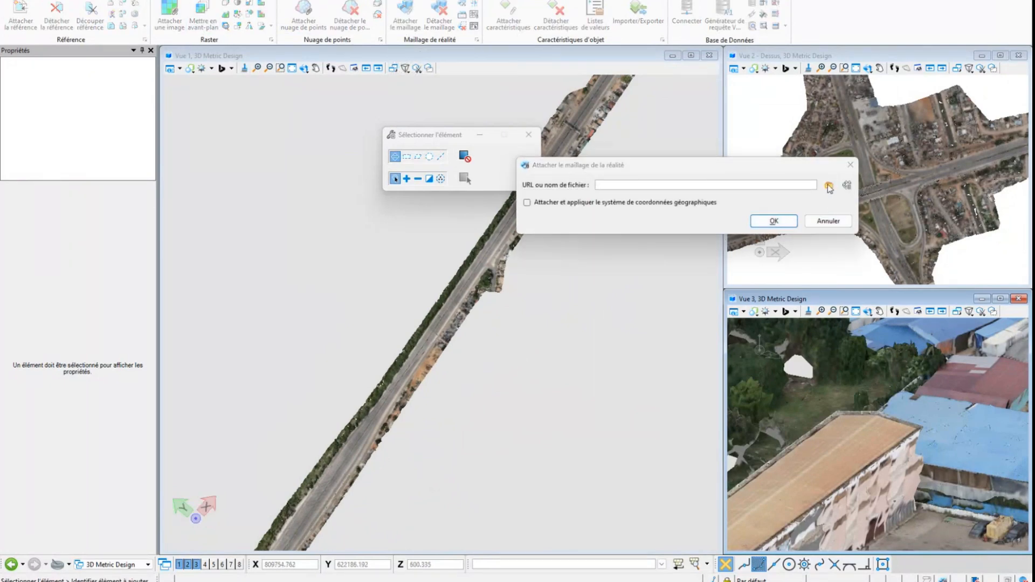
{"action": "left_click", "coordinate": [828, 185]}
{"action": "left_click_drag", "start_coordinate": [903, 189], "coordinate": [570, 118]}
{"action": "left_click", "coordinate": [424, 195]}
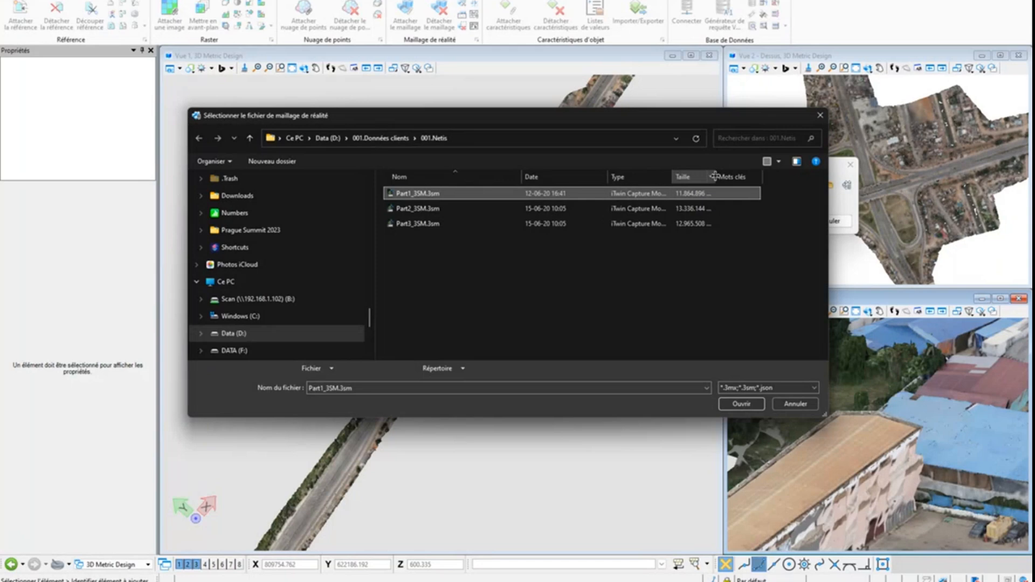
{"action": "left_click_drag", "start_coordinate": [715, 177], "coordinate": [739, 177]}
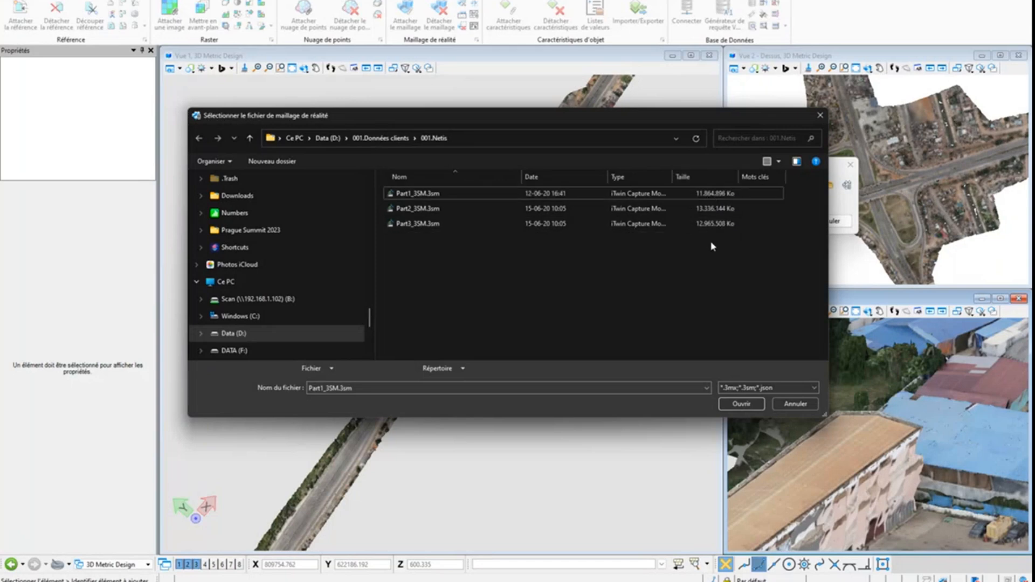
{"action": "left_click", "coordinate": [791, 406]}
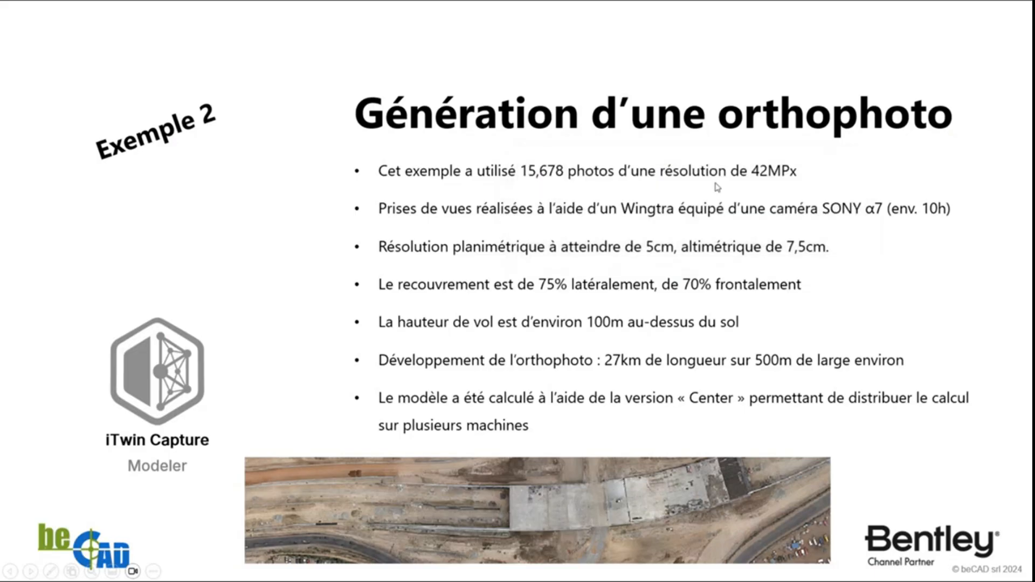
{"action": "key", "text": "Right"}
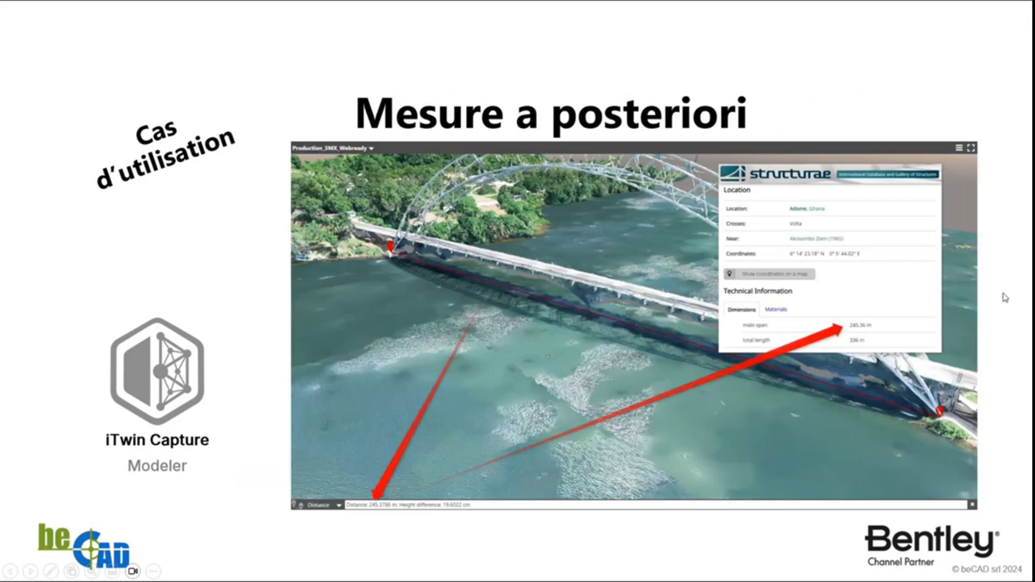
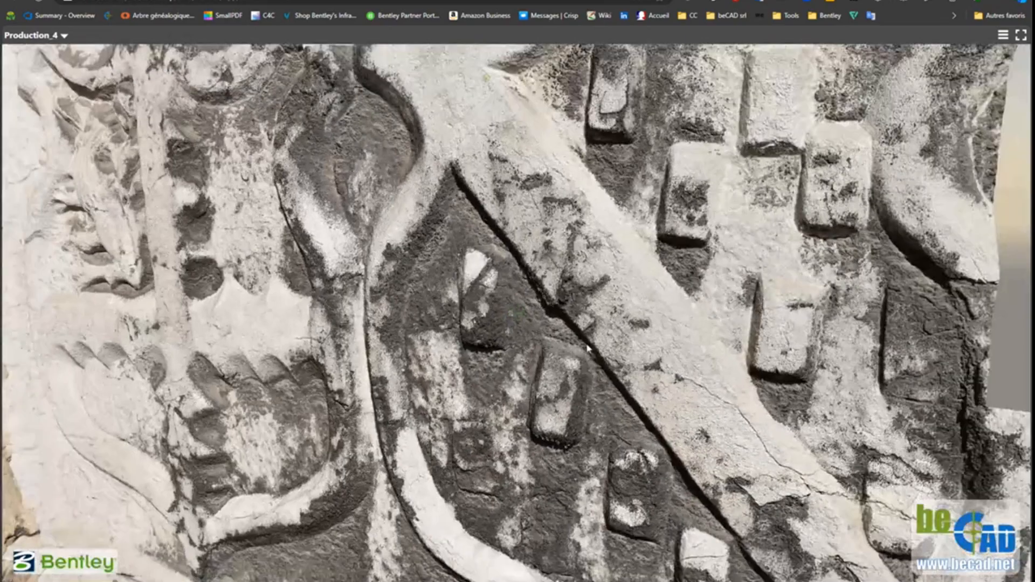
Advance the presentation past the Patrimoine slide to "Modélisation massive pour la 3D géospatiale" and open the linked Strasbourg 3D viewer
{"action": "left_click", "coordinate": [903, 103]}
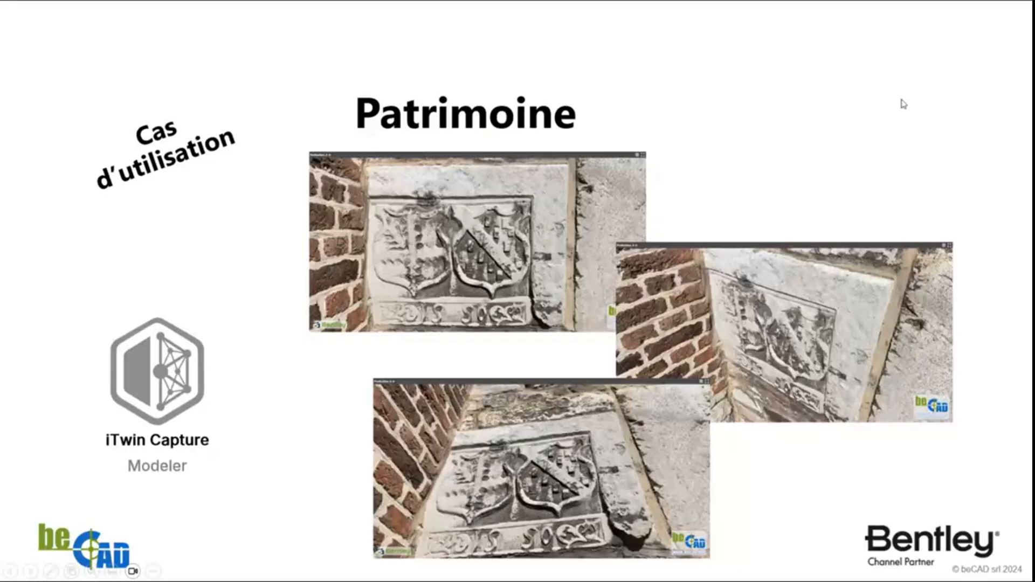
{"action": "left_click", "coordinate": [1010, 283]}
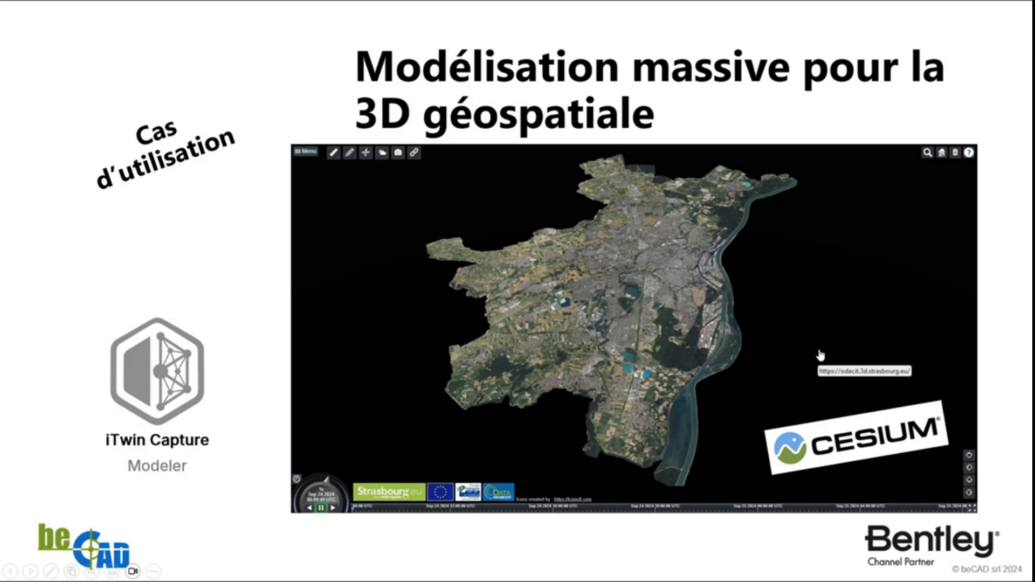
{"action": "left_click", "coordinate": [807, 303]}
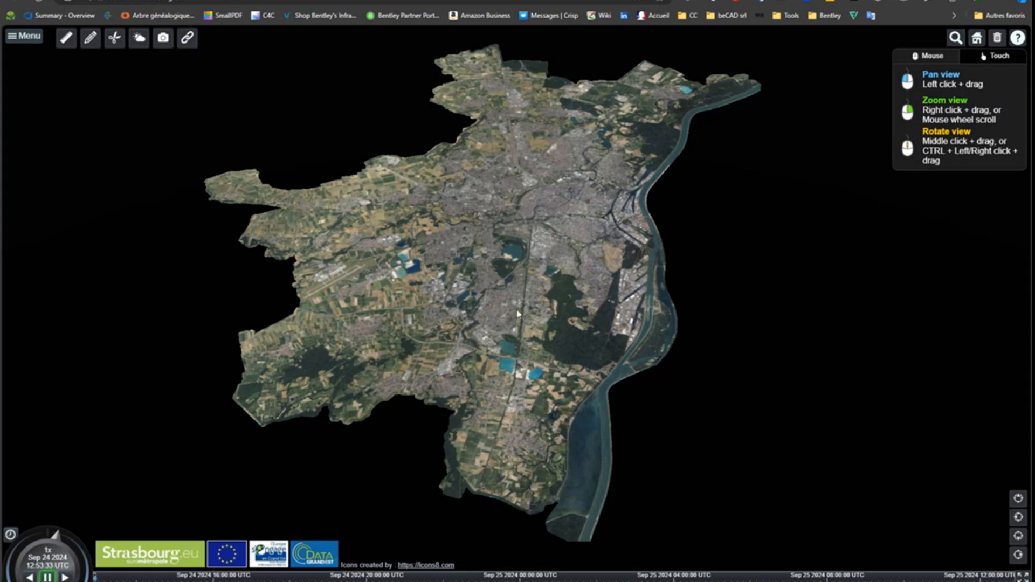
Display the Lignes TRAM layer from the Mobilité - Infrastructure - Déplacement category on the Strasbourg mesh and hide it again
{"action": "left_click", "coordinate": [31, 39]}
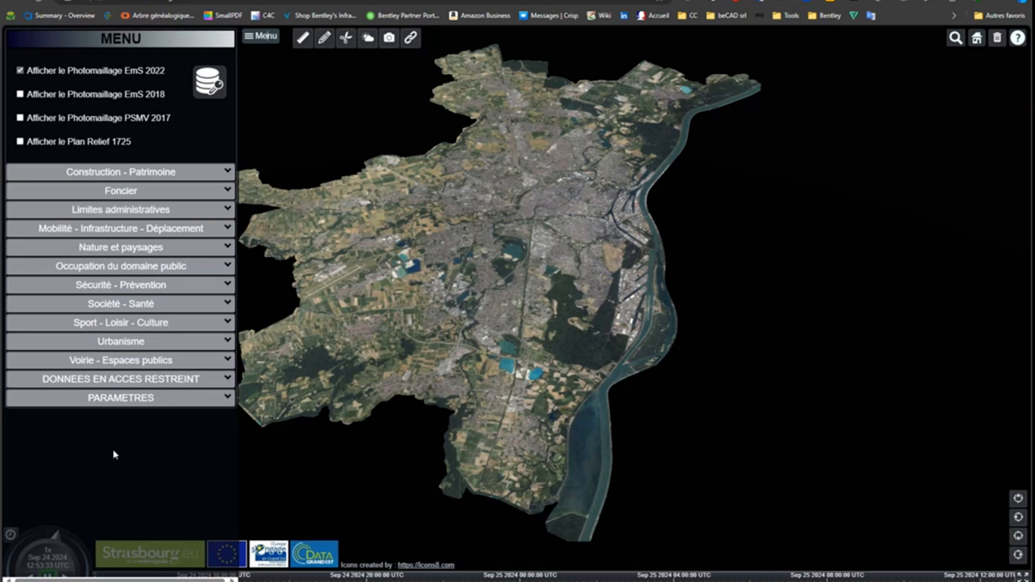
{"action": "left_click", "coordinate": [110, 232]}
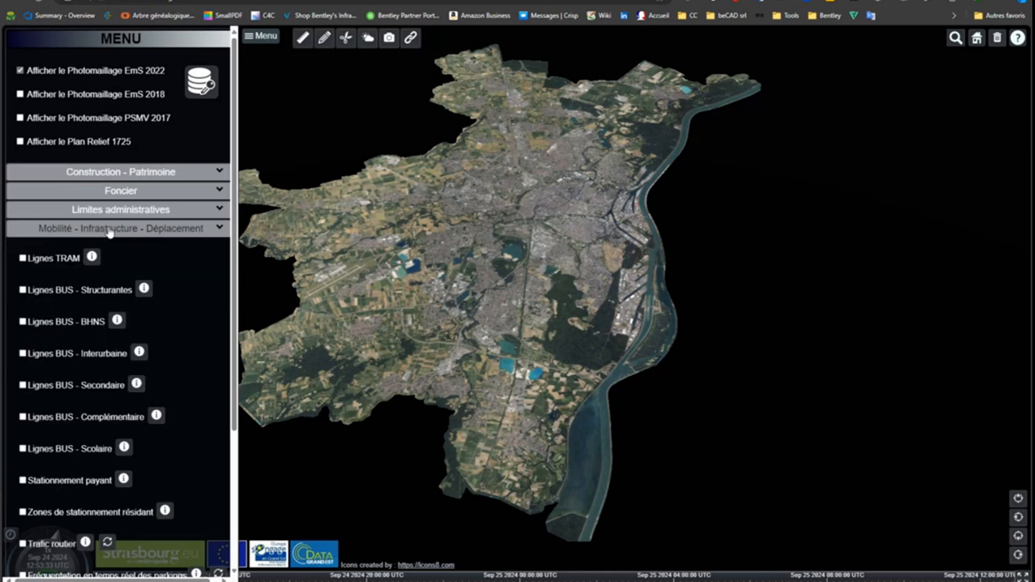
{"action": "left_click", "coordinate": [23, 259]}
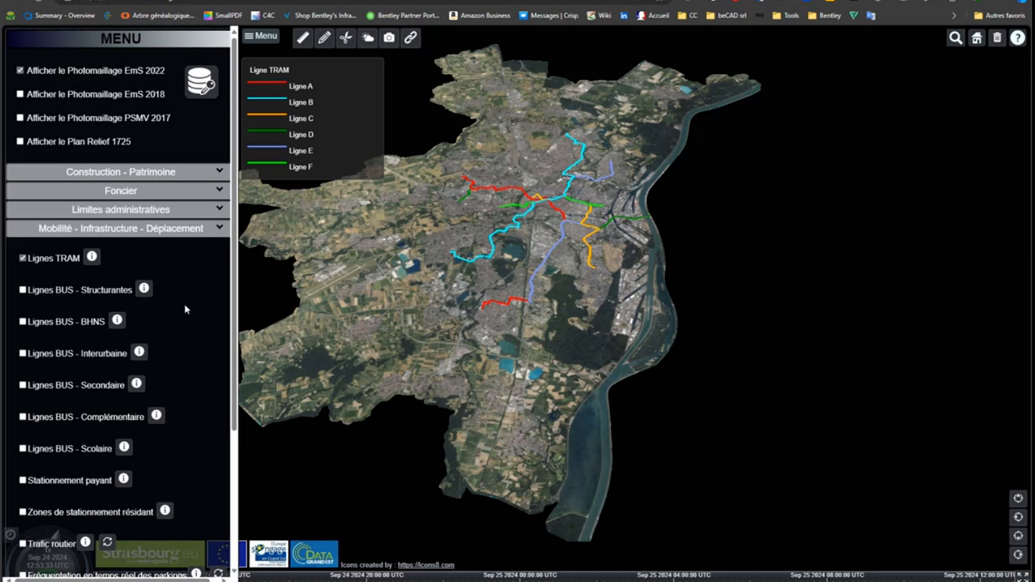
{"action": "left_click", "coordinate": [22, 259]}
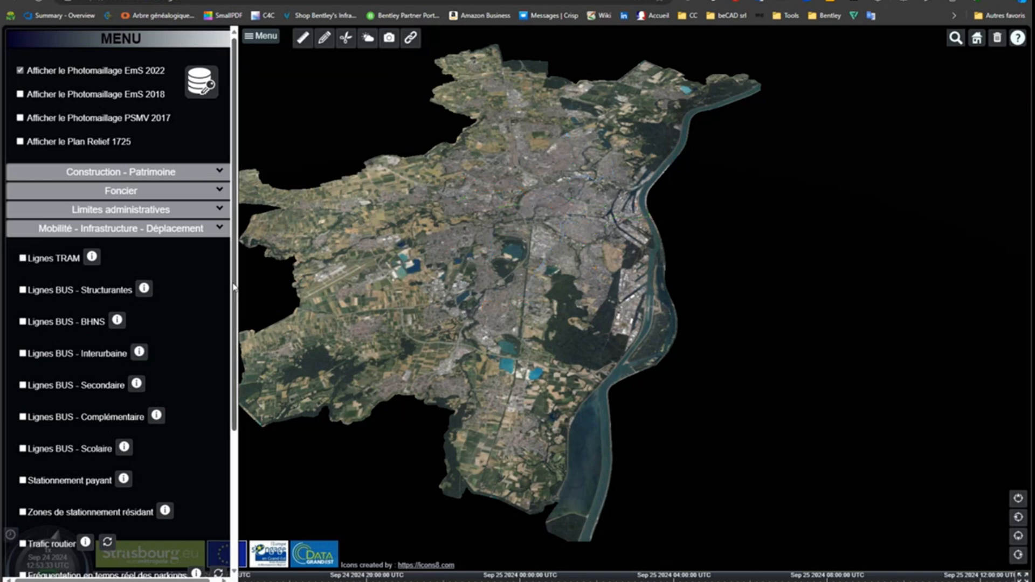
{"action": "scroll", "coordinate": [233, 287], "scroll_direction": "down", "scroll_amount": 1}
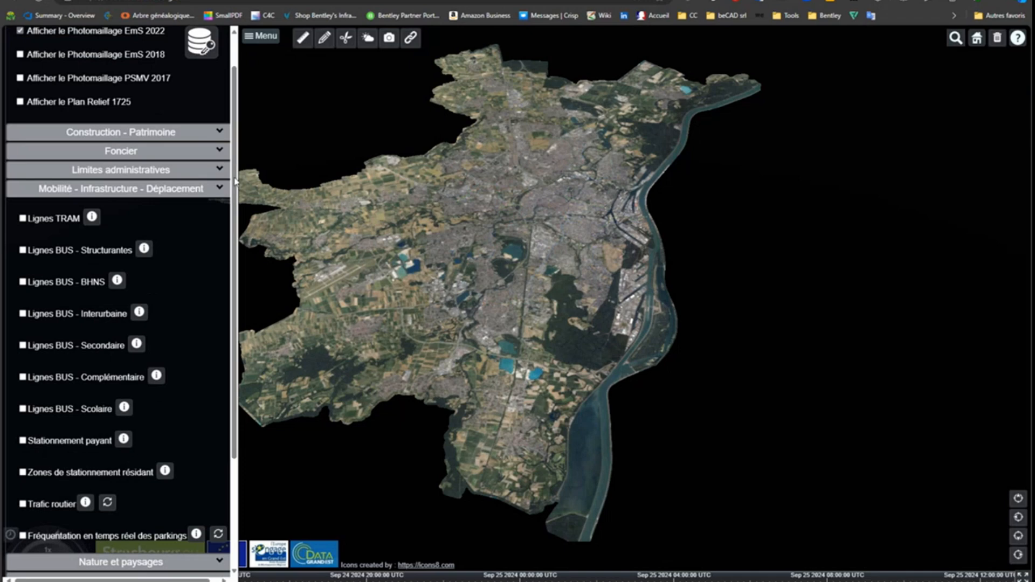
{"action": "left_click", "coordinate": [178, 189]}
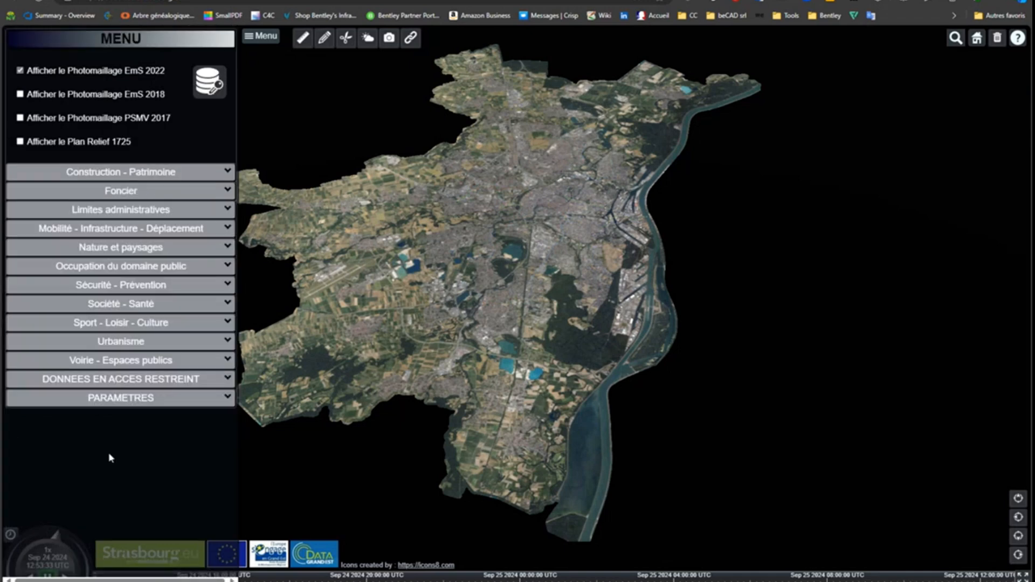
Display the Fréquentation des piscines layer from the Sport - Loisir - Culture category and examine the swimming pool markers across the city mesh
{"action": "left_click", "coordinate": [229, 323]}
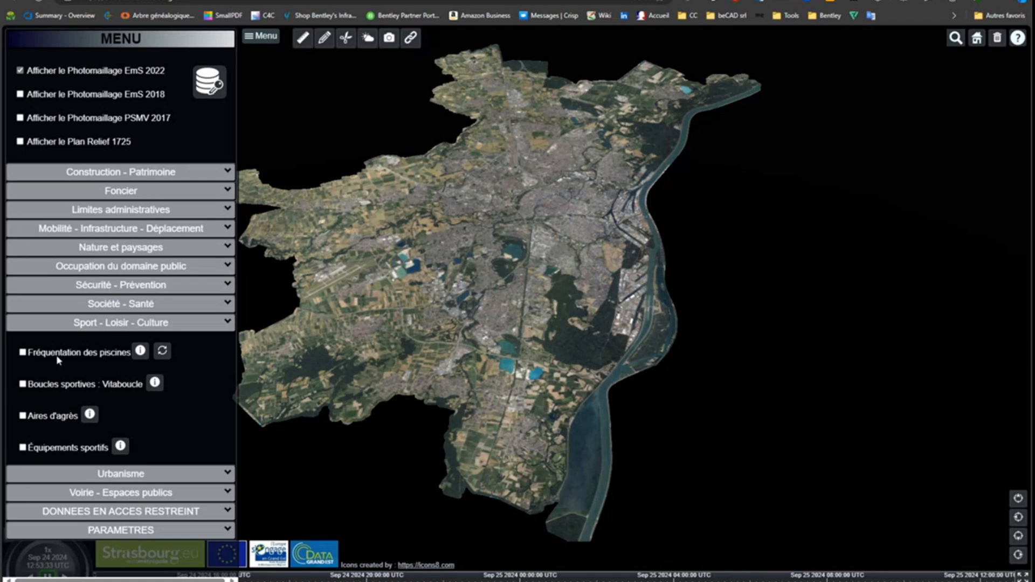
{"action": "left_click", "coordinate": [23, 354]}
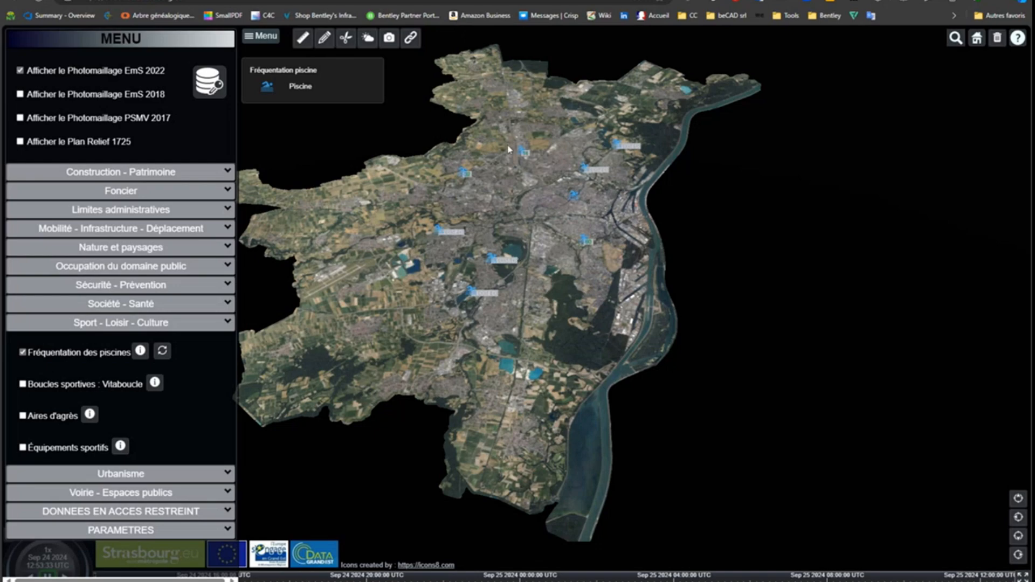
{"action": "scroll", "coordinate": [507, 150], "scroll_direction": "up", "scroll_amount": 5}
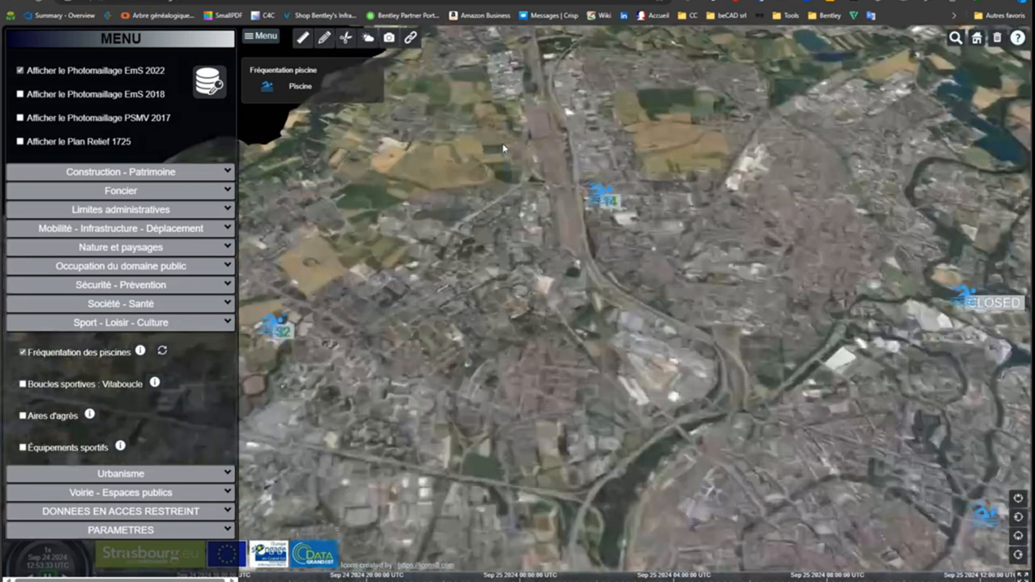
{"action": "scroll", "coordinate": [507, 151], "scroll_direction": "down", "scroll_amount": 3}
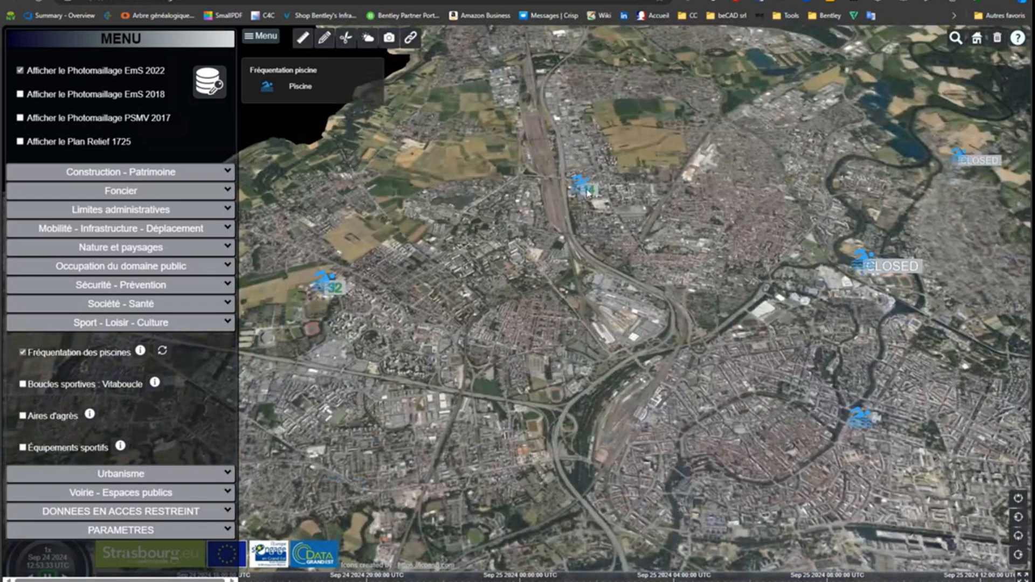
{"action": "scroll", "coordinate": [598, 240], "scroll_direction": "down", "scroll_amount": 3}
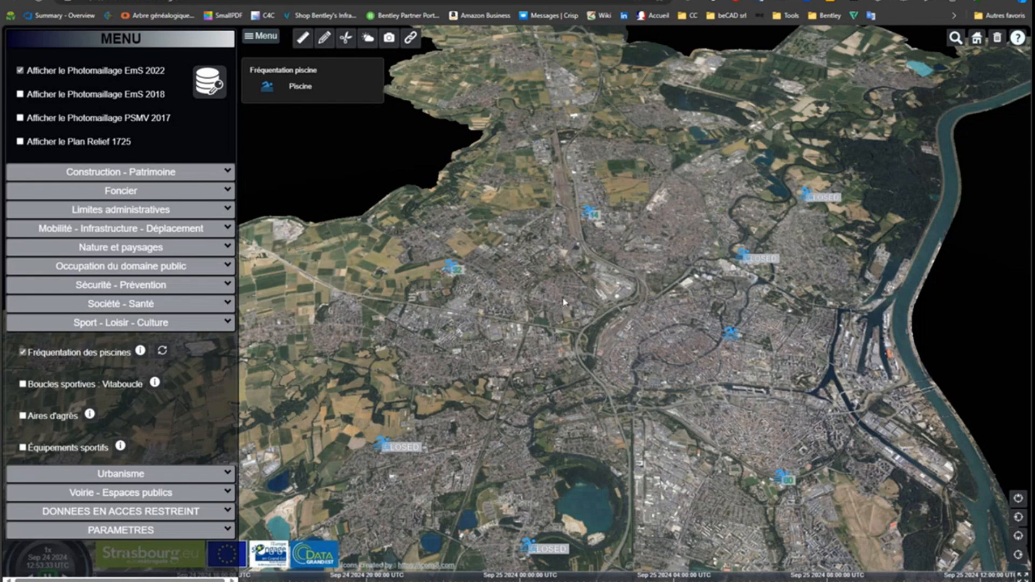
{"action": "scroll", "coordinate": [586, 332], "scroll_direction": "down", "scroll_amount": 5}
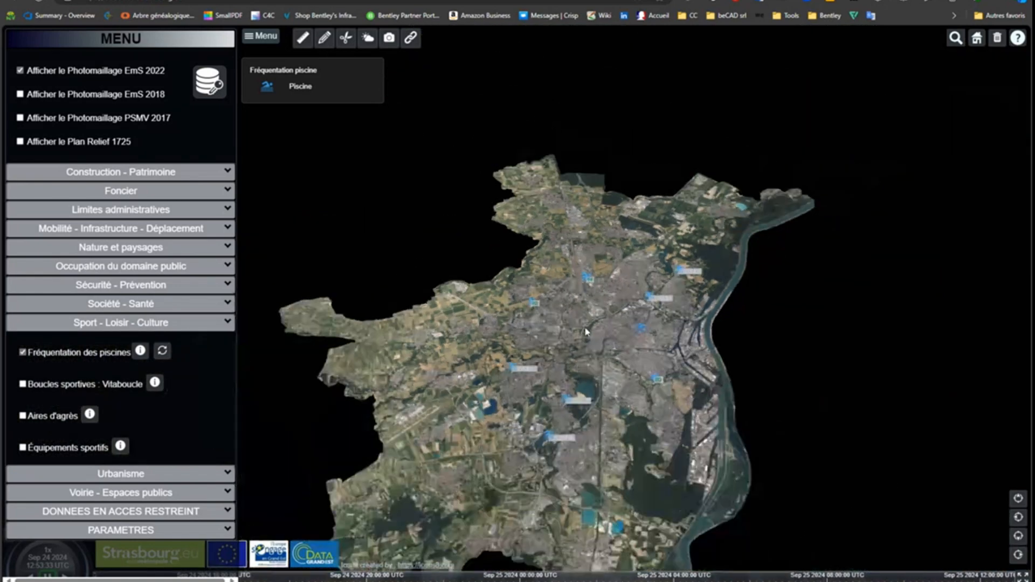
{"action": "middle_click_drag", "start_coordinate": [587, 332], "coordinate": [585, 431]}
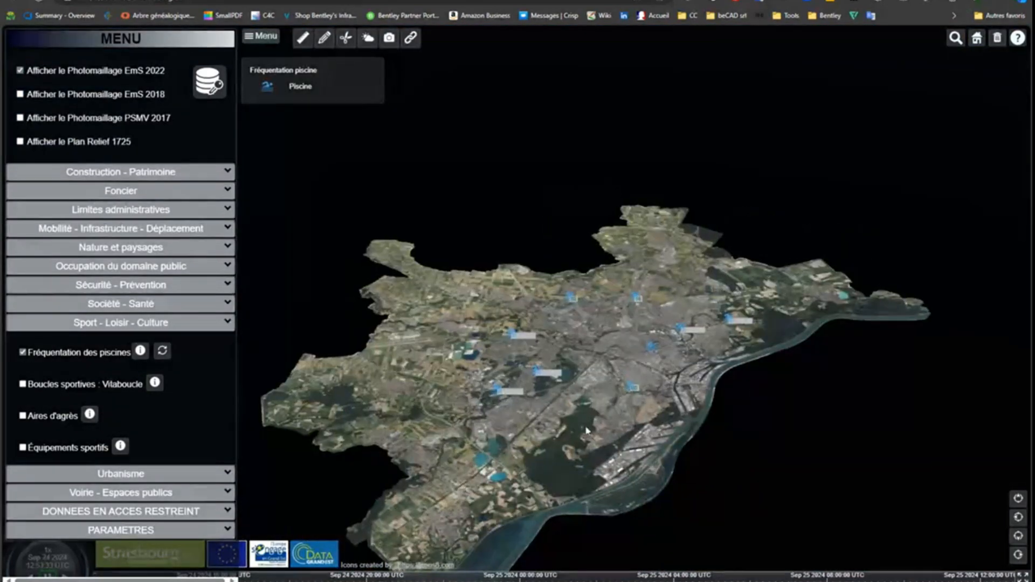
{"action": "scroll", "coordinate": [587, 431], "scroll_direction": "up", "scroll_amount": 5}
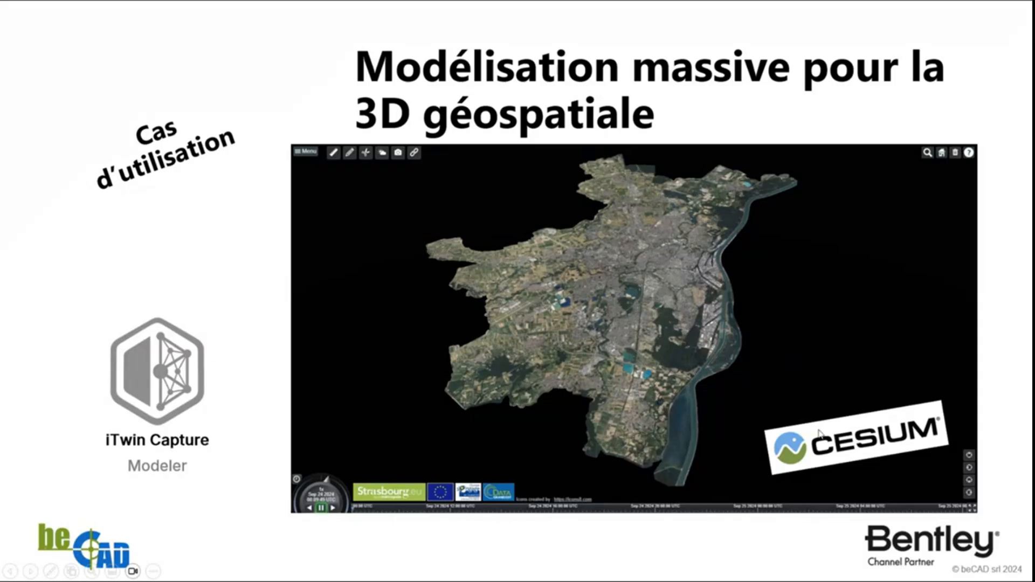
Advance the presentation from the Strasbourg use case to the "L'offre commerciale" slide
{"action": "left_click", "coordinate": [1013, 227]}
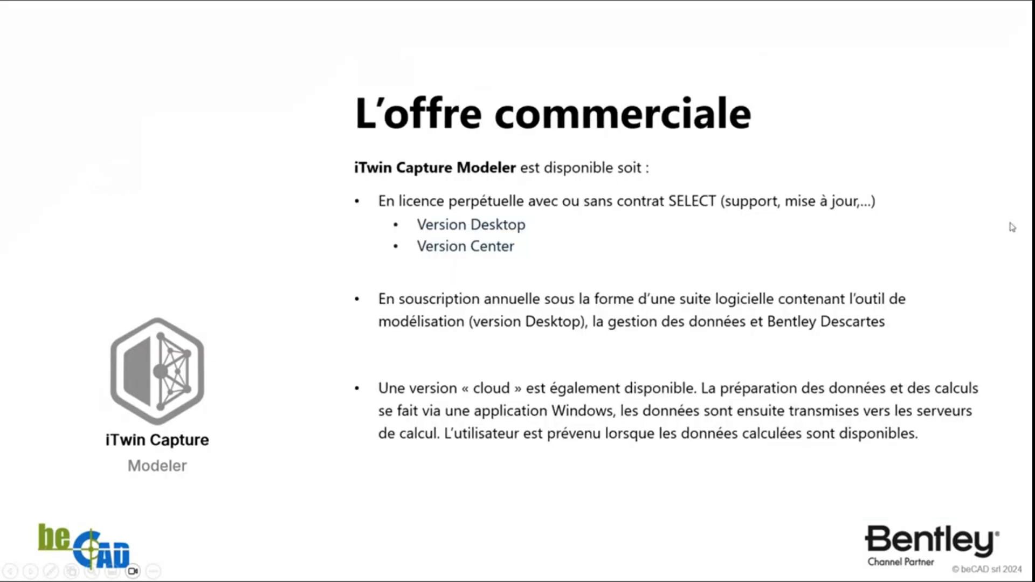
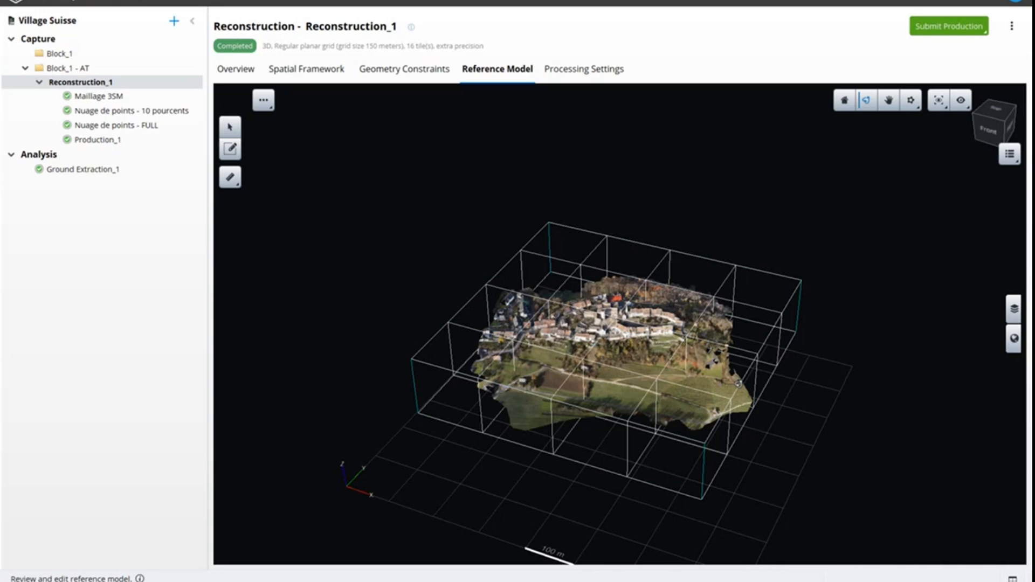
Open a tile of the village reference model for touchup, delete a rectangular selection of mesh faces at its edge, and exit without saving
{"action": "left_click", "coordinate": [232, 150]}
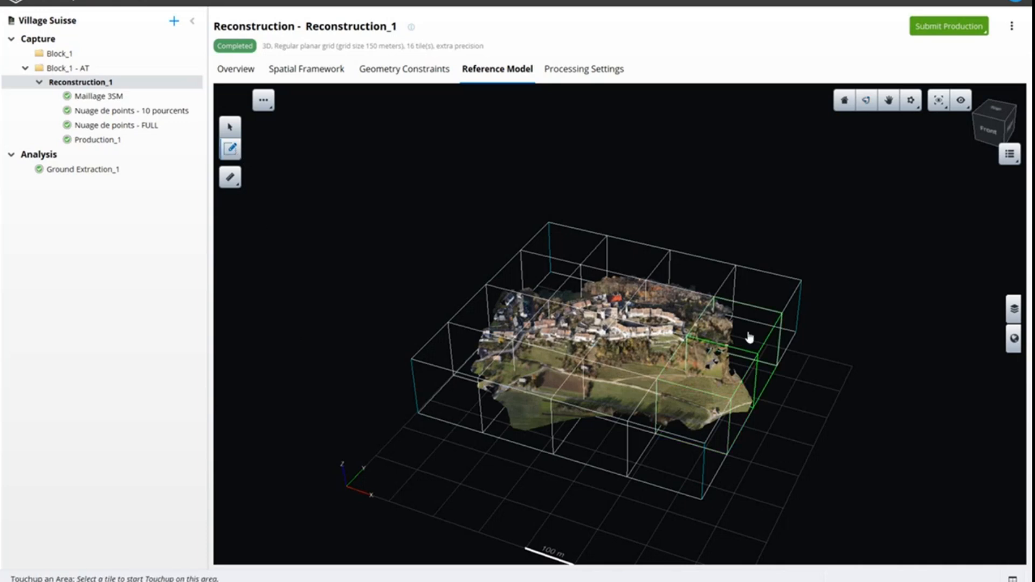
{"action": "left_click", "coordinate": [719, 380]}
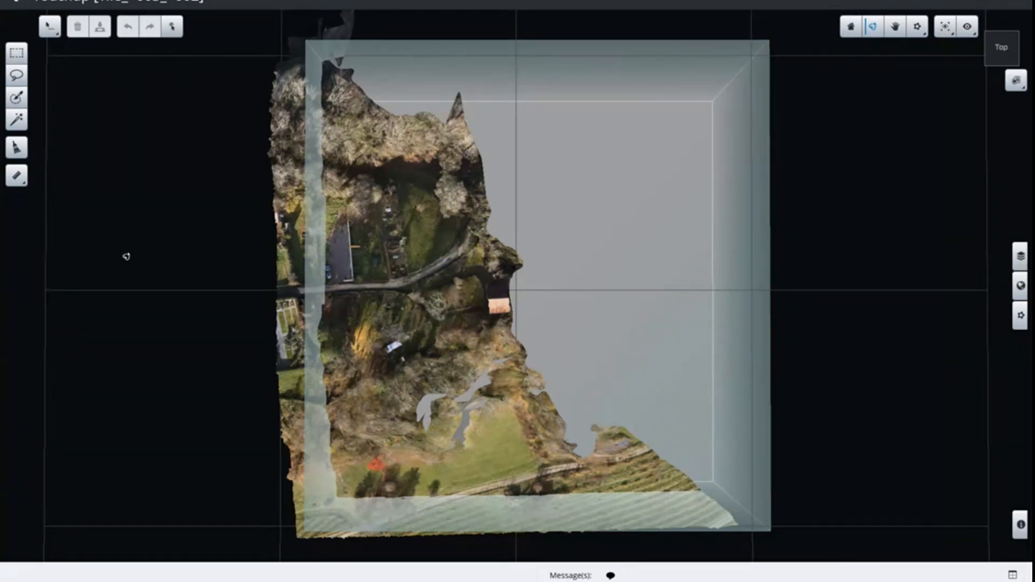
{"action": "left_click", "coordinate": [17, 54]}
{"action": "left_click_drag", "start_coordinate": [577, 409], "coordinate": [680, 486]}
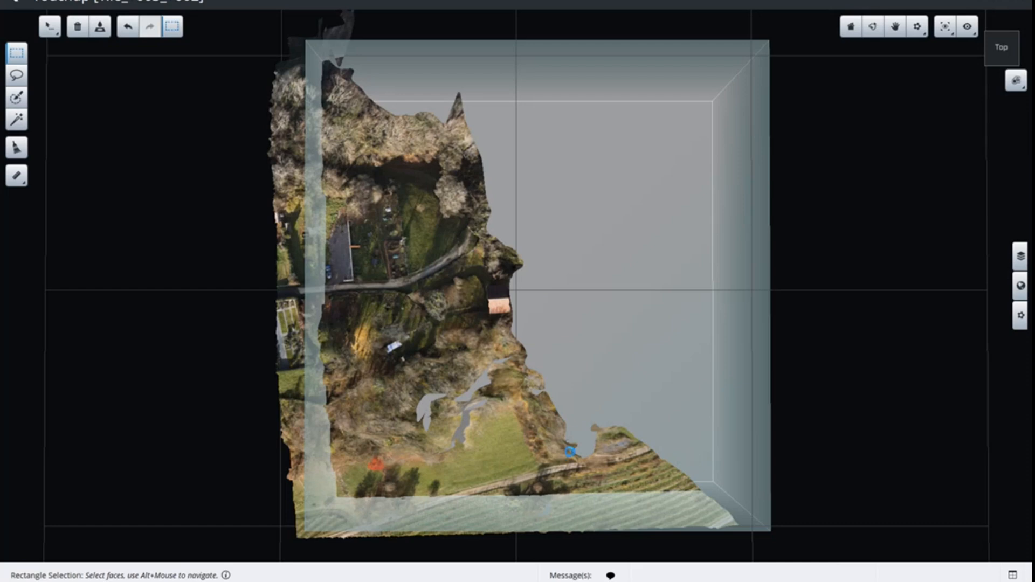
{"action": "key", "text": "Delete"}
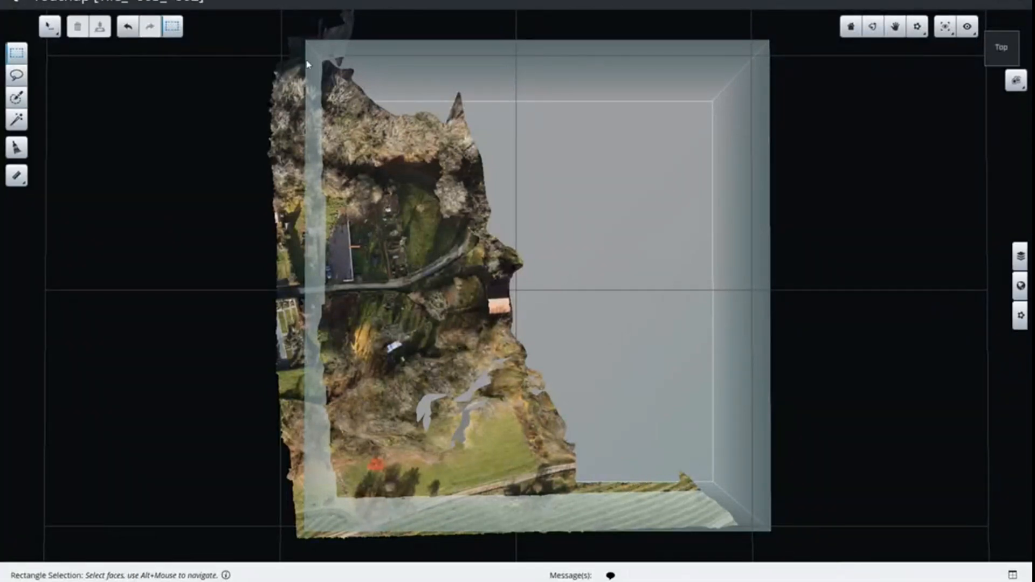
{"action": "left_click", "coordinate": [15, 3]}
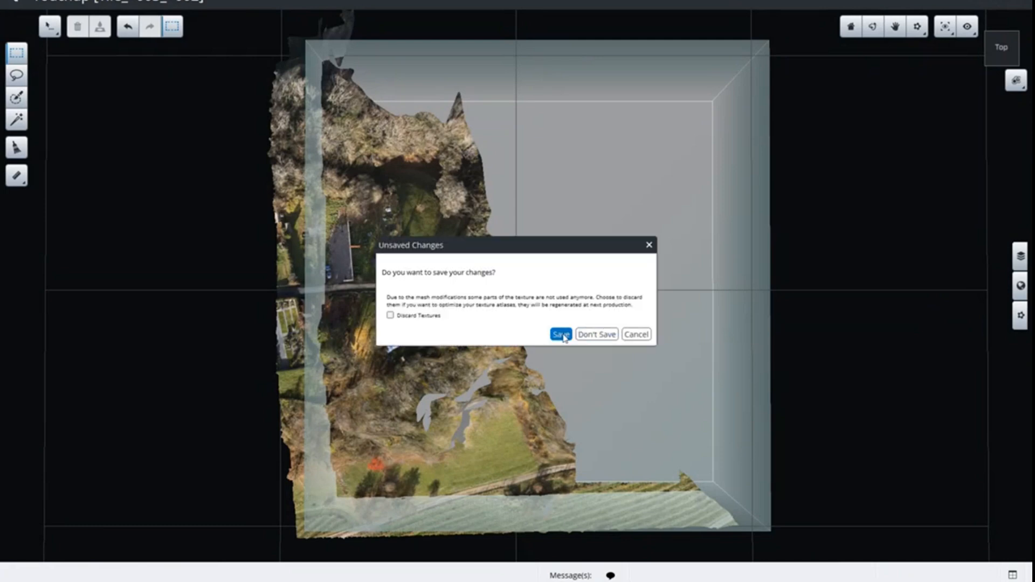
{"action": "left_click", "coordinate": [607, 336]}
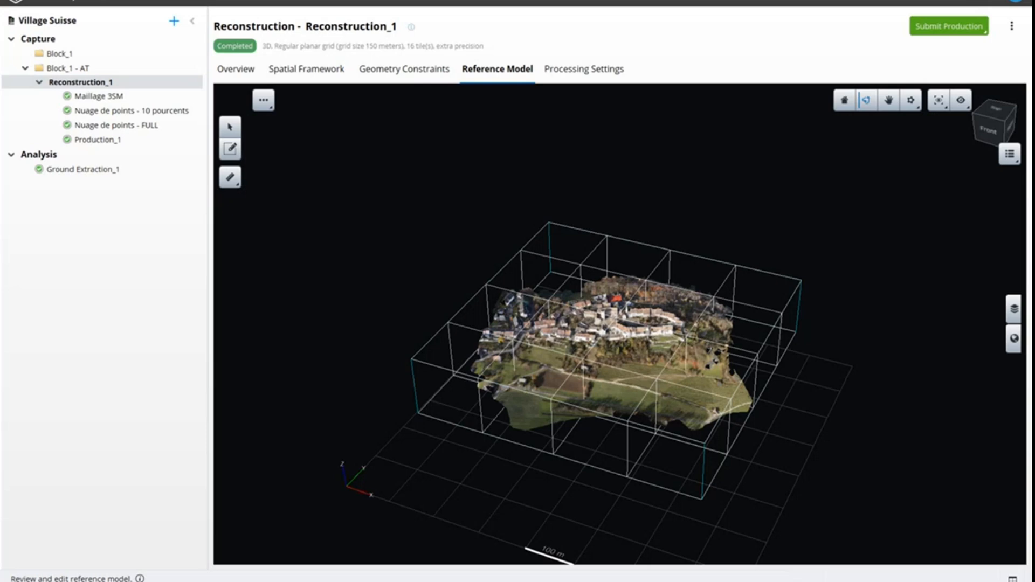
Examine the village reference model of Reconstruction_1 up close, from directly above and at oblique angles
{"action": "left_click_drag", "start_coordinate": [619, 323], "coordinate": [613, 366]}
{"action": "scroll", "coordinate": [634, 390], "scroll_direction": "up", "scroll_amount": 5}
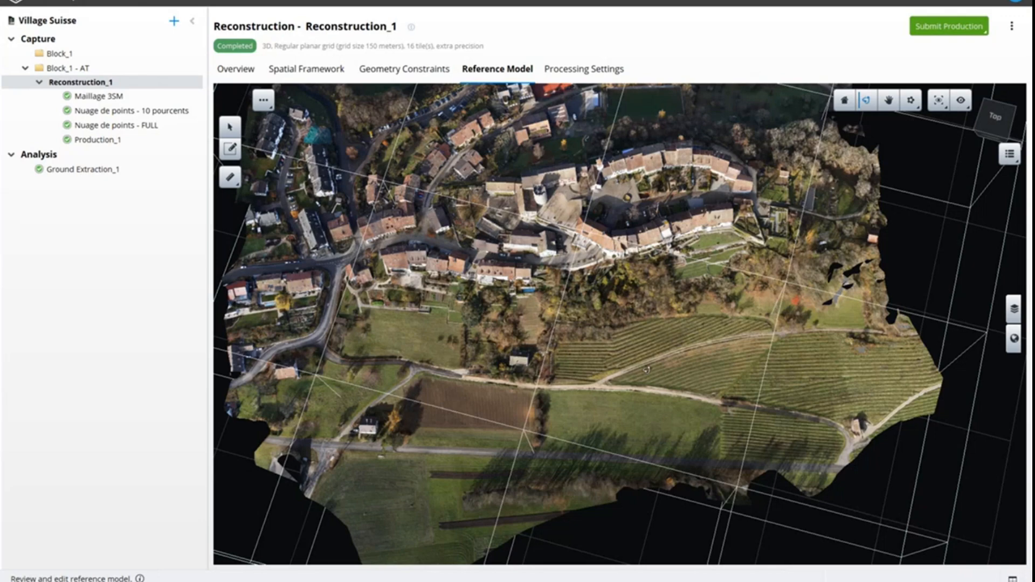
{"action": "mouse_move", "coordinate": [620, 323]}
{"action": "left_mouse_down"}
{"action": "mouse_move", "coordinate": [657, 360]}
{"action": "mouse_move", "coordinate": [636, 330]}
{"action": "left_mouse_up"}
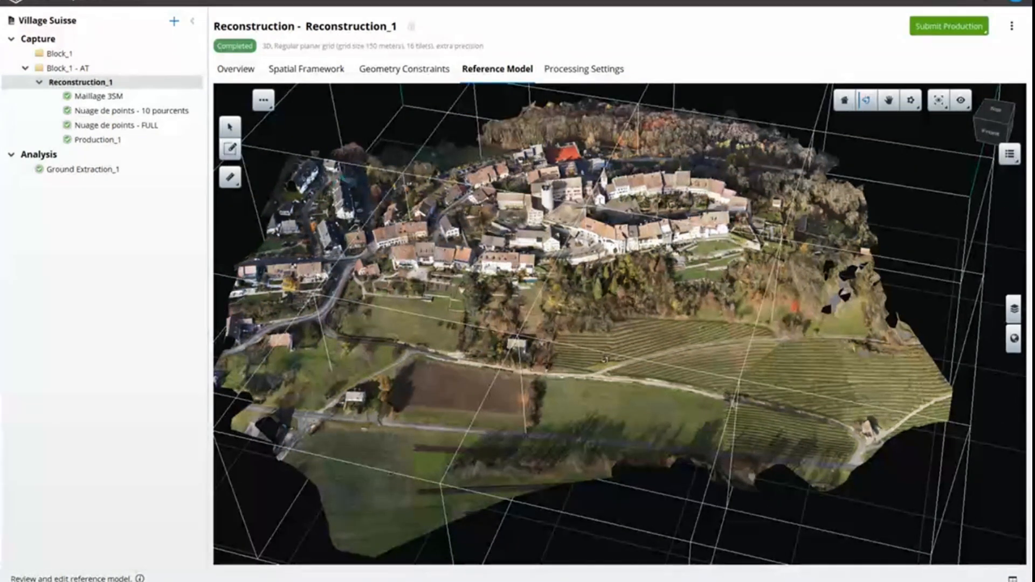
{"action": "left_click_drag", "start_coordinate": [636, 349], "coordinate": [607, 444]}
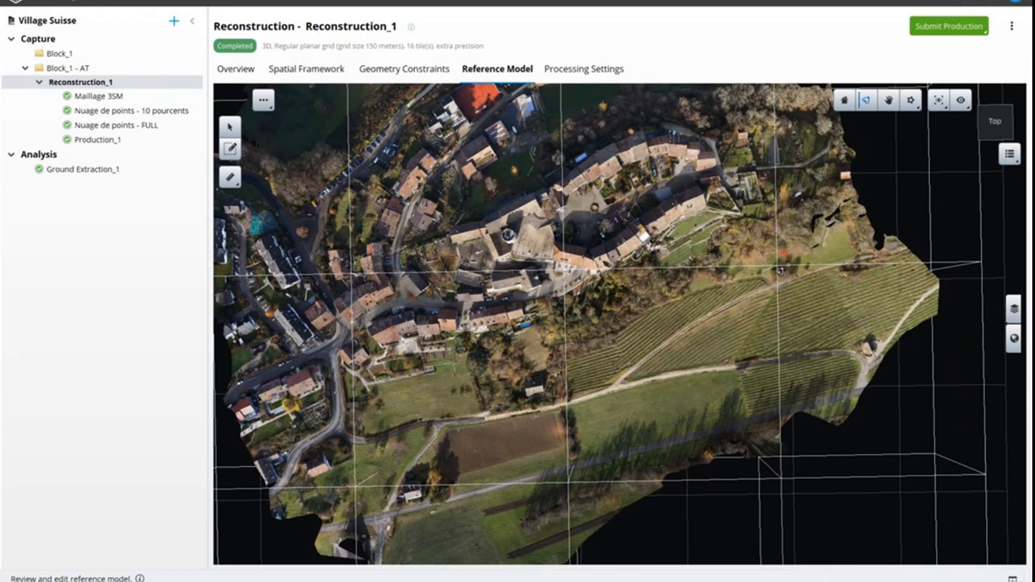
{"action": "left_click_drag", "start_coordinate": [505, 494], "coordinate": [560, 396]}
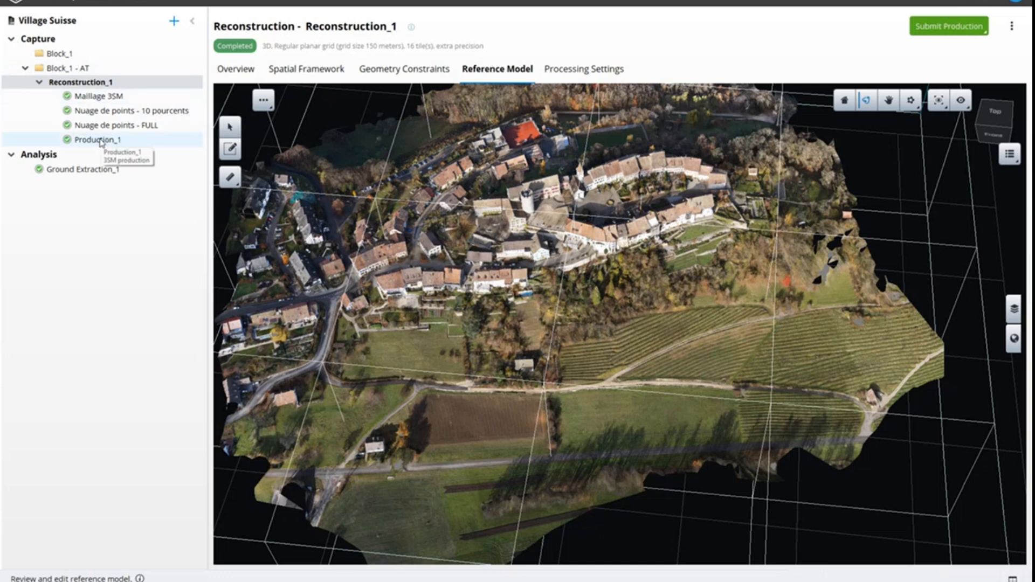
Check the production results of Nuage de points - FULL and Maillage 3SM
{"action": "left_click", "coordinate": [155, 132]}
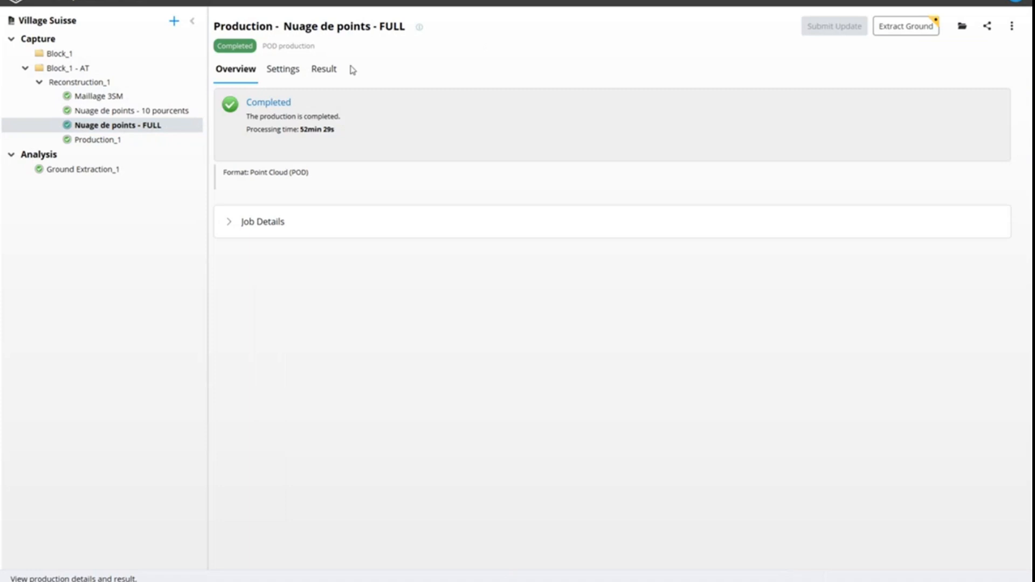
{"action": "left_click", "coordinate": [326, 73]}
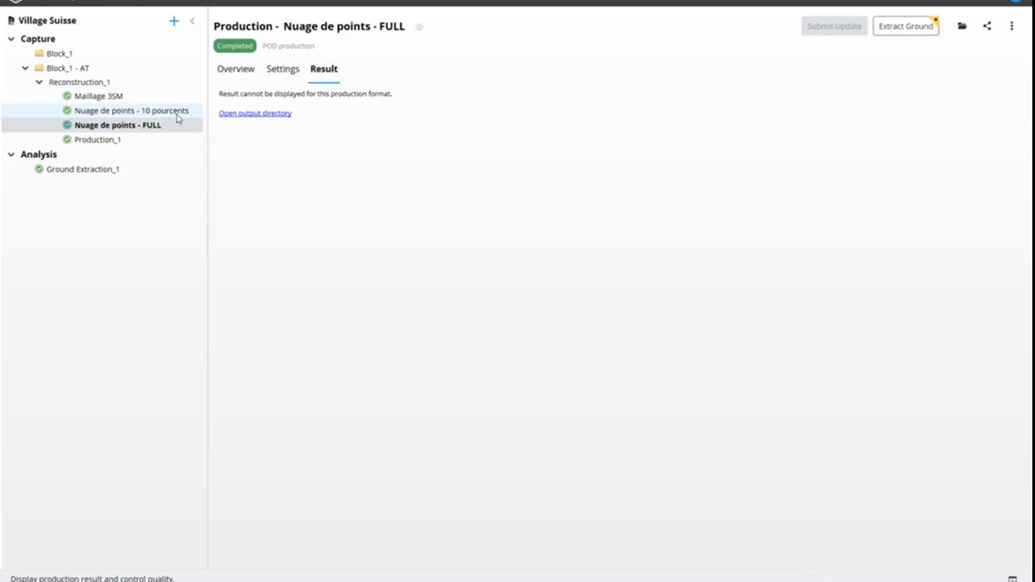
{"action": "left_click", "coordinate": [106, 99]}
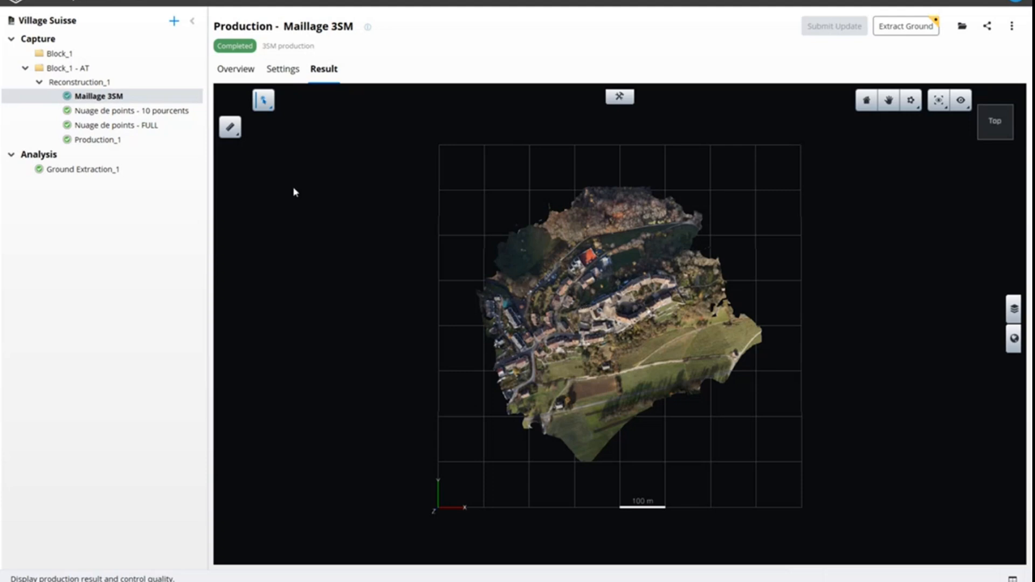
Start a new production of Reconstruction_1 processed locally with iTwin Capture Modeler Engine, using the Export 3D mesh purpose
{"action": "left_click", "coordinate": [135, 86]}
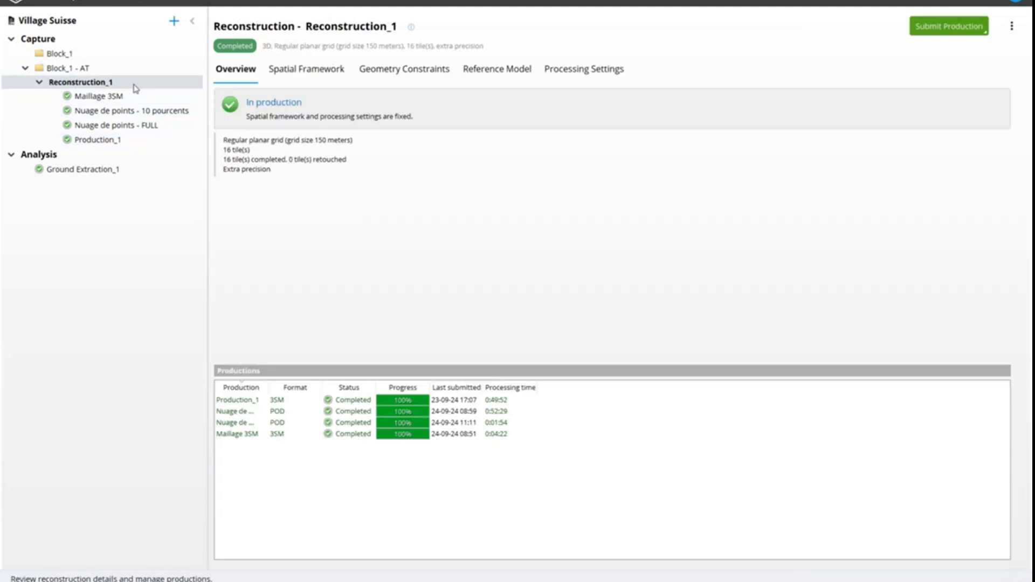
{"action": "left_click", "coordinate": [927, 28]}
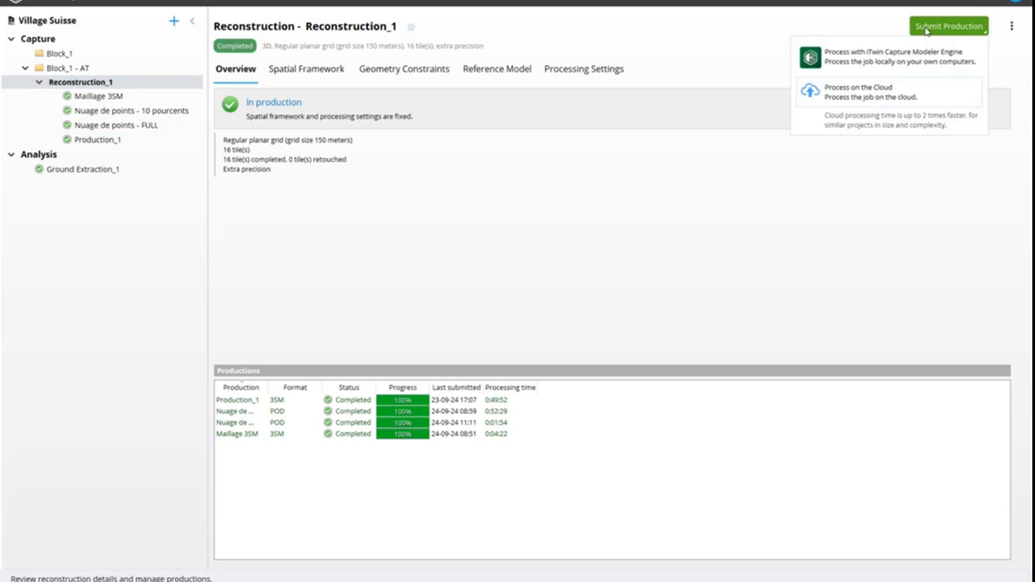
{"action": "left_click", "coordinate": [855, 62]}
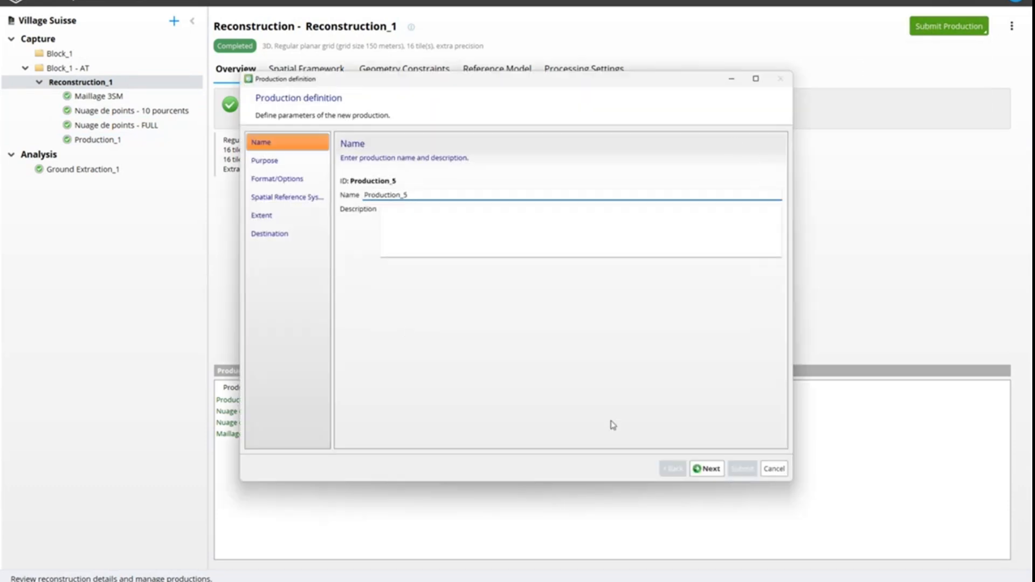
{"action": "left_click", "coordinate": [708, 467]}
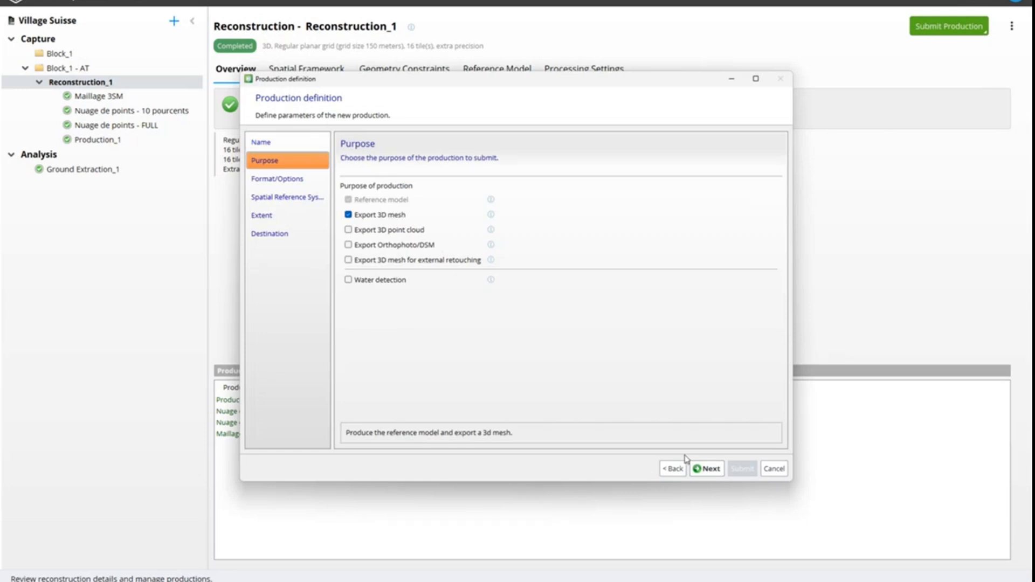
{"action": "left_click", "coordinate": [709, 469]}
Review the full list of output formats available for the 3D mesh, keeping Bentley Scalable Mesh (3SM)
{"action": "left_click", "coordinate": [490, 188]}
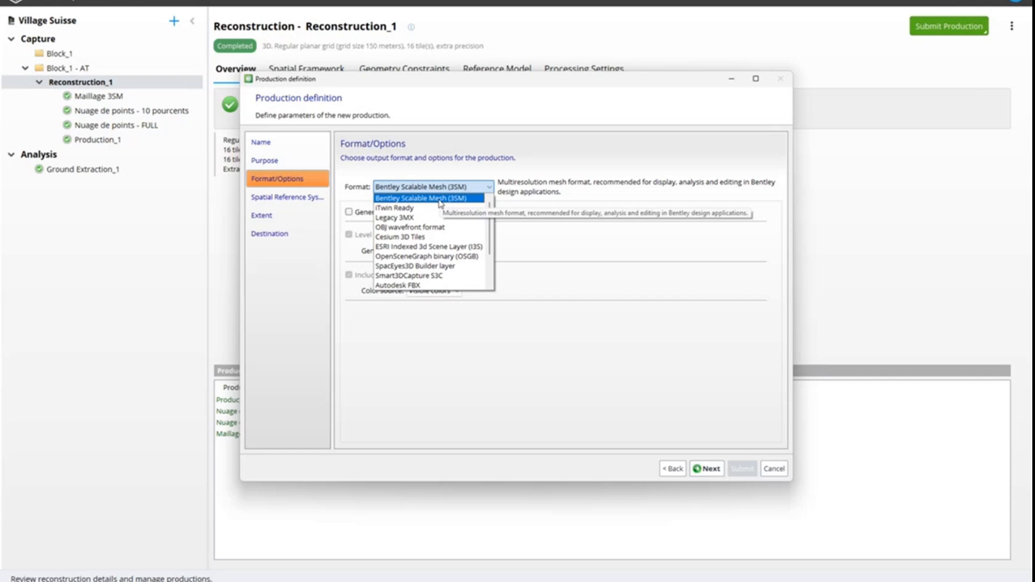
{"action": "left_click", "coordinate": [578, 197]}
{"action": "left_click", "coordinate": [431, 187]}
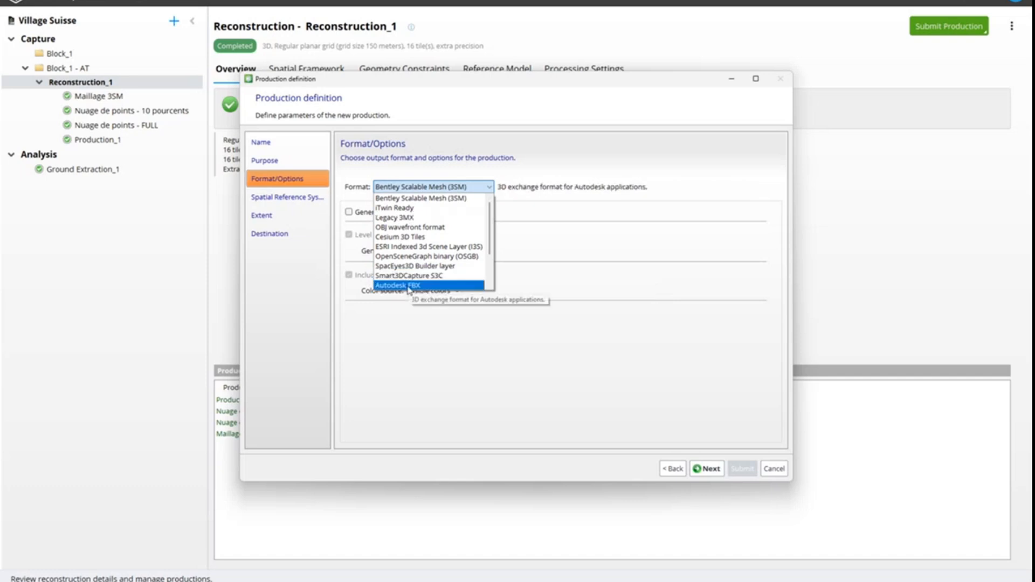
{"action": "scroll", "coordinate": [434, 254], "scroll_direction": "down", "scroll_amount": 2}
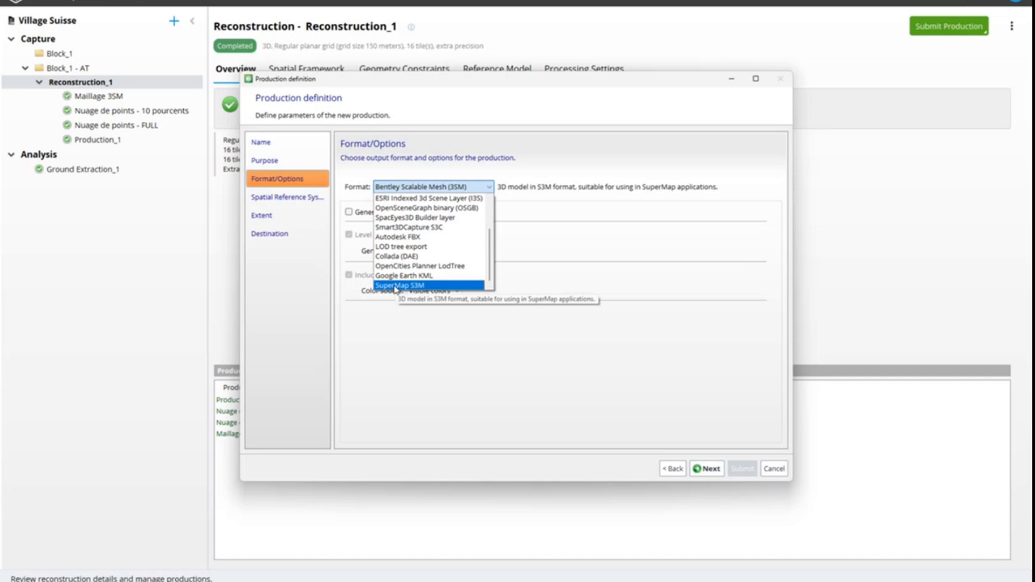
{"action": "left_click", "coordinate": [513, 346]}
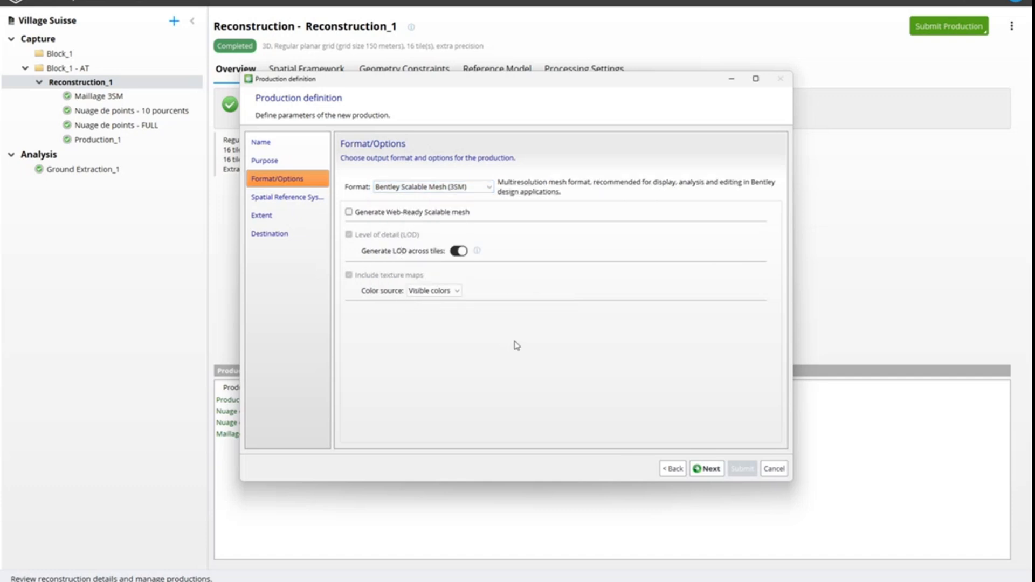
Change the production's purpose to Export 3D point cloud with the ASPRS LASer (LAS) format
{"action": "left_click", "coordinate": [673, 469]}
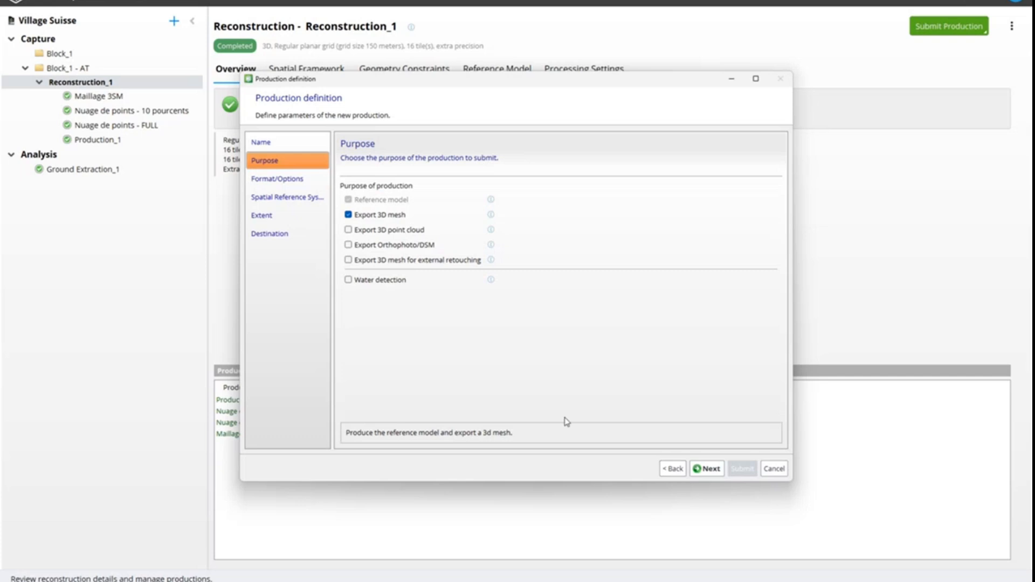
{"action": "left_click", "coordinate": [400, 232]}
{"action": "left_click", "coordinate": [706, 469]}
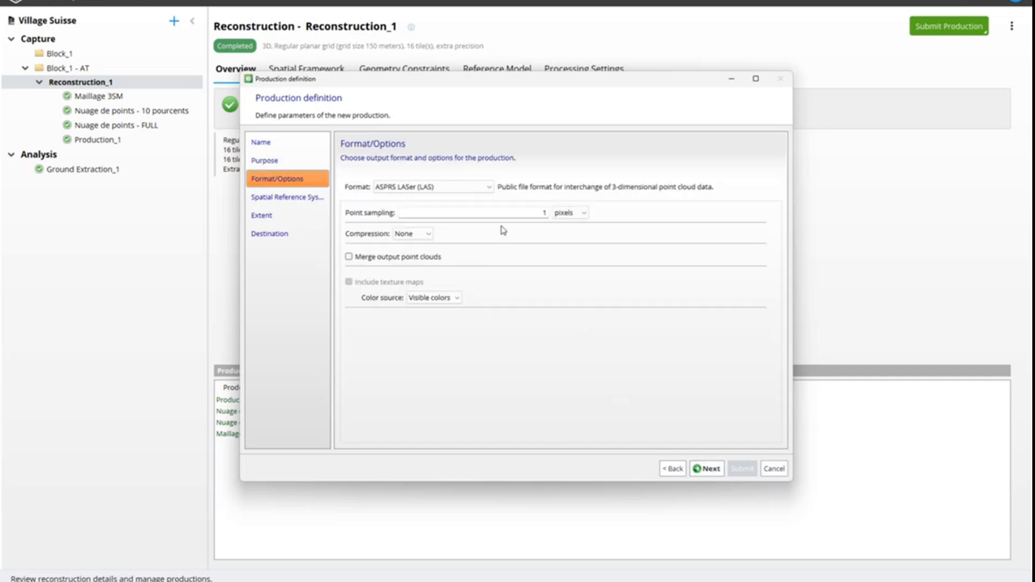
{"action": "left_click", "coordinate": [489, 188]}
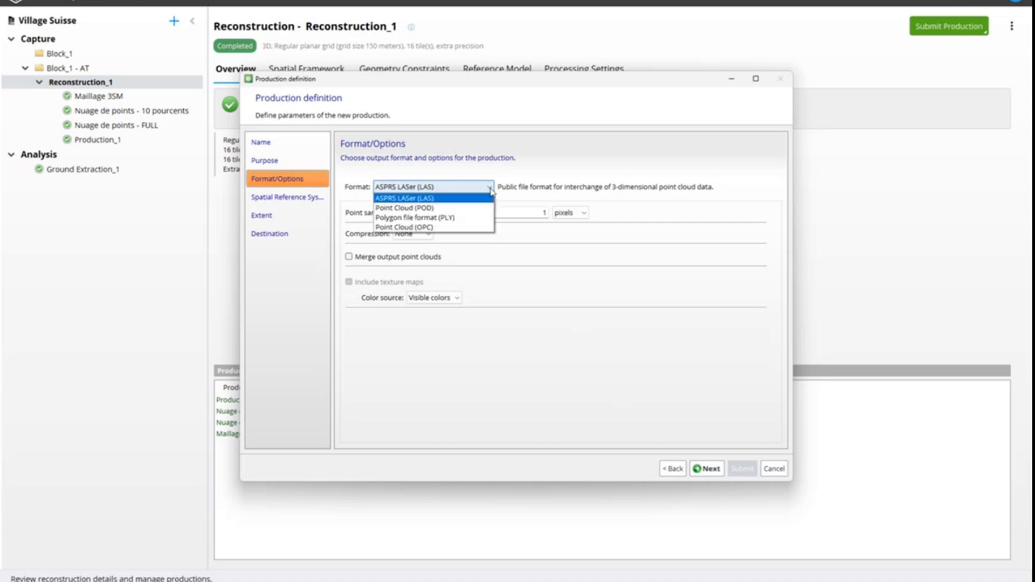
{"action": "left_click", "coordinate": [426, 200]}
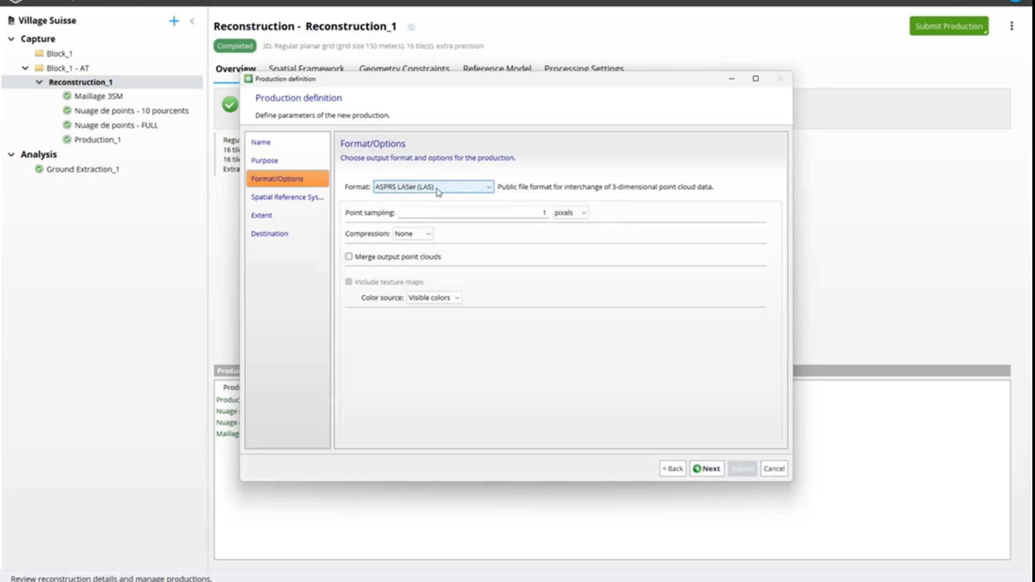
Review the LAS compression options and the other point cloud formats, keeping no compression and the LAS format
{"action": "left_click", "coordinate": [415, 235]}
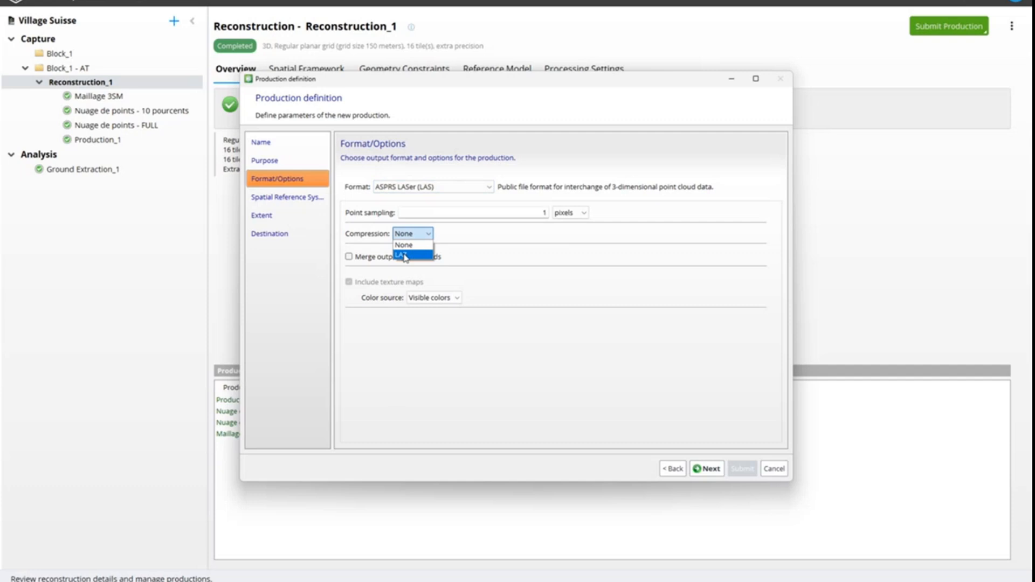
{"action": "left_click", "coordinate": [520, 232]}
{"action": "left_click", "coordinate": [458, 192]}
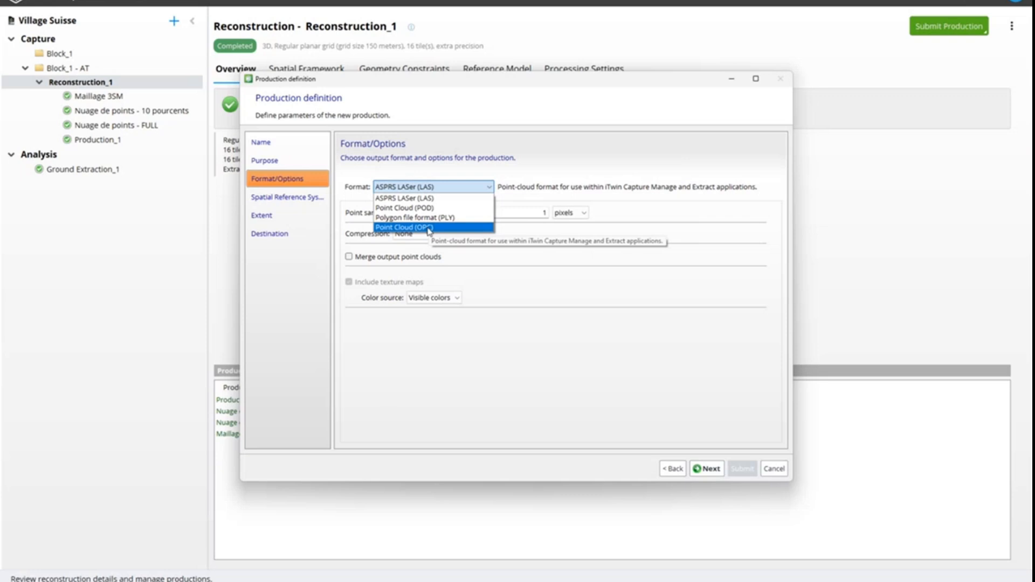
{"action": "left_click", "coordinate": [552, 282]}
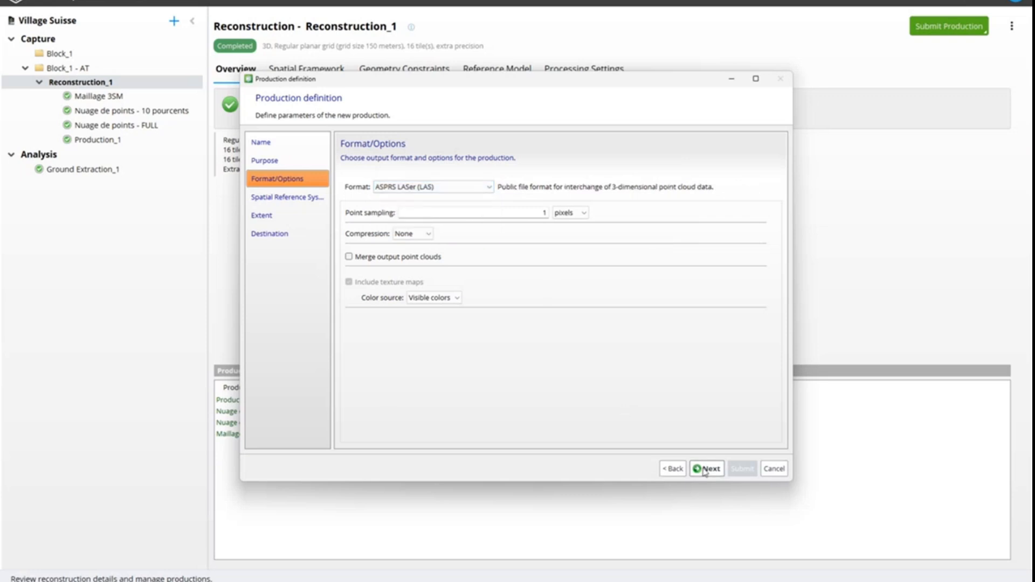
Switch the purpose to Export Orthophoto/DSM, review the orthophoto formats while keeping TIFF/GeoTIFF, and cancel the production definition
{"action": "left_click", "coordinate": [673, 469]}
{"action": "left_click", "coordinate": [411, 246]}
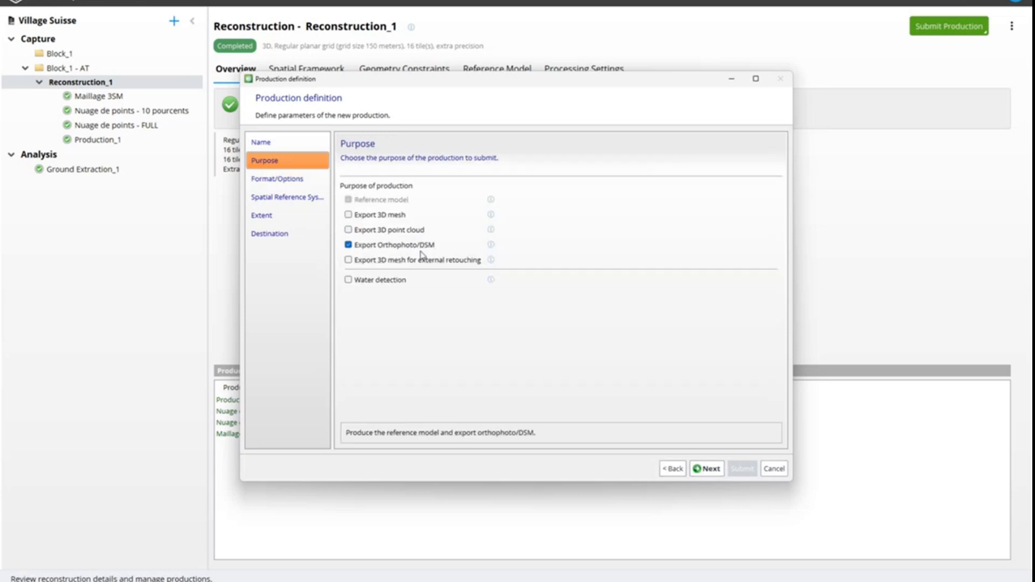
{"action": "left_click", "coordinate": [701, 468]}
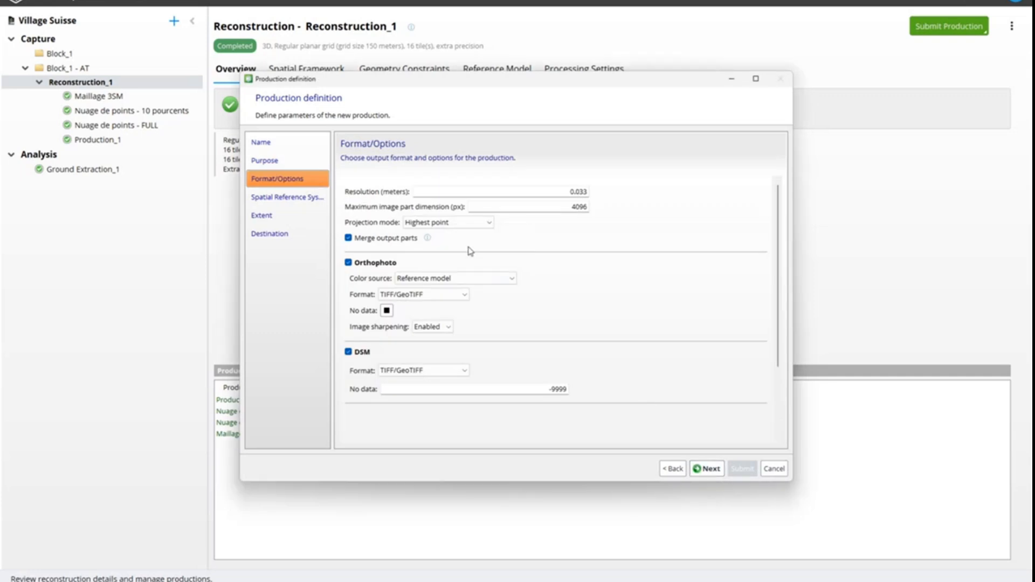
{"action": "left_click", "coordinate": [439, 296]}
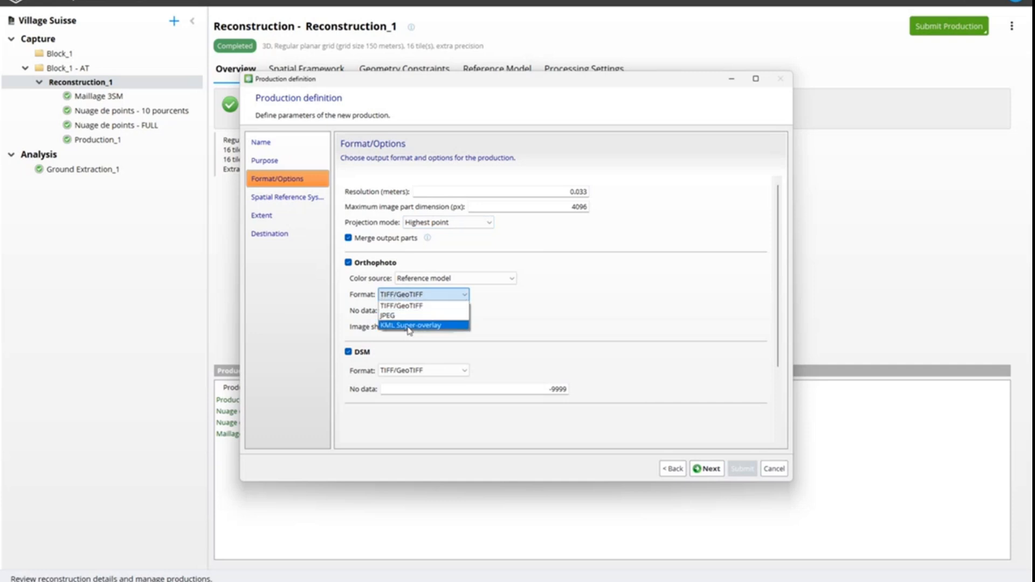
{"action": "left_click", "coordinate": [562, 316]}
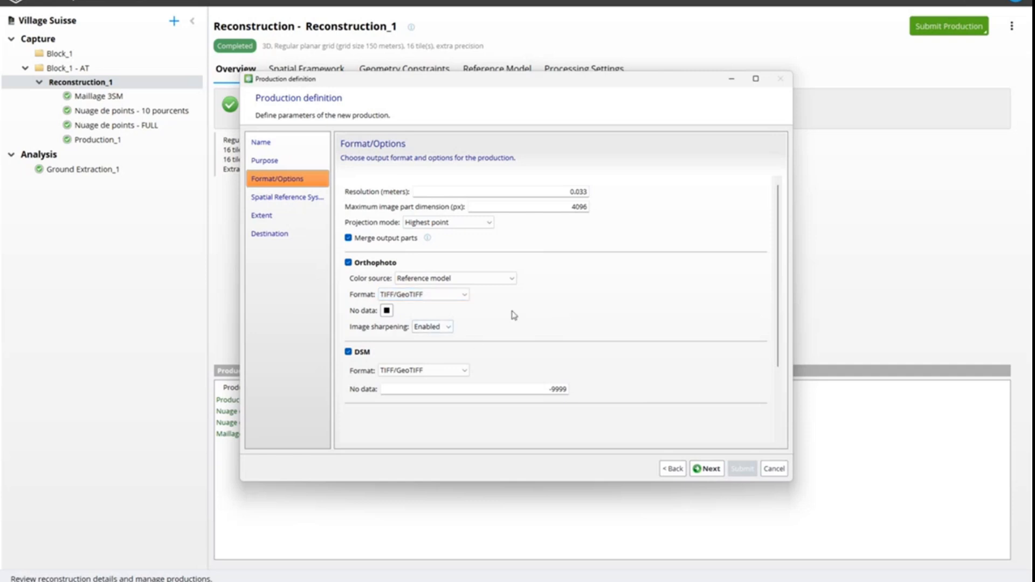
{"action": "left_click", "coordinate": [457, 295]}
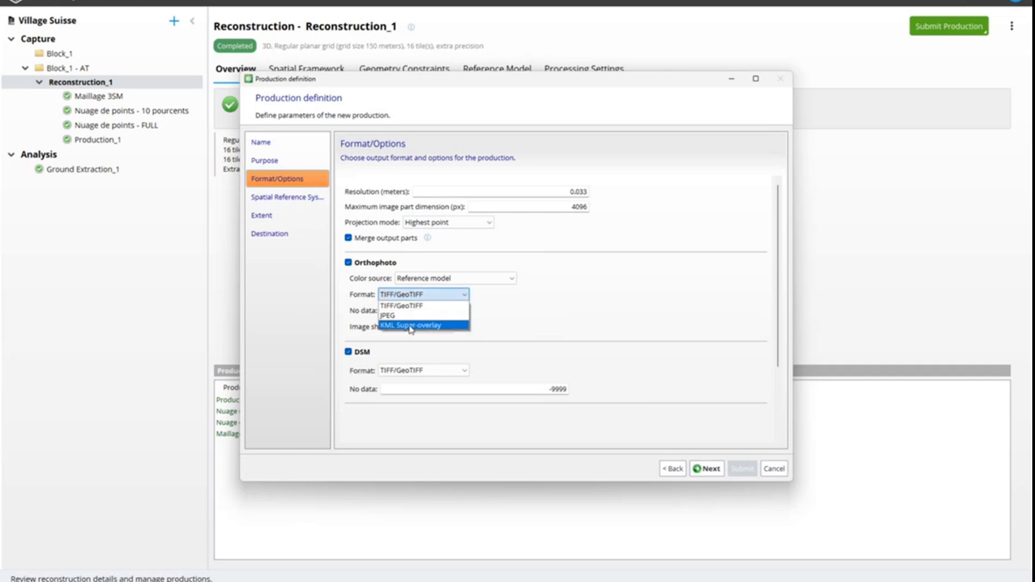
{"action": "left_click", "coordinate": [529, 317]}
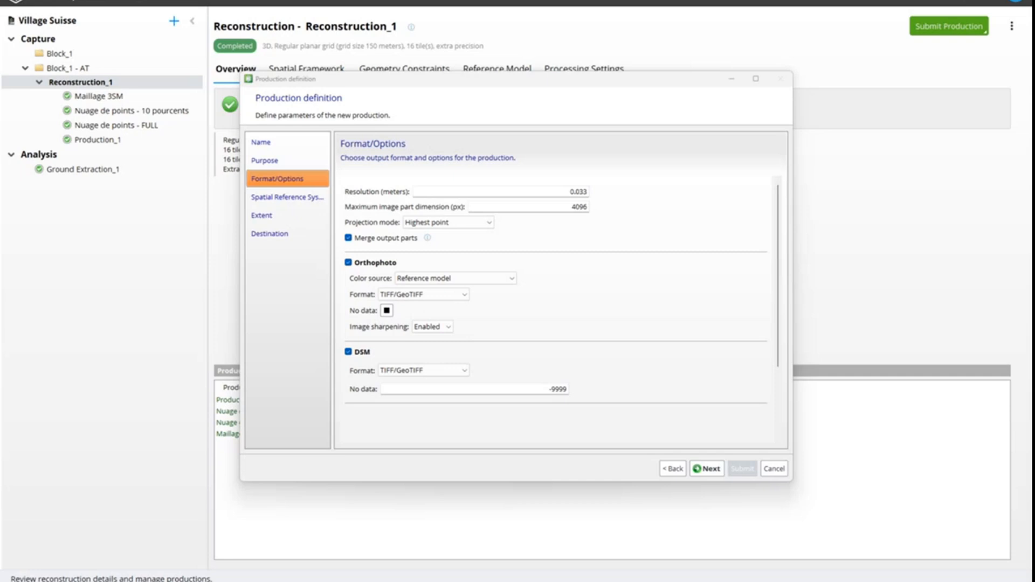
{"action": "left_click", "coordinate": [774, 468]}
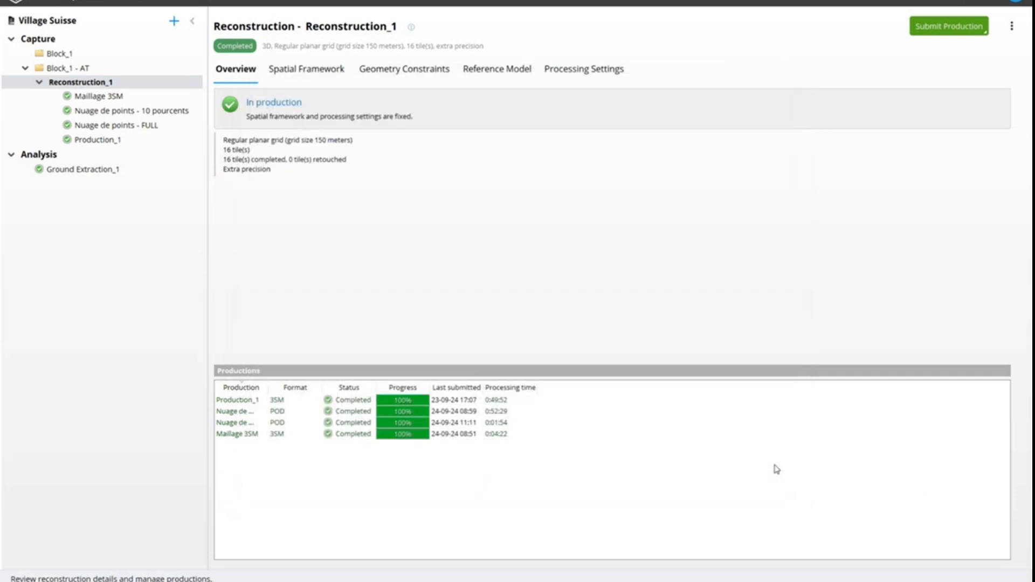
Bring up the survey data of Block_1, the block before aerotriangulation
{"action": "left_click", "coordinate": [60, 70]}
{"action": "right_click", "coordinate": [65, 71]}
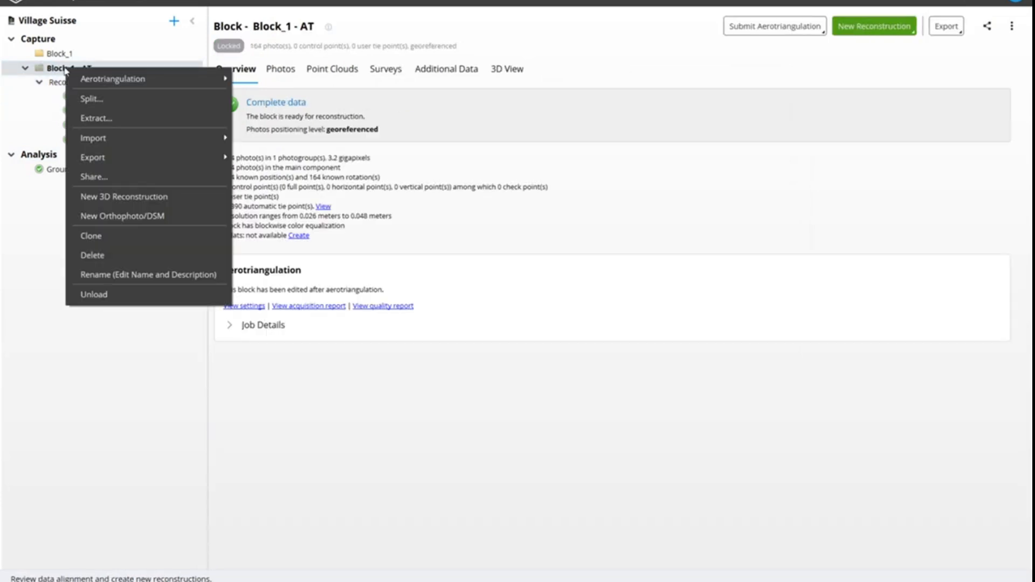
{"action": "left_click", "coordinate": [56, 54]}
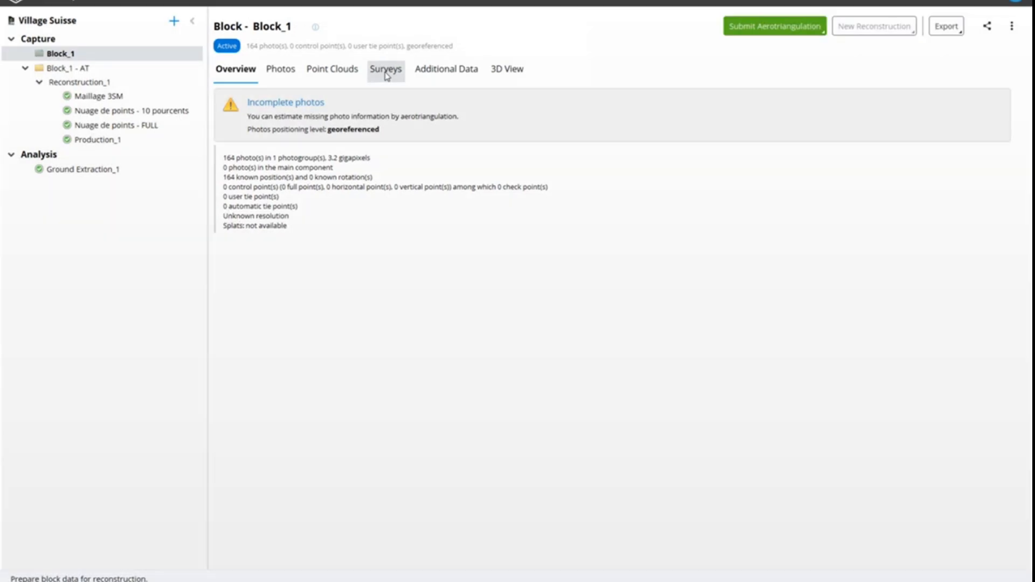
{"action": "left_click", "coordinate": [386, 71]}
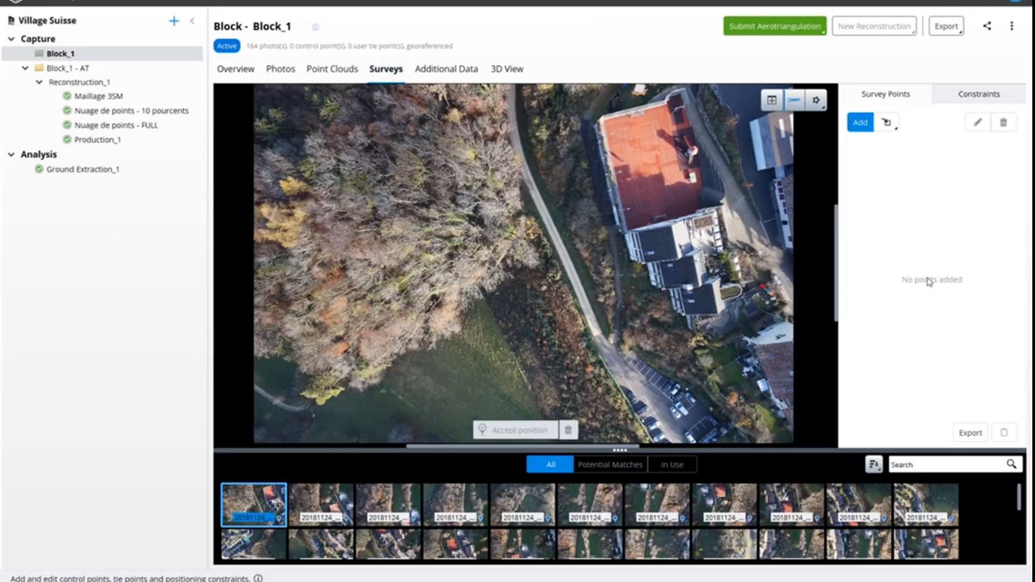
Create the tie point User Tie Point 1 and place it beside the road in photos Flight_01_00002 and Flight_01_00003
{"action": "left_click", "coordinate": [861, 123]}
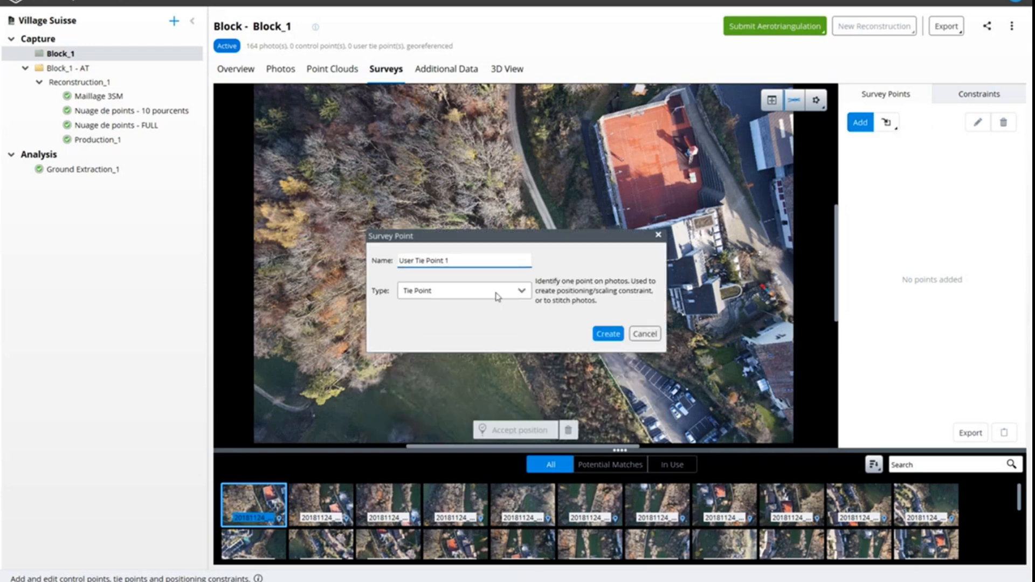
{"action": "left_click", "coordinate": [609, 335]}
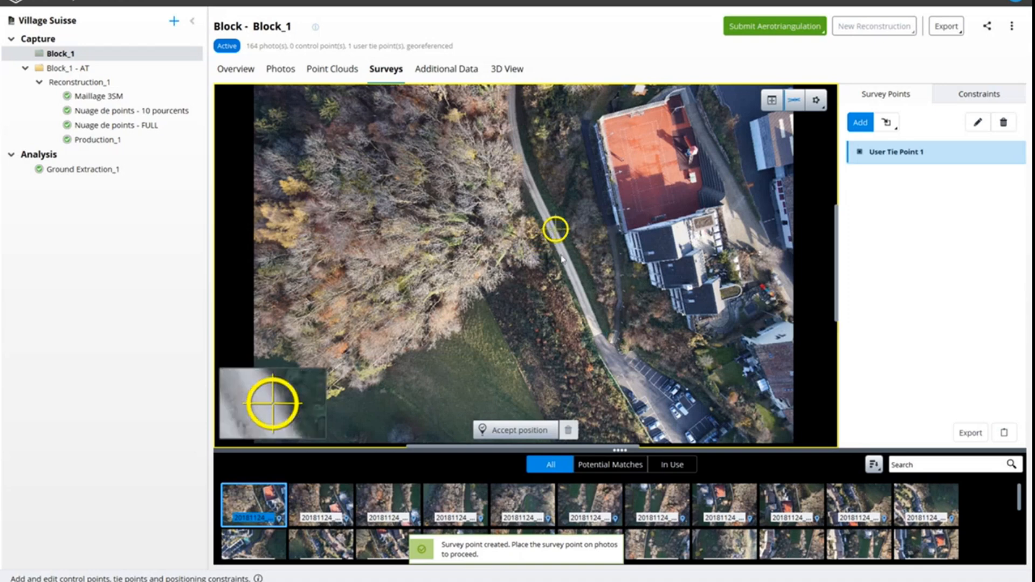
{"action": "left_click", "coordinate": [556, 230]}
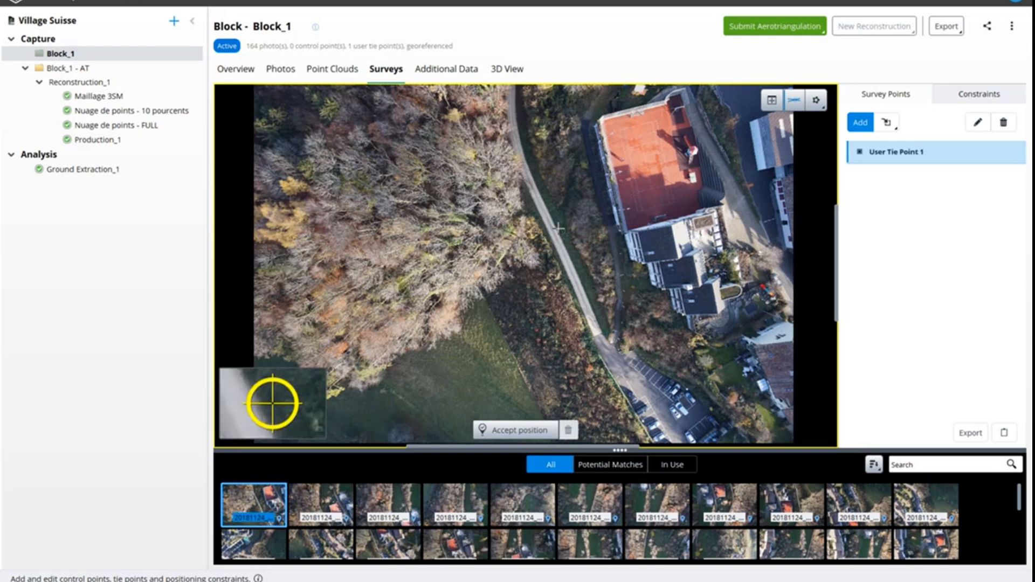
{"action": "left_click", "coordinate": [518, 430]}
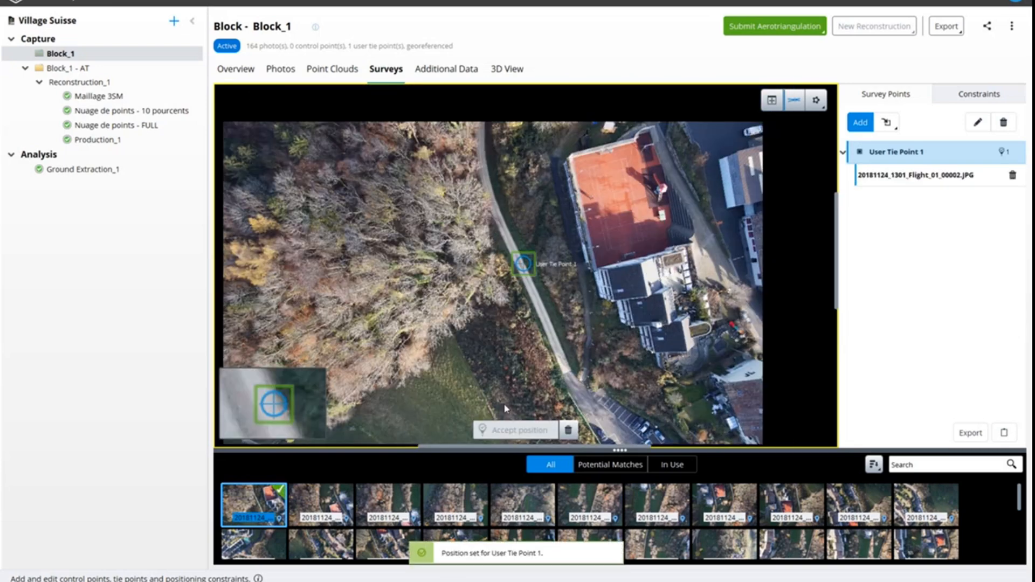
{"action": "left_click", "coordinate": [321, 502]}
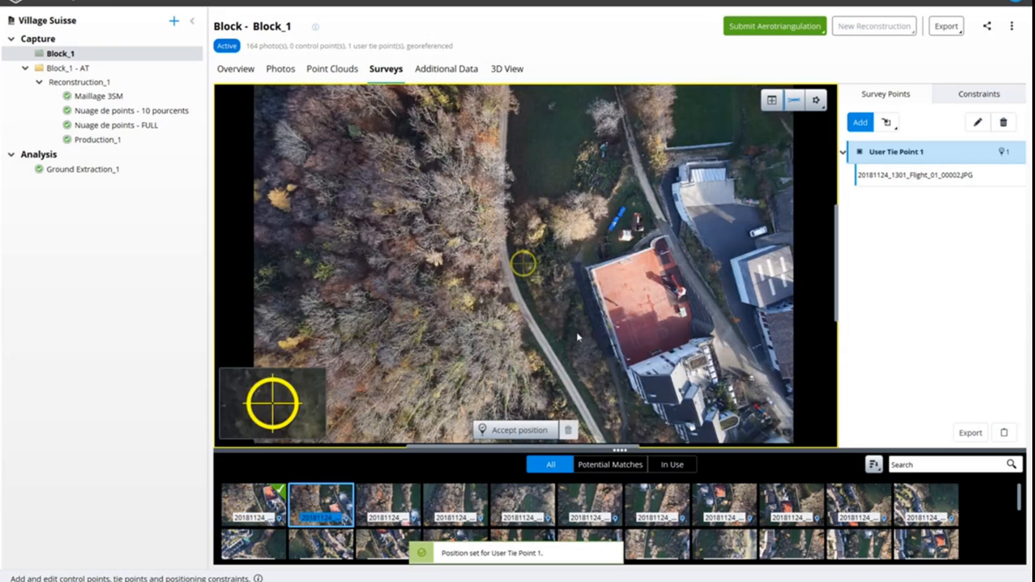
{"action": "left_click", "coordinate": [516, 289]}
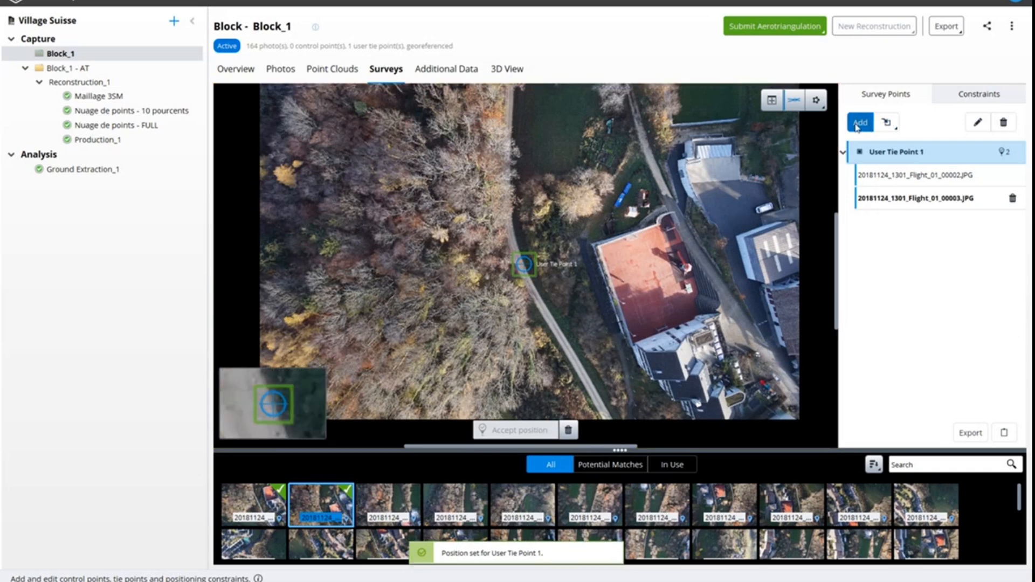
Create a second tie point, User Tie Point 2, and place it farther along the road in the same two photos
{"action": "left_click", "coordinate": [861, 123]}
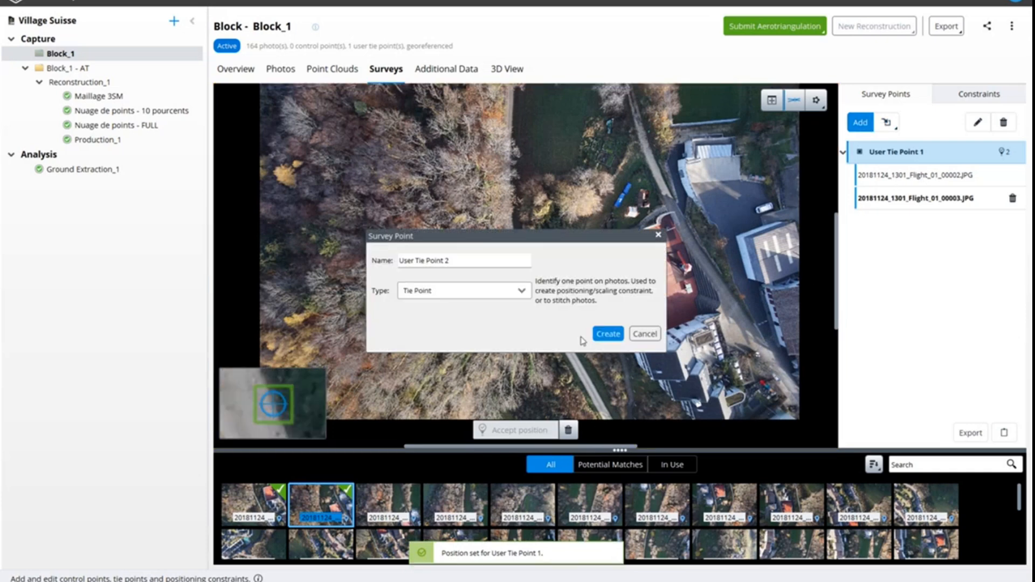
{"action": "left_click", "coordinate": [608, 334]}
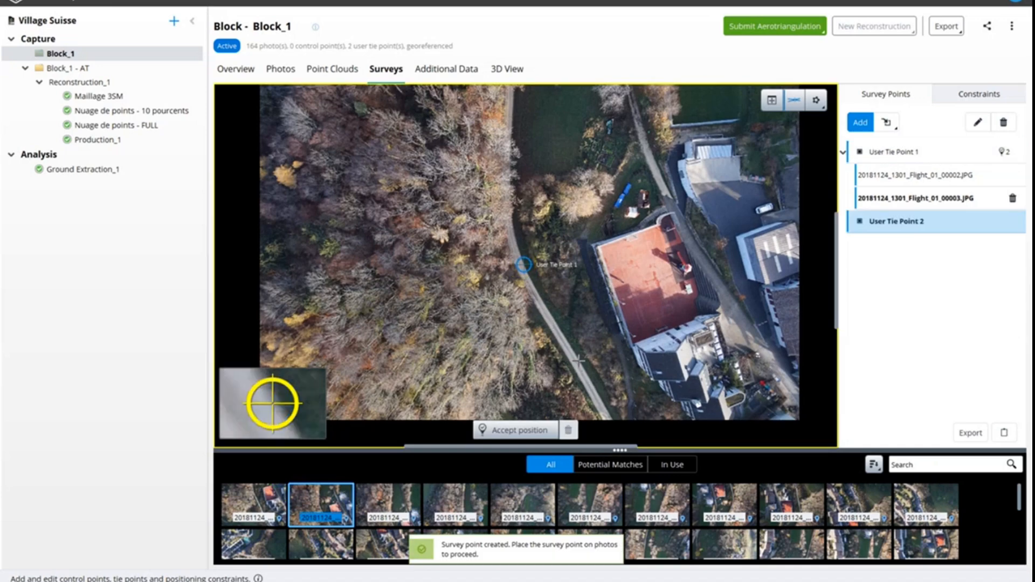
{"action": "left_click", "coordinate": [578, 361]}
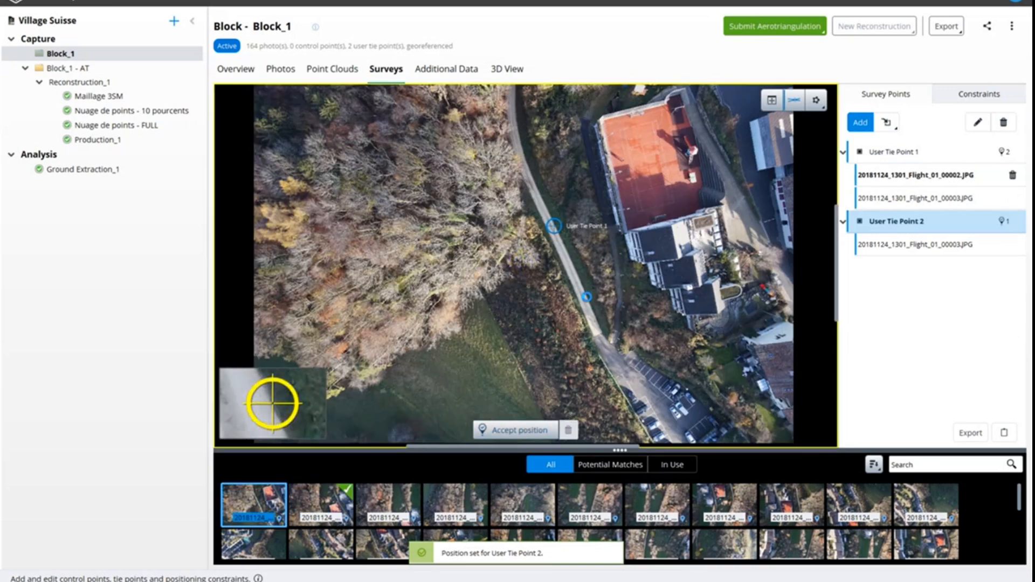
{"action": "left_click", "coordinate": [516, 430]}
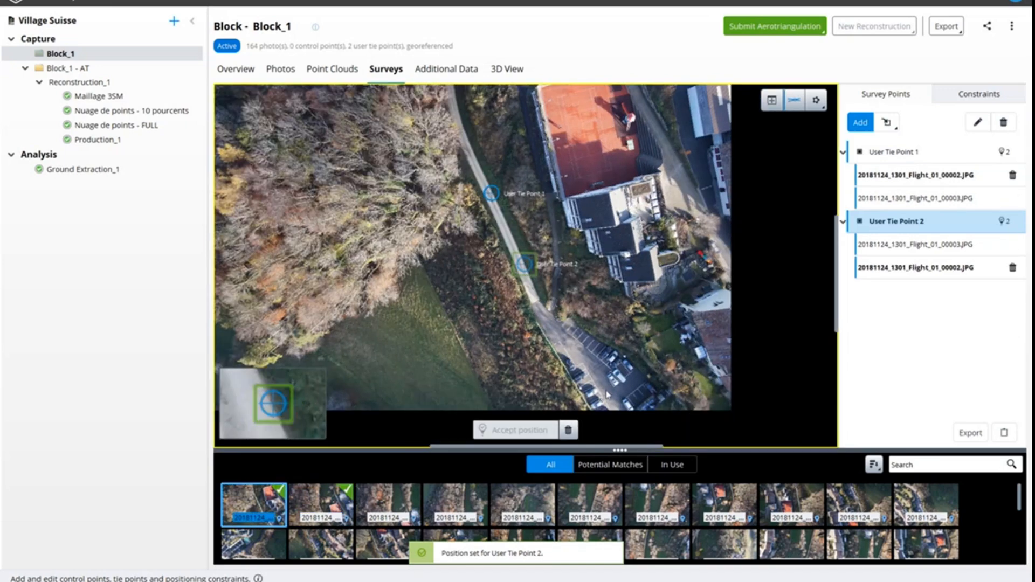
Add a positioning constraint to Block_1 and set its type to Axis constraint
{"action": "left_click", "coordinate": [980, 96]}
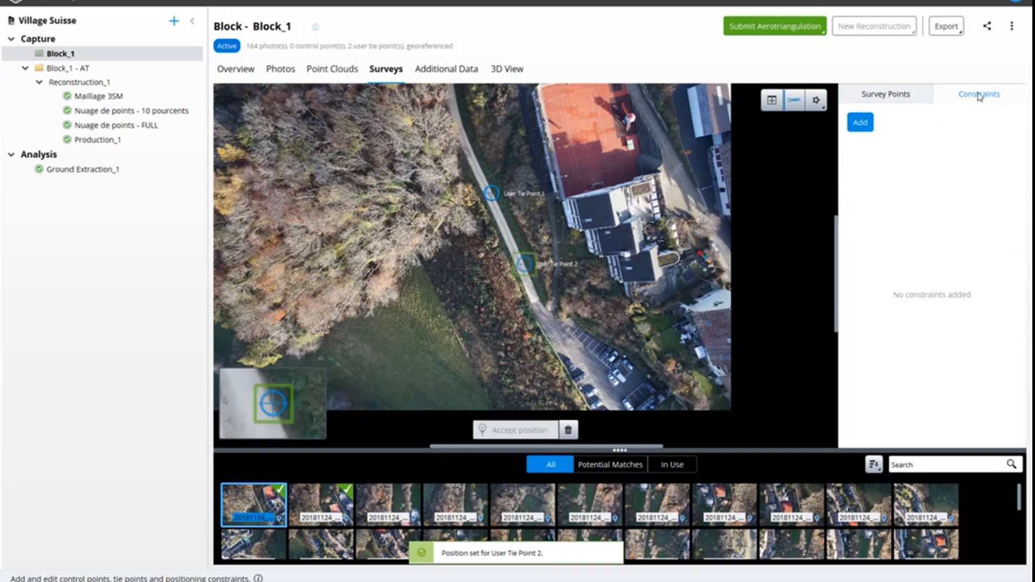
{"action": "left_click", "coordinate": [860, 123]}
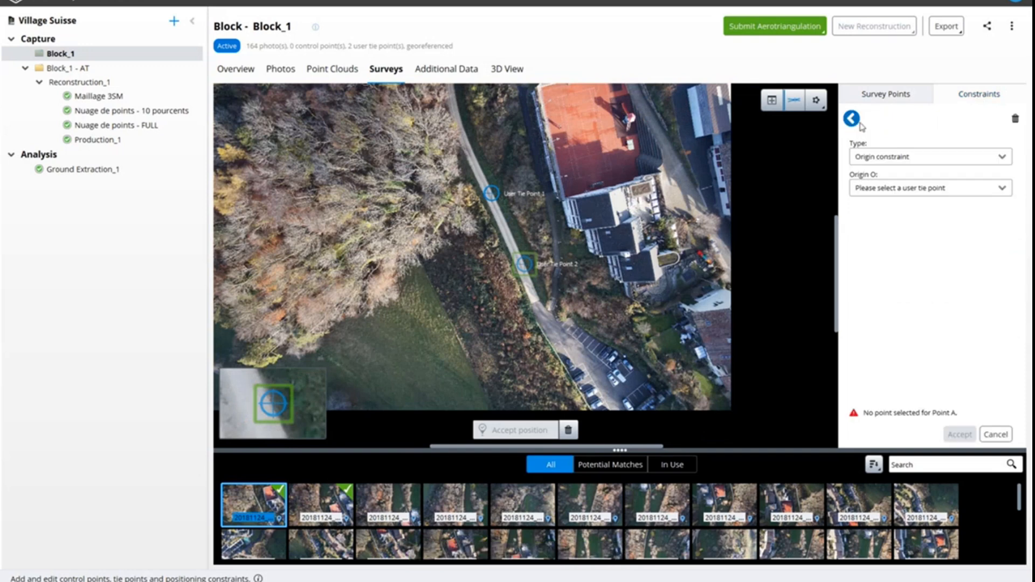
{"action": "left_click", "coordinate": [880, 158]}
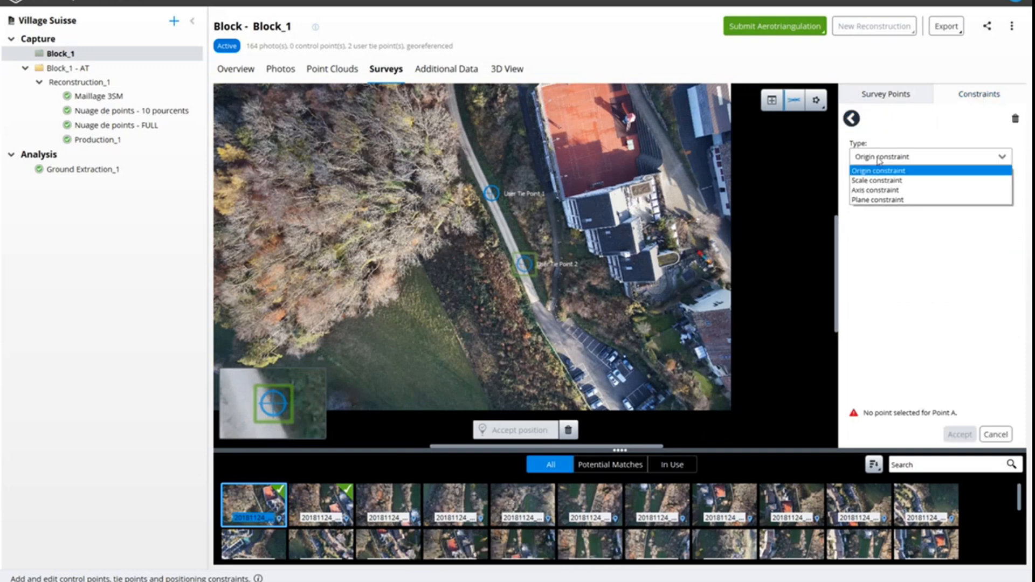
{"action": "left_click", "coordinate": [882, 190]}
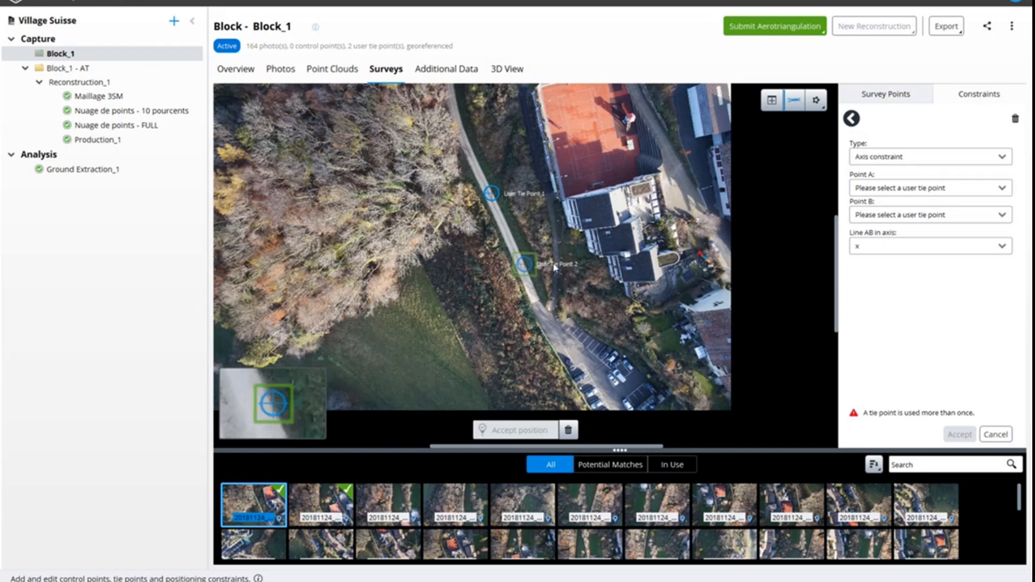
Set the axis constraint's Point A to User Tie Point 1, Point B to User Tie Point 2 and line AB to the y axis
{"action": "left_click", "coordinate": [920, 189]}
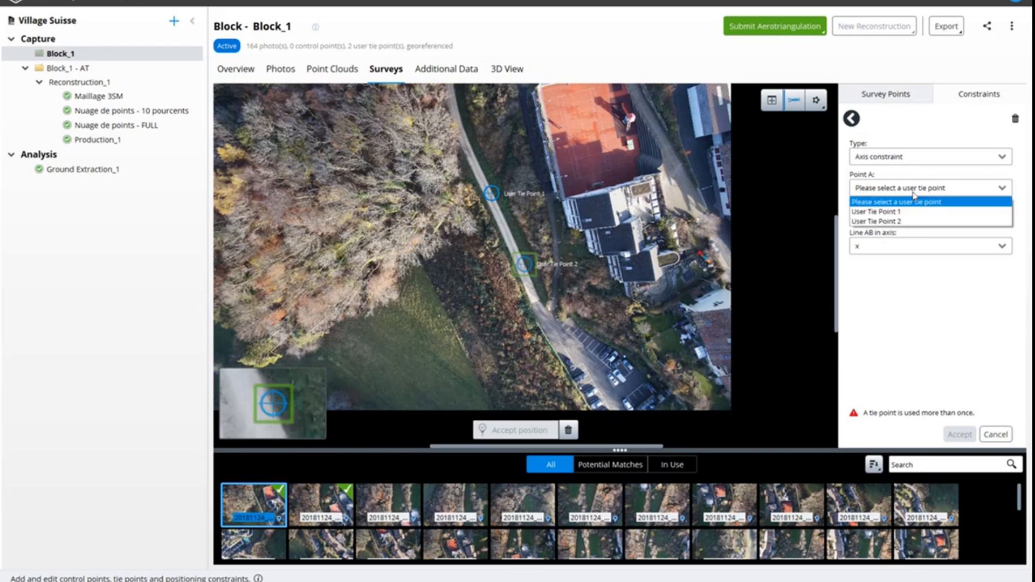
{"action": "left_click", "coordinate": [883, 215]}
{"action": "left_click", "coordinate": [898, 216]}
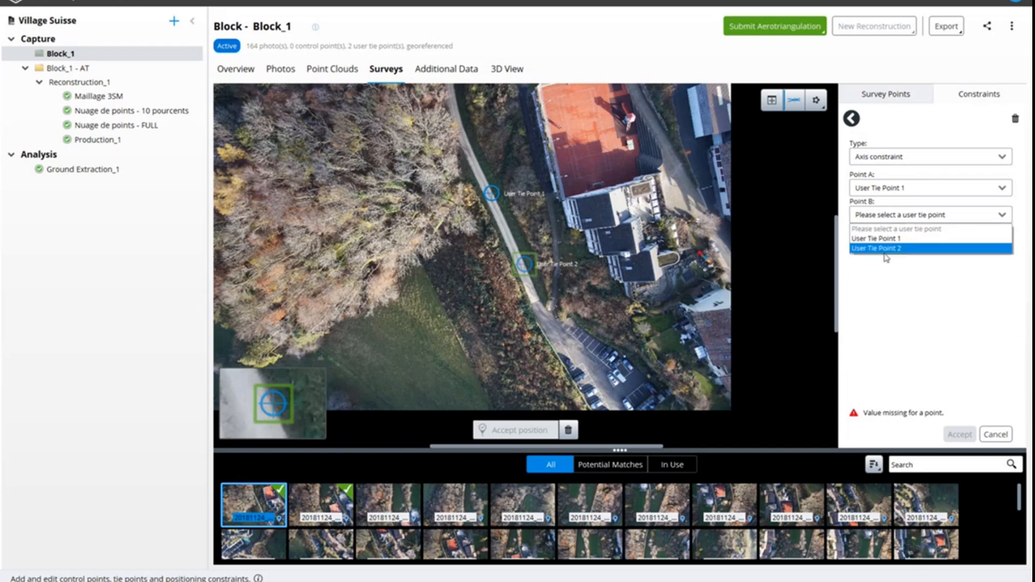
{"action": "left_click", "coordinate": [884, 249]}
{"action": "left_click", "coordinate": [880, 247]}
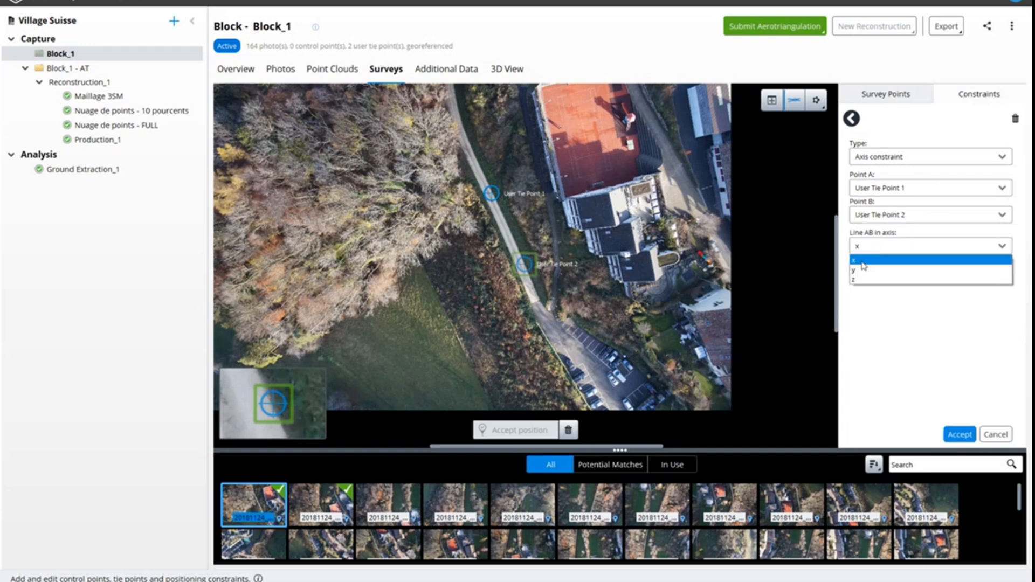
{"action": "left_click", "coordinate": [863, 264]}
{"action": "left_click", "coordinate": [868, 248]}
{"action": "left_click", "coordinate": [865, 270]}
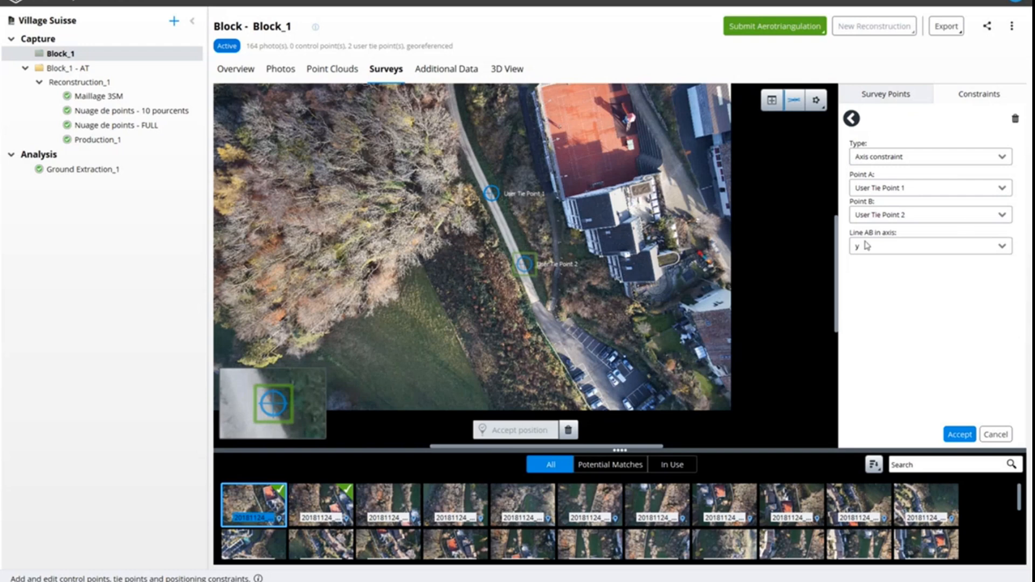
Start a new production for Reconstruction_1 and examine its available purposes, including the water detection option
{"action": "left_click", "coordinate": [98, 86]}
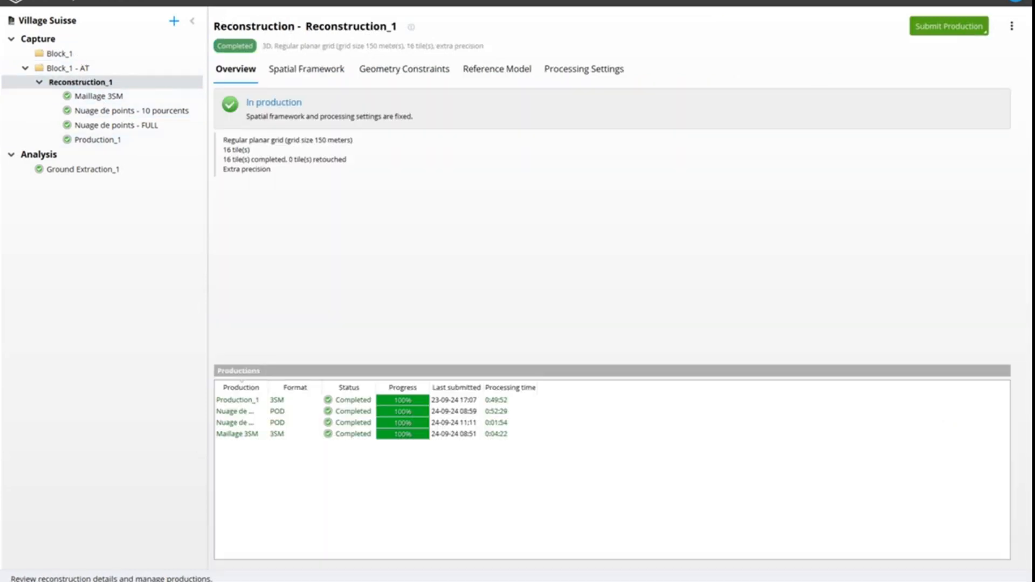
{"action": "left_click", "coordinate": [956, 27]}
{"action": "left_click", "coordinate": [873, 57]}
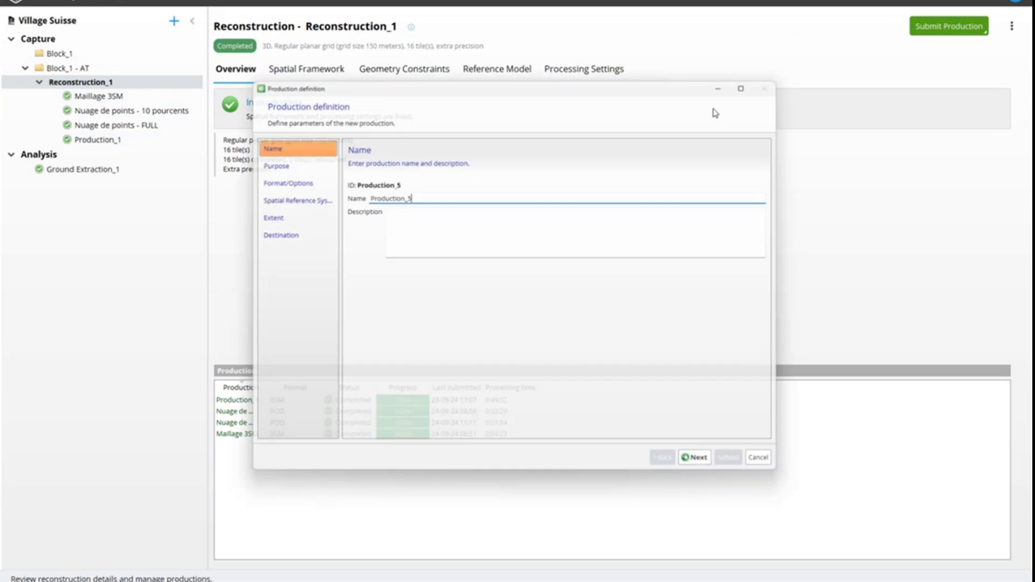
{"action": "left_click", "coordinate": [707, 468]}
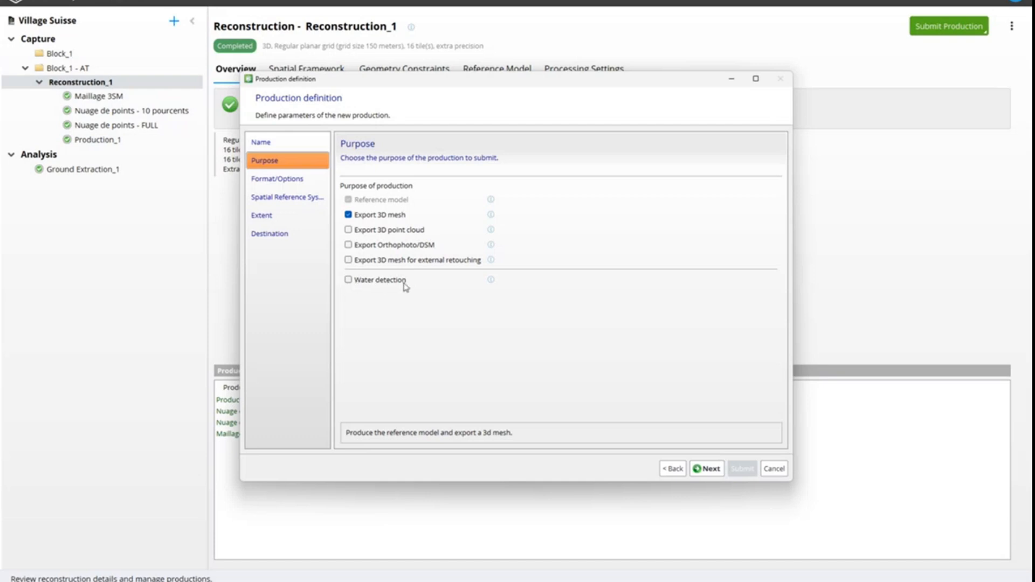
{"action": "mouse_move", "coordinate": [491, 282]}
{"action": "key", "text": "super"}
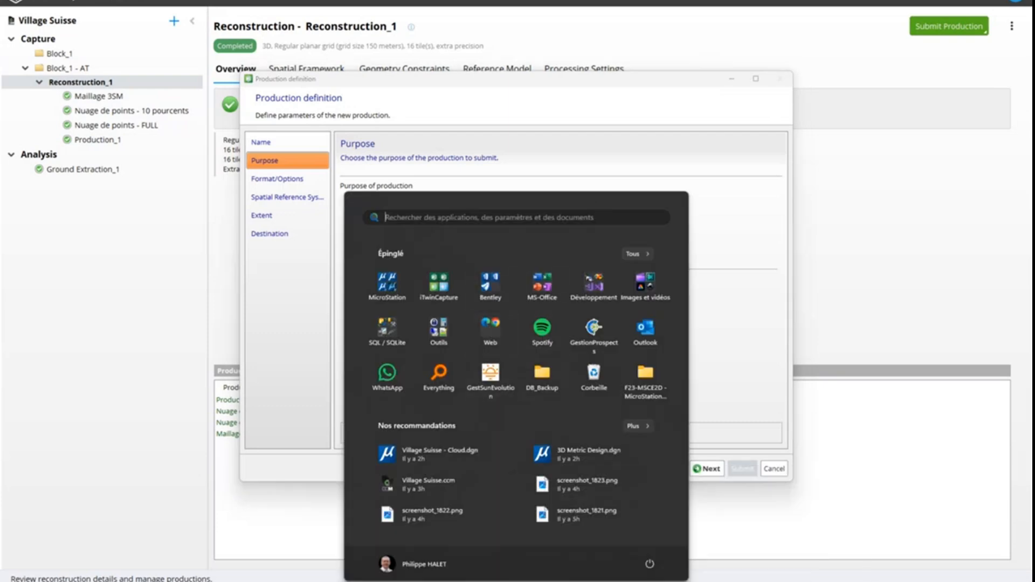
{"action": "mouse_move", "coordinate": [541, 581]}
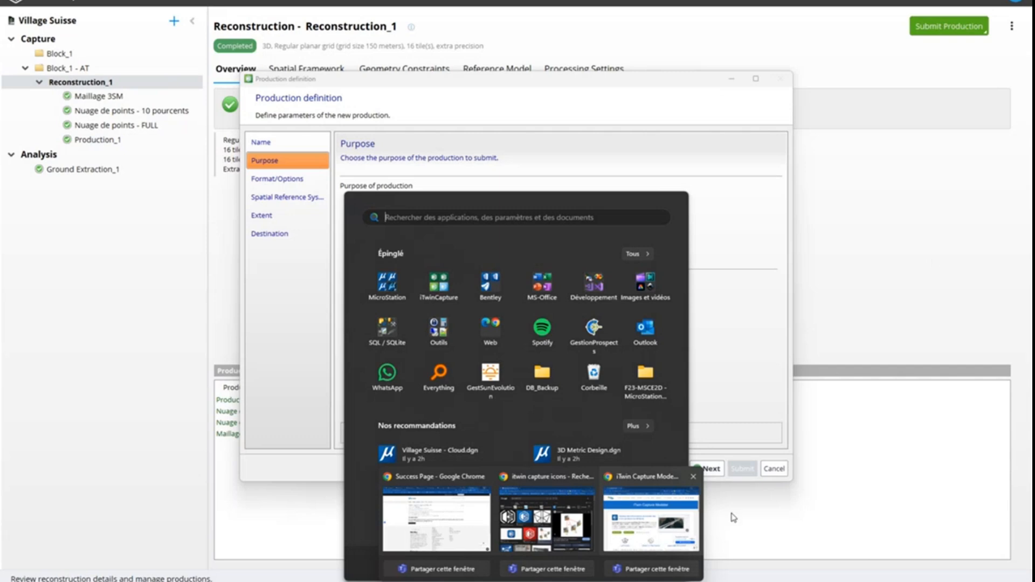
{"action": "left_click", "coordinate": [921, 253]}
Switch to the webinar presentation in PowerPoint and bring up its running slideshow
{"action": "key", "text": "super"}
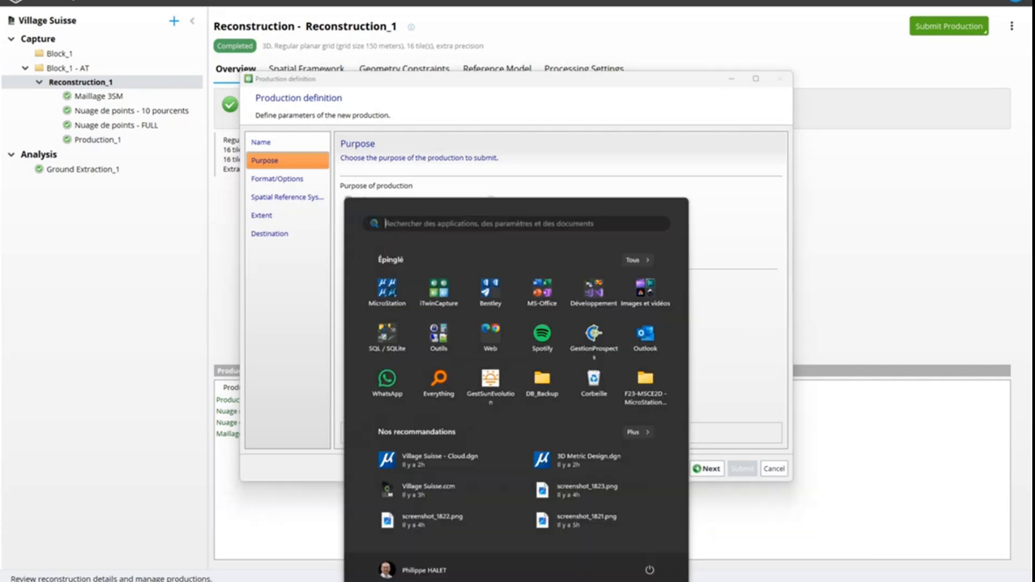
{"action": "mouse_move", "coordinate": [588, 581]}
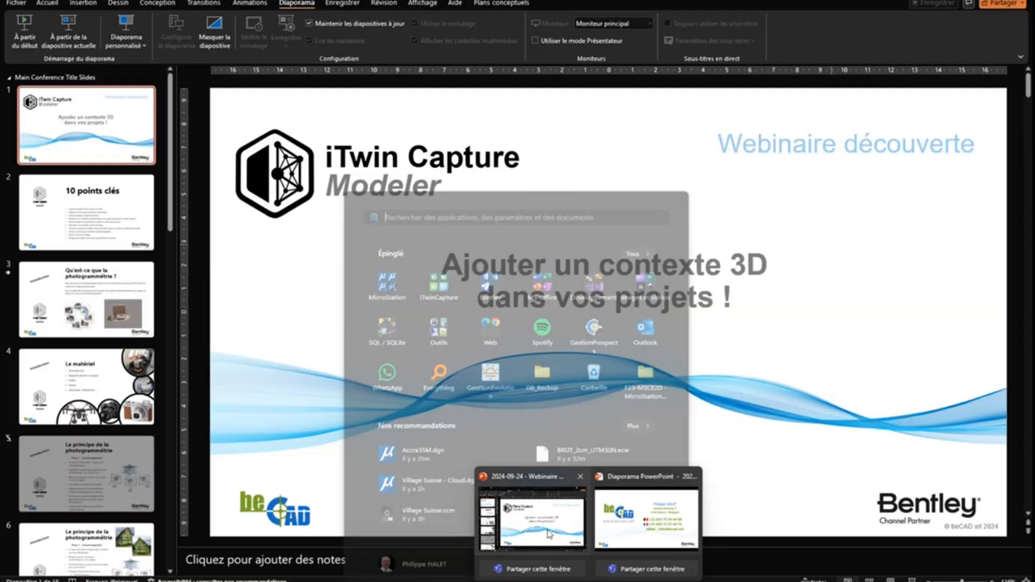
{"action": "left_click", "coordinate": [549, 534]}
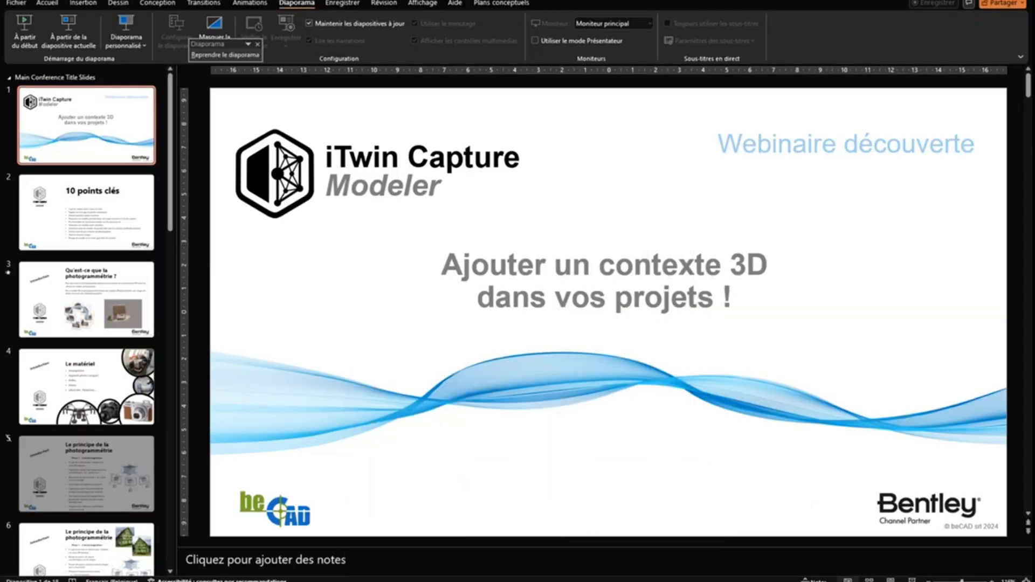
{"action": "key", "text": "super"}
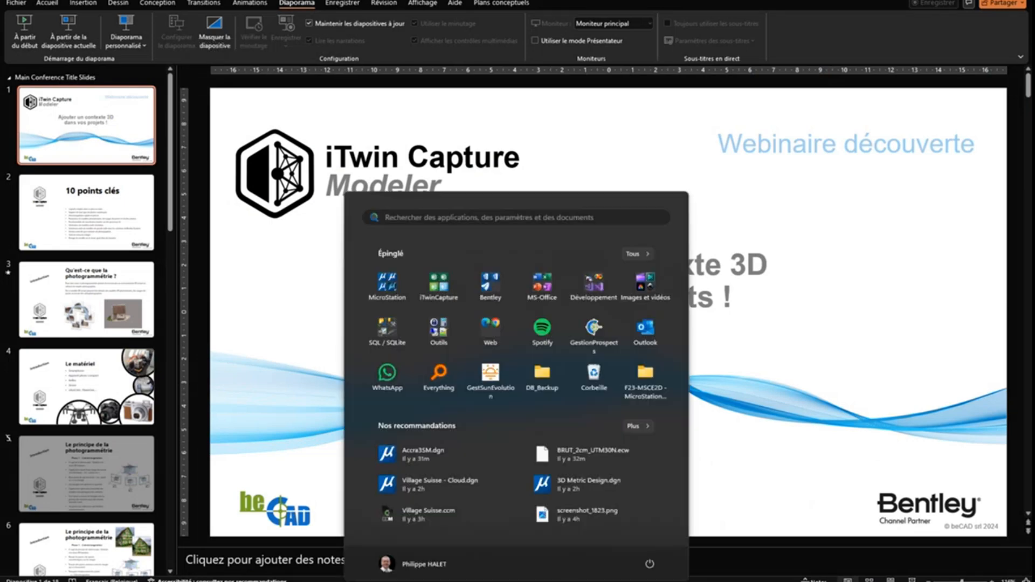
{"action": "mouse_move", "coordinate": [592, 581]}
{"action": "left_click", "coordinate": [618, 546]}
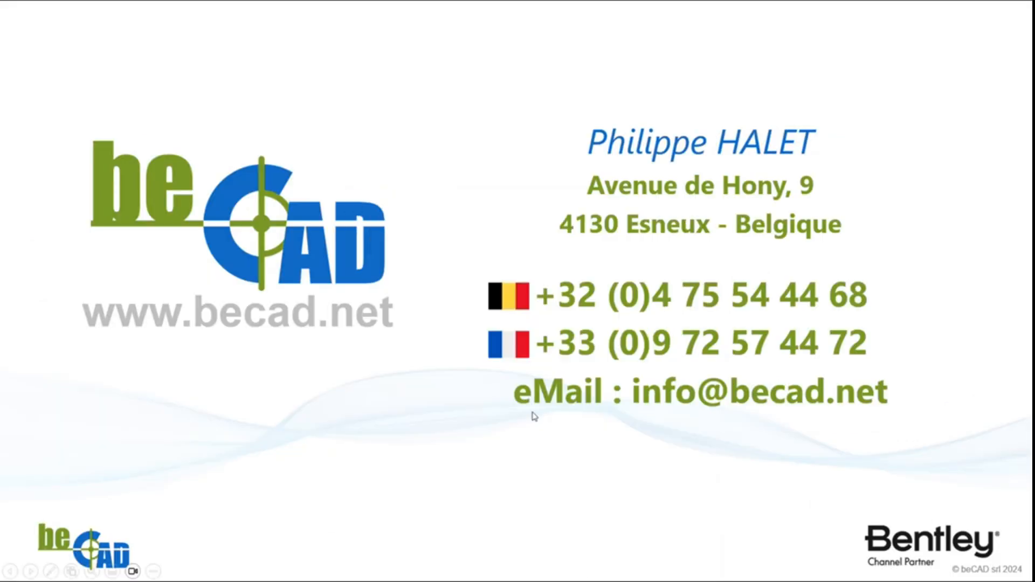
Go back from the contact slide through the use-case slides, past the Inspection slide
{"action": "key", "text": "Left"}
{"action": "key", "text": "Left"}
{"action": "key", "text": "Left"}
{"action": "key", "text": "Left"}
{"action": "key", "text": "Left"}
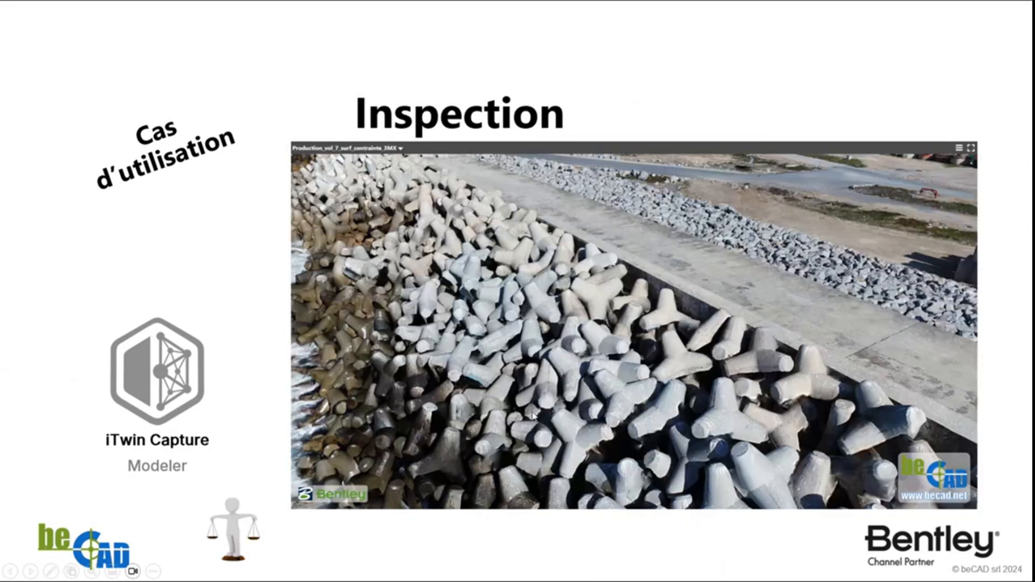
{"action": "key", "text": "Left"}
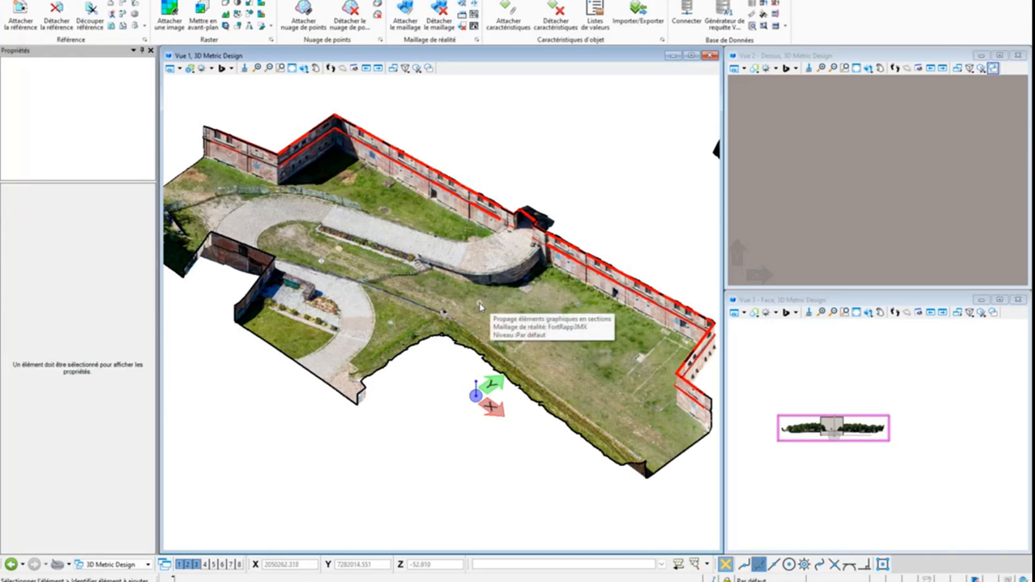
{"action": "scroll", "coordinate": [480, 308], "scroll_direction": "down", "scroll_amount": 2}
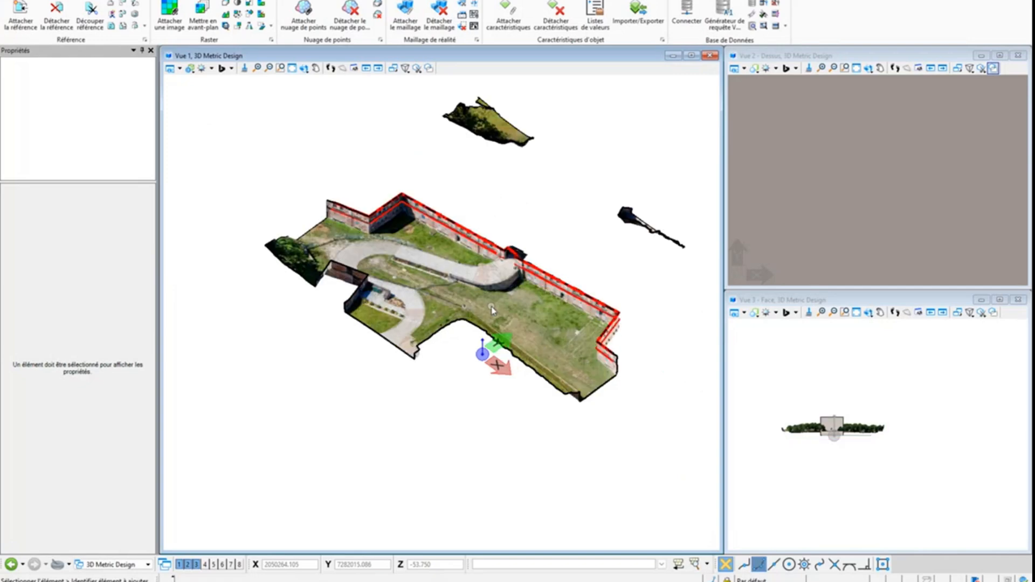
{"action": "left_click", "coordinate": [179, 70]}
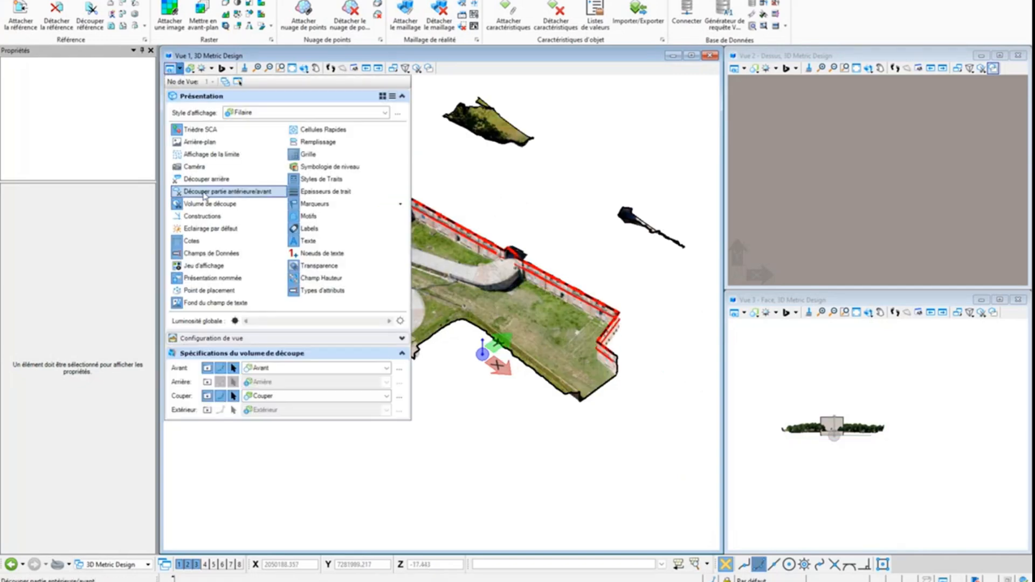
{"action": "left_click", "coordinate": [205, 192]}
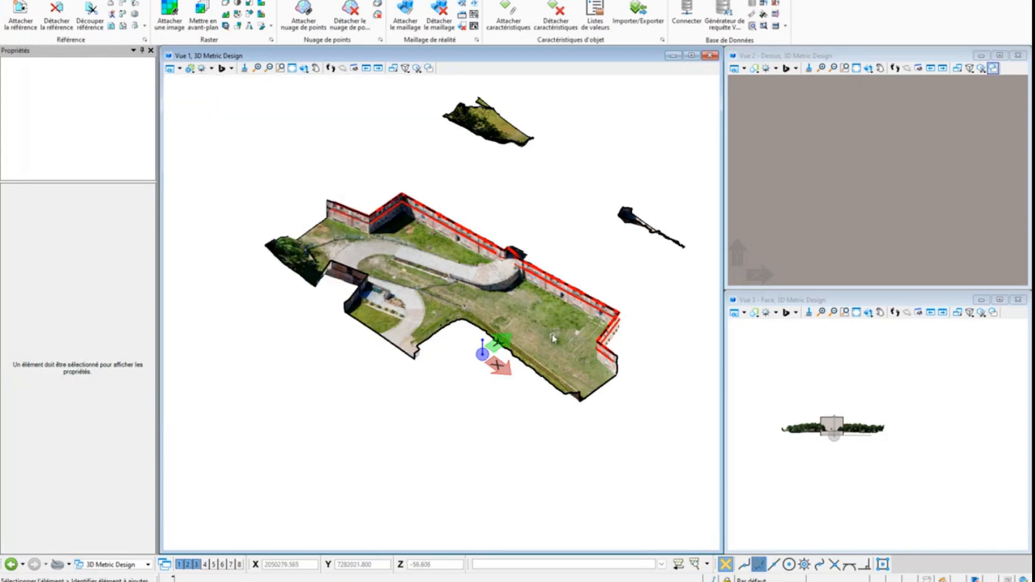
{"action": "left_click", "coordinate": [531, 394]}
{"action": "left_click", "coordinate": [531, 393]}
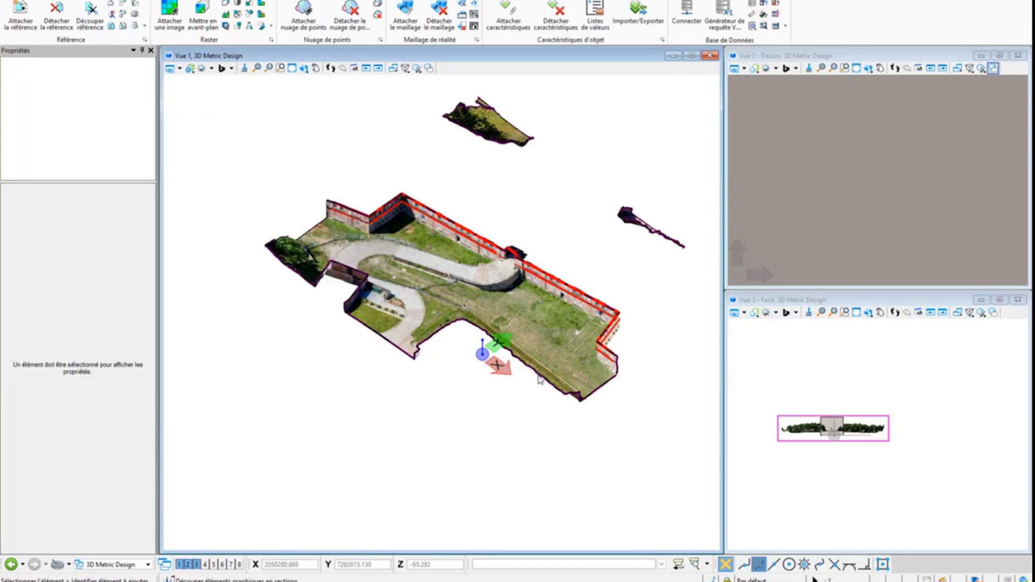
{"action": "left_click", "coordinate": [601, 304]}
{"action": "left_click", "coordinate": [603, 305]}
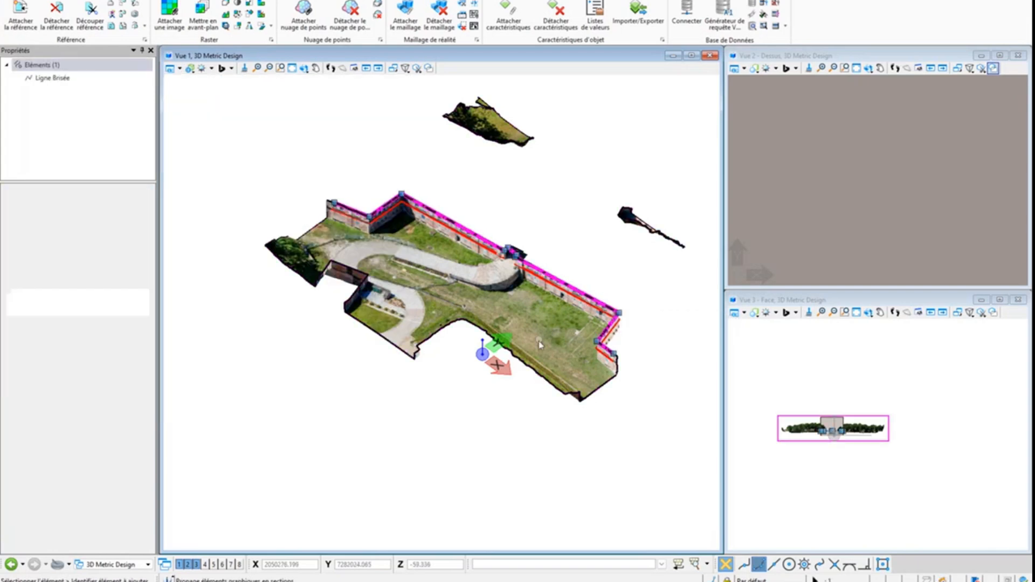
{"action": "left_click", "coordinate": [308, 411]}
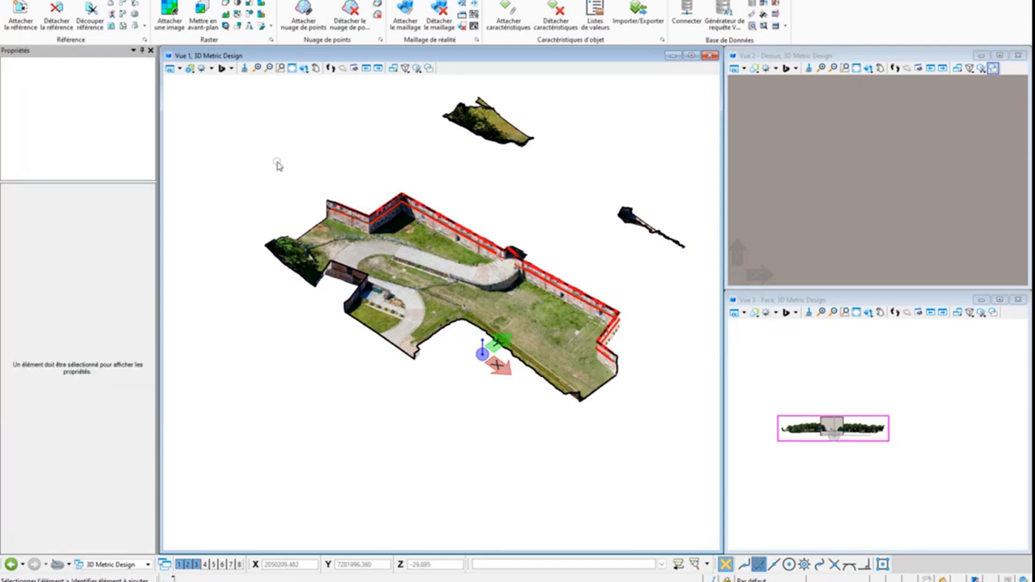
{"action": "left_click", "coordinate": [788, 446]}
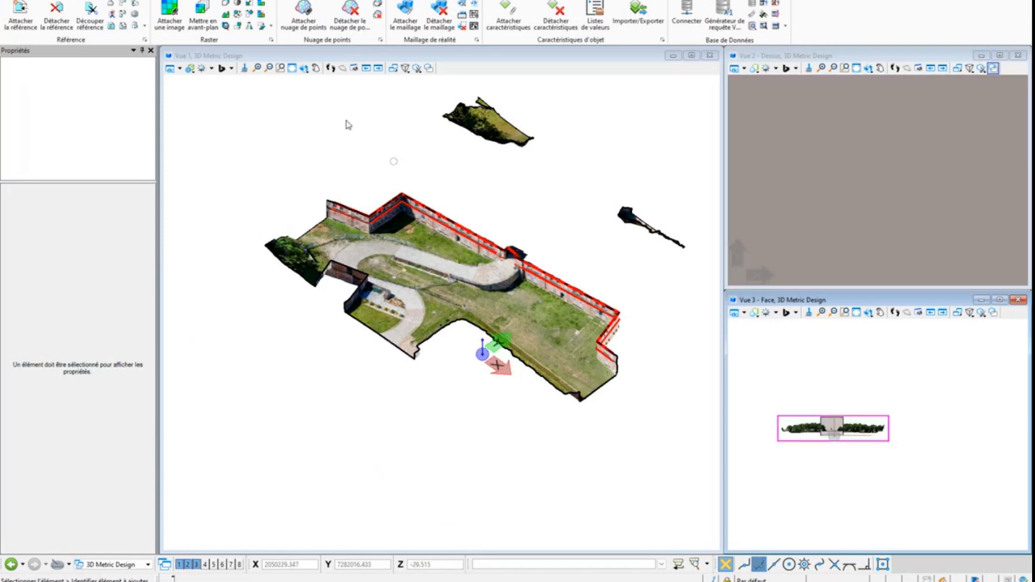
Display the construction elements in View 1 and remove the existing section clip from the fort mesh
{"action": "left_click", "coordinate": [170, 68]}
{"action": "left_click", "coordinate": [197, 215]}
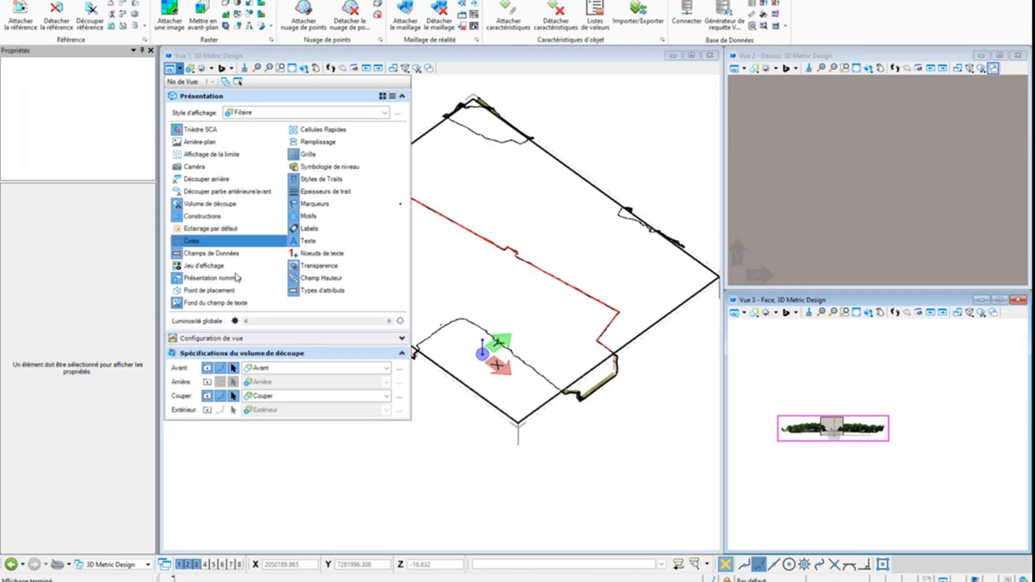
{"action": "left_click", "coordinate": [591, 186]}
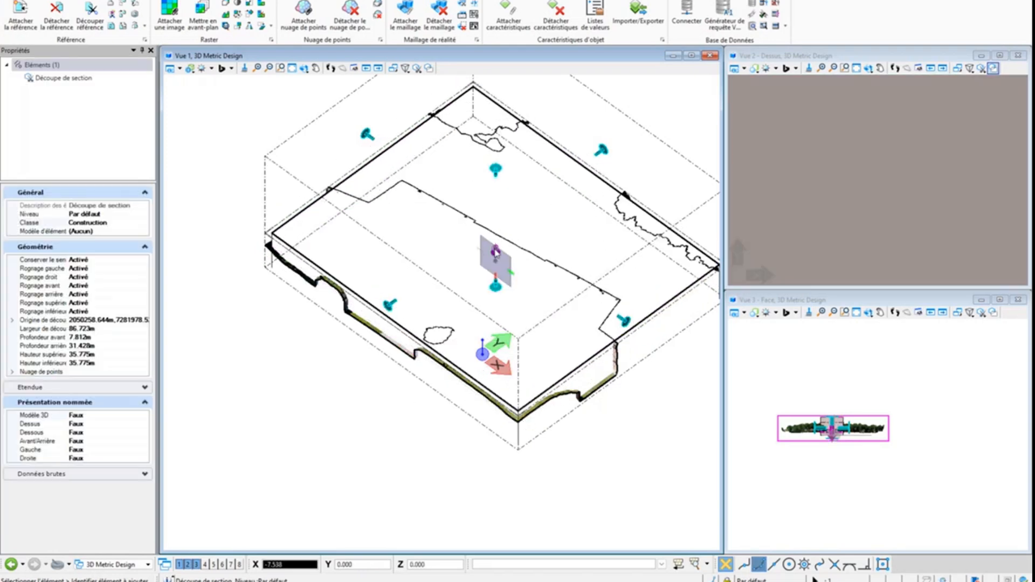
{"action": "left_click_drag", "start_coordinate": [495, 253], "coordinate": [414, 430]}
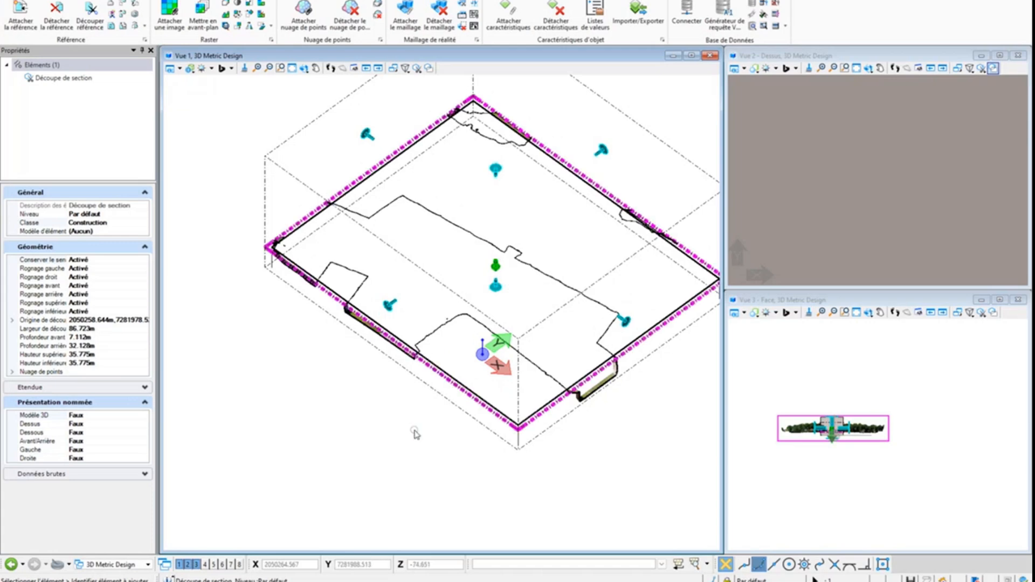
{"action": "left_click", "coordinate": [414, 429]}
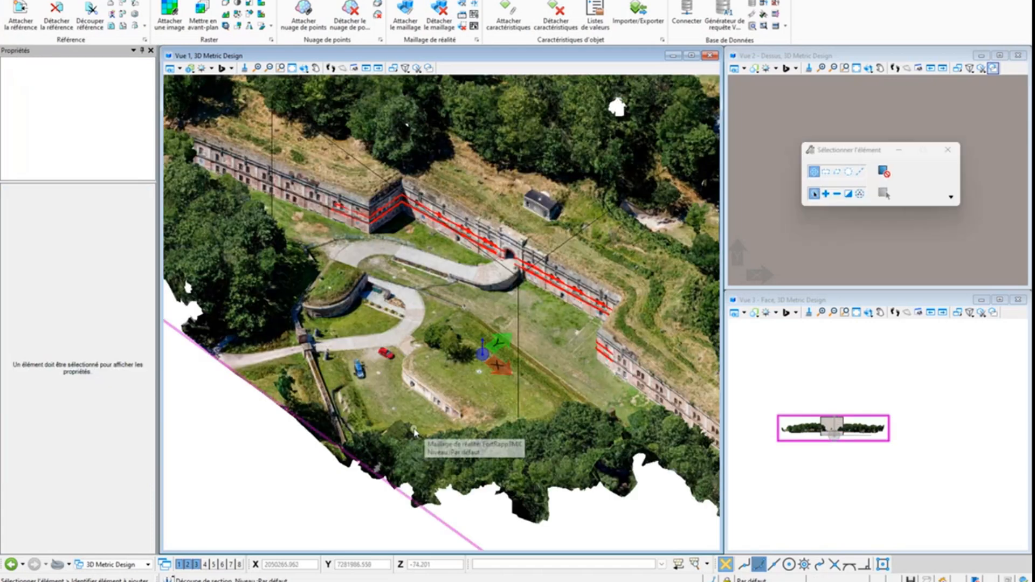
Clip View 1 to the slab element surrounding the fort façade, keeping the clip element displayed
{"action": "scroll", "coordinate": [430, 410], "scroll_direction": "down", "scroll_amount": 3}
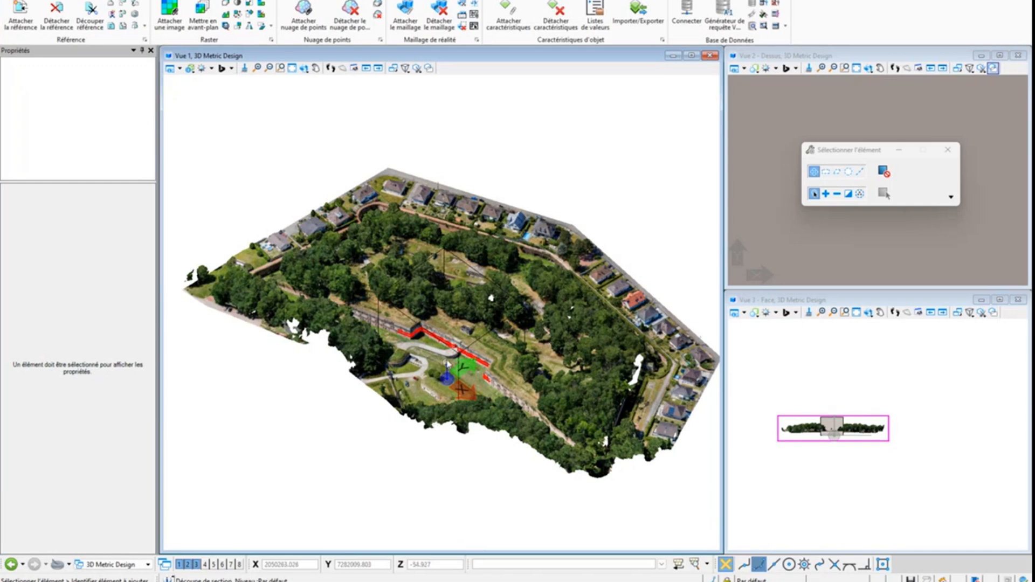
{"action": "scroll", "coordinate": [449, 361], "scroll_direction": "up", "scroll_amount": 3}
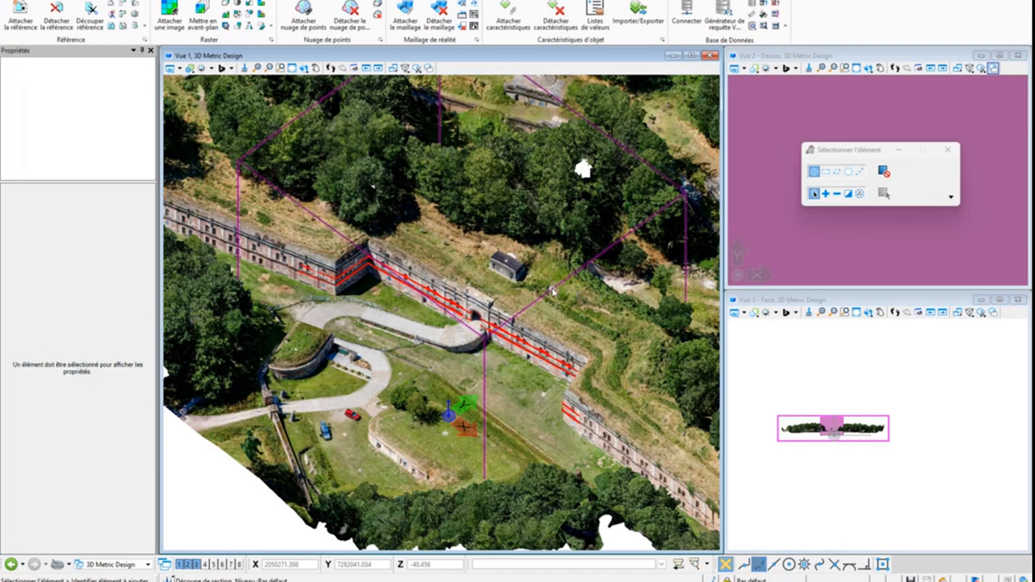
{"action": "left_click", "coordinate": [553, 291]}
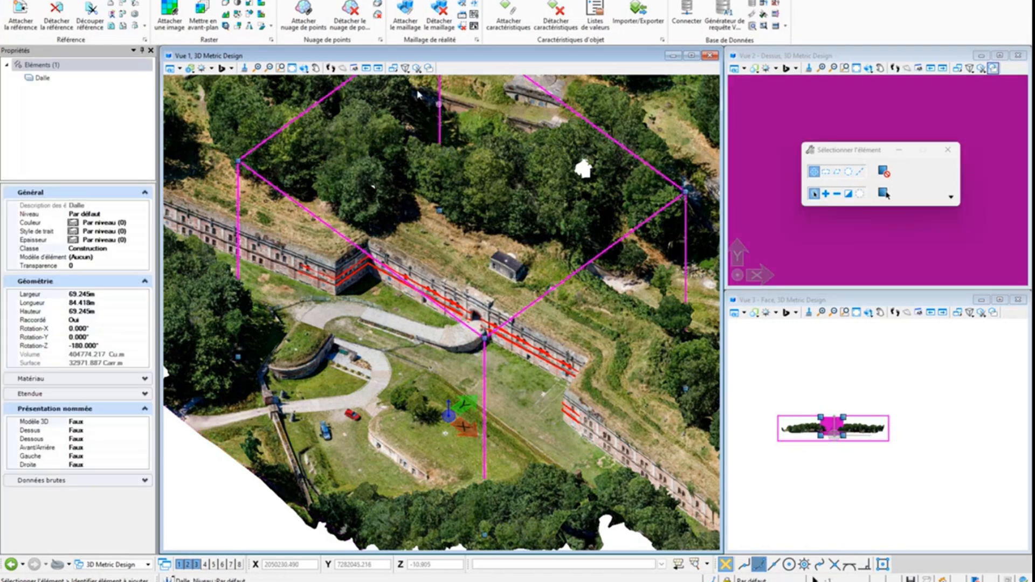
{"action": "left_click", "coordinate": [418, 69]}
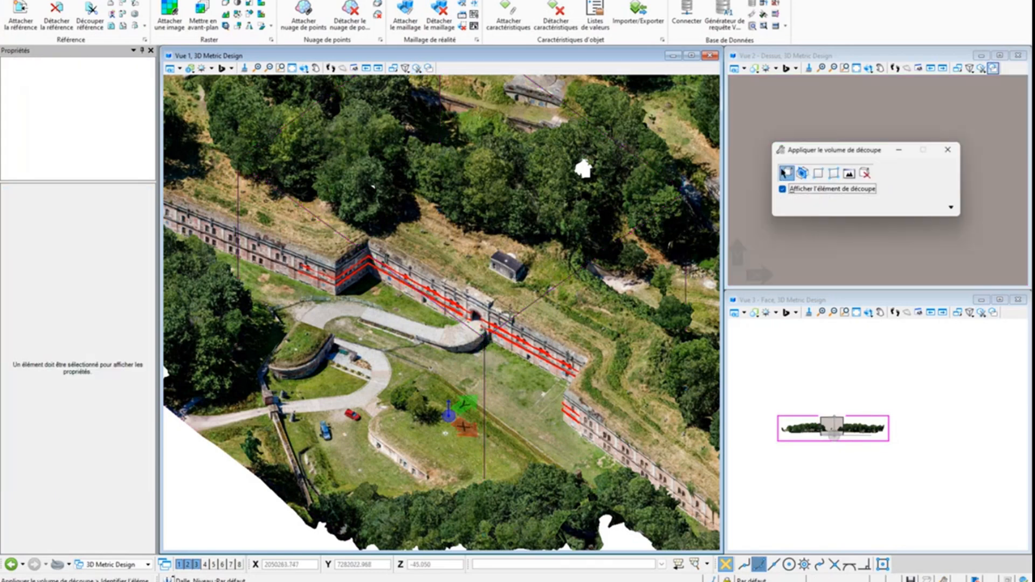
{"action": "left_click", "coordinate": [535, 302]}
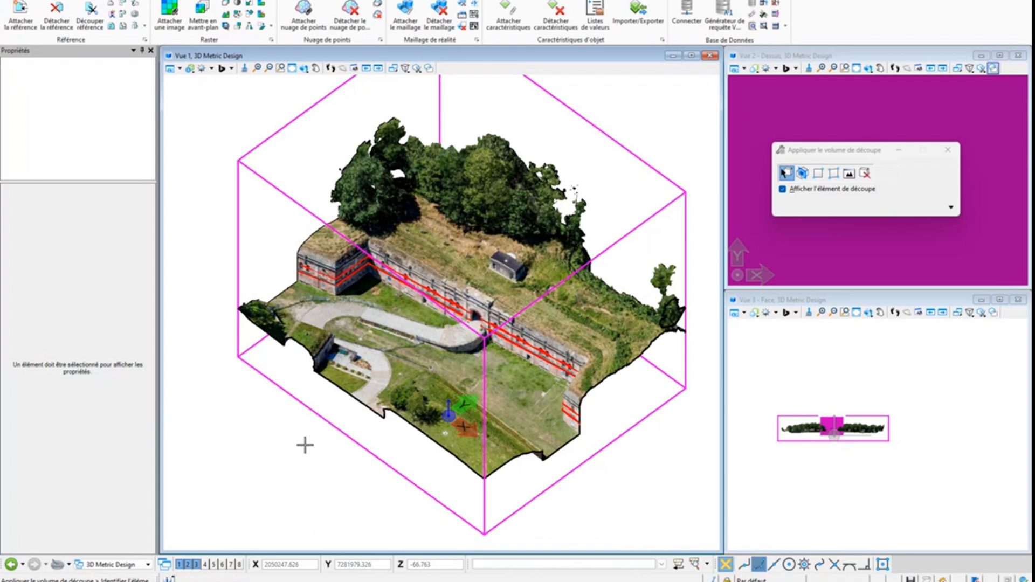
{"action": "left_click", "coordinate": [305, 443]}
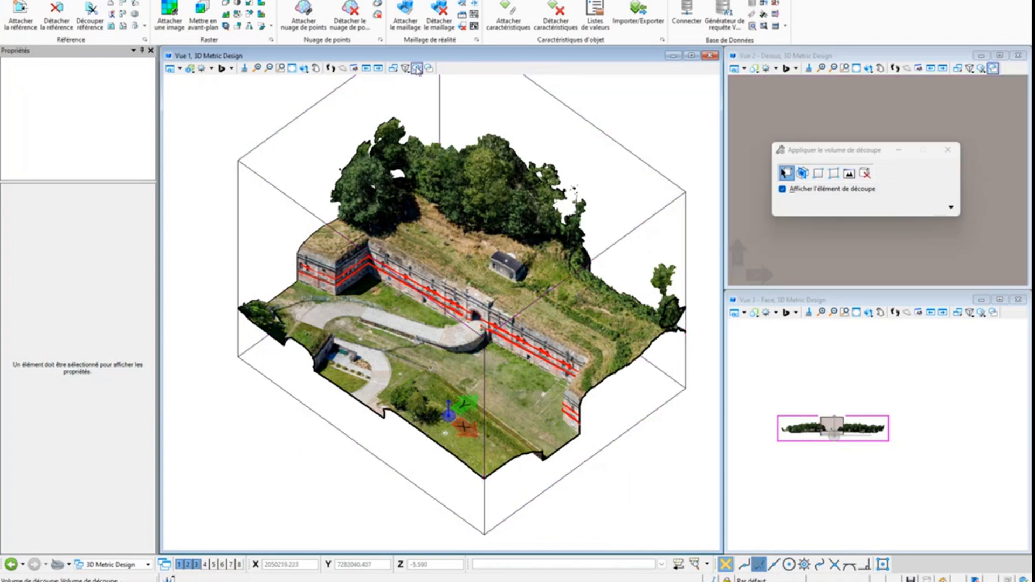
Add the element class setting to the drawing attributes and set the active class to Primaire
{"action": "left_click", "coordinate": [815, 172]}
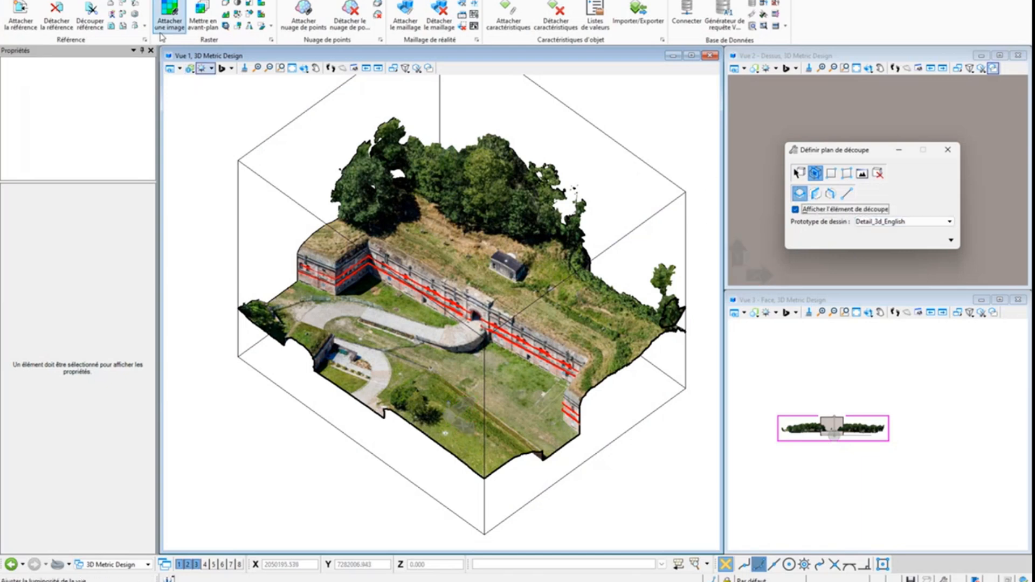
{"action": "left_click", "coordinate": [70, 1]}
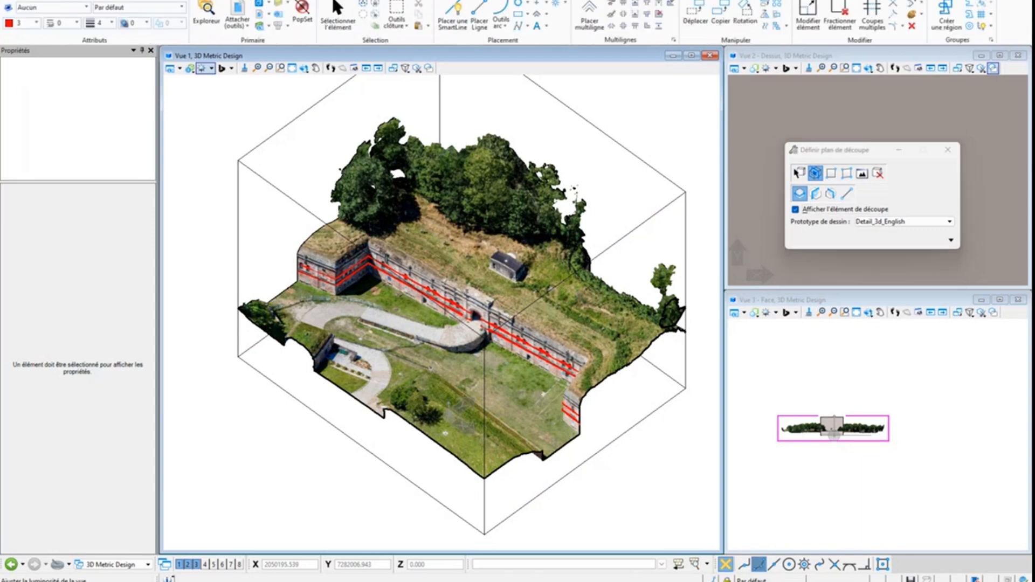
{"action": "right_click", "coordinate": [175, 36]}
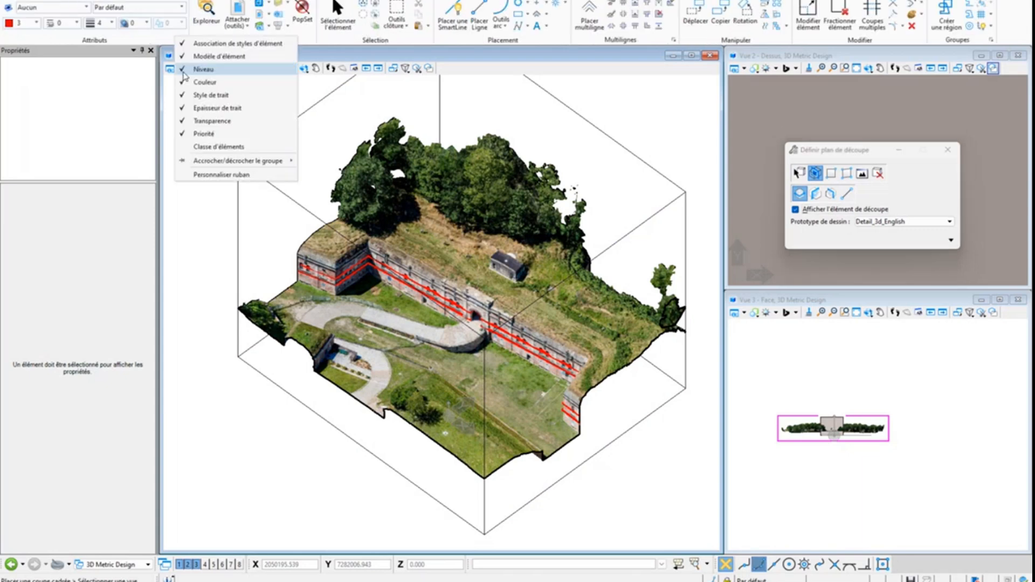
{"action": "left_click", "coordinate": [226, 156]}
{"action": "left_click", "coordinate": [210, 27]}
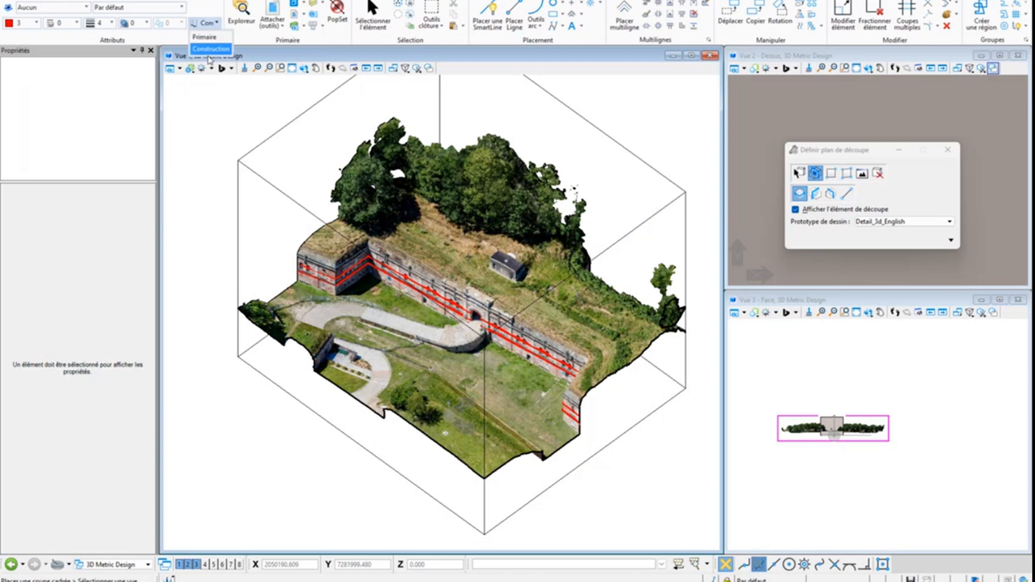
{"action": "left_click", "coordinate": [212, 40]}
Place a fitted horizontal section clip in View 1 and lower its cutting plane to a front depth of about 21.36 m
{"action": "left_click", "coordinate": [877, 156]}
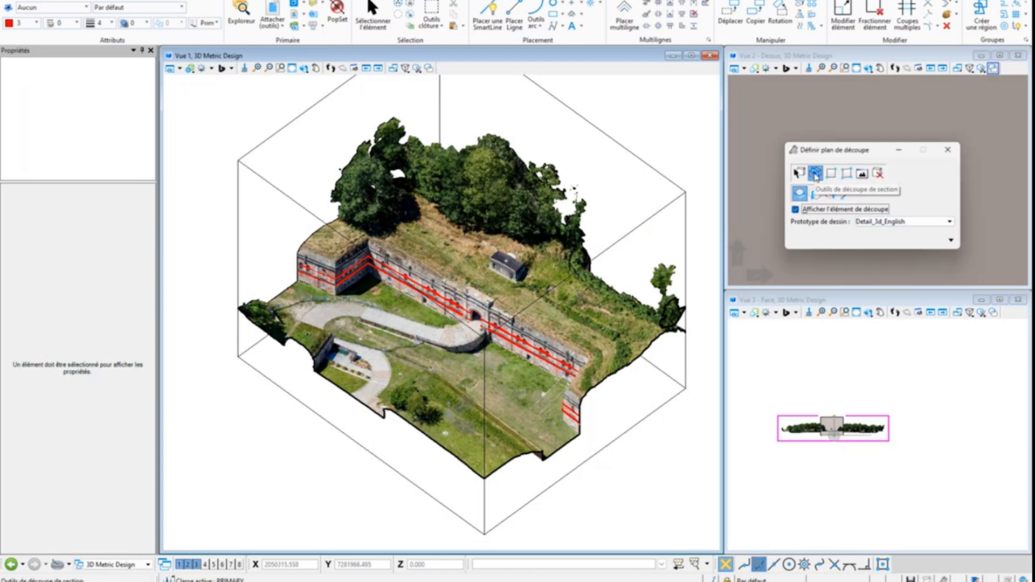
{"action": "left_click", "coordinate": [800, 194]}
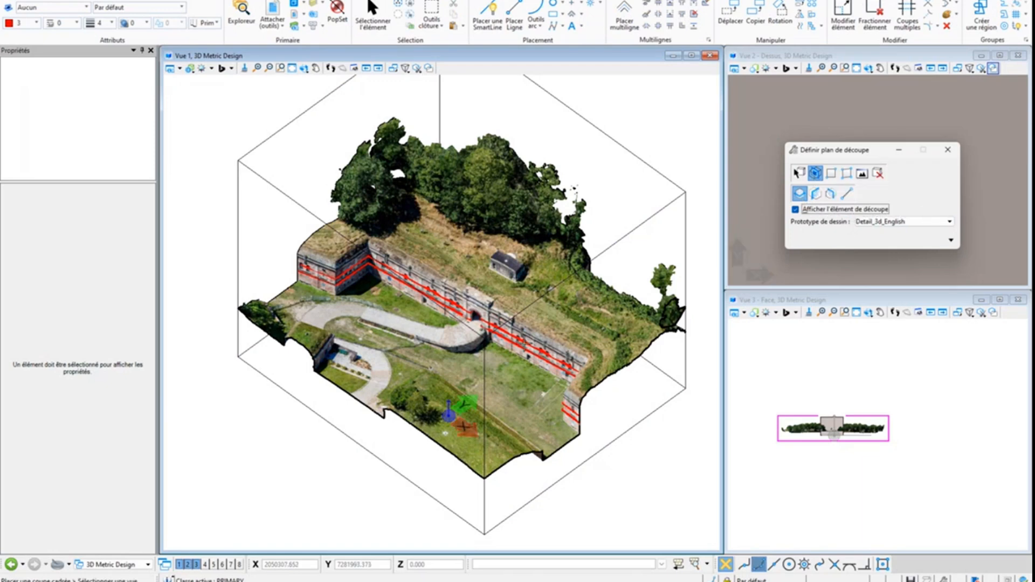
{"action": "left_click", "coordinate": [413, 312]}
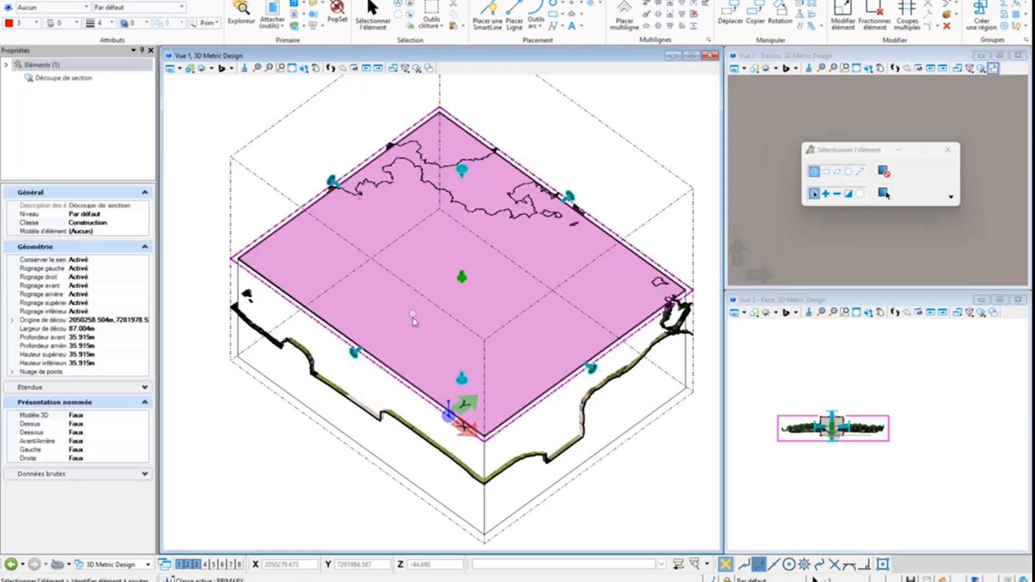
{"action": "left_click", "coordinate": [463, 286]}
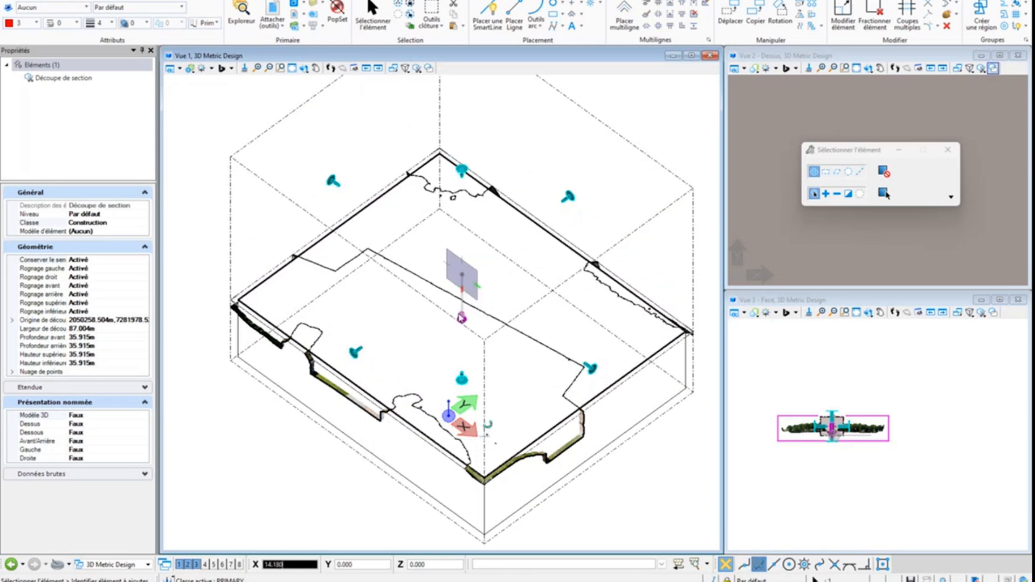
{"action": "left_click", "coordinate": [462, 316]}
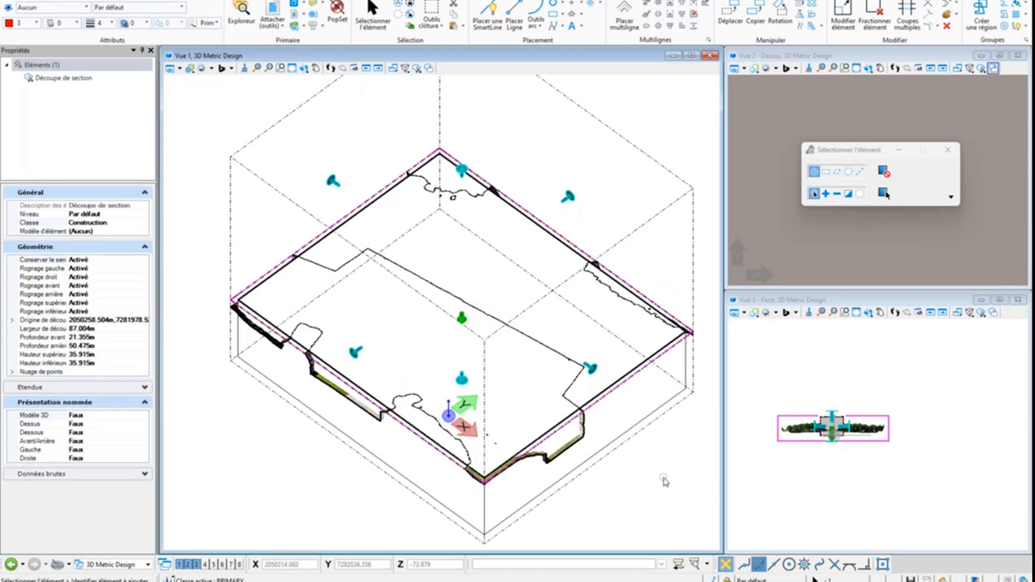
{"action": "left_click", "coordinate": [665, 480]}
Hide the construction elements in View 1 and inspect the cut façade of the mesh up close
{"action": "scroll", "coordinate": [369, 263], "scroll_direction": "up", "scroll_amount": 2}
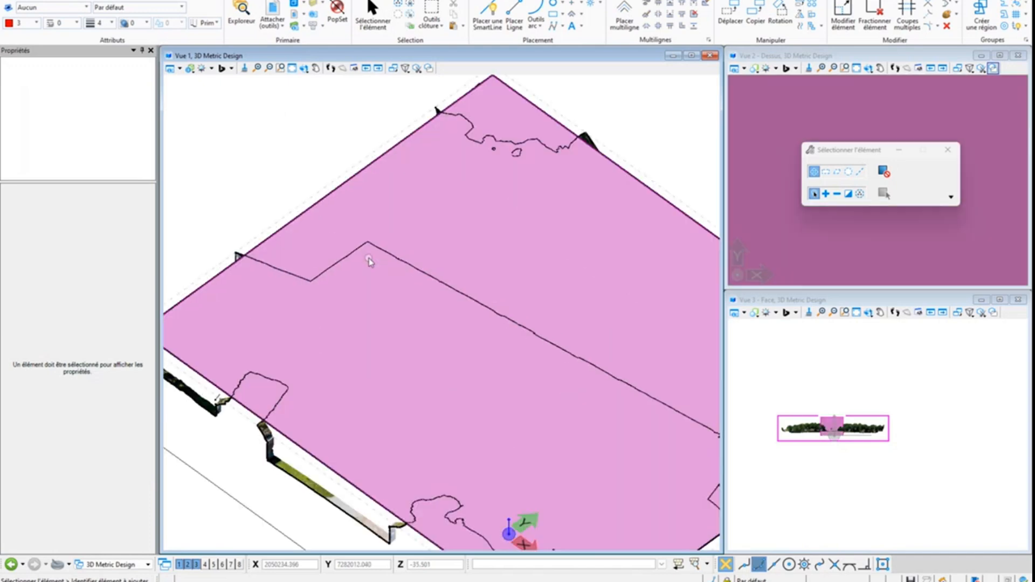
{"action": "scroll", "coordinate": [365, 258], "scroll_direction": "down", "scroll_amount": 3}
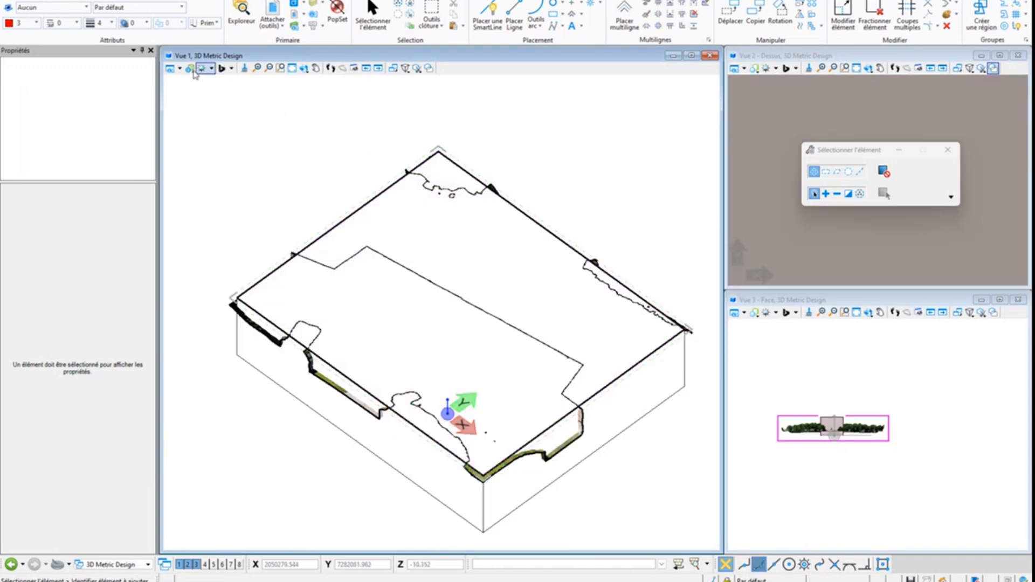
{"action": "left_click", "coordinate": [181, 69]}
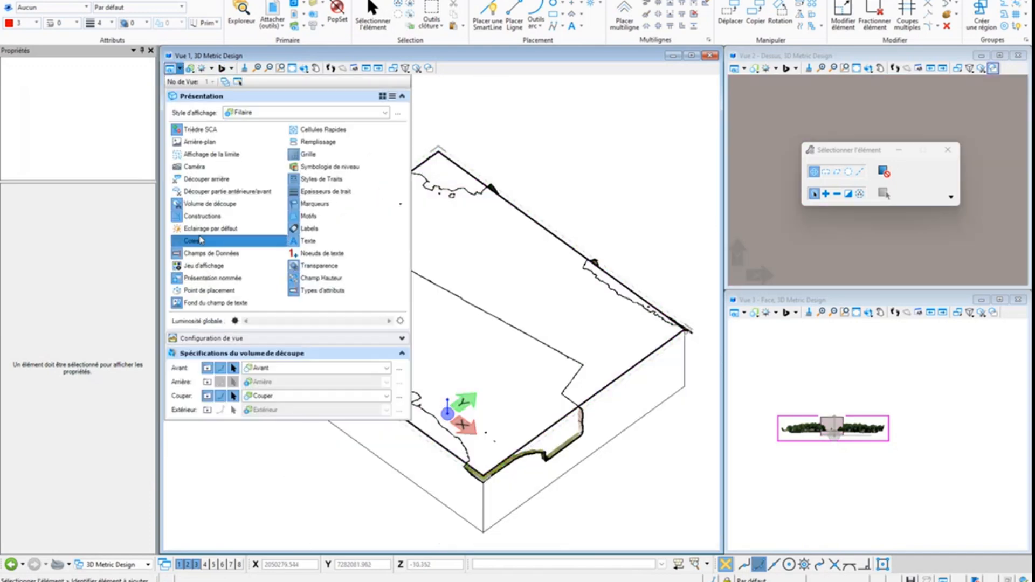
{"action": "left_click", "coordinate": [200, 216]}
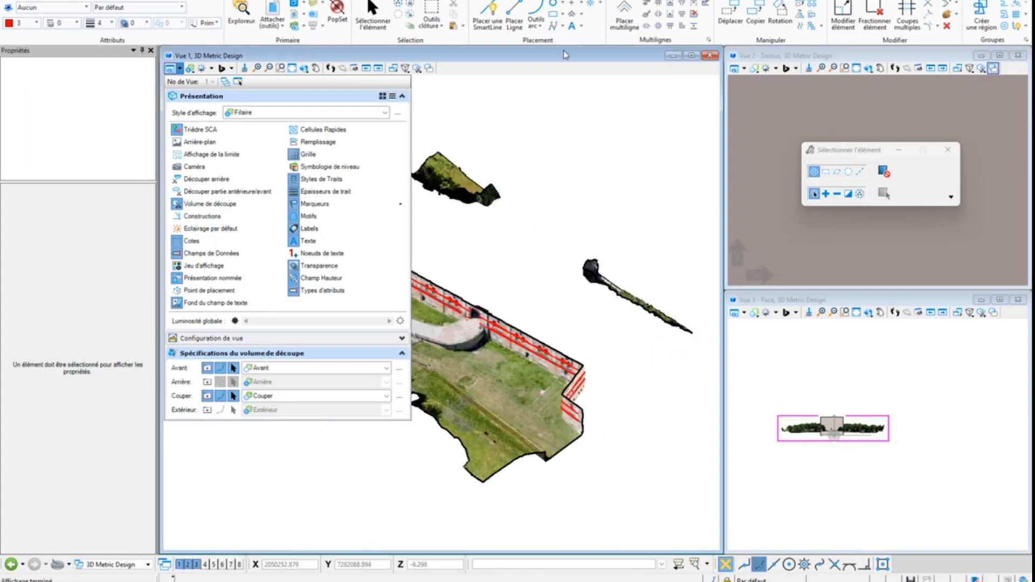
{"action": "scroll", "coordinate": [294, 258], "scroll_direction": "up", "scroll_amount": 2}
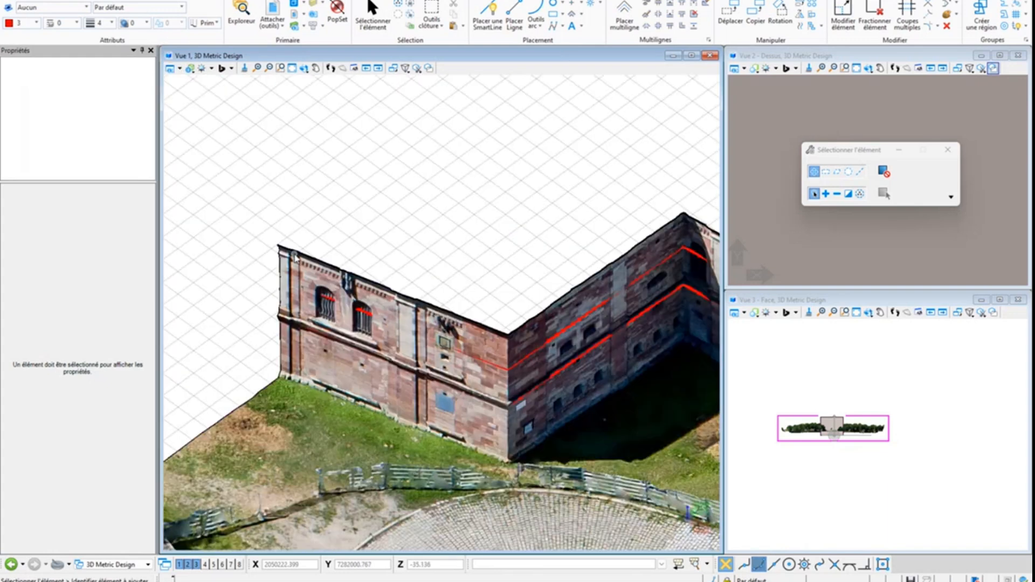
{"action": "scroll", "coordinate": [294, 259], "scroll_direction": "down", "scroll_amount": 2}
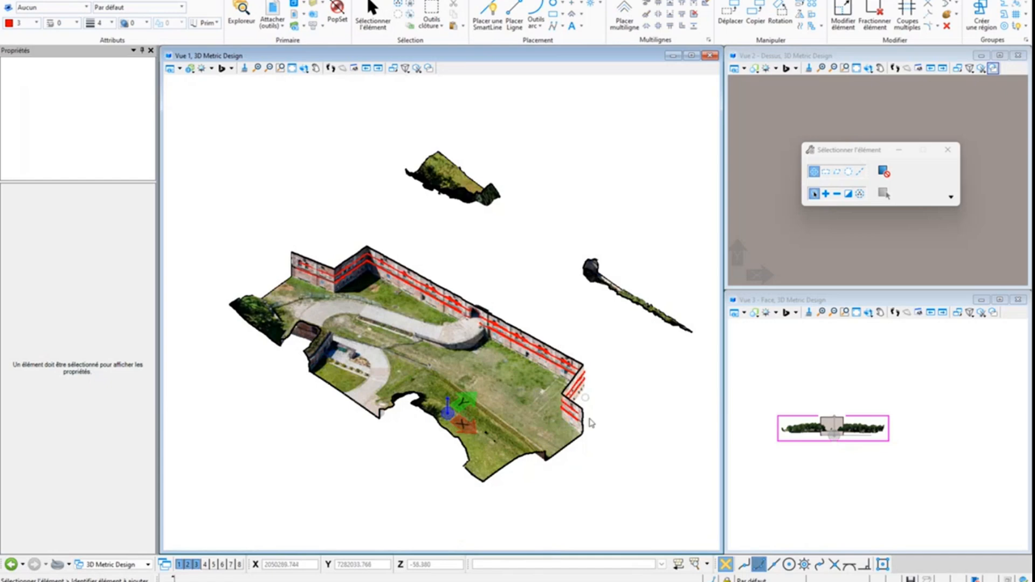
Turn off display of the clip volume's Avant part in View 1, keeping the Couper part displayed
{"action": "left_click", "coordinate": [180, 70]}
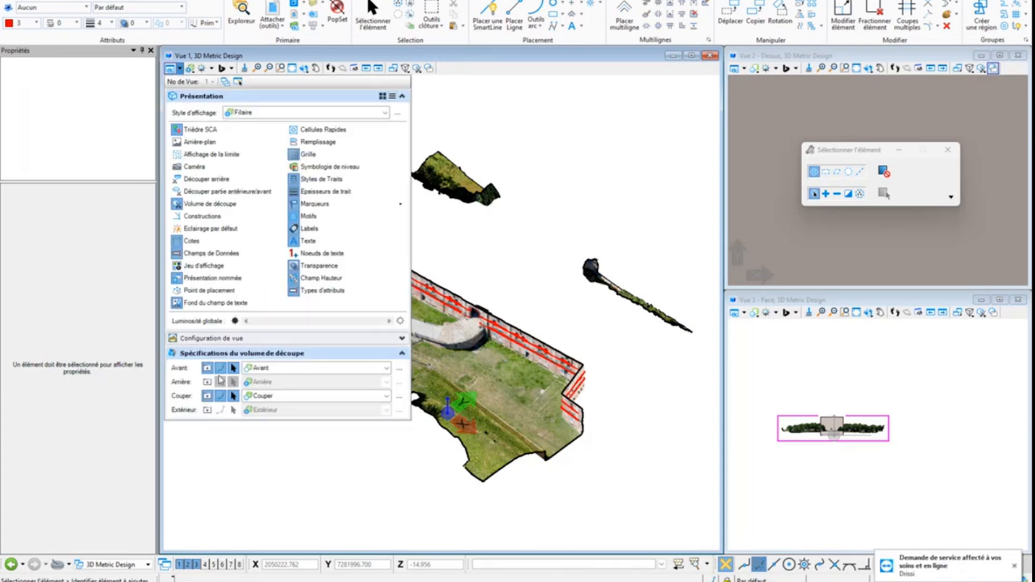
{"action": "left_click", "coordinate": [207, 369]}
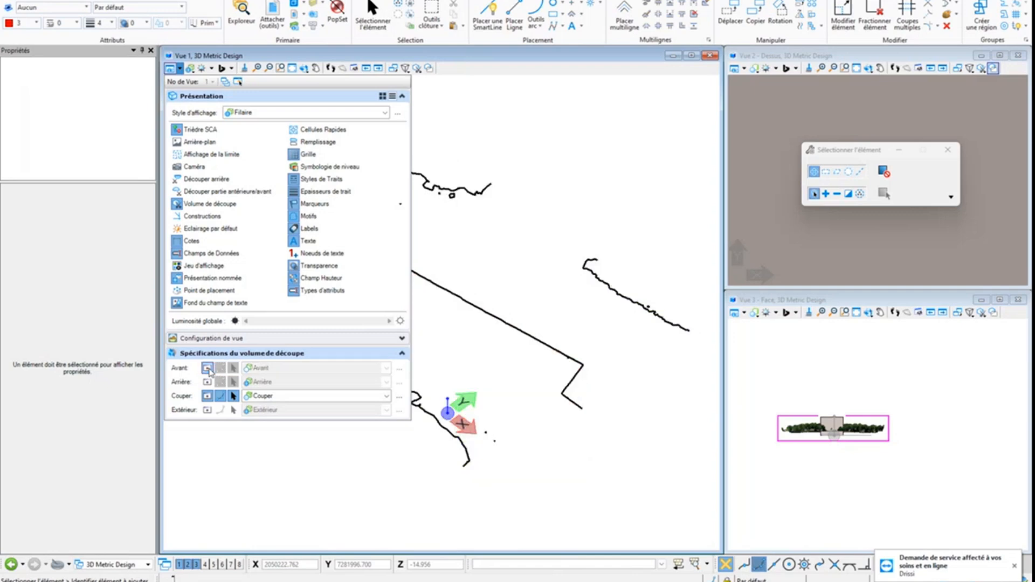
{"action": "left_click", "coordinate": [526, 490]}
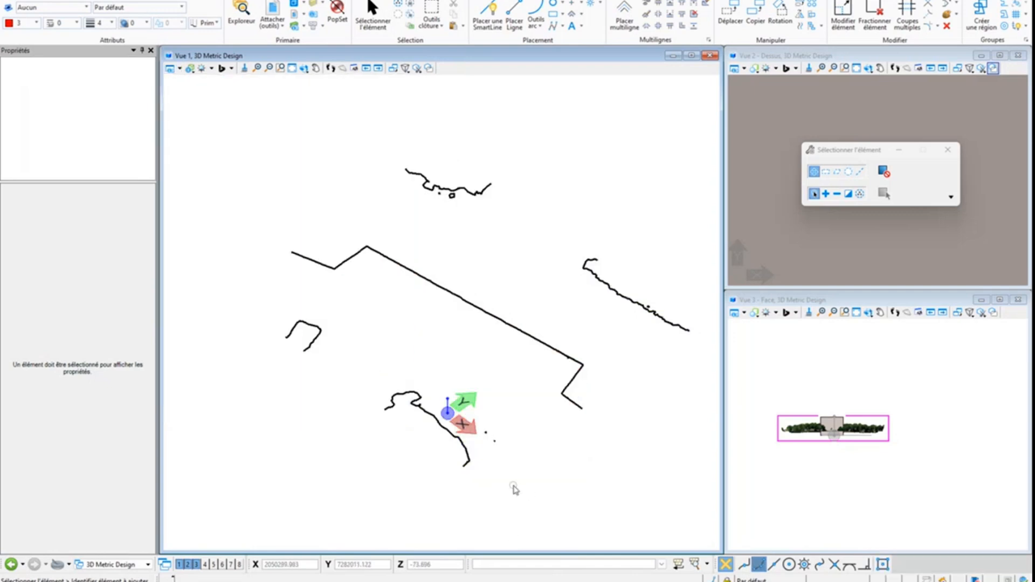
Trace the fort's façade section with a six-vertex SmartLine snapped along the extracted cut line in View 1
{"action": "left_click", "coordinate": [490, 12]}
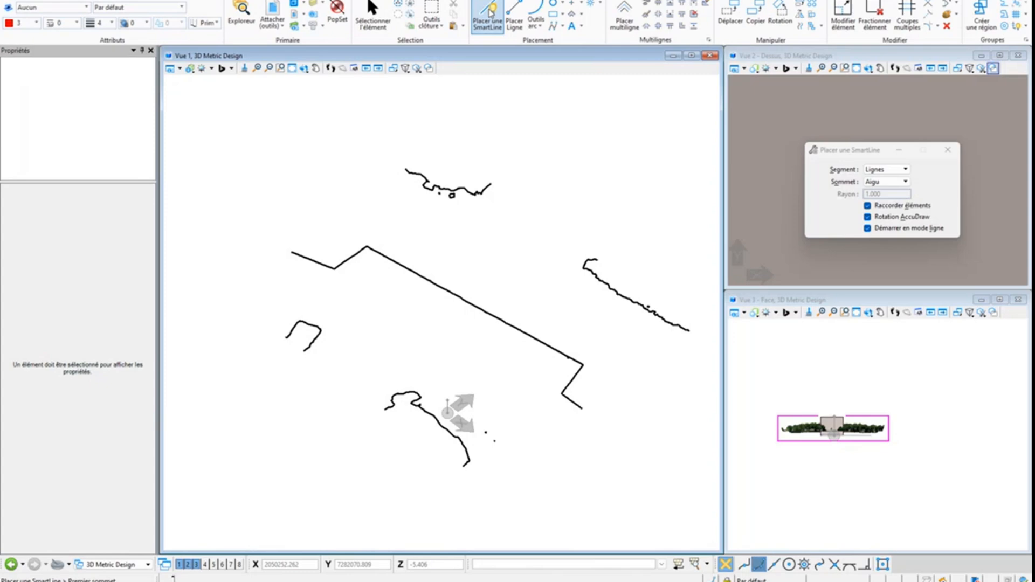
{"action": "left_click", "coordinate": [291, 251]}
{"action": "left_click", "coordinate": [335, 268]}
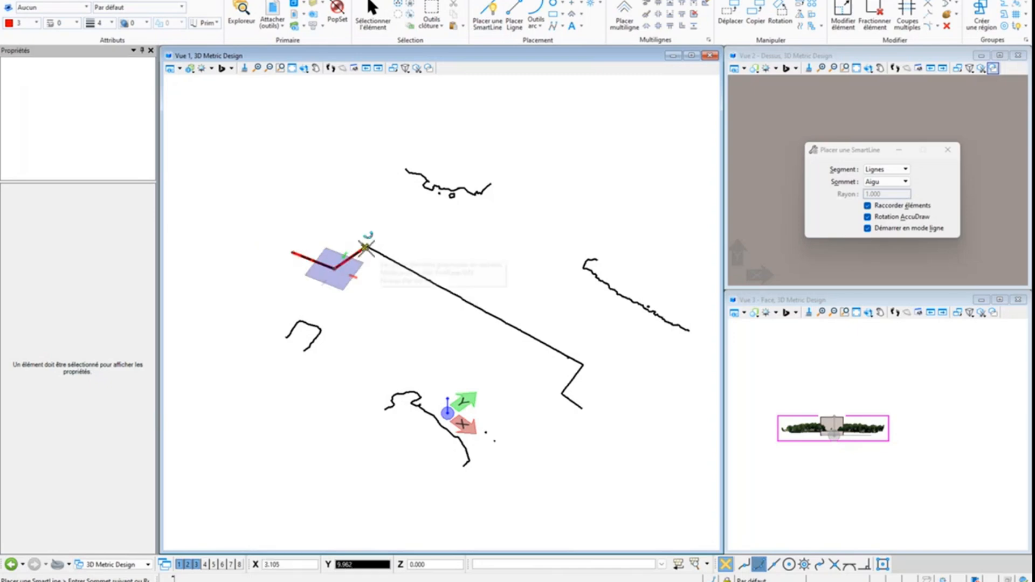
{"action": "left_click", "coordinate": [366, 247]}
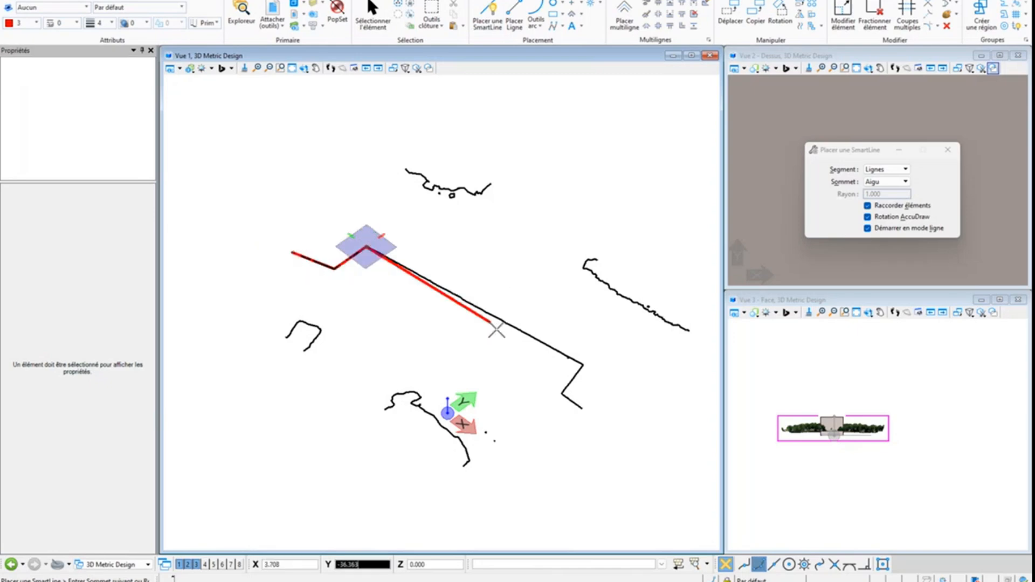
{"action": "left_click", "coordinate": [581, 366]}
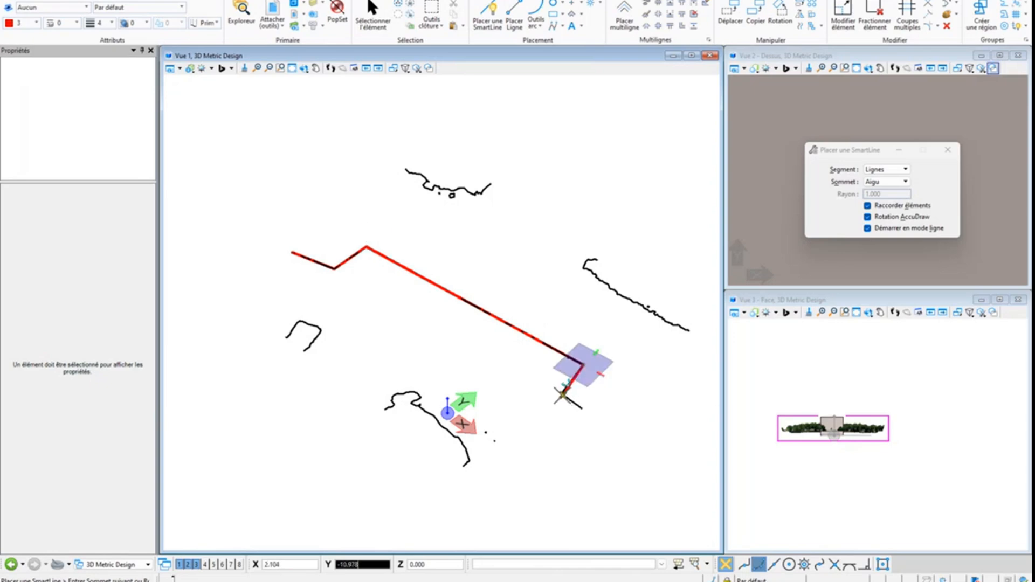
{"action": "left_click", "coordinate": [562, 392]}
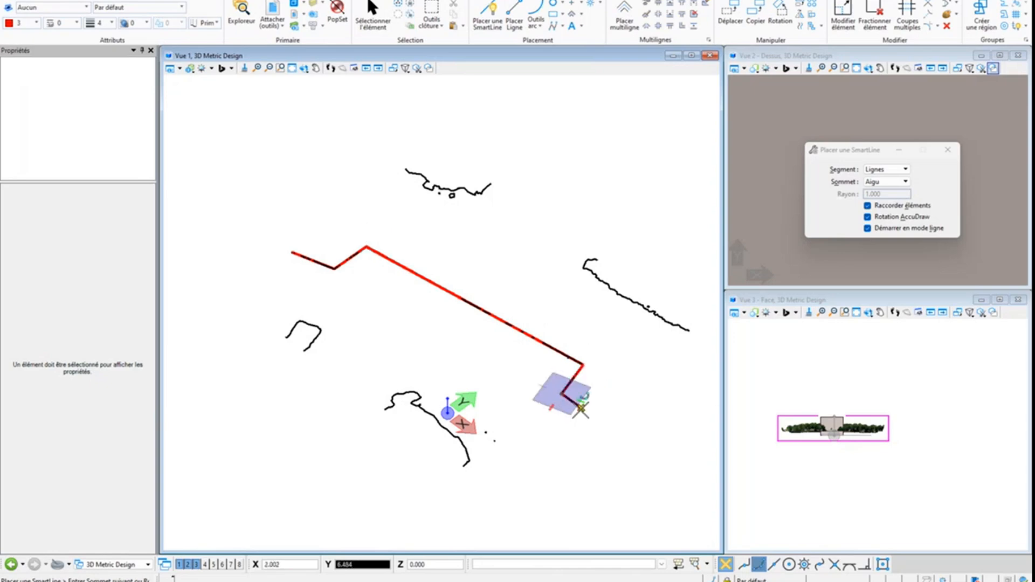
{"action": "left_click", "coordinate": [581, 410]}
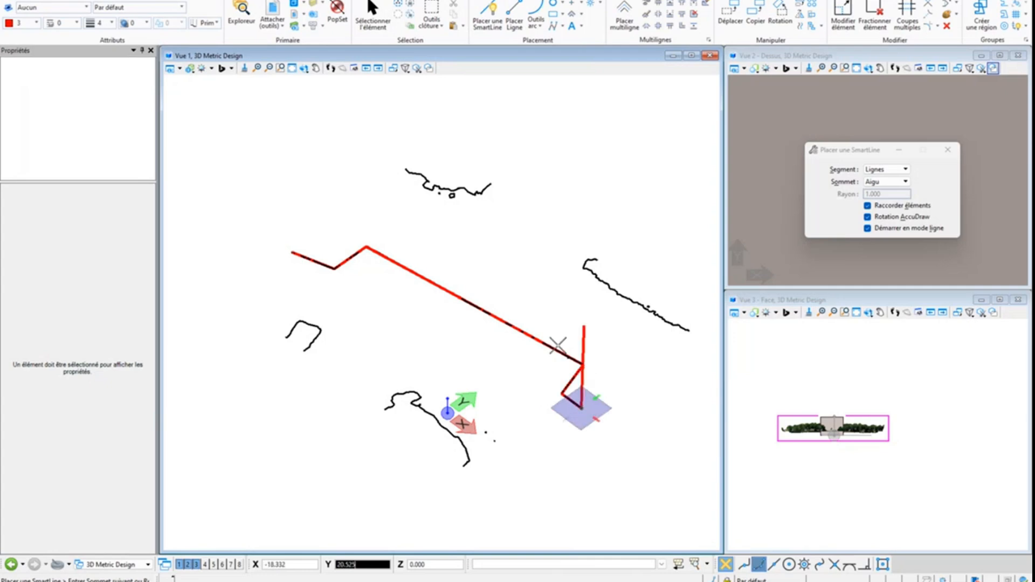
{"action": "right_click", "coordinate": [572, 373]}
Inspect the traced façade line up close and restore display of the clip volume's Avant part together with Couper in View 1
{"action": "scroll", "coordinate": [576, 371], "scroll_direction": "up", "scroll_amount": 4}
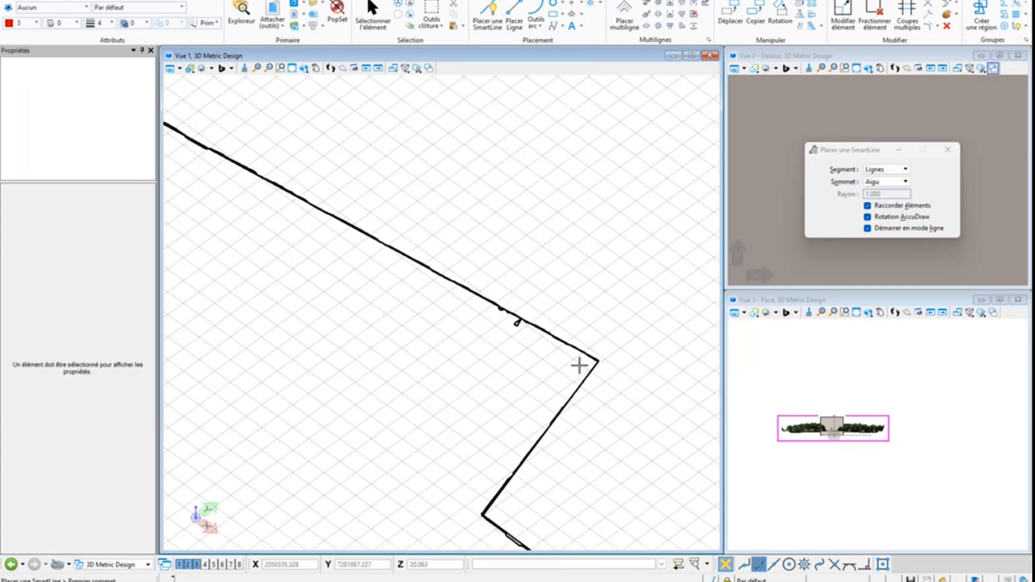
{"action": "scroll", "coordinate": [494, 259], "scroll_direction": "down", "scroll_amount": 1}
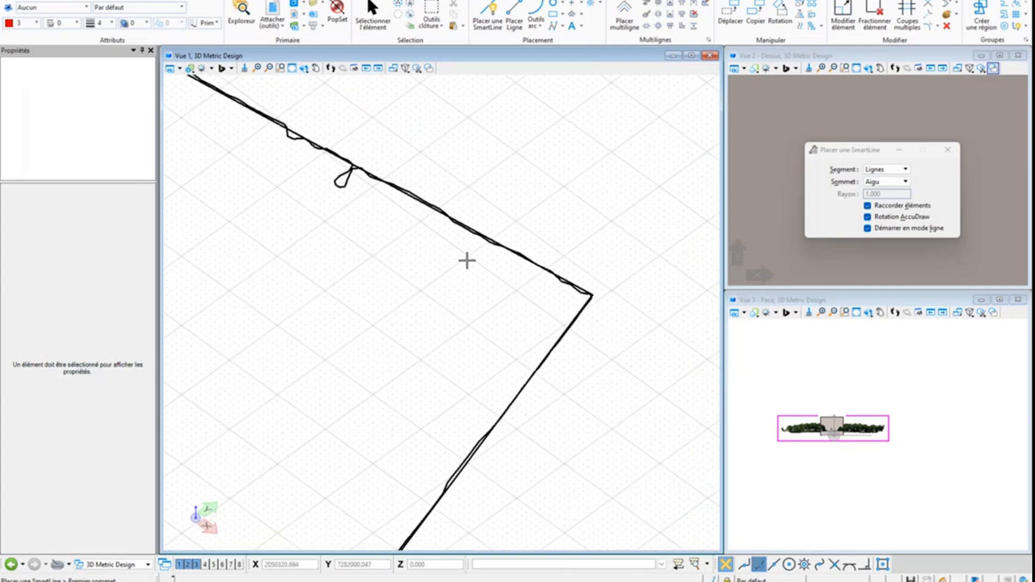
{"action": "scroll", "coordinate": [358, 162], "scroll_direction": "up", "scroll_amount": 5}
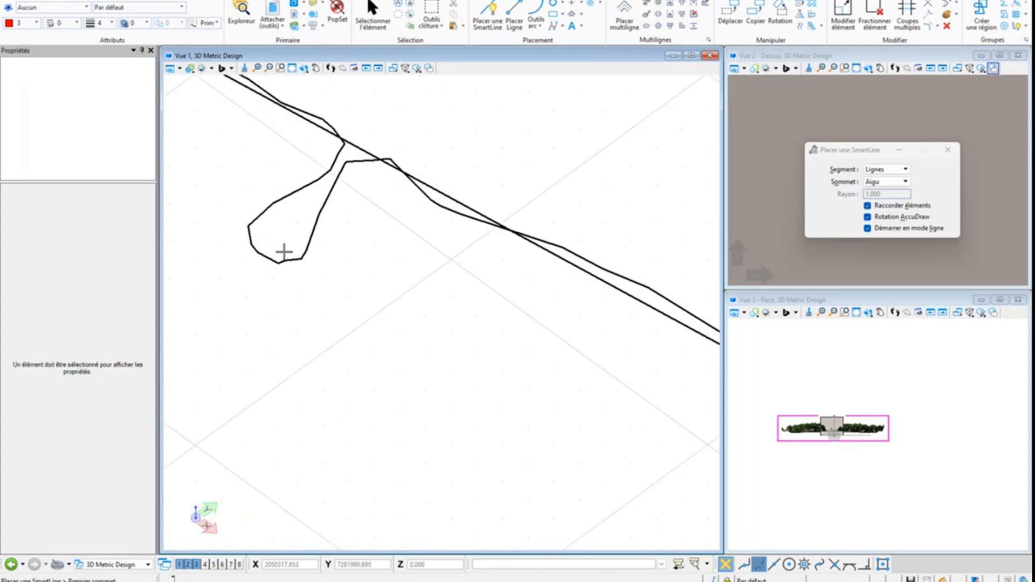
{"action": "scroll", "coordinate": [432, 172], "scroll_direction": "down", "scroll_amount": 8}
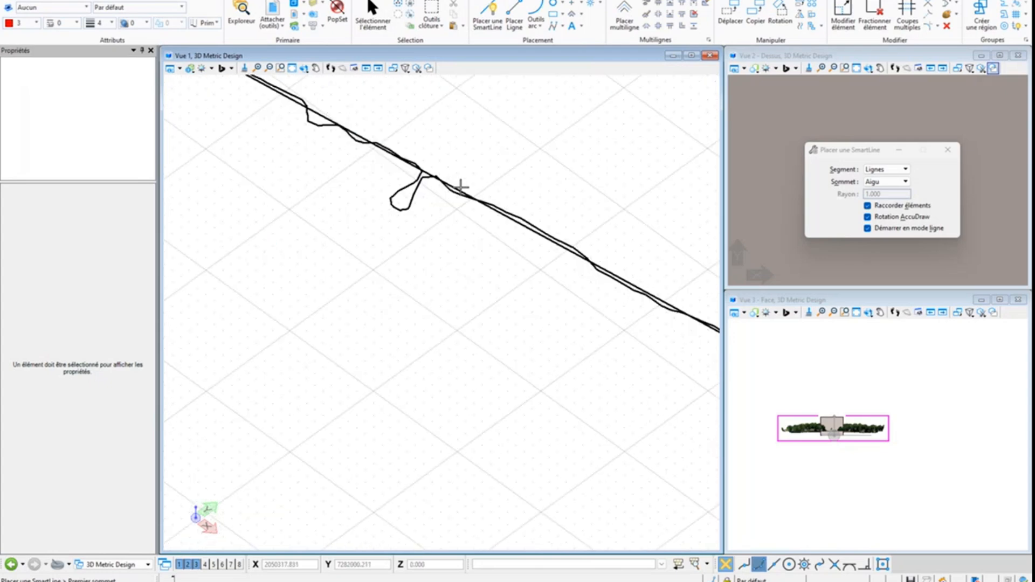
{"action": "scroll", "coordinate": [573, 226], "scroll_direction": "down", "scroll_amount": 3}
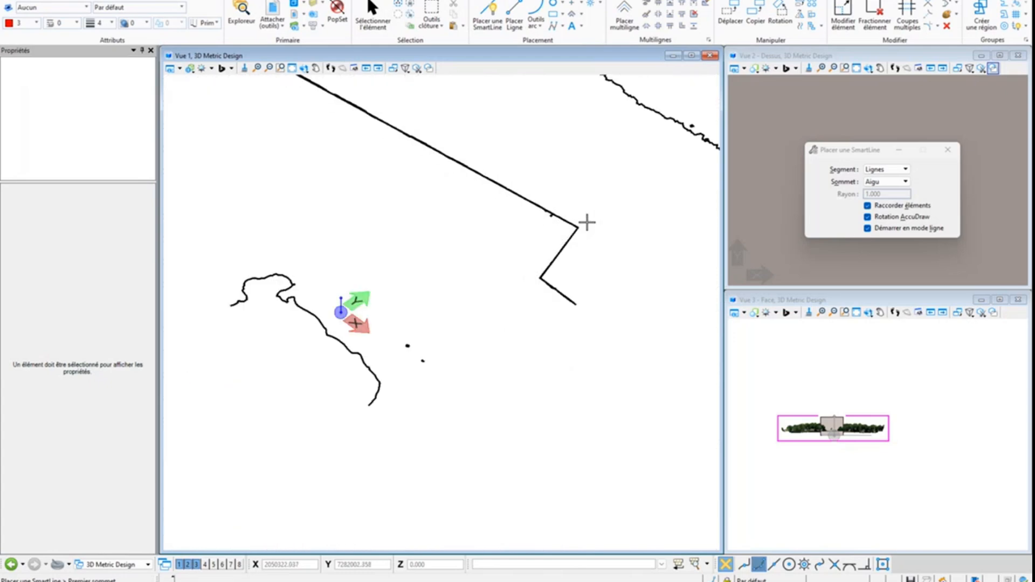
{"action": "scroll", "coordinate": [587, 222], "scroll_direction": "down", "scroll_amount": 2}
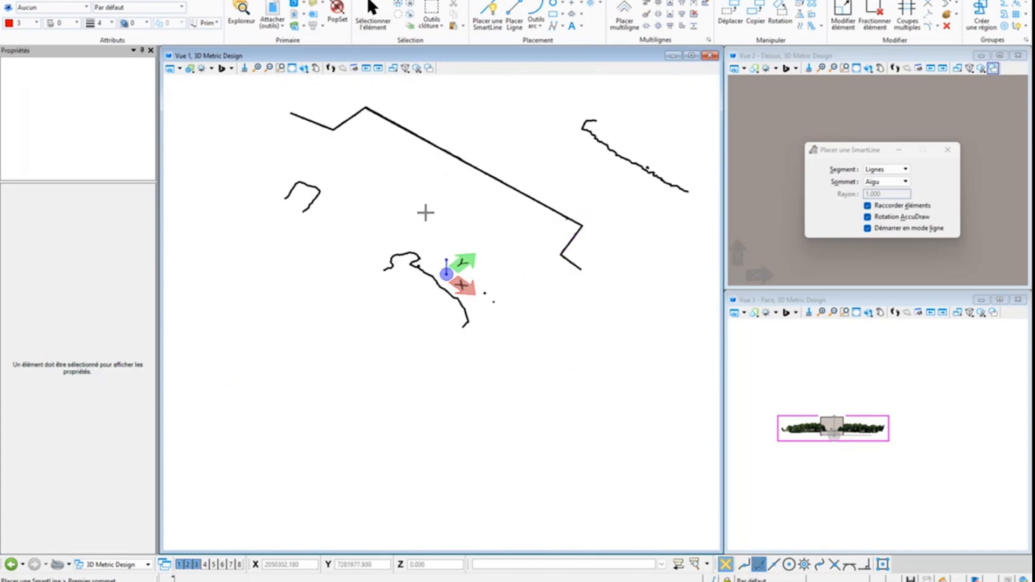
{"action": "left_click", "coordinate": [170, 68]}
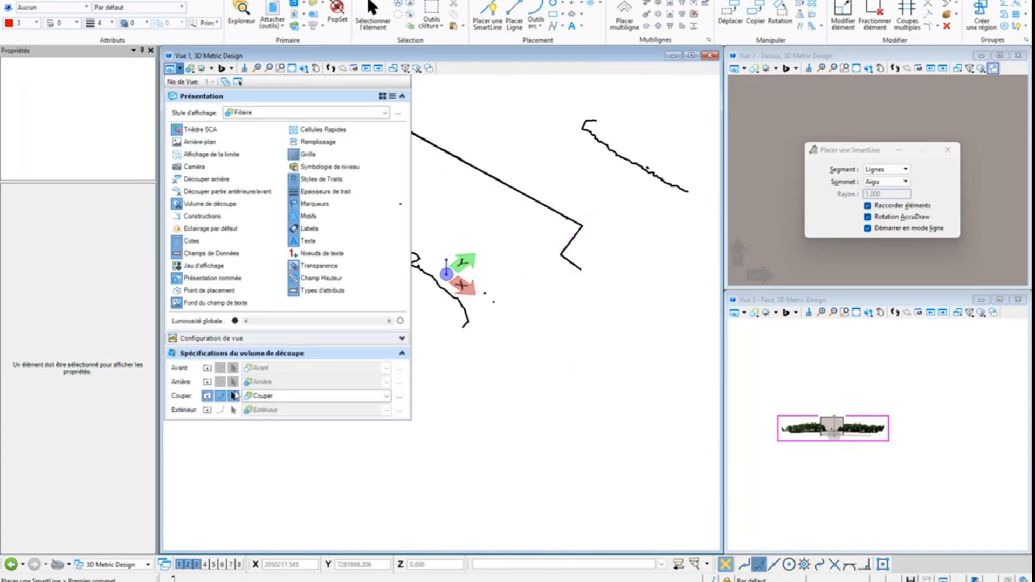
{"action": "left_click", "coordinate": [207, 396]}
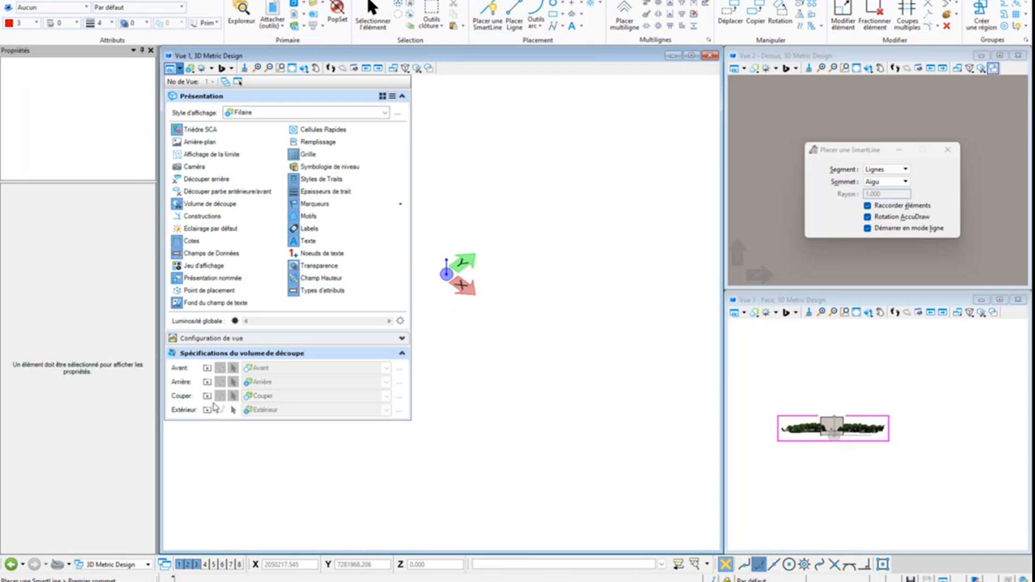
{"action": "left_click", "coordinate": [207, 396]}
{"action": "left_click", "coordinate": [207, 368]}
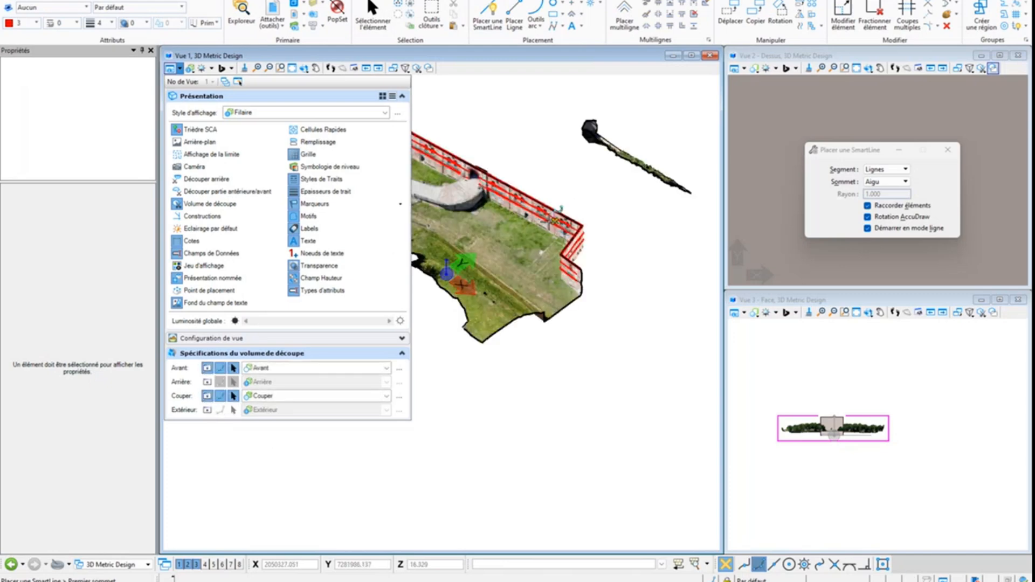
Toggle the clip volume's Couper and Avant display off and back on in View 1 to compare them, and end the SmartLine command
{"action": "scroll", "coordinate": [568, 213], "scroll_direction": "up", "scroll_amount": 3}
{"action": "scroll", "coordinate": [568, 213], "scroll_direction": "up", "scroll_amount": 3}
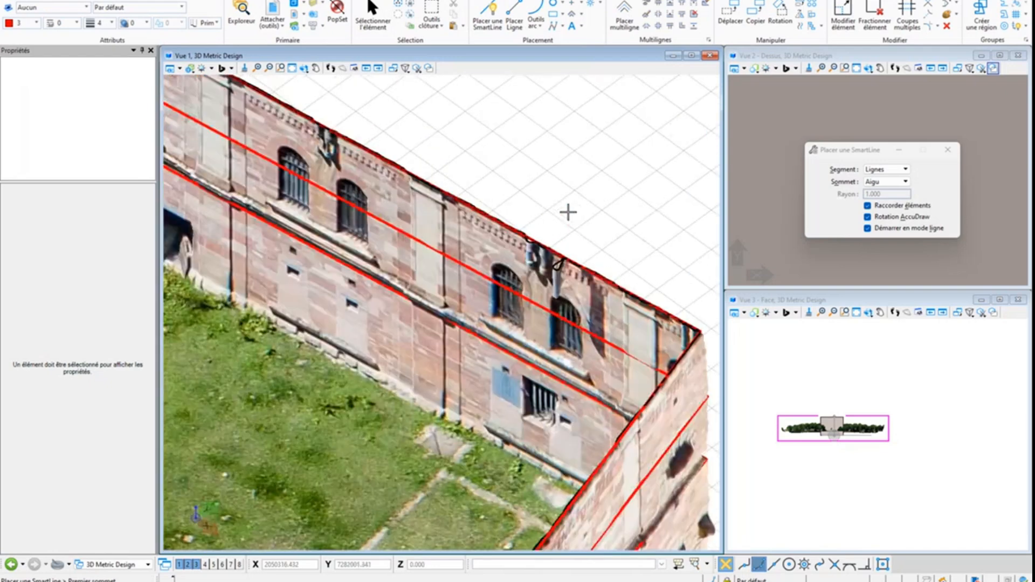
{"action": "scroll", "coordinate": [568, 212], "scroll_direction": "down", "scroll_amount": 2}
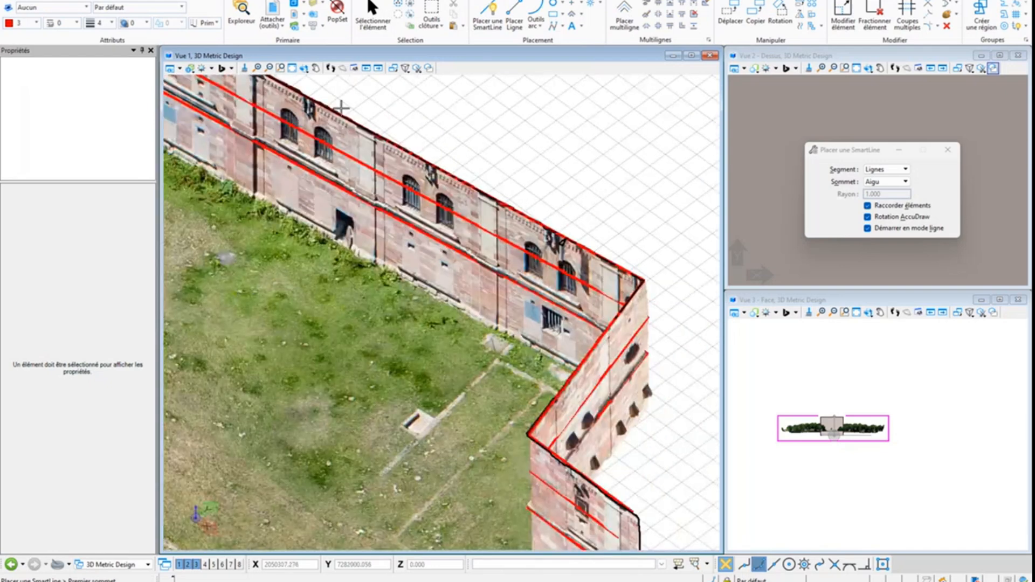
{"action": "left_click", "coordinate": [170, 68]}
{"action": "left_click", "coordinate": [207, 395]}
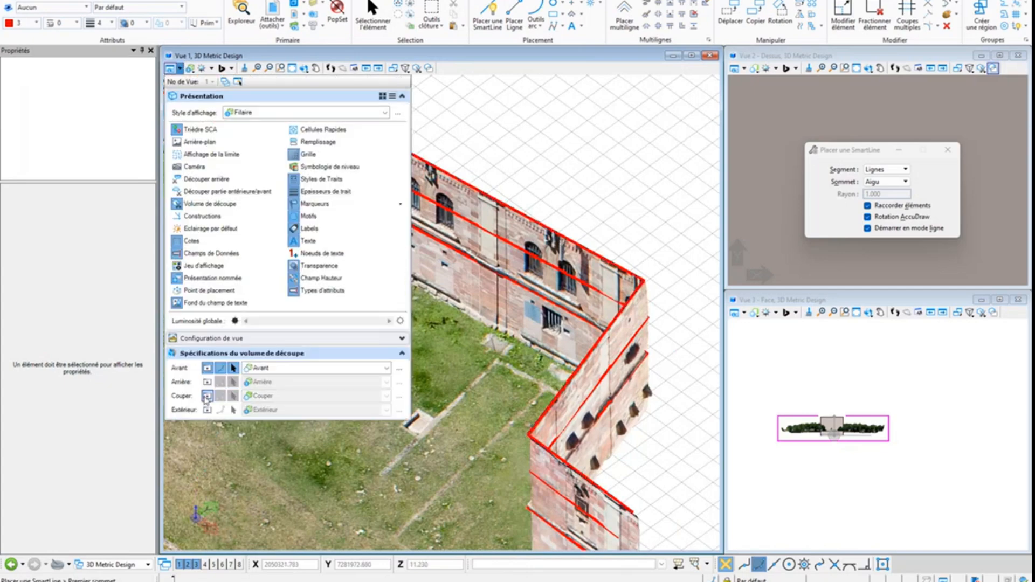
{"action": "left_click", "coordinate": [208, 369]}
{"action": "left_click", "coordinate": [209, 369]}
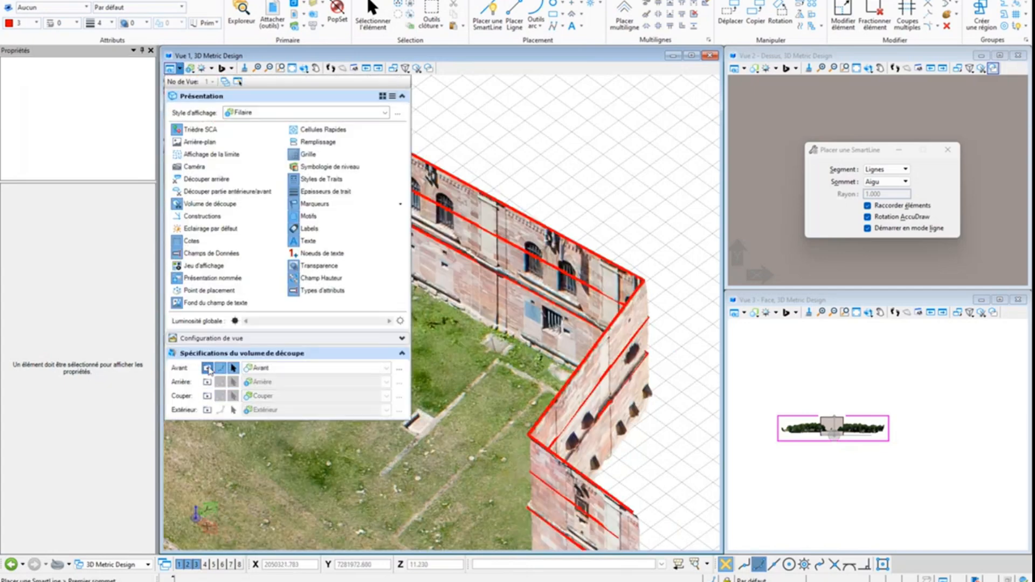
{"action": "left_click", "coordinate": [207, 397]}
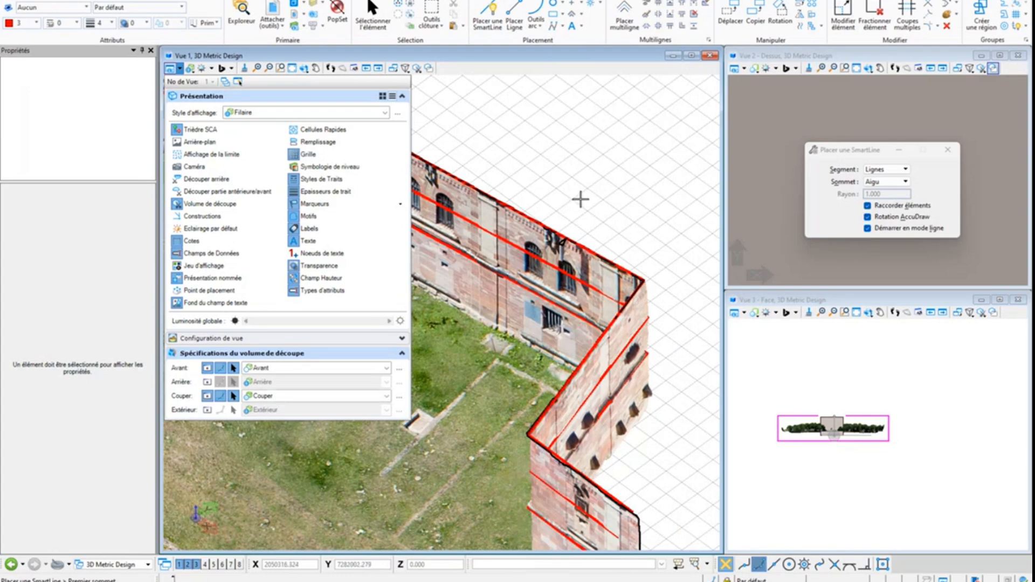
{"action": "key", "text": "Escape"}
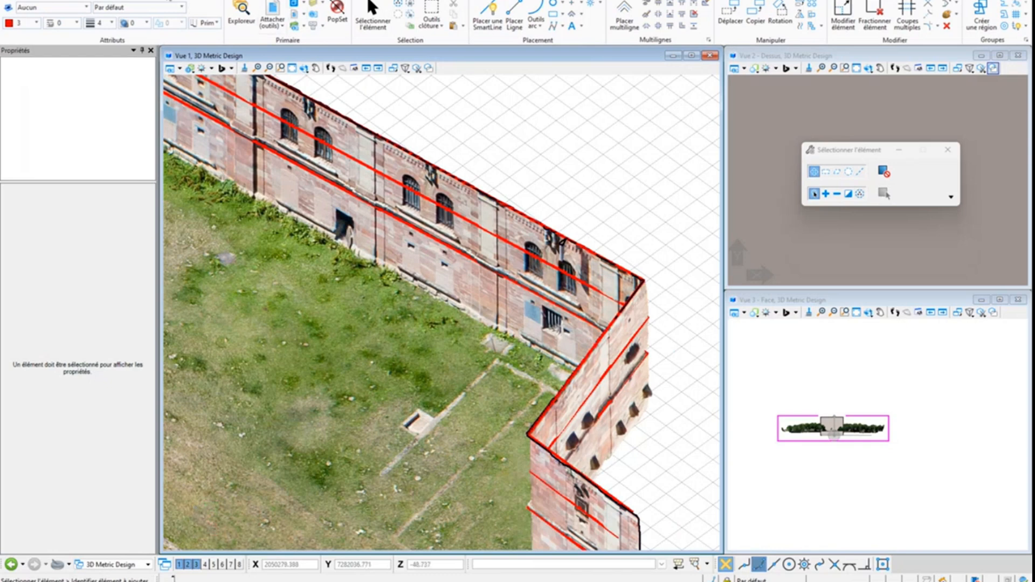
Turn off display of the FortRapp3MX.3mx reality mesh attachment and view the traced façade lines on their own
{"action": "left_click", "coordinate": [204, 1]}
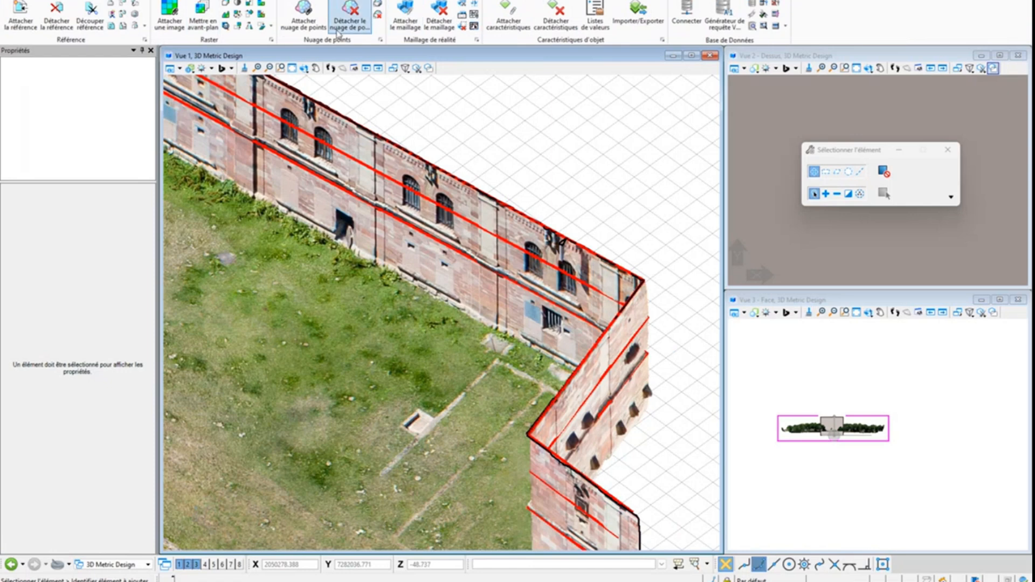
{"action": "left_click", "coordinate": [477, 40]}
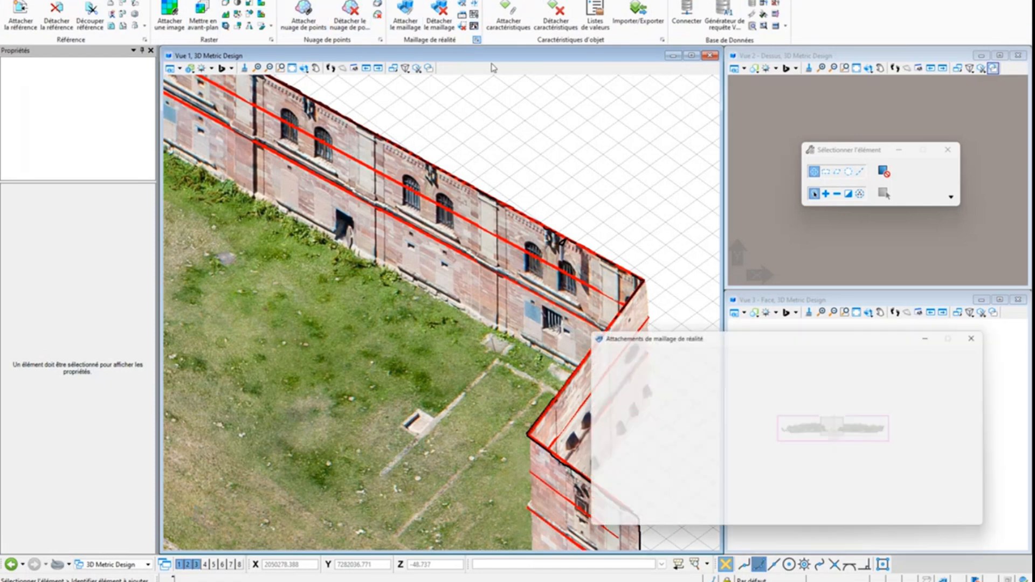
{"action": "left_click", "coordinate": [702, 393]}
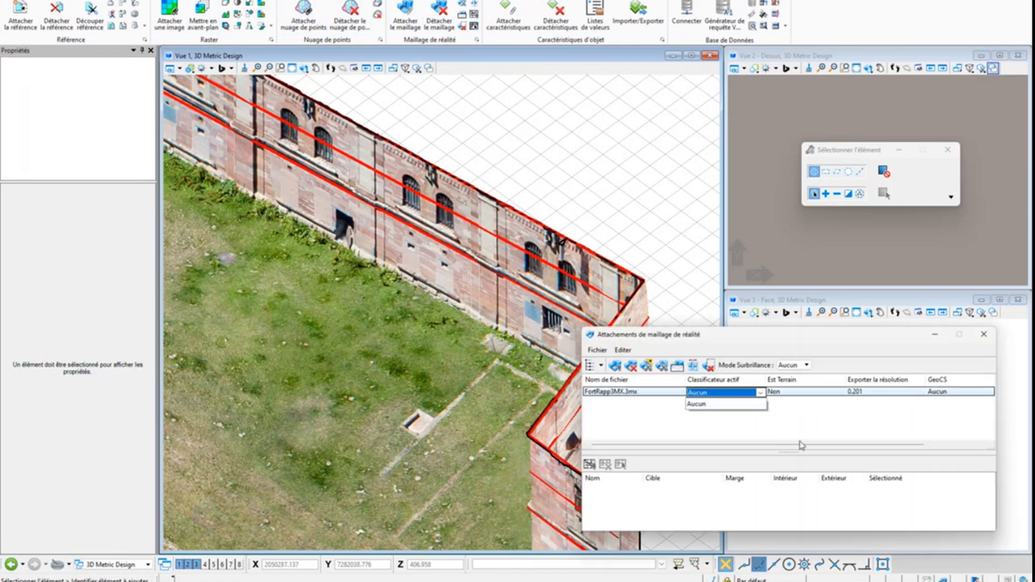
{"action": "left_click_drag", "start_coordinate": [804, 446], "coordinate": [890, 448]}
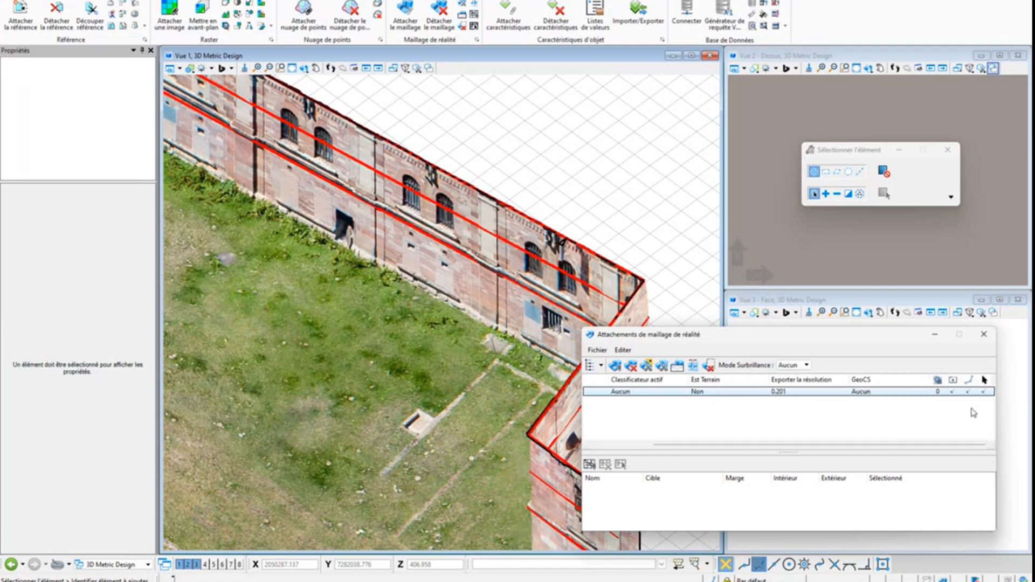
{"action": "left_click", "coordinate": [953, 392]}
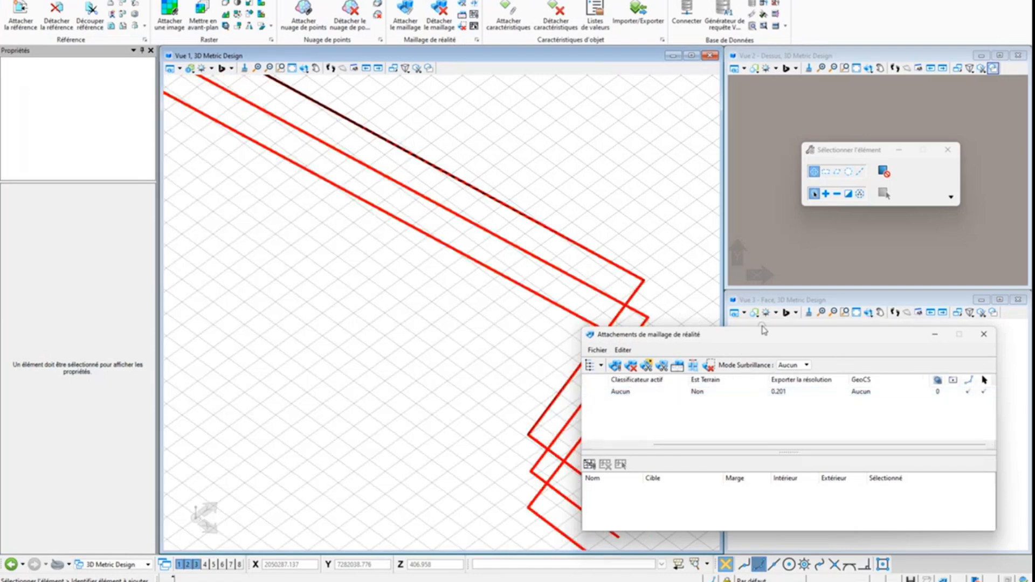
{"action": "left_click_drag", "start_coordinate": [766, 332], "coordinate": [823, 52]}
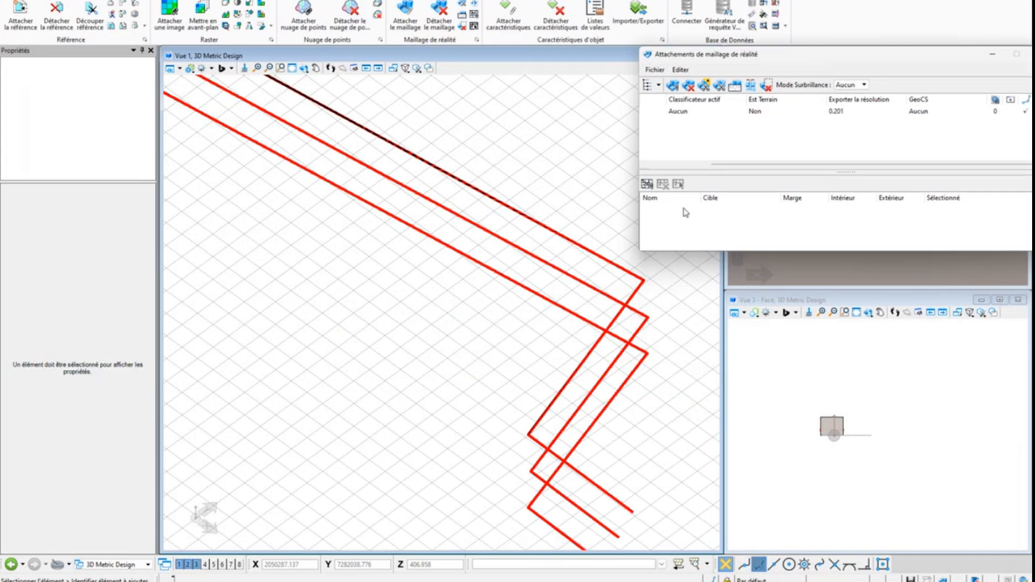
{"action": "scroll", "coordinate": [483, 314], "scroll_direction": "down", "scroll_amount": 5}
{"action": "scroll", "coordinate": [483, 317], "scroll_direction": "down", "scroll_amount": 2}
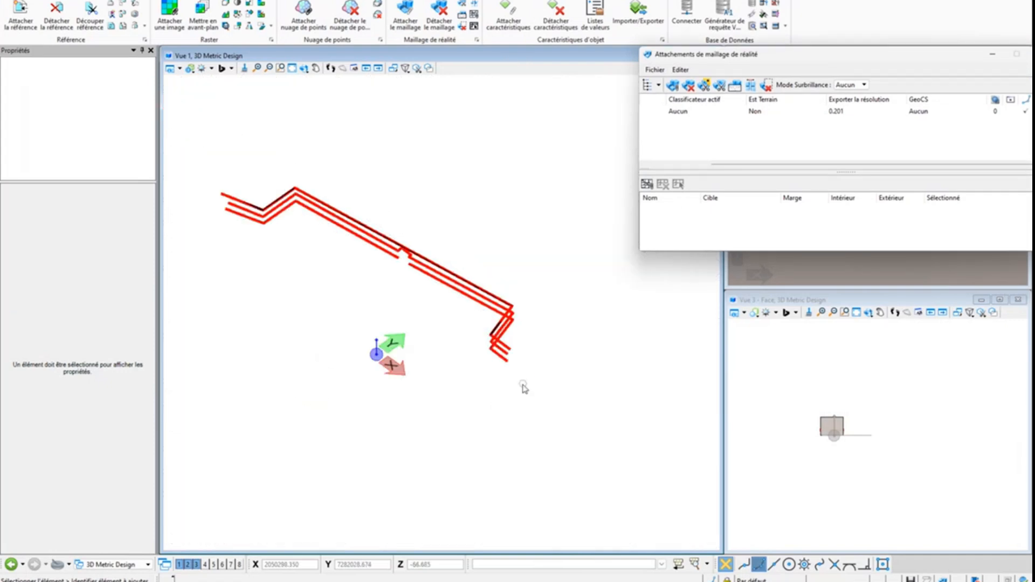
{"action": "middle_click_drag", "start_coordinate": [450, 428], "coordinate": [426, 348], "text": "shift"}
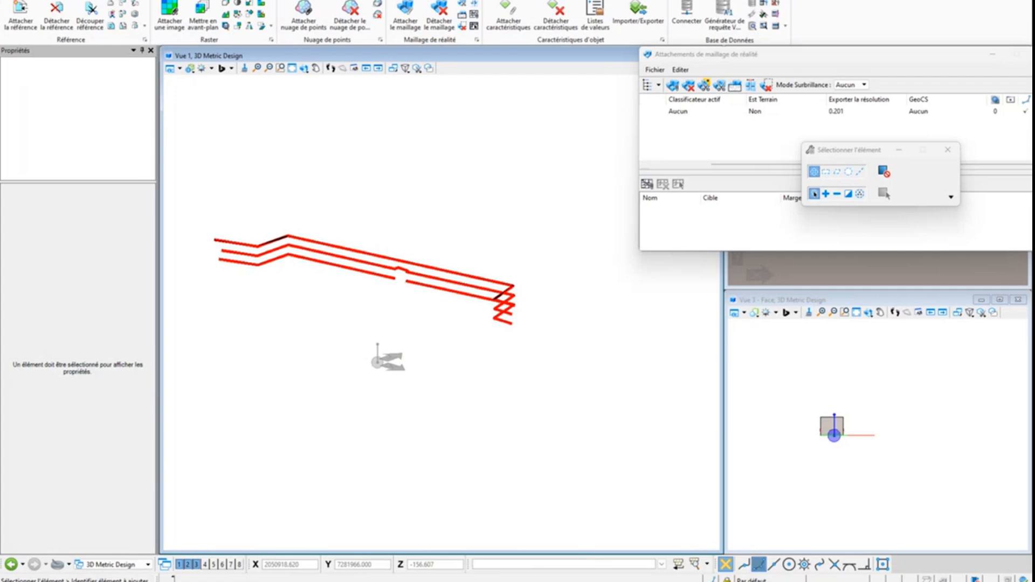
Switch to iTwin Capture Modeler and cancel the open production definition of Reconstruction_1
{"action": "key", "text": "super"}
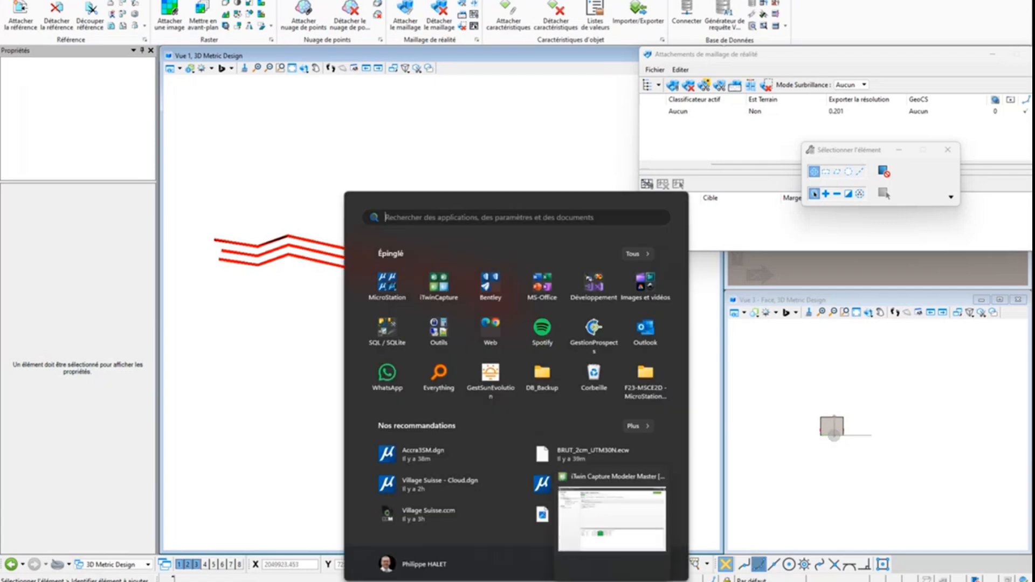
{"action": "mouse_move", "coordinate": [661, 581]}
{"action": "key", "text": "super"}
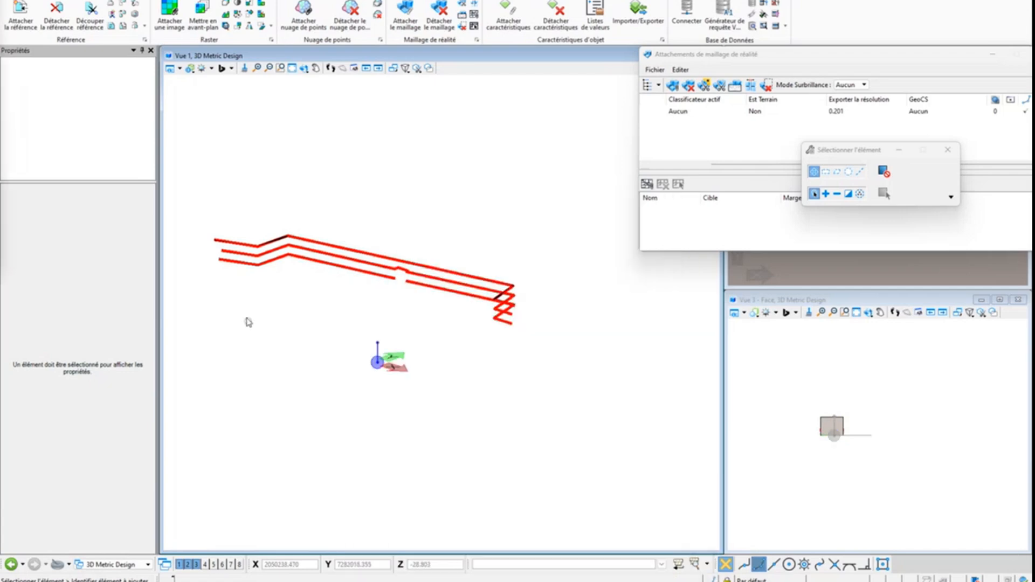
{"action": "key", "text": "super"}
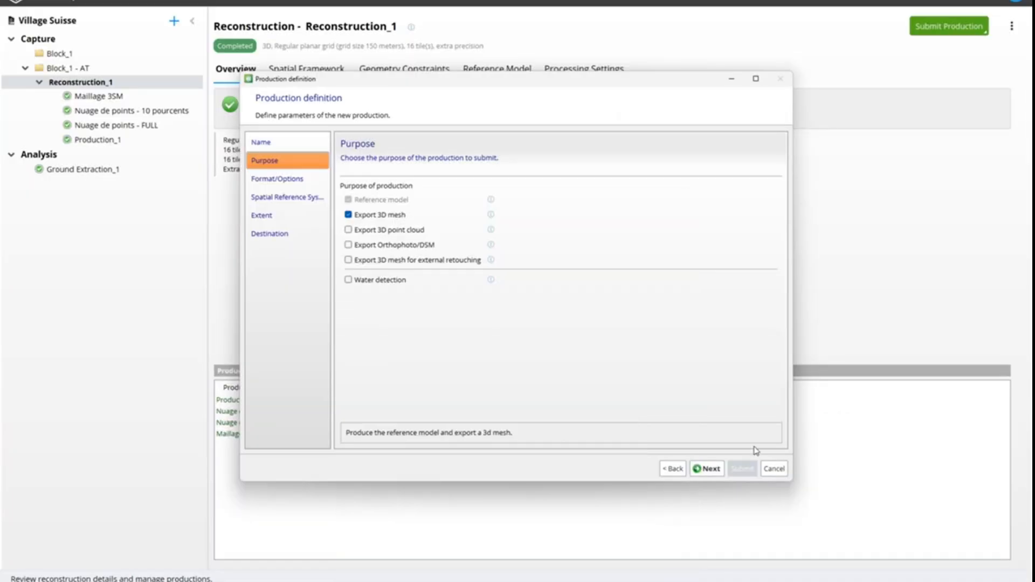
{"action": "left_click", "coordinate": [780, 471]}
Open the video frame import for the Block_1 photos and examine its input file, time range and photo output directory settings
{"action": "left_click", "coordinate": [55, 69]}
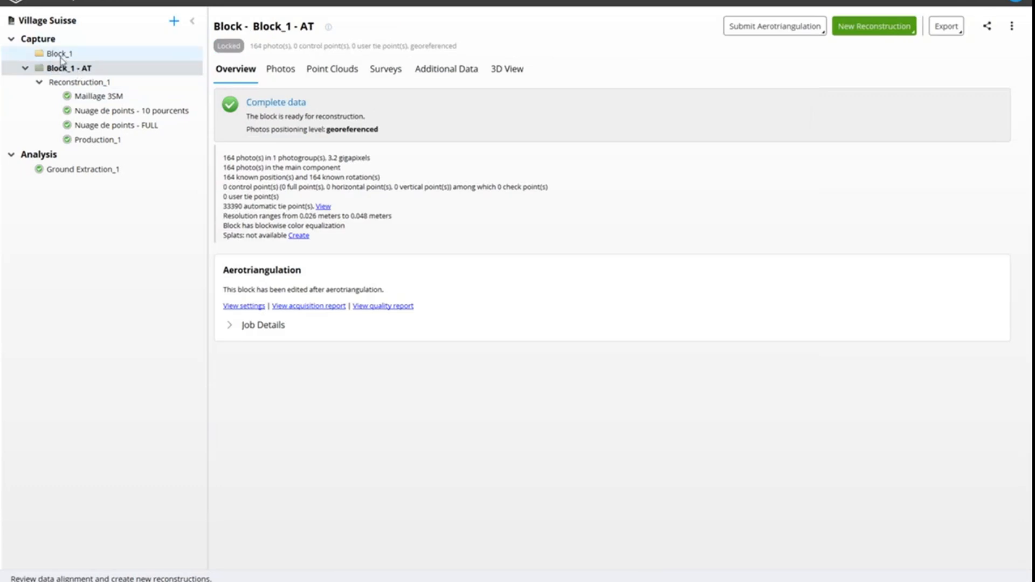
{"action": "left_click", "coordinate": [61, 53]}
{"action": "left_click", "coordinate": [279, 70]}
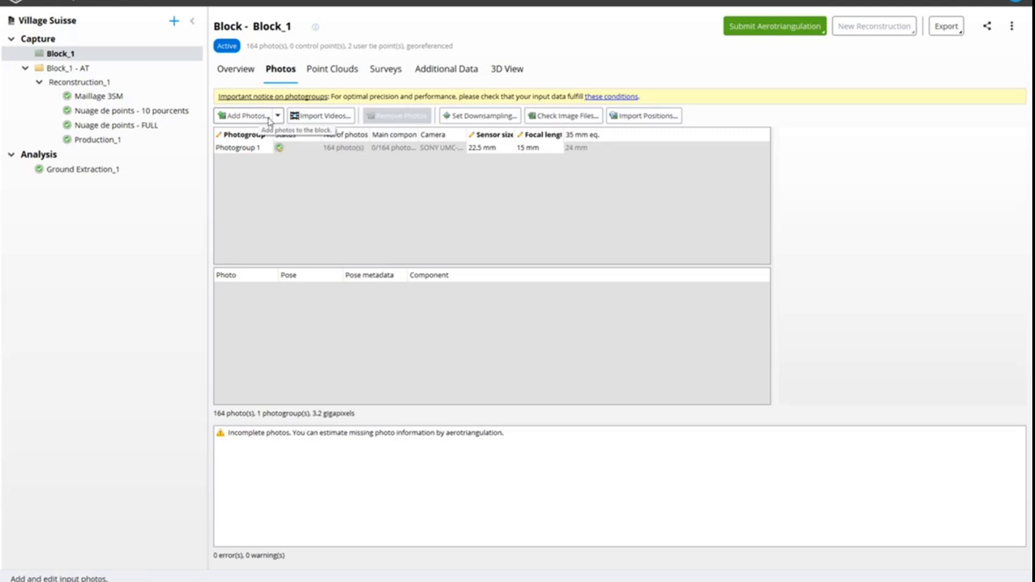
{"action": "left_click", "coordinate": [321, 115]}
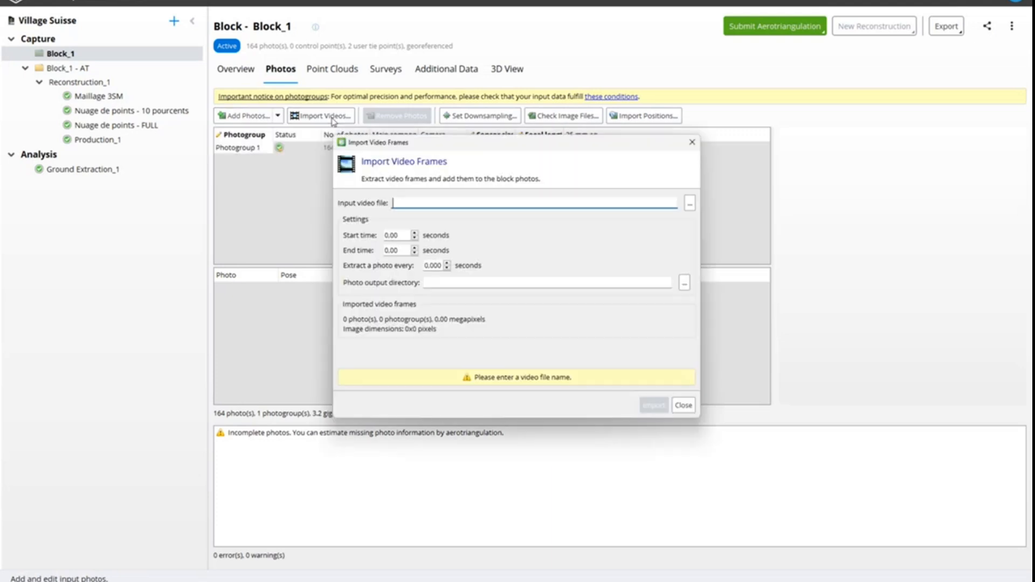
{"action": "left_click", "coordinate": [441, 206]}
{"action": "left_click", "coordinate": [404, 251]}
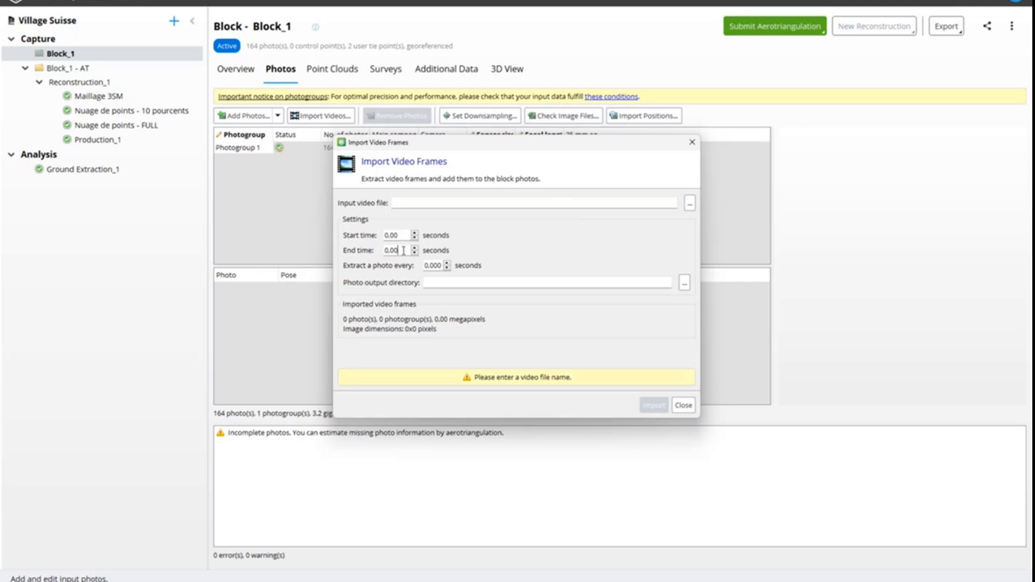
{"action": "left_click", "coordinate": [443, 281]}
{"action": "left_click", "coordinate": [442, 282]}
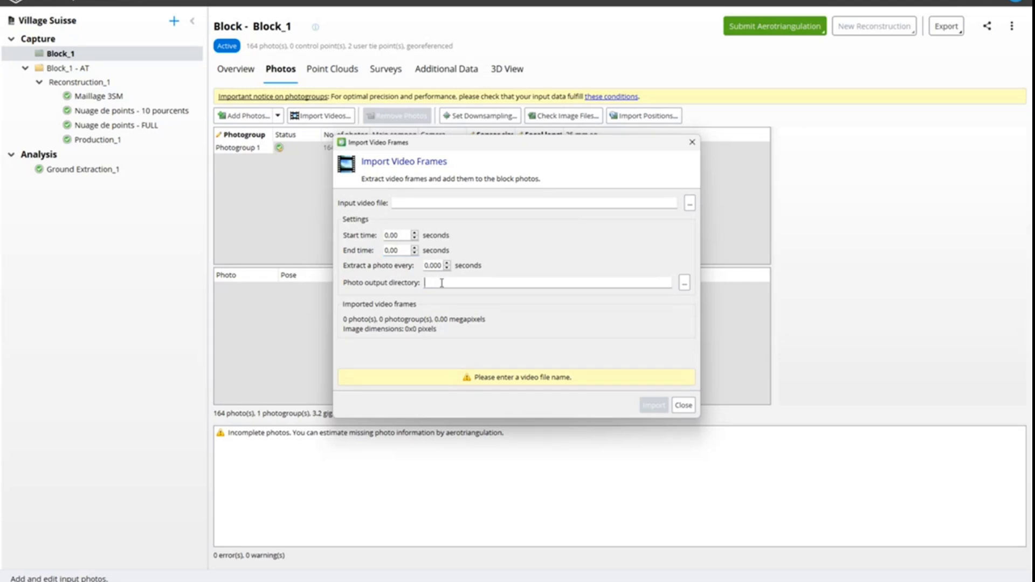
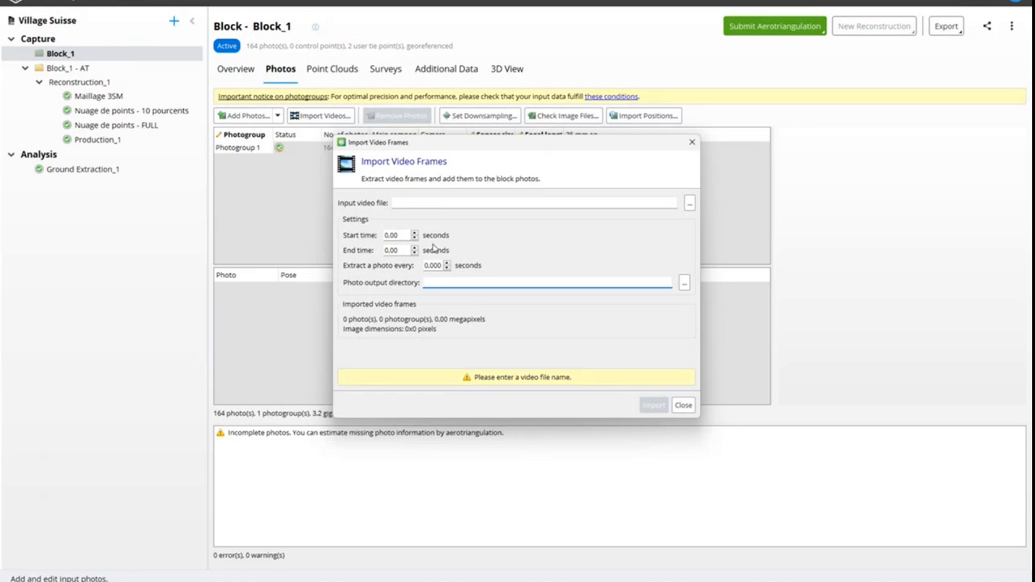
Close the video frame import, switch to MicroStation and fit View 1 to its contents
{"action": "left_click", "coordinate": [692, 142]}
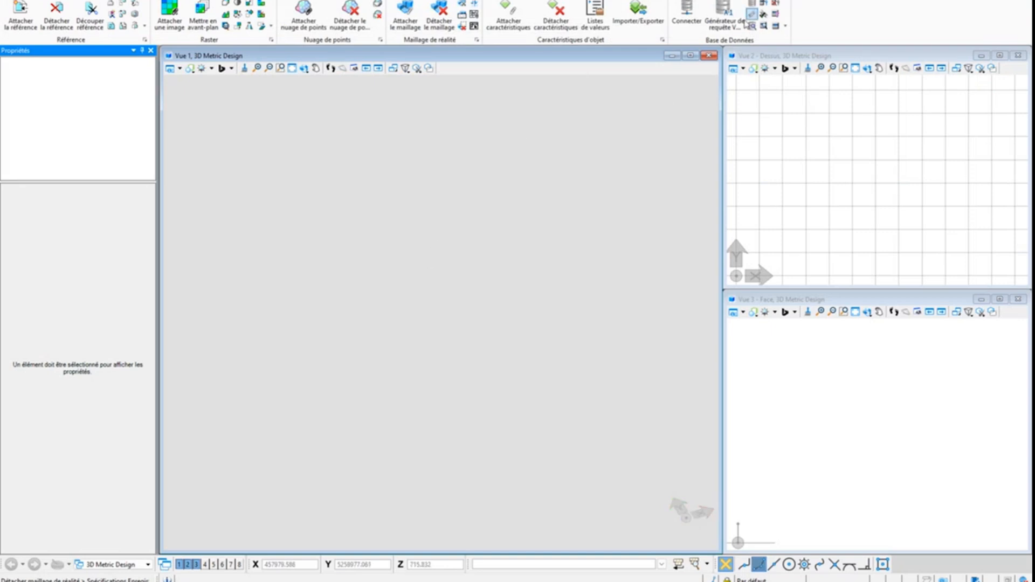
{"action": "left_click", "coordinate": [523, 124]}
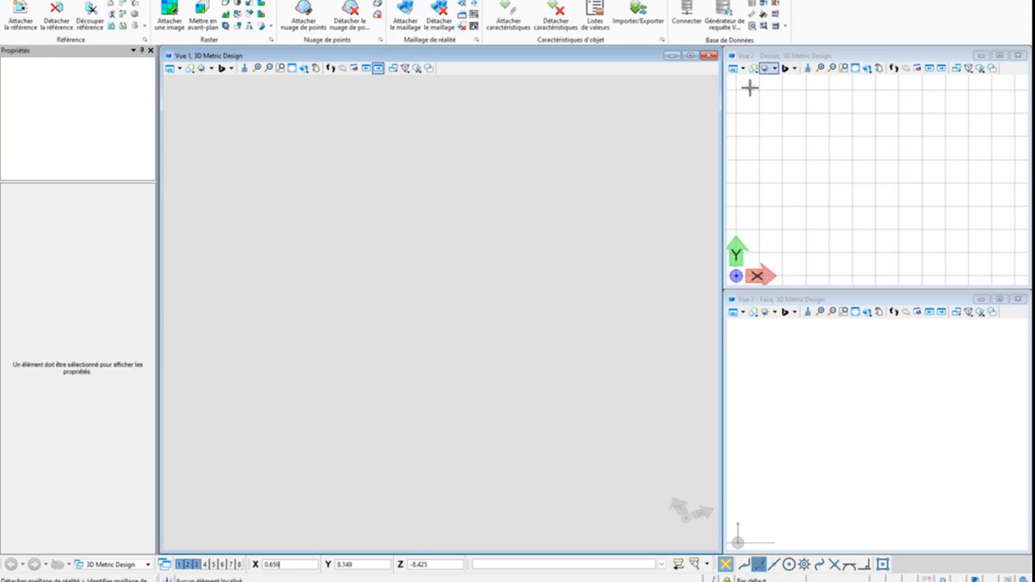
{"action": "left_click", "coordinate": [292, 68]}
{"action": "right_click", "coordinate": [412, 49]}
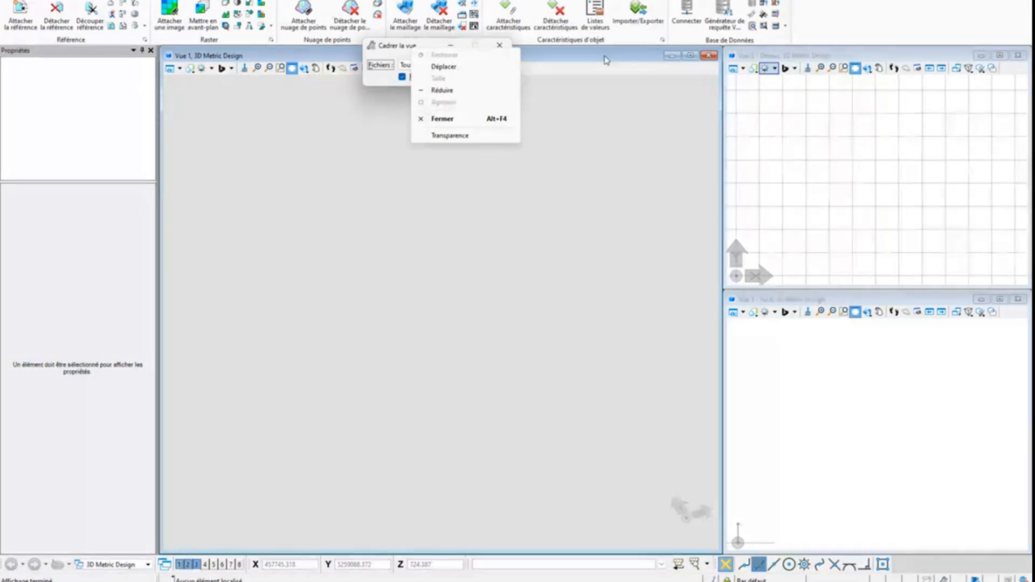
{"action": "left_click", "coordinate": [464, 279]}
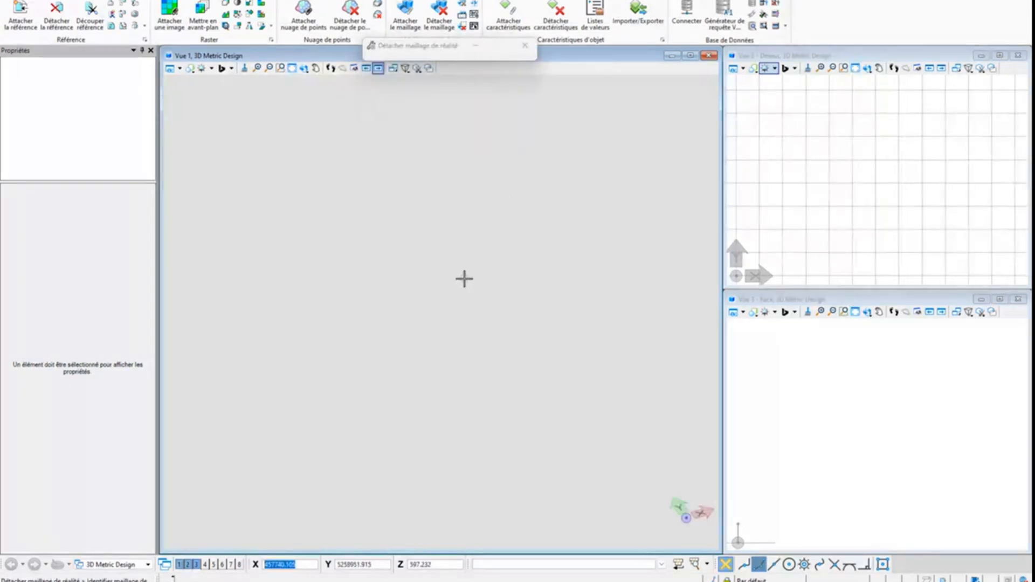
Switch to iTwin Capture Modeler, open the Village Suisse project overview and copy the link of its associated iTwin
{"action": "key", "text": "alt+Tab"}
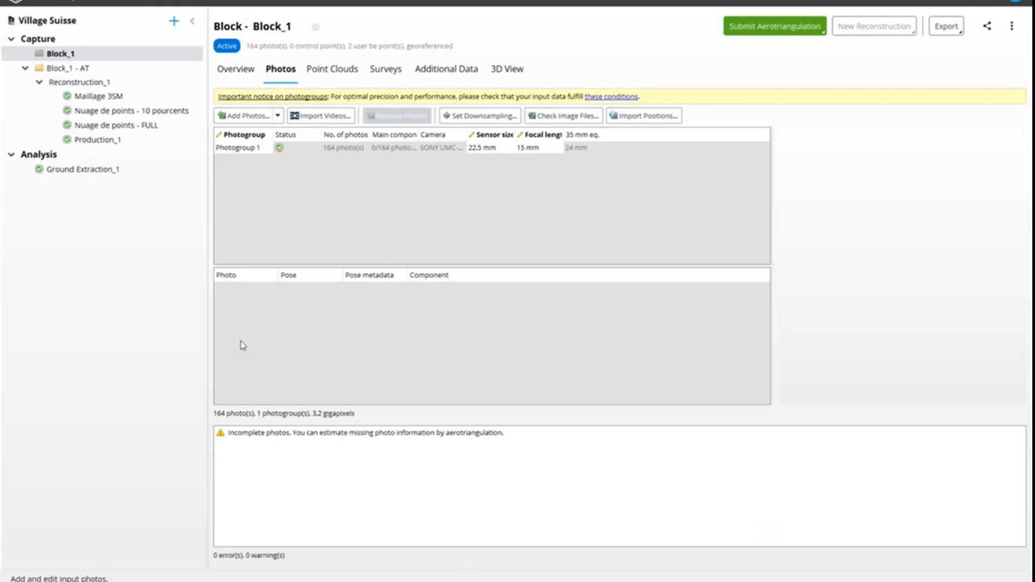
{"action": "left_click", "coordinate": [103, 140]}
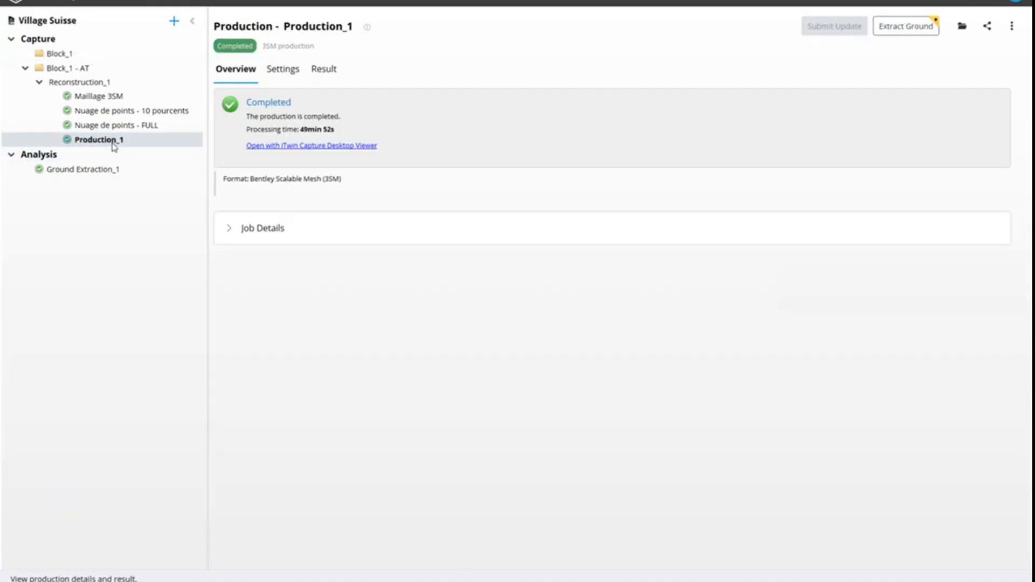
{"action": "left_click", "coordinate": [60, 56]}
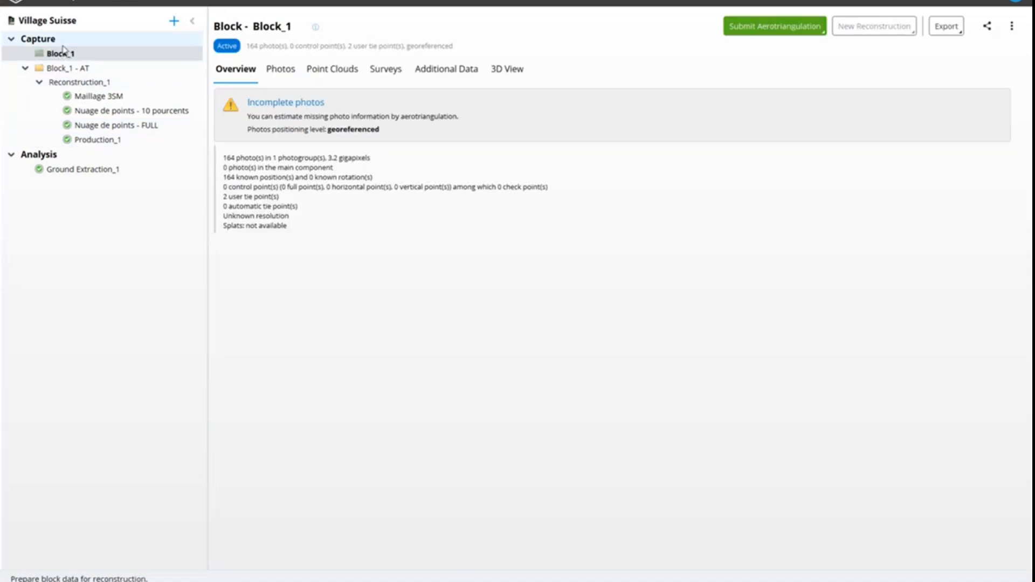
{"action": "left_click", "coordinate": [52, 20]}
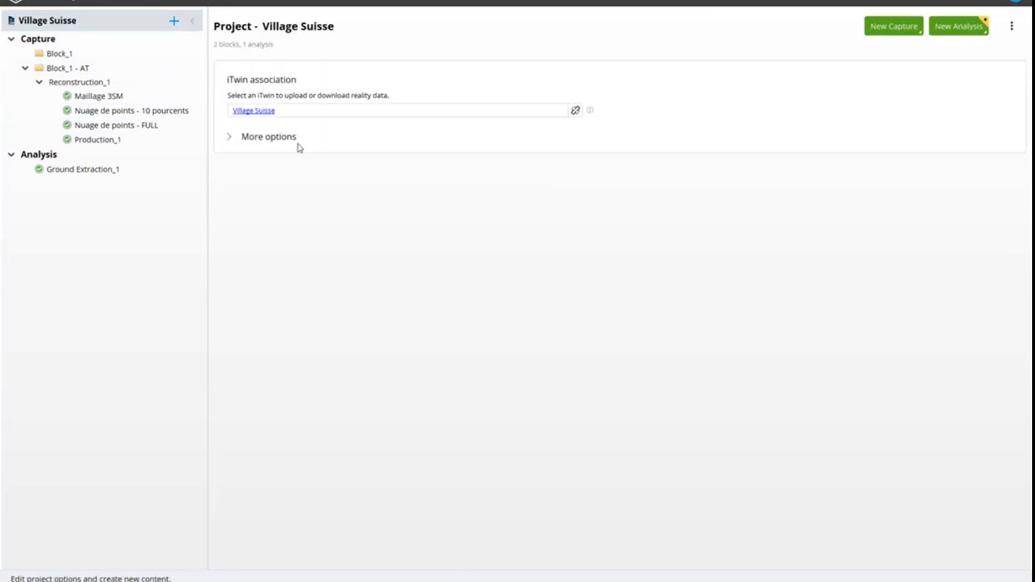
{"action": "right_click", "coordinate": [265, 117]}
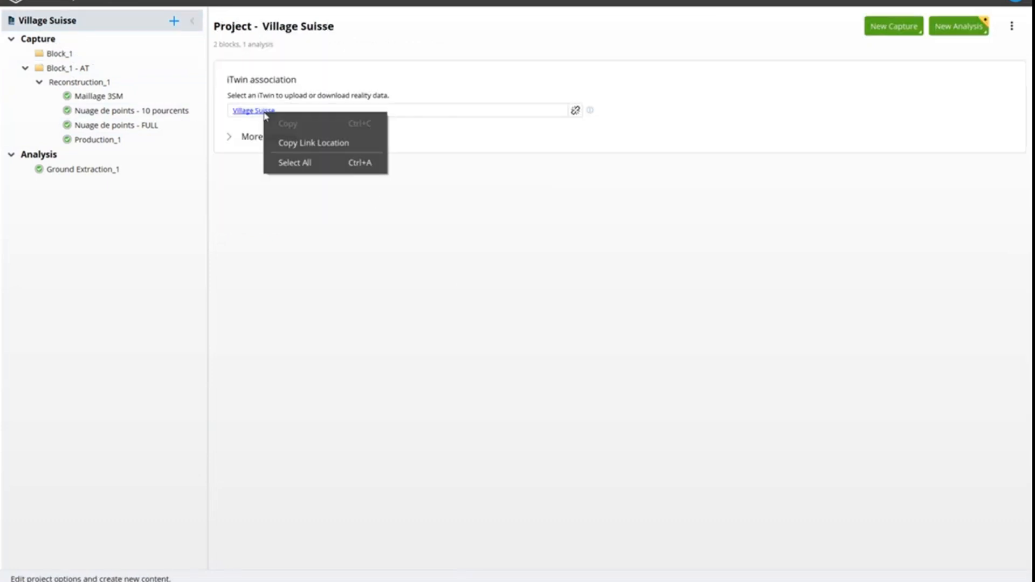
{"action": "left_click", "coordinate": [309, 143]}
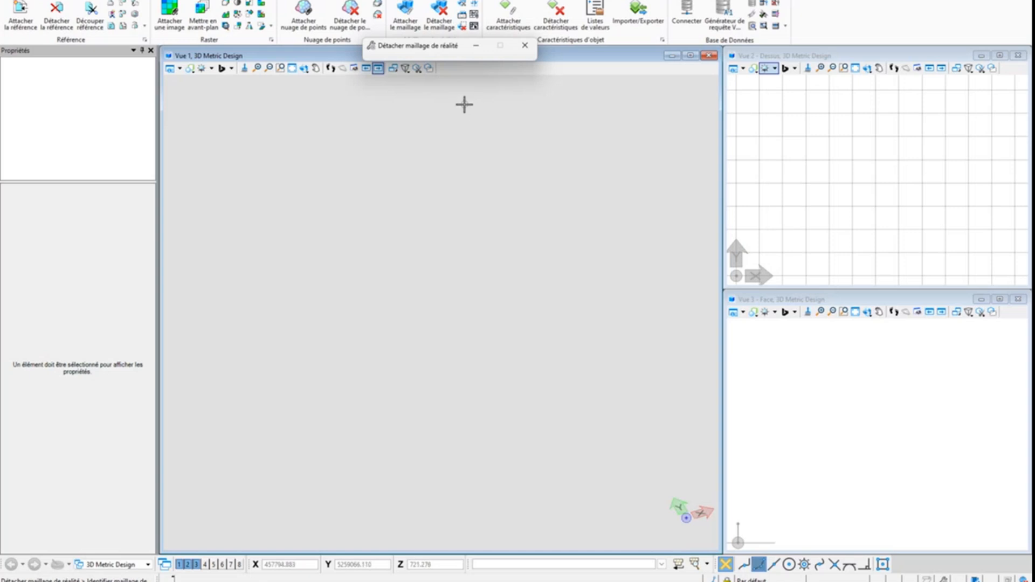
Switch to MicroStation and attach the cloud-hosted reality mesh Village Suisse Production_1, applying its geographic coordinate system
{"action": "left_click", "coordinate": [405, 13]}
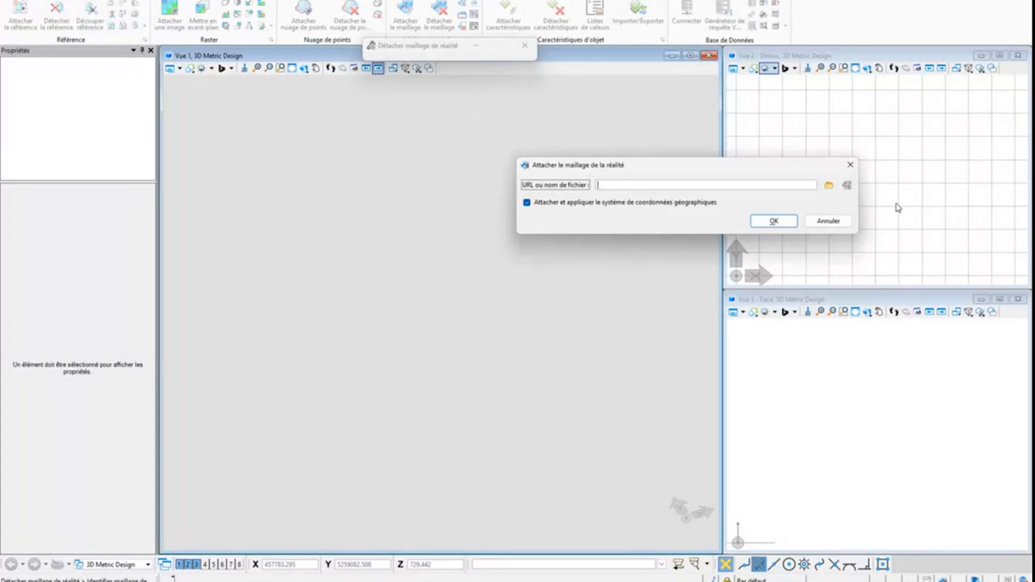
{"action": "left_click", "coordinate": [847, 187]}
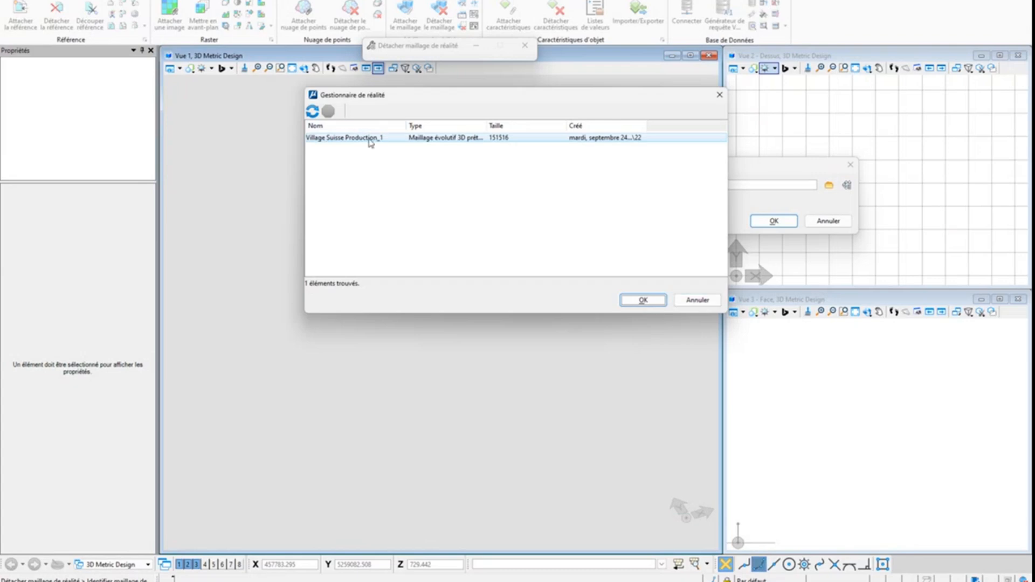
{"action": "left_click", "coordinate": [642, 300]}
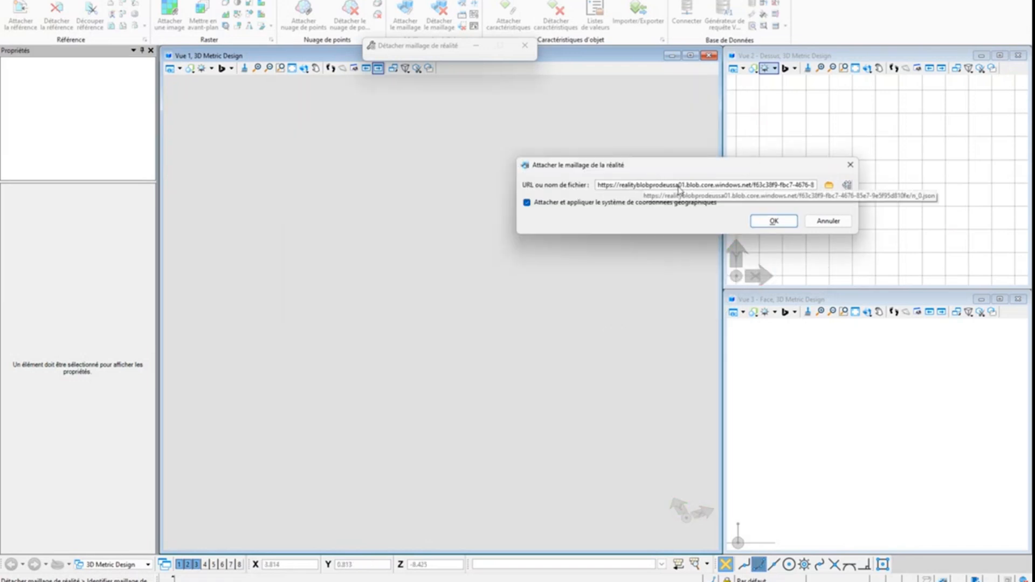
{"action": "left_click", "coordinate": [775, 223]}
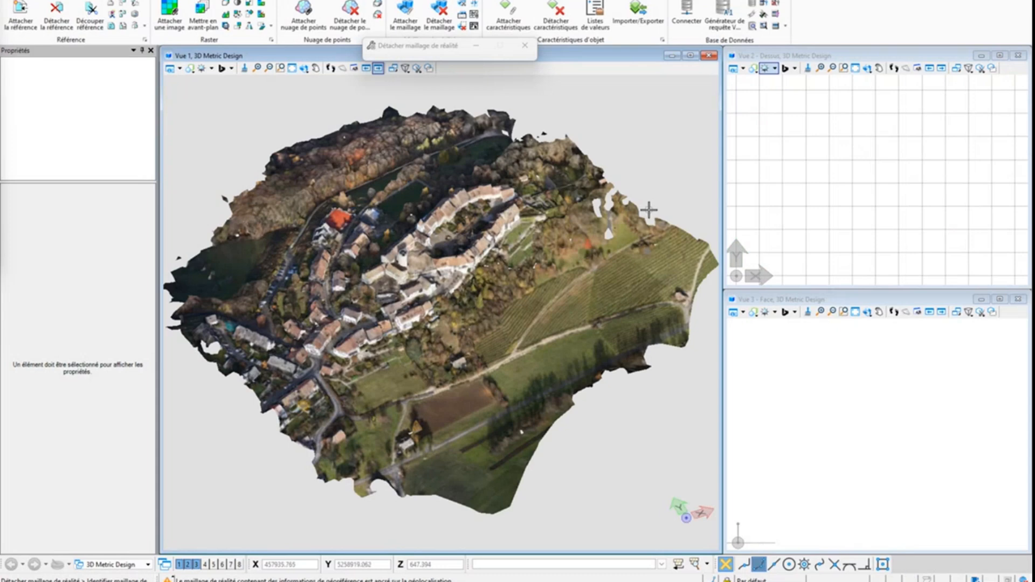
Examine the attached village mesh in View 1, from the whole site down to the roofs and façades of the houses
{"action": "scroll", "coordinate": [469, 248], "scroll_direction": "up", "scroll_amount": 6}
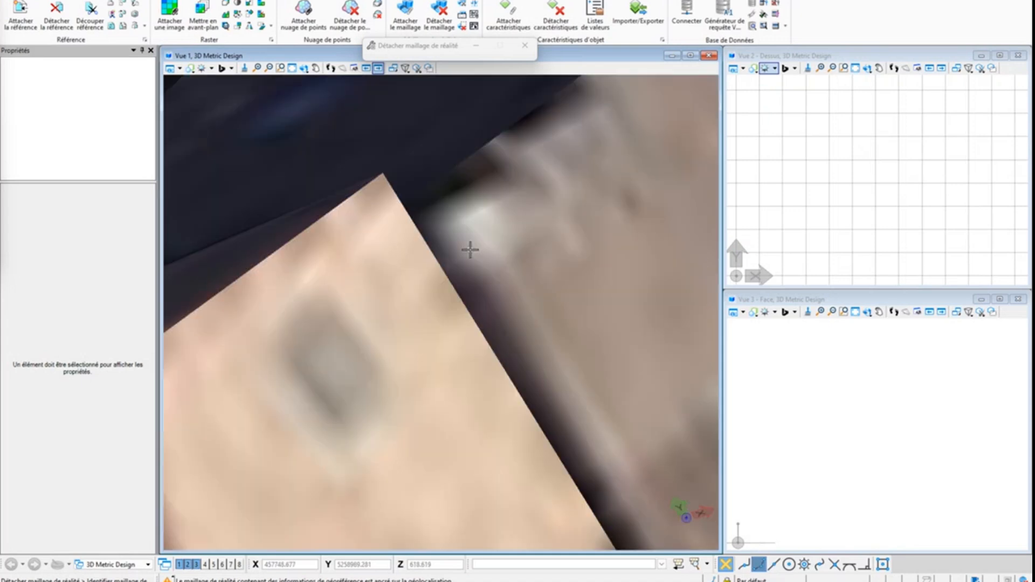
{"action": "scroll", "coordinate": [470, 249], "scroll_direction": "down", "scroll_amount": 6}
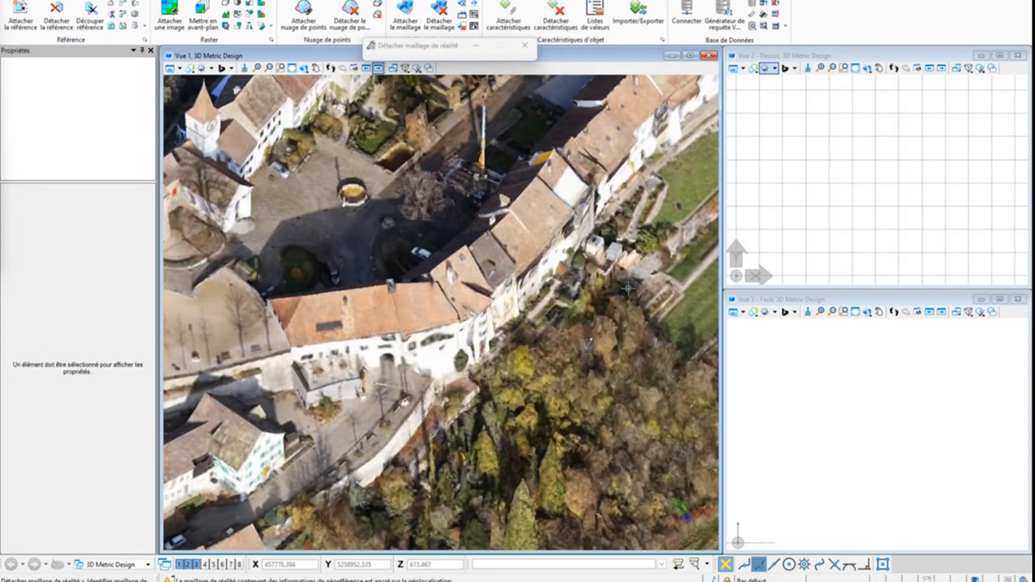
{"action": "middle_click_drag", "start_coordinate": [592, 325], "coordinate": [346, 282], "text": "shift"}
{"action": "scroll", "coordinate": [360, 250], "scroll_direction": "down", "scroll_amount": 6}
{"action": "scroll", "coordinate": [396, 245], "scroll_direction": "up", "scroll_amount": 4}
{"action": "scroll", "coordinate": [398, 246], "scroll_direction": "up", "scroll_amount": 3}
{"action": "middle_click_drag", "start_coordinate": [571, 305], "coordinate": [422, 291], "text": "shift"}
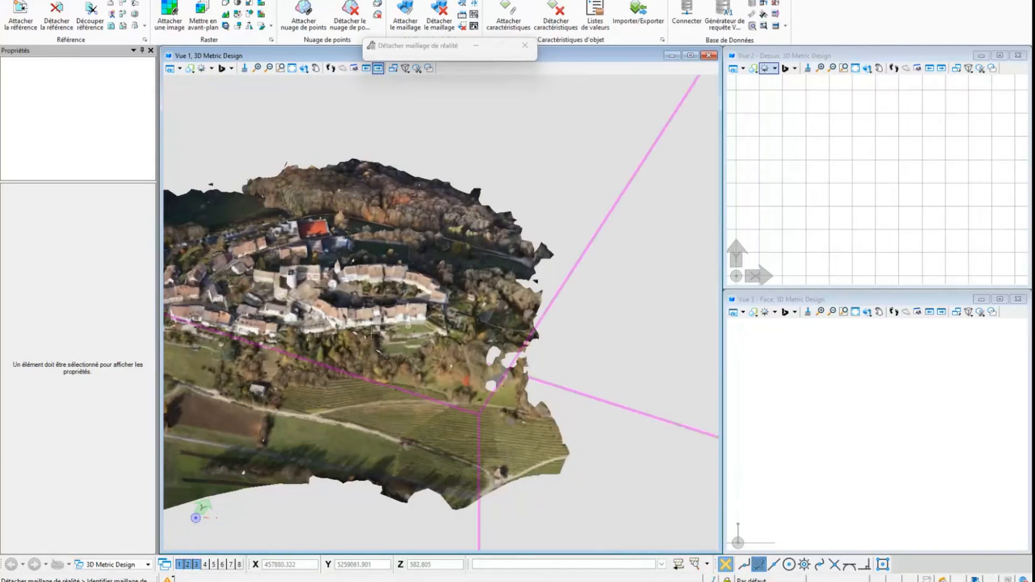
{"action": "middle_click_drag", "start_coordinate": [287, 322], "coordinate": [493, 295]}
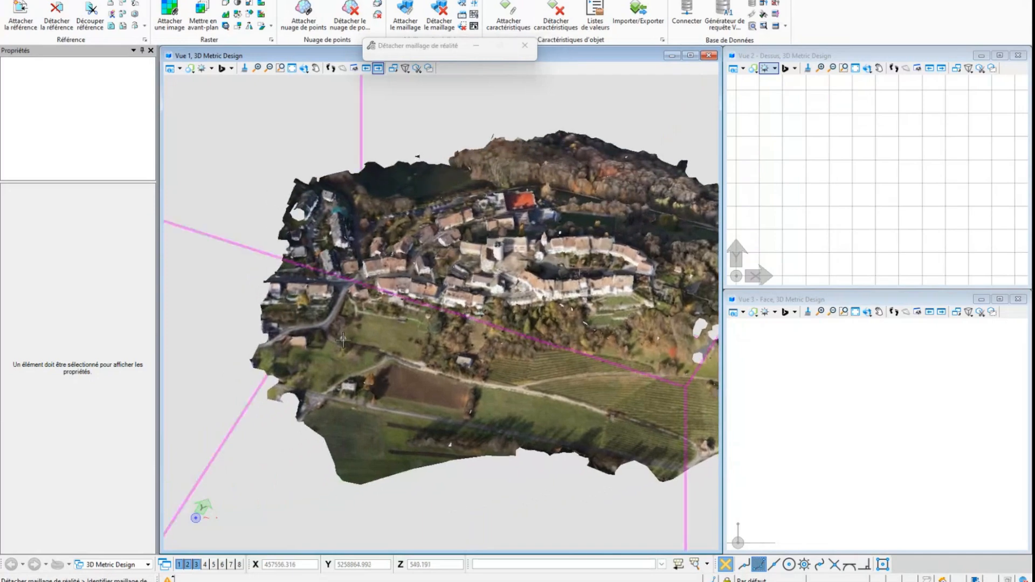
{"action": "middle_click_drag", "start_coordinate": [362, 354], "coordinate": [458, 332], "text": "shift"}
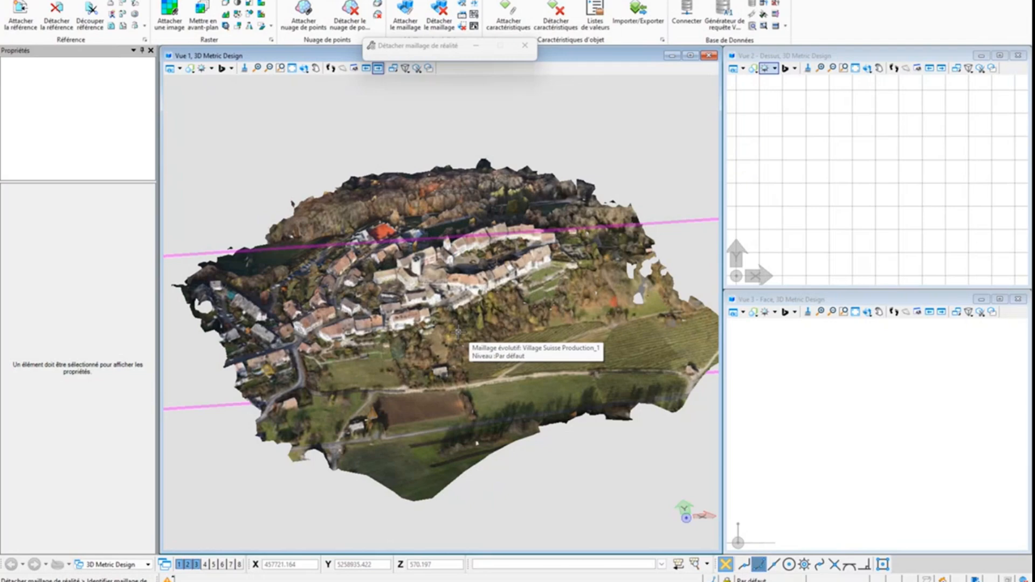
{"action": "scroll", "coordinate": [518, 284], "scroll_direction": "up", "scroll_amount": 5}
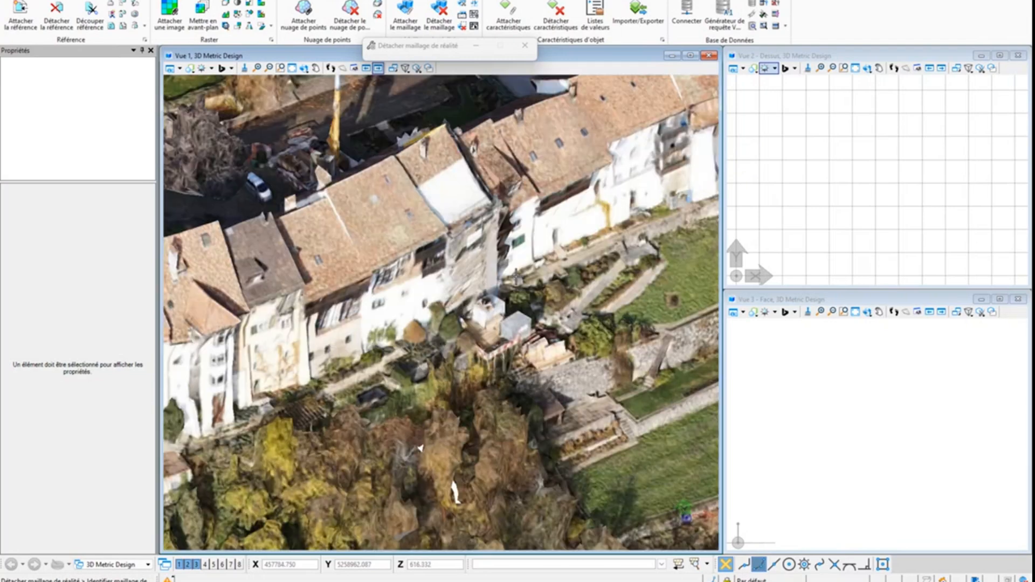
{"action": "scroll", "coordinate": [518, 278], "scroll_direction": "down", "scroll_amount": 5}
{"action": "scroll", "coordinate": [518, 279], "scroll_direction": "down", "scroll_amount": 3}
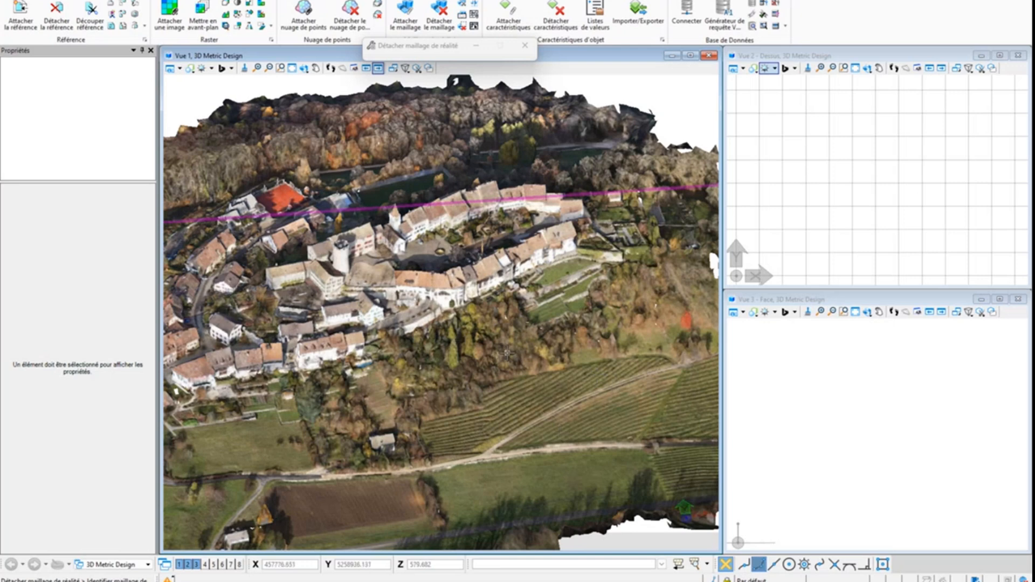
Switch to File Explorer and open the Production_1 folder inside the Productions folder of Village Suisse
{"action": "key", "text": "super"}
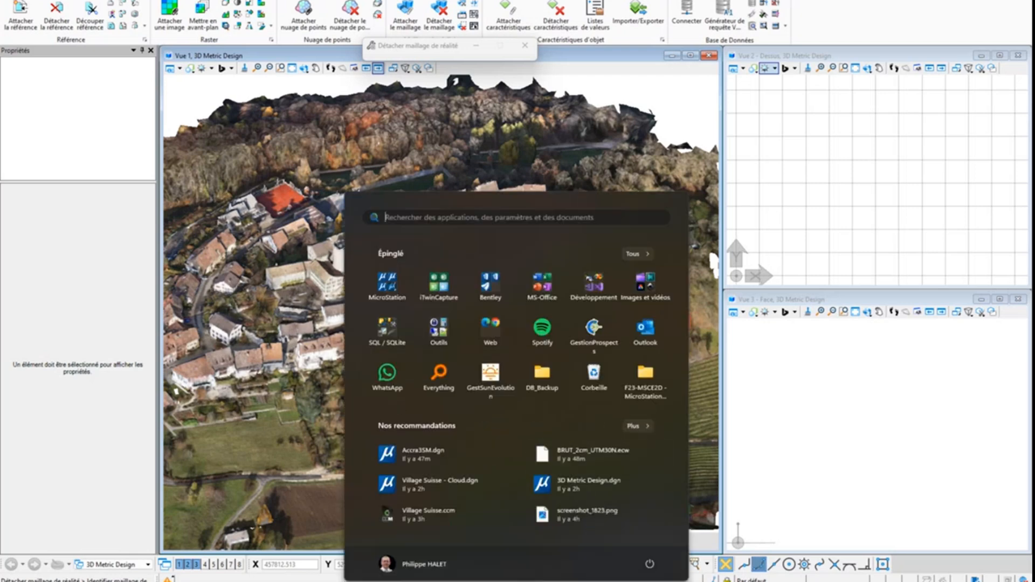
{"action": "key", "text": "super"}
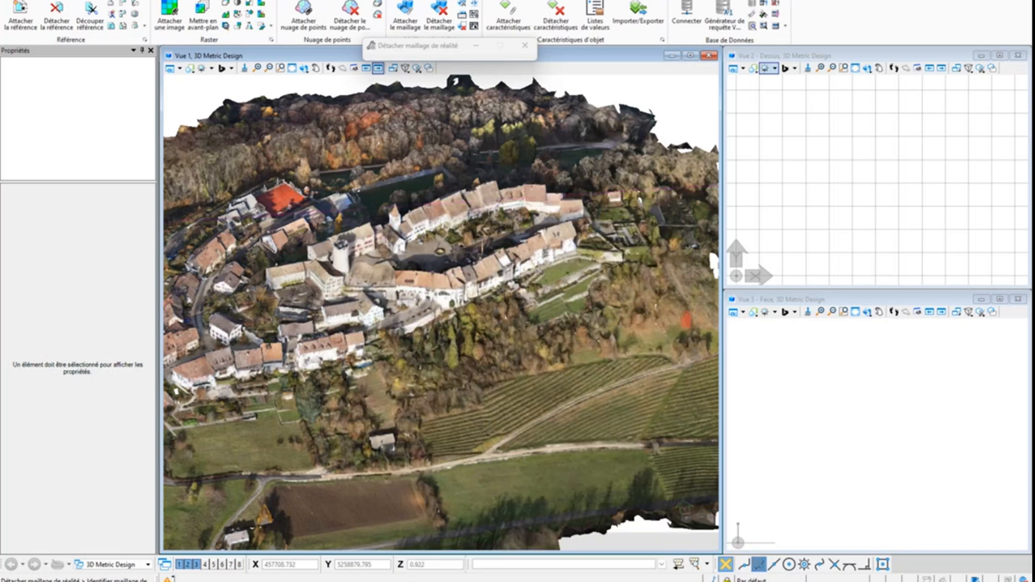
{"action": "left_click_drag", "start_coordinate": [0, 306], "coordinate": [492, 43]}
{"action": "left_click_drag", "start_coordinate": [539, 223], "coordinate": [560, 540]}
{"action": "scroll", "coordinate": [285, 404], "scroll_direction": "up", "scroll_amount": 5}
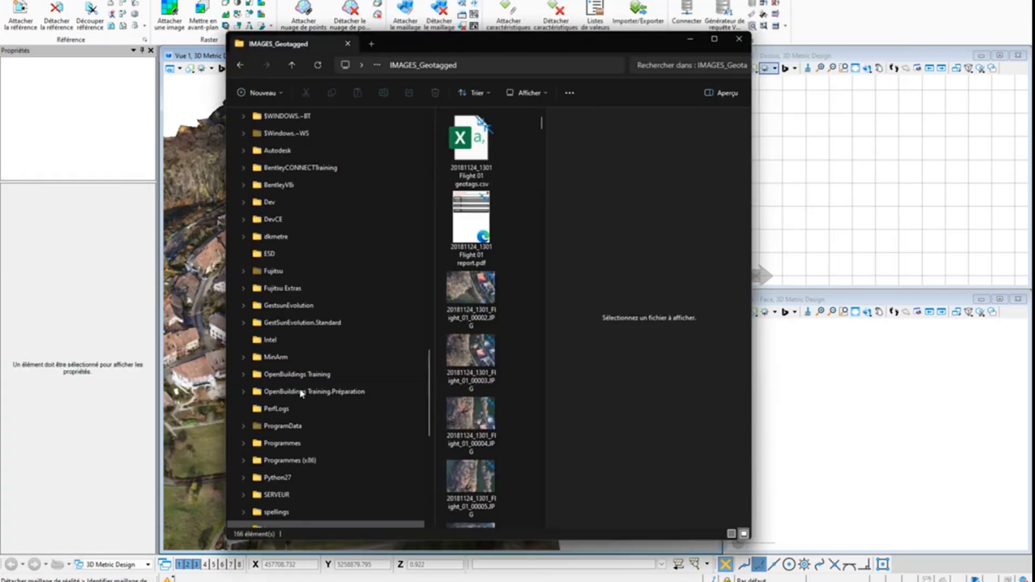
{"action": "scroll", "coordinate": [300, 388], "scroll_direction": "down", "scroll_amount": 4}
{"action": "left_click", "coordinate": [243, 323]}
{"action": "scroll", "coordinate": [302, 203], "scroll_direction": "down", "scroll_amount": 2}
{"action": "scroll", "coordinate": [289, 348], "scroll_direction": "down", "scroll_amount": 3}
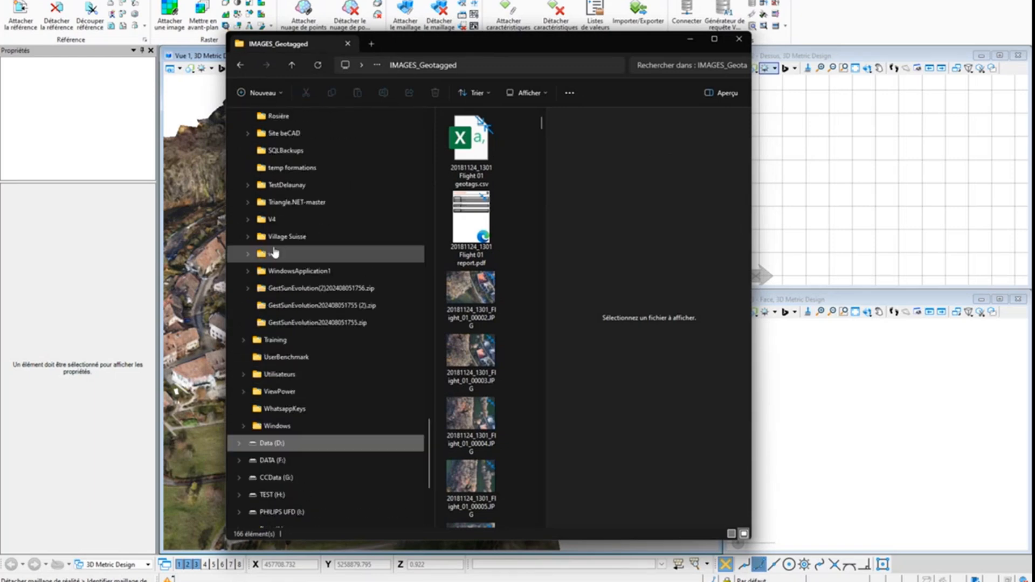
{"action": "left_click", "coordinate": [248, 237]}
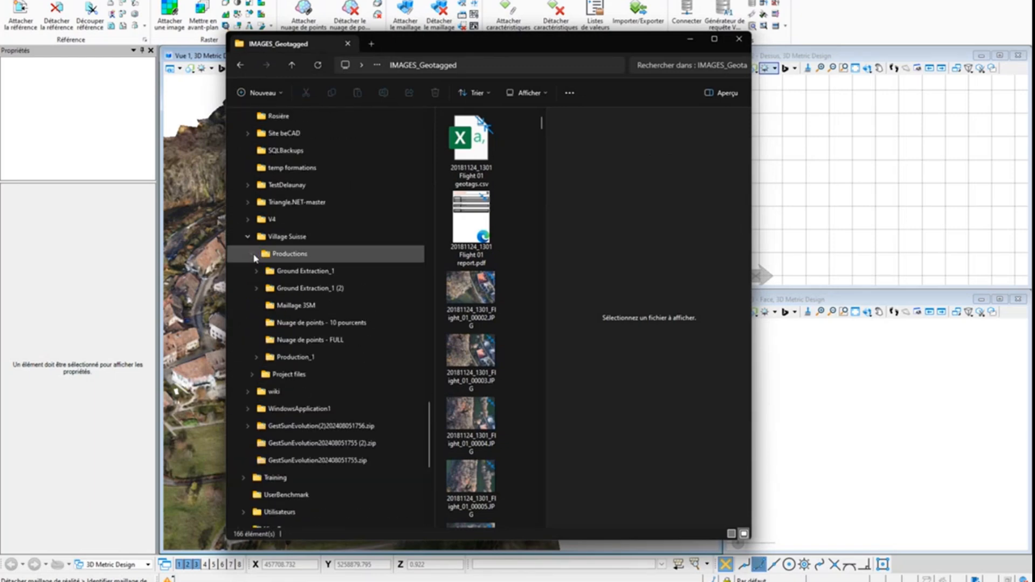
{"action": "left_click", "coordinate": [296, 364]}
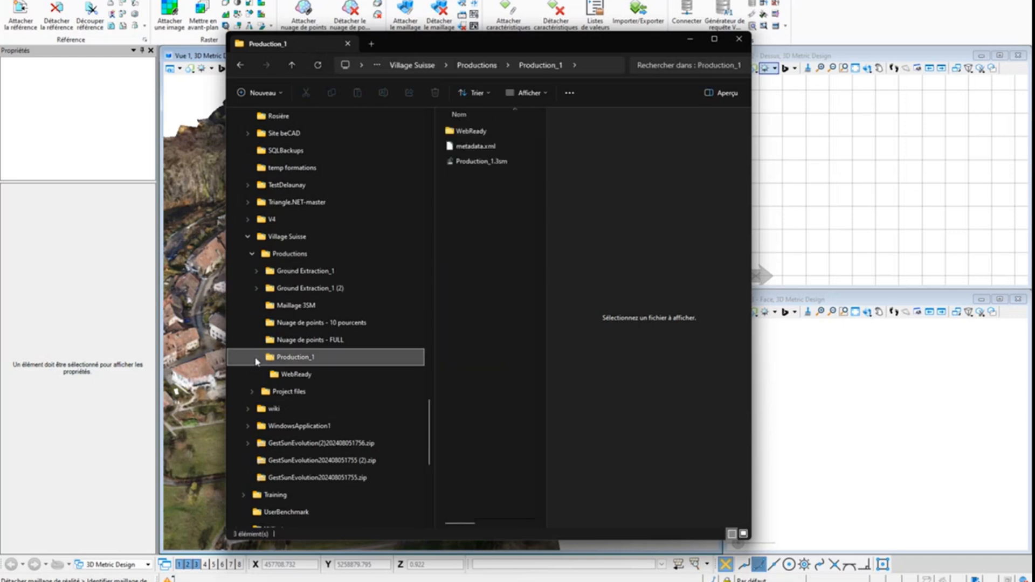
Enlarge the file list by narrowing the folder tree and hiding the file preview
{"action": "left_click_drag", "start_coordinate": [546, 232], "coordinate": [602, 237]}
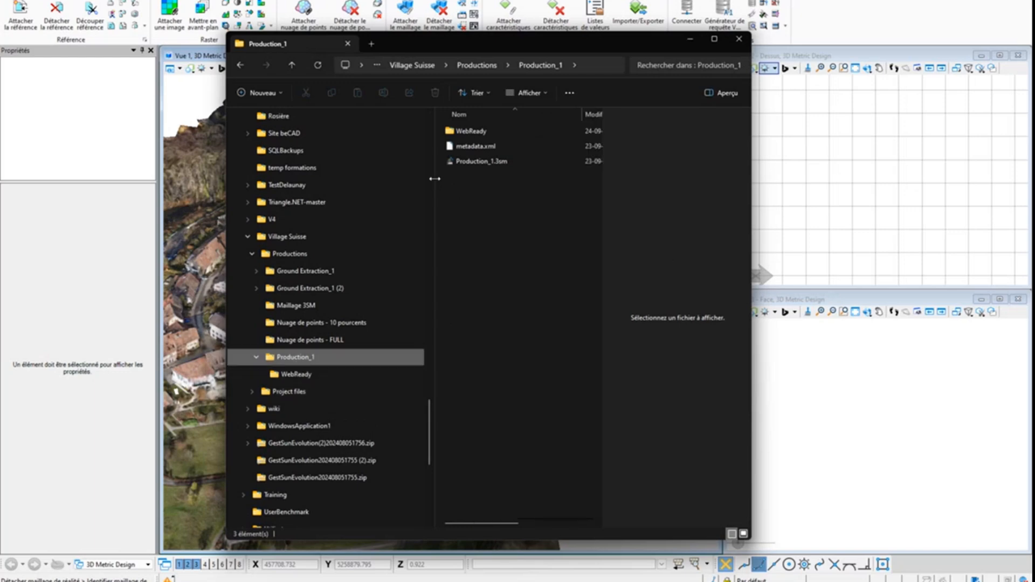
{"action": "left_click_drag", "start_coordinate": [434, 180], "coordinate": [381, 181]}
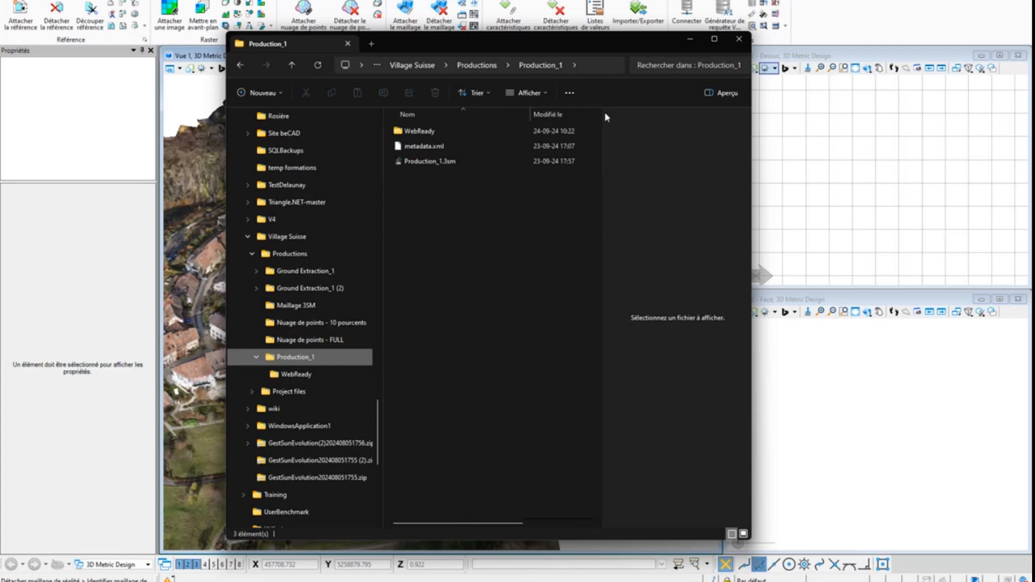
{"action": "left_click", "coordinate": [723, 93]}
{"action": "key", "text": "alt+d"}
{"action": "left_click", "coordinate": [678, 237]}
Select Production_1.3sm in the production folder and examine its file type and size
{"action": "left_click", "coordinate": [423, 162]}
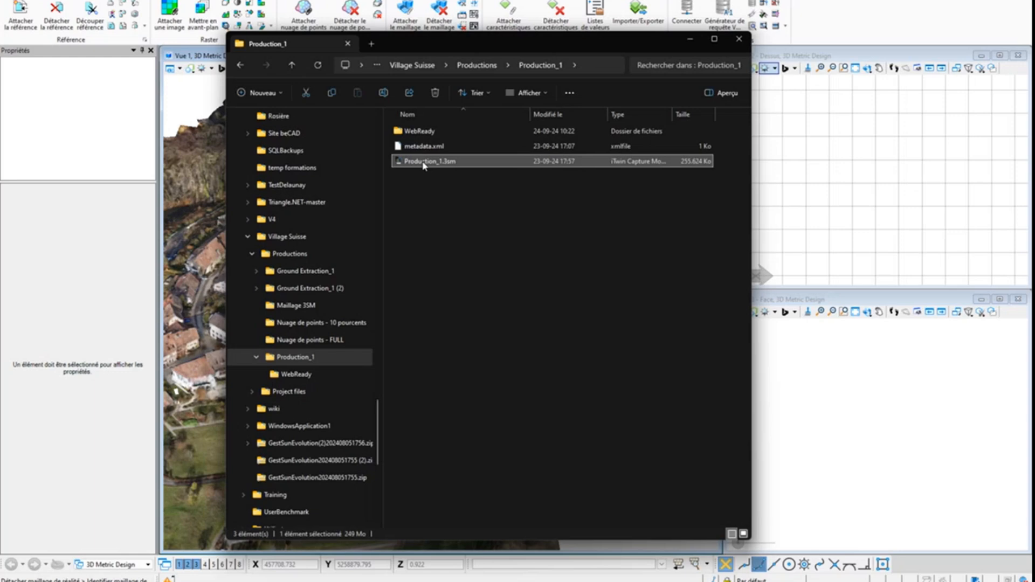
{"action": "right_click", "coordinate": [424, 165]}
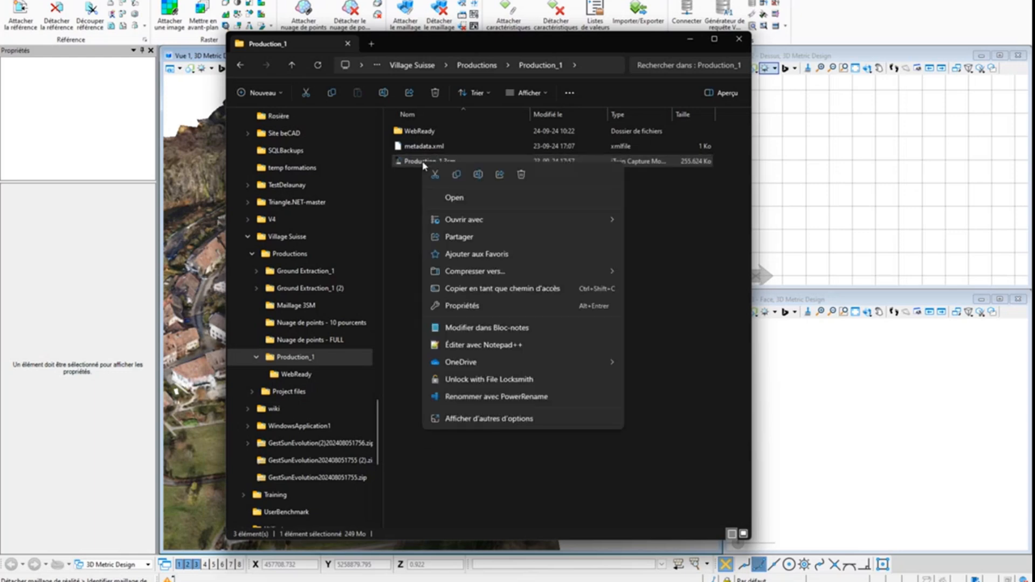
{"action": "left_click", "coordinate": [669, 224]}
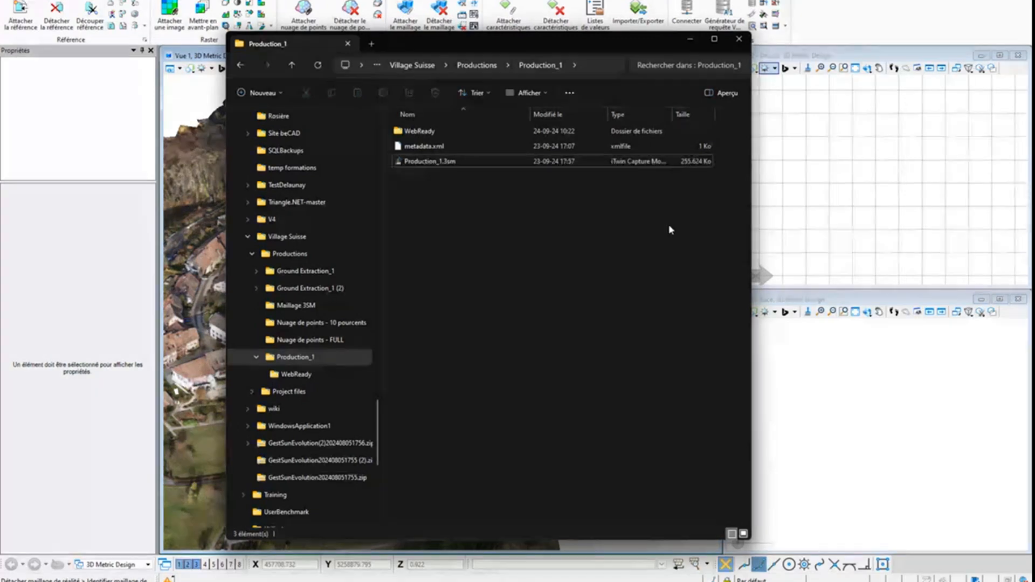
{"action": "left_click", "coordinate": [432, 162]}
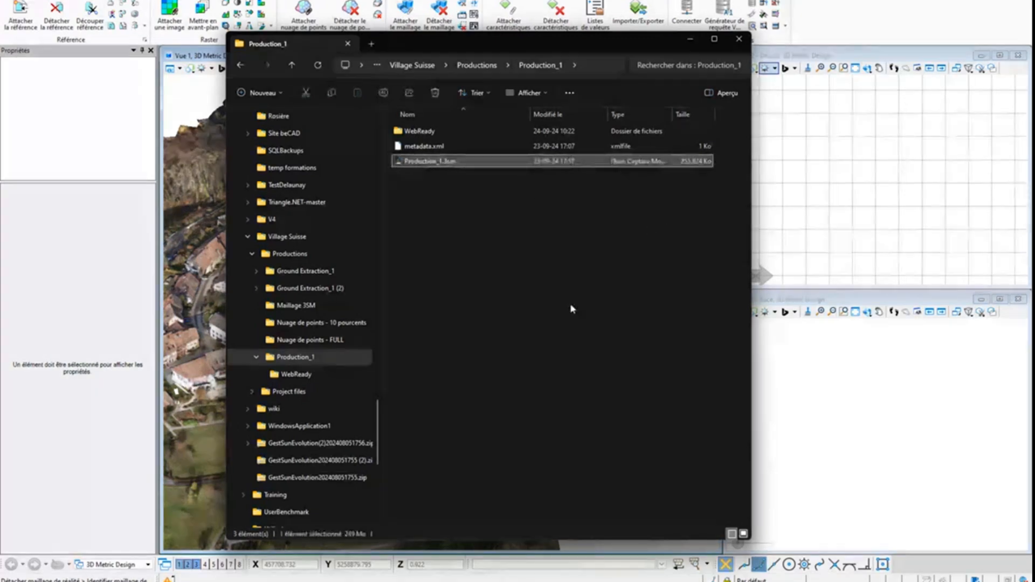
{"action": "left_click", "coordinate": [571, 305]}
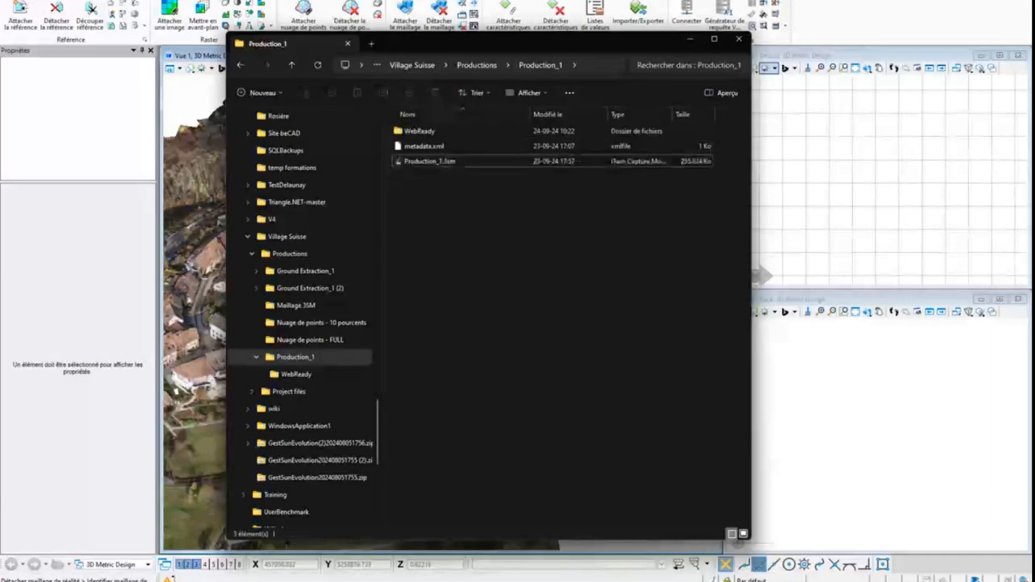
{"action": "key", "text": "super"}
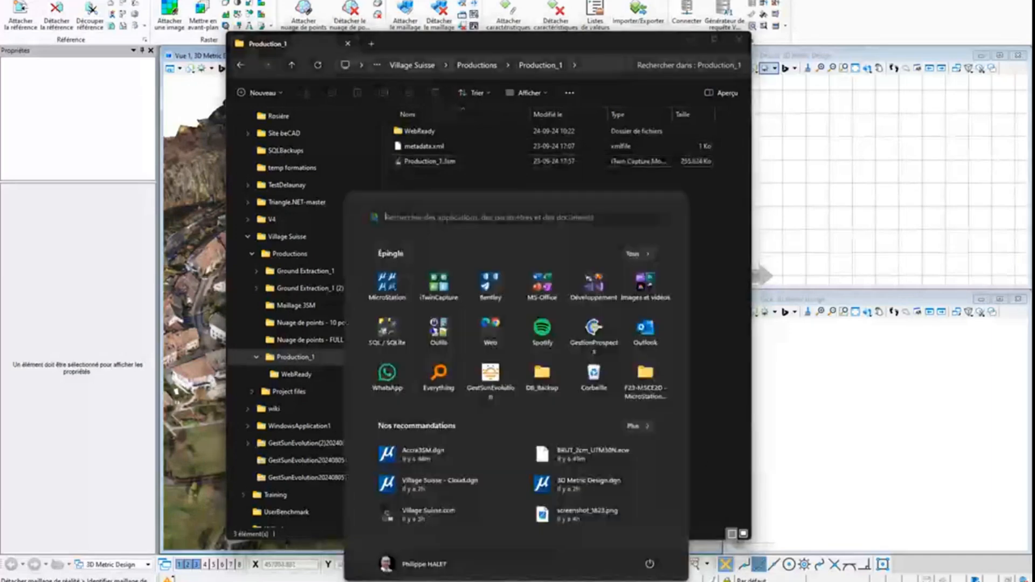
Switch to Google Chrome and open the bookmarked "Liste des exemples - Chez beCAD" page from the CC folder
{"action": "left_click", "coordinate": [491, 326]}
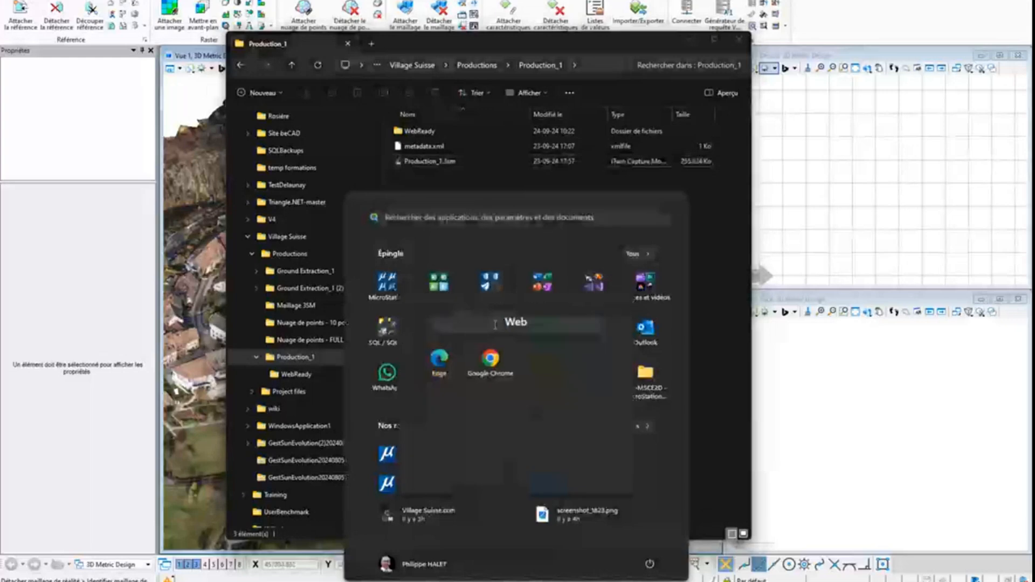
{"action": "left_click", "coordinate": [490, 359]}
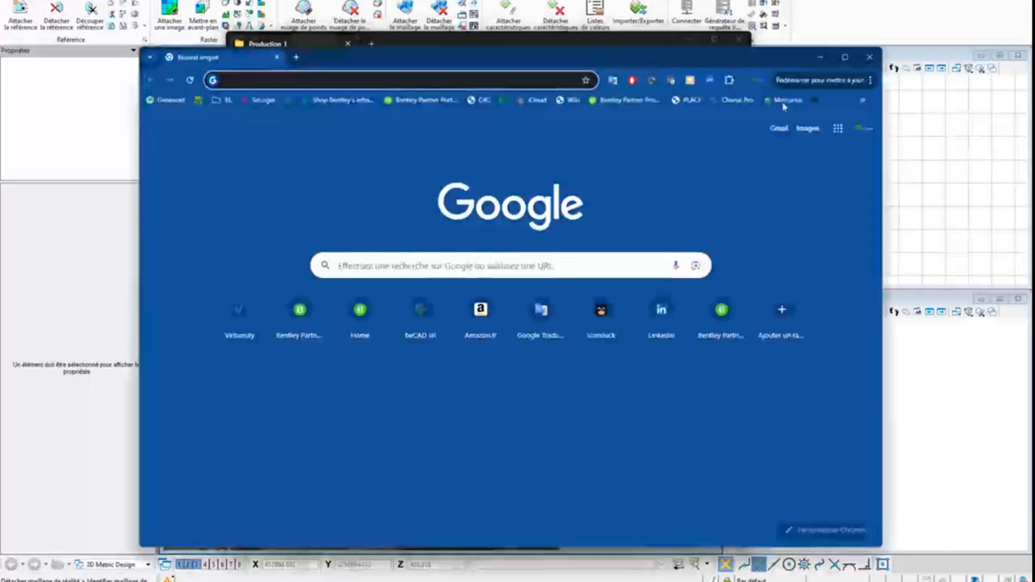
{"action": "left_click", "coordinate": [863, 101]}
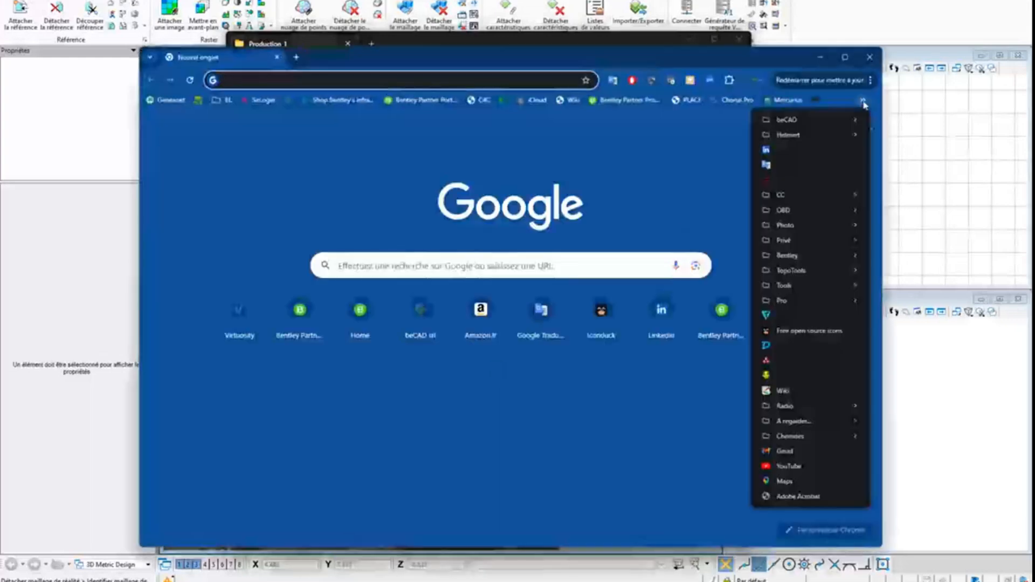
{"action": "mouse_move", "coordinate": [782, 196]}
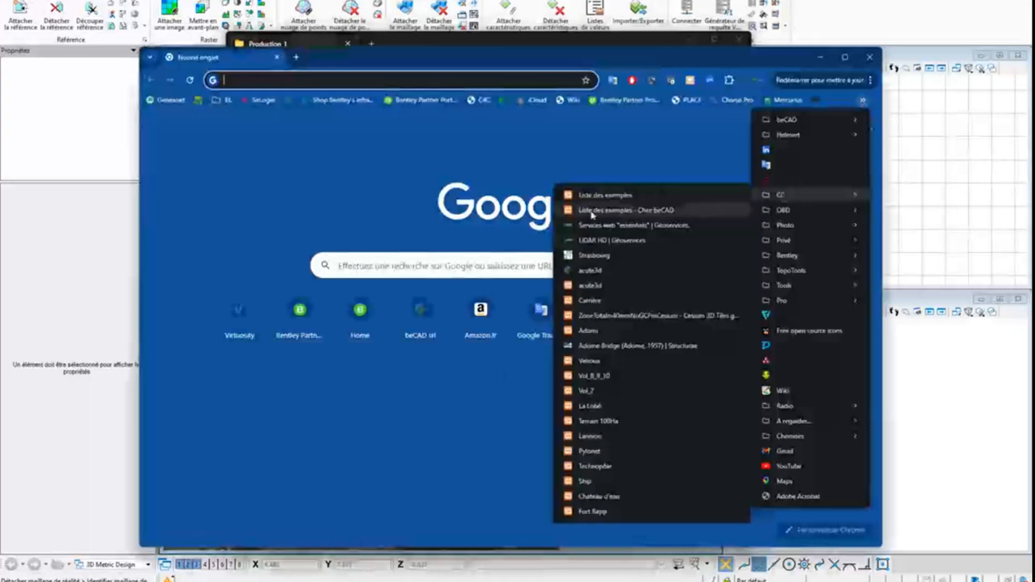
{"action": "left_click", "coordinate": [627, 213]}
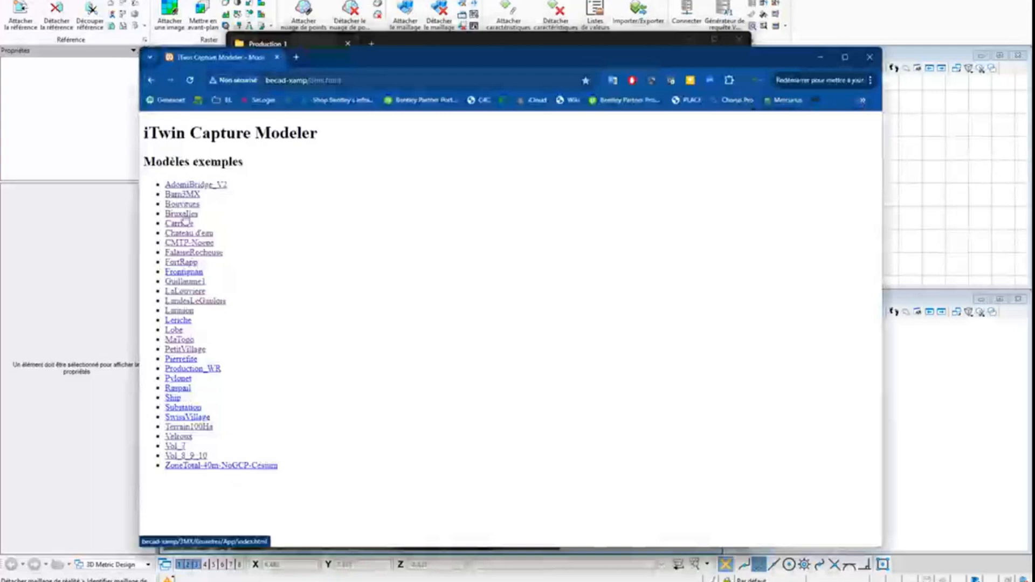
Open the AdomiBridge_V2 example model and examine its bridge over the river up close from an oblique angle
{"action": "left_click", "coordinate": [188, 185]}
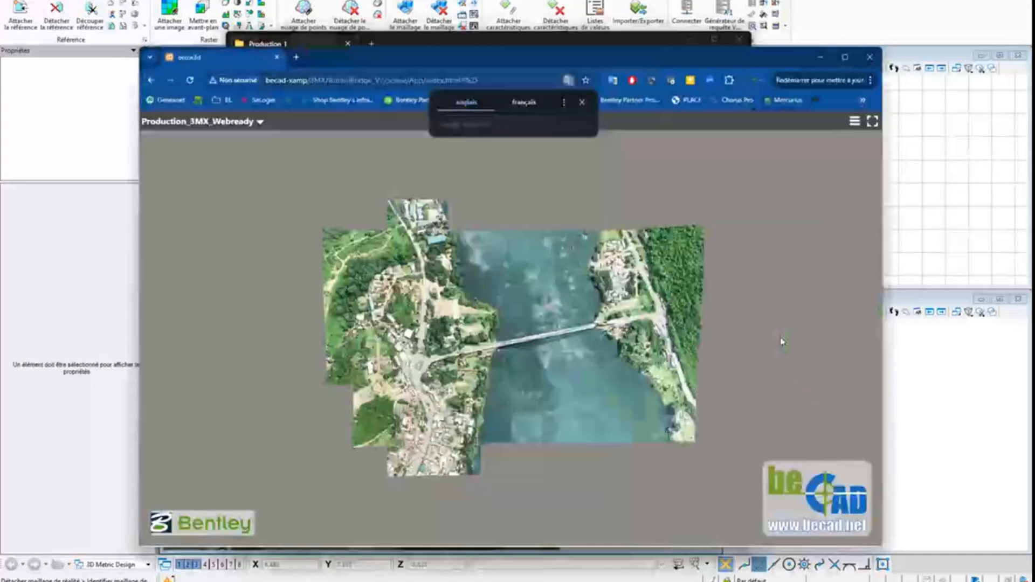
{"action": "scroll", "coordinate": [556, 350], "scroll_direction": "up", "scroll_amount": 6}
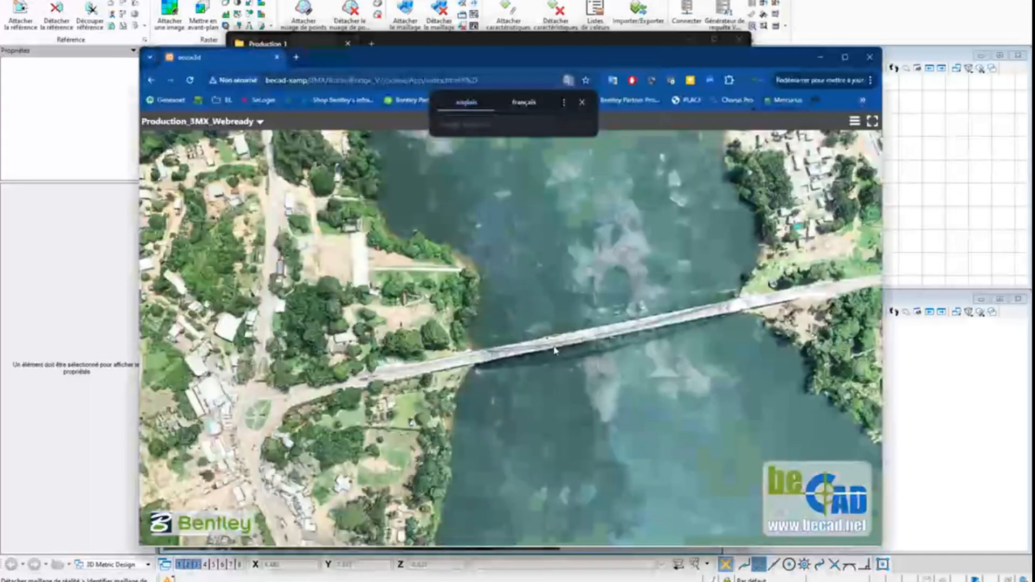
{"action": "scroll", "coordinate": [556, 351], "scroll_direction": "up", "scroll_amount": 3}
{"action": "left_click_drag", "start_coordinate": [536, 384], "coordinate": [596, 320]}
{"action": "mouse_move", "coordinate": [402, 371]}
{"action": "left_mouse_down"}
{"action": "mouse_move", "coordinate": [561, 418]}
{"action": "mouse_move", "coordinate": [502, 423]}
{"action": "mouse_move", "coordinate": [390, 386]}
{"action": "left_mouse_up"}
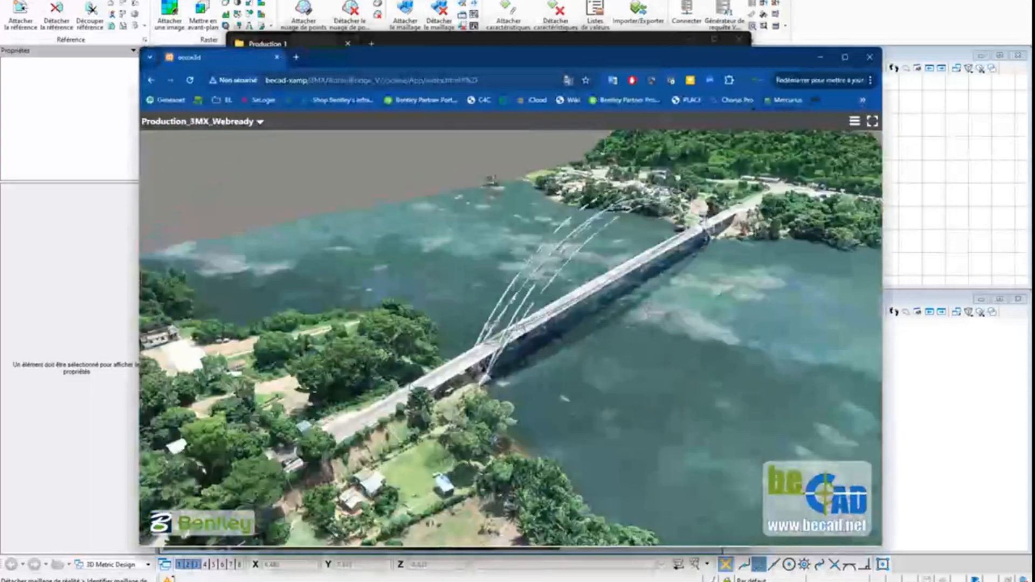